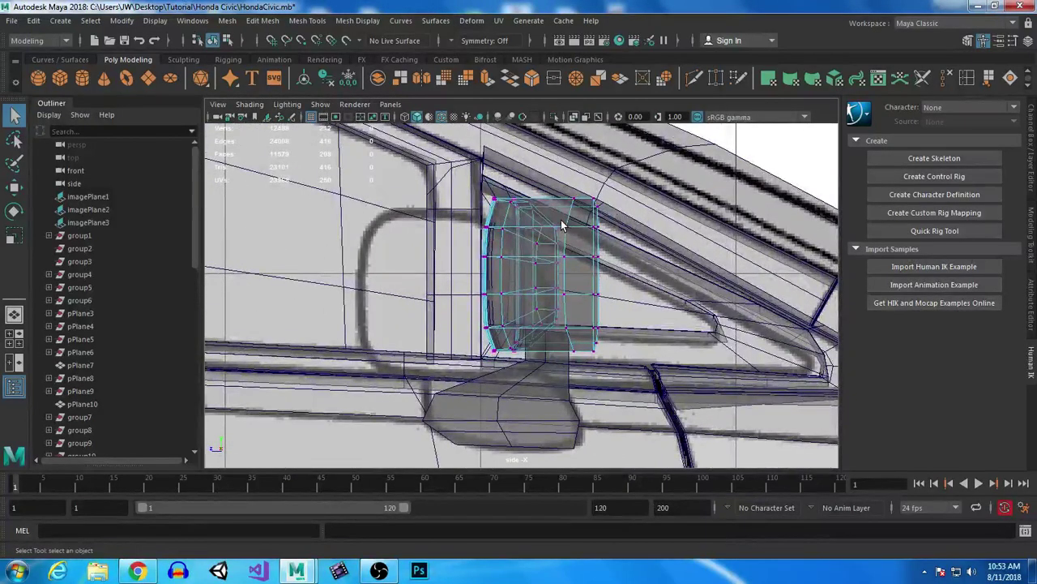
# Move the side mirror's middle vertices toward the front in two stages to round its outline in the side view.
pyautogui.moveTo(561, 220); pyautogui.dragTo(669, 331)
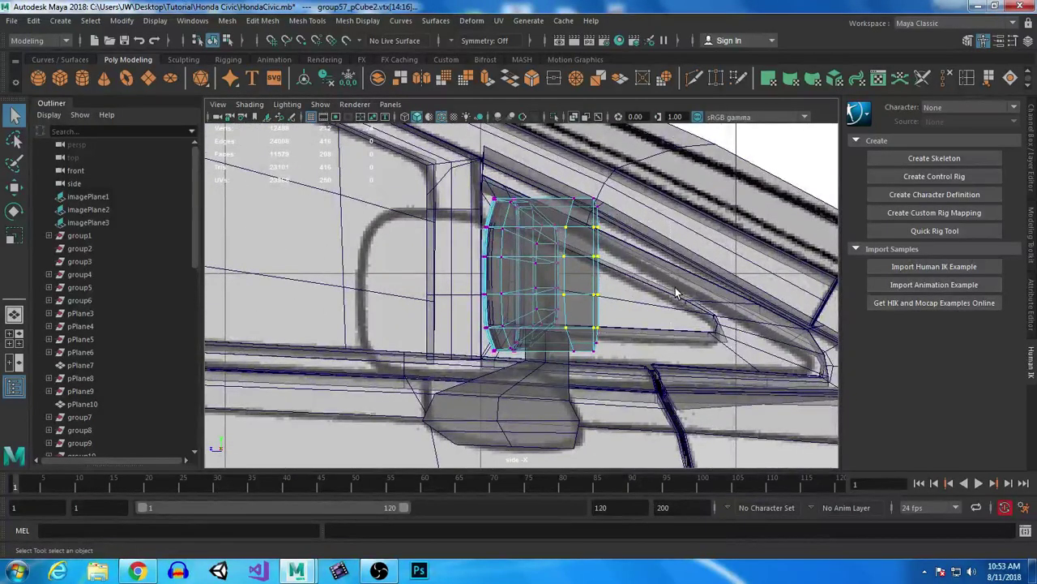
pyautogui.press('w')
pyautogui.moveTo(512, 276); pyautogui.dragTo(535, 280)
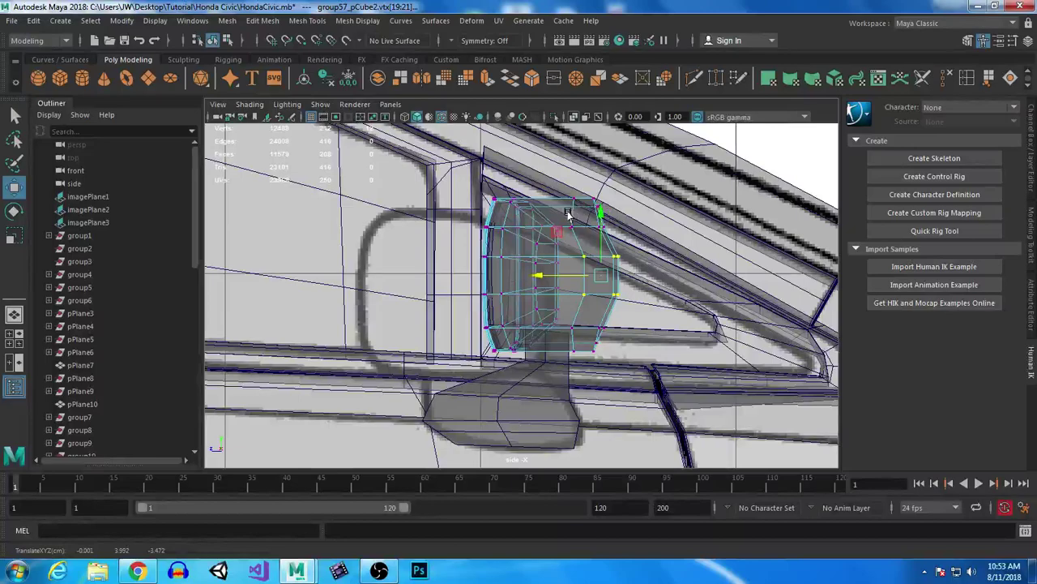
pyautogui.moveTo(569, 214); pyautogui.dragTo(653, 332)
pyautogui.moveTo(528, 273); pyautogui.dragTo(532, 277)
pyautogui.press('space')
pyautogui.press('space')
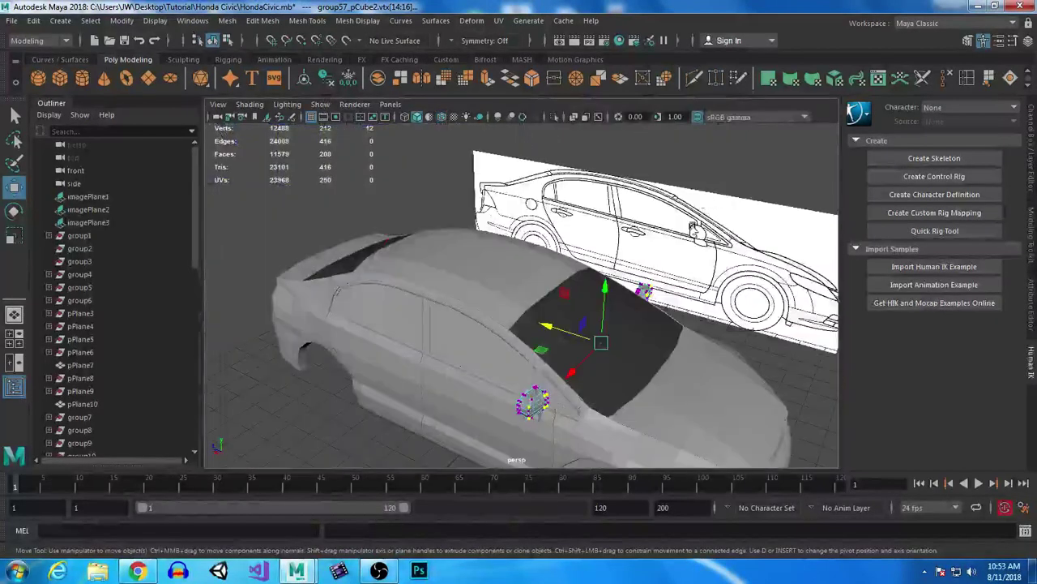
# Return the side mirror to object mode, display it with smooth preview, and inspect it against the car body.
pyautogui.keyDown('alt'); pyautogui.moveTo(632, 351); pyautogui.dragTo(625, 209); pyautogui.keyUp('alt')
pyautogui.scroll(5, 607, 270)
pyautogui.press('f')
pyautogui.moveTo(502, 243); pyautogui.dragTo(560, 215, button='right')
pyautogui.press('3')
pyautogui.keyDown('alt'); pyautogui.moveTo(514, 353); pyautogui.dragTo(443, 303, button='right'); pyautogui.keyUp('alt')
pyautogui.keyDown('alt'); pyautogui.moveTo(443, 303); pyautogui.dragTo(567, 339); pyautogui.keyUp('alt')
pyautogui.keyDown('alt'); pyautogui.moveTo(726, 426); pyautogui.dragTo(486, 260); pyautogui.keyUp('alt')
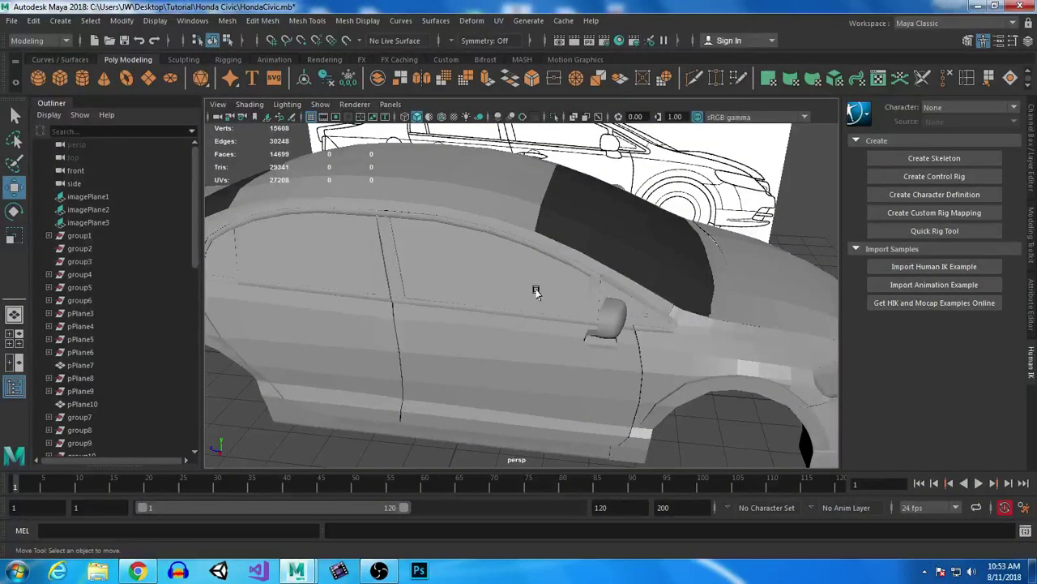
pyautogui.keyDown('alt'); pyautogui.moveTo(534, 288); pyautogui.dragTo(582, 285); pyautogui.keyUp('alt')
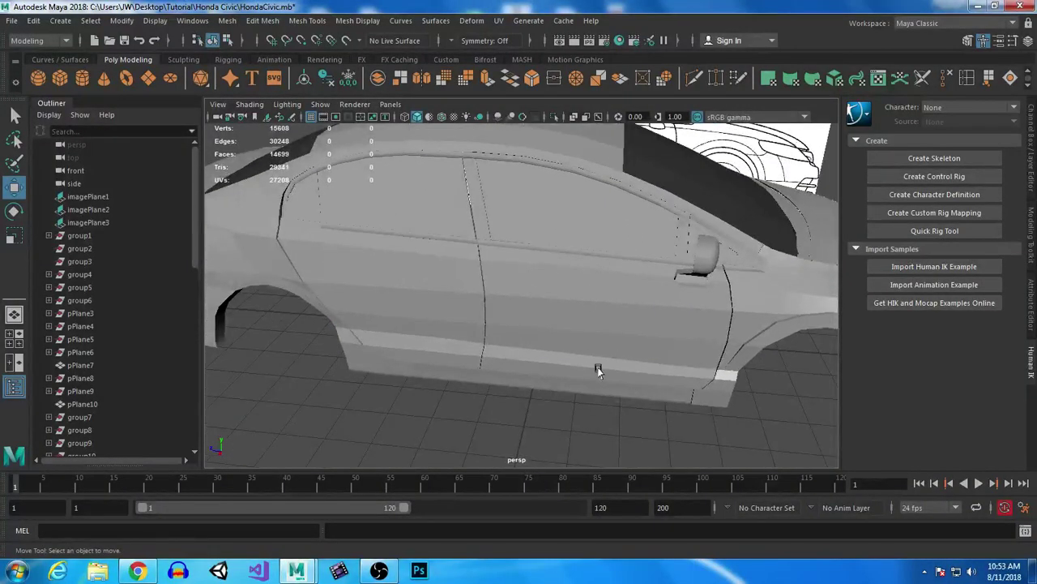
# Examine the front door handle outline on the side-view blueprint.
pyautogui.press('space')
pyautogui.press('space')
pyautogui.scroll(2, 554, 357)
pyautogui.scroll(-3, 554, 357)
pyautogui.keyDown('alt'); pyautogui.moveTo(485, 332); pyautogui.dragTo(639, 284, button='middle'); pyautogui.keyUp('alt')
pyautogui.keyDown('alt'); pyautogui.moveTo(456, 295); pyautogui.dragTo(515, 293, button='middle'); pyautogui.keyUp('alt')
pyautogui.scroll(3, 486, 362)
pyautogui.keyDown('alt'); pyautogui.moveTo(379, 315); pyautogui.dragTo(518, 321, button='middle'); pyautogui.keyUp('alt')
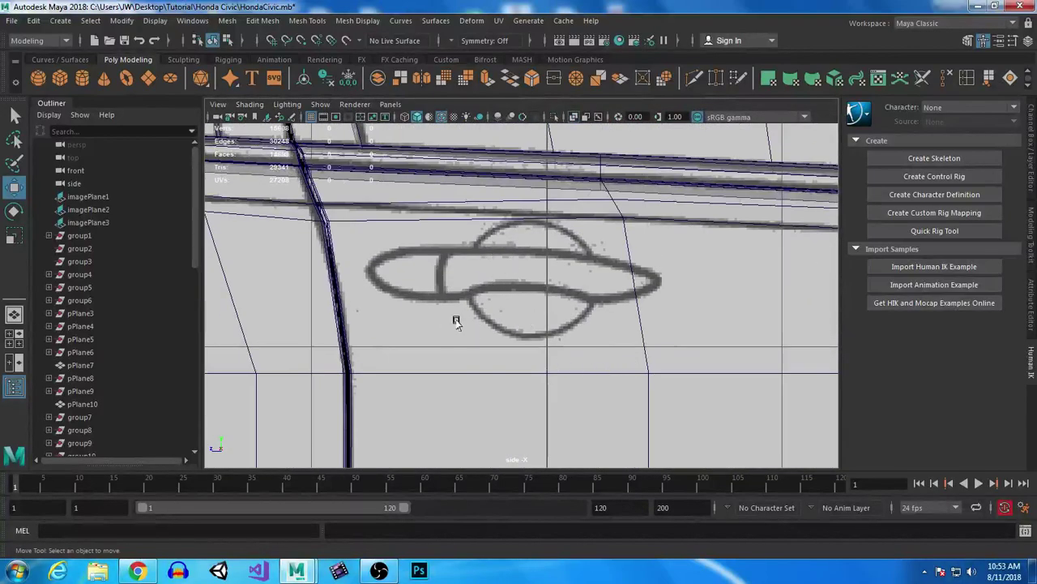
# Switch to Chrome, view a side photo from the 2008 Honda Civic image results as door handle reference, and return to Maya.
pyautogui.click(138, 570)
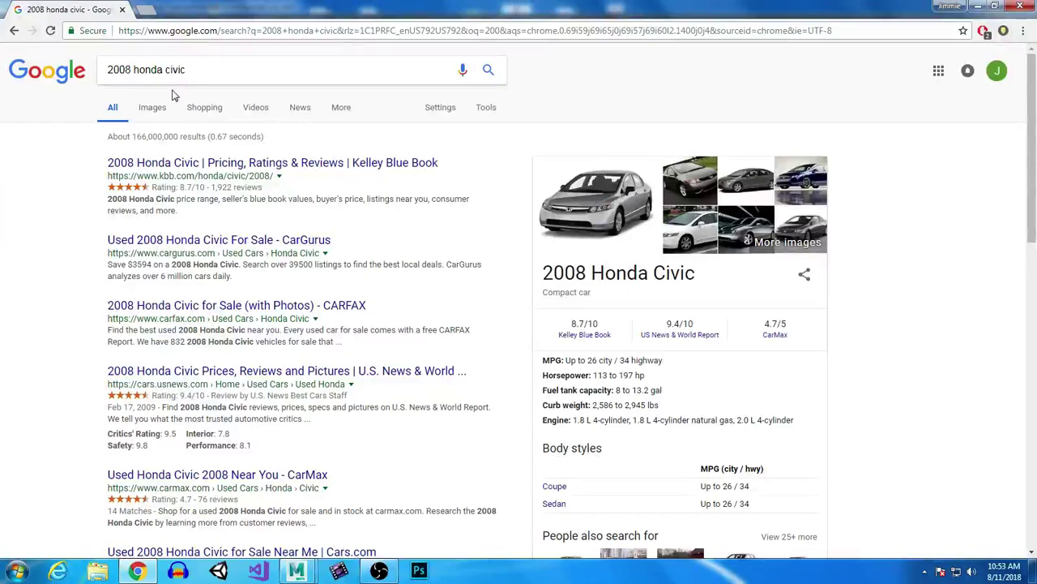
pyautogui.click(152, 107)
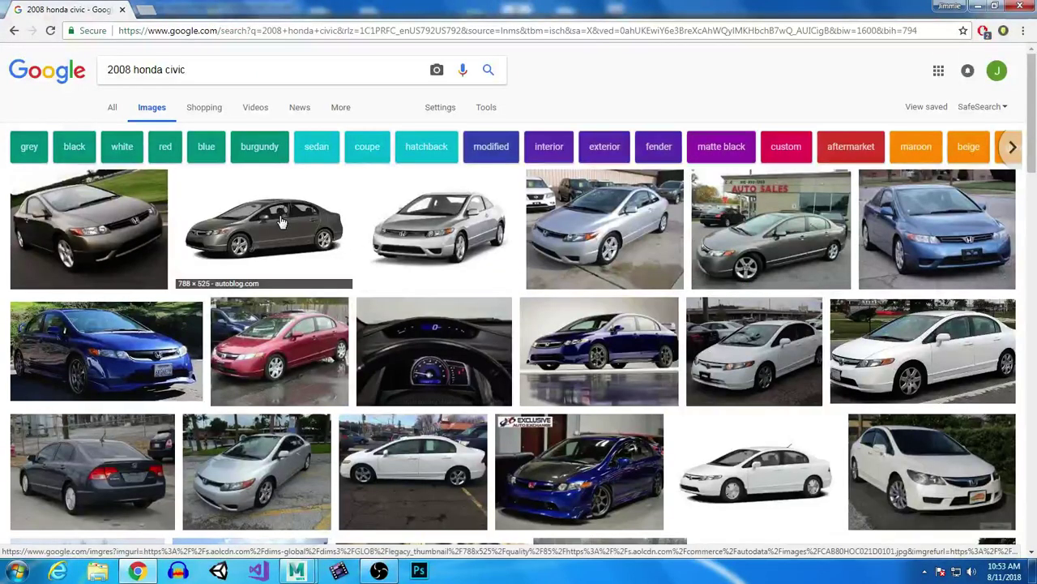
pyautogui.scroll(-4, 724, 430)
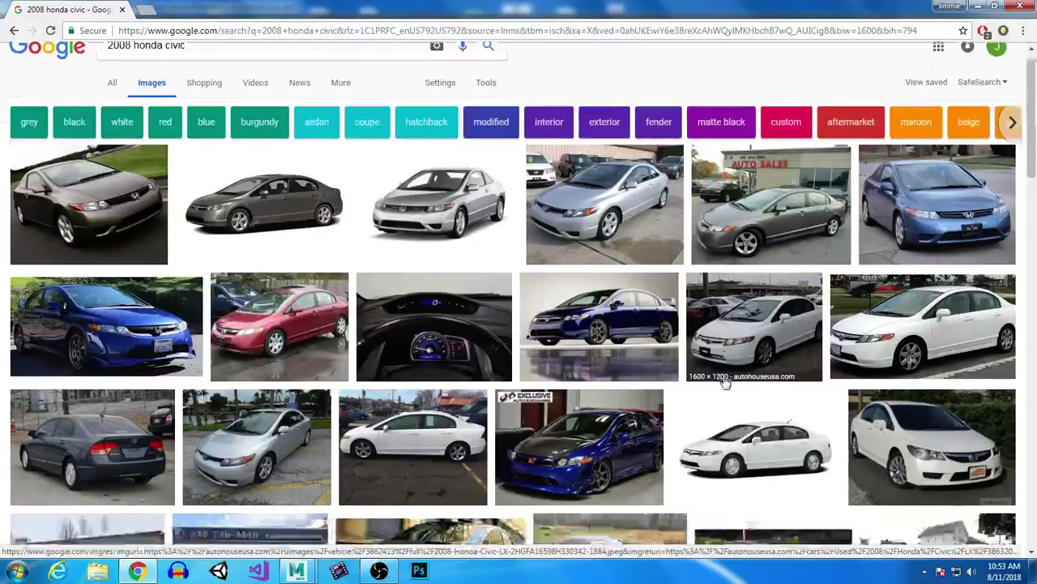
pyautogui.click(621, 431)
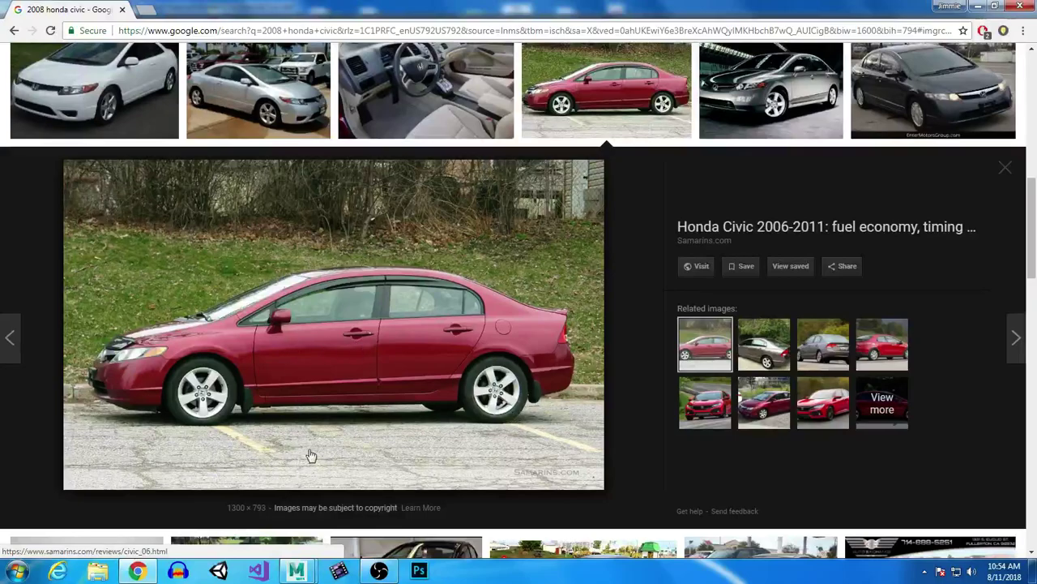
pyautogui.moveTo(297, 570)
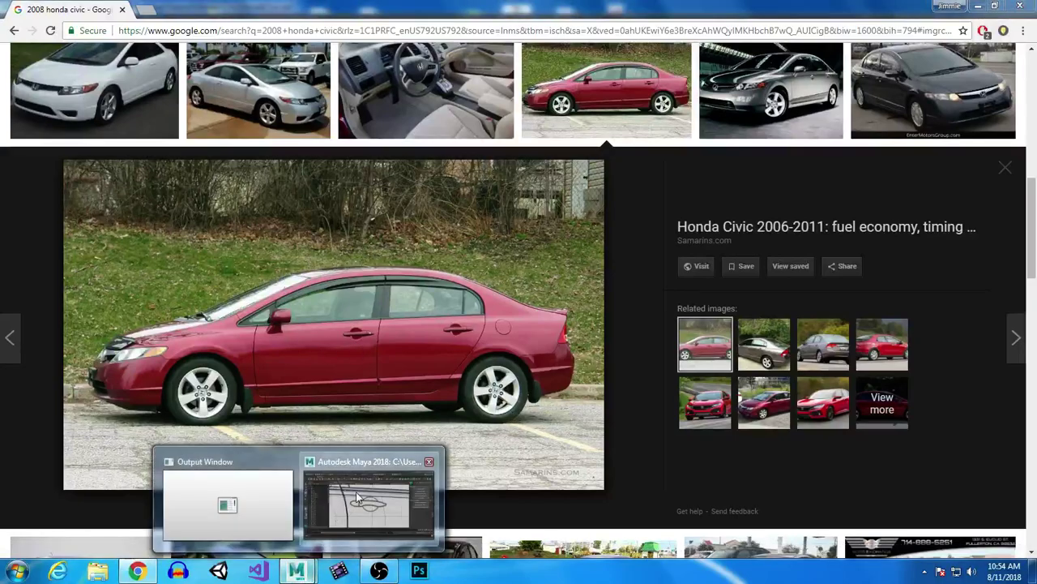
pyautogui.click(357, 498)
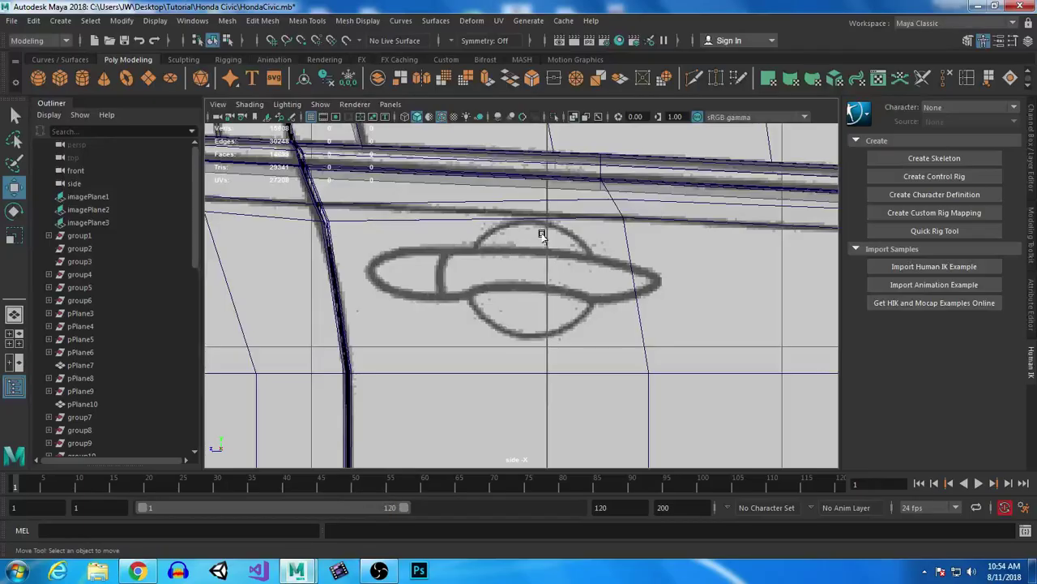
# Create a polygon cube at the front end of the door handle outline and move it outside the car body.
pyautogui.click(62, 75)
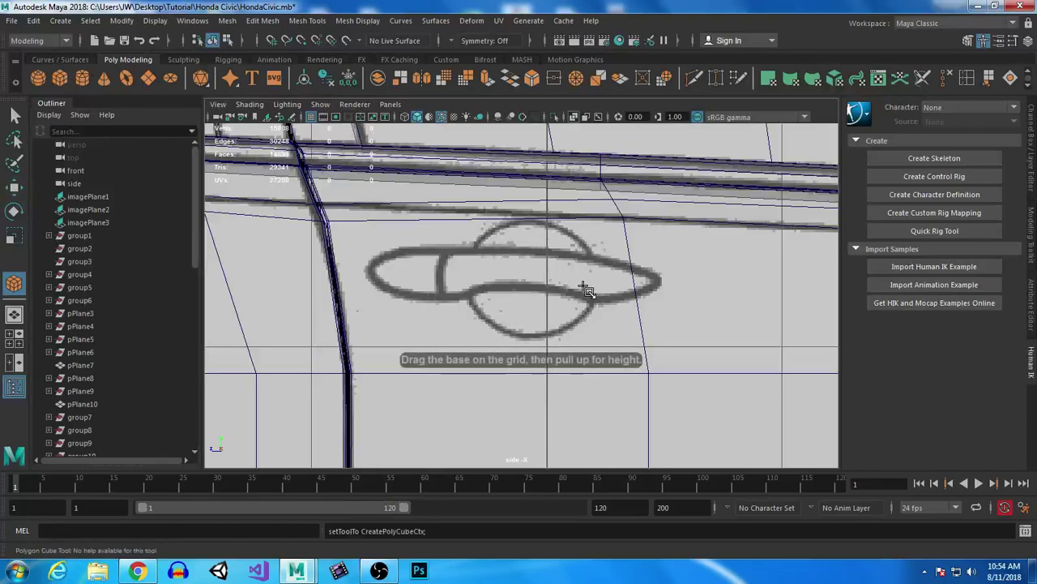
pyautogui.click(618, 289)
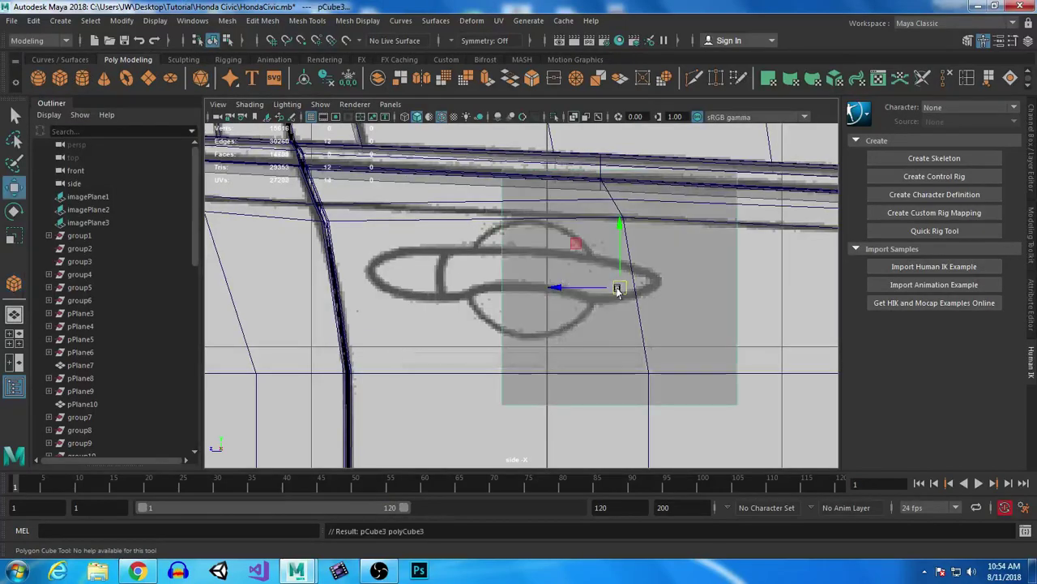
pyautogui.press('space')
pyautogui.press('space')
pyautogui.moveTo(552, 253); pyautogui.dragTo(502, 331)
pyautogui.press('space')
pyautogui.press('space')
pyautogui.press('space')
pyautogui.press('space')
pyautogui.press('space')
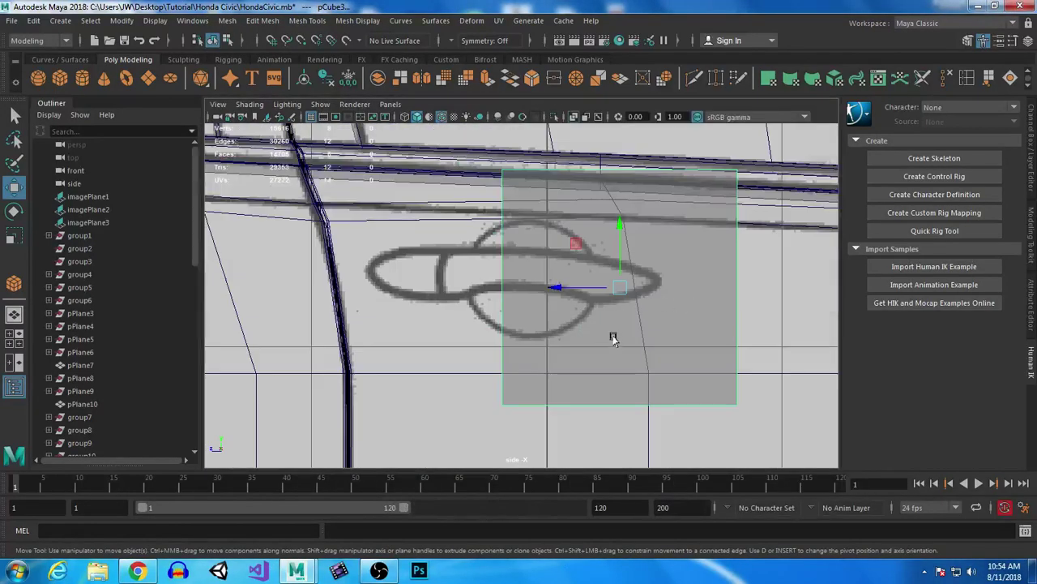
# Scale the cube down uniformly to the handle's thickness and position it over the front end of the handle outline.
pyautogui.press('r')
pyautogui.moveTo(617, 286); pyautogui.dragTo(464, 314)
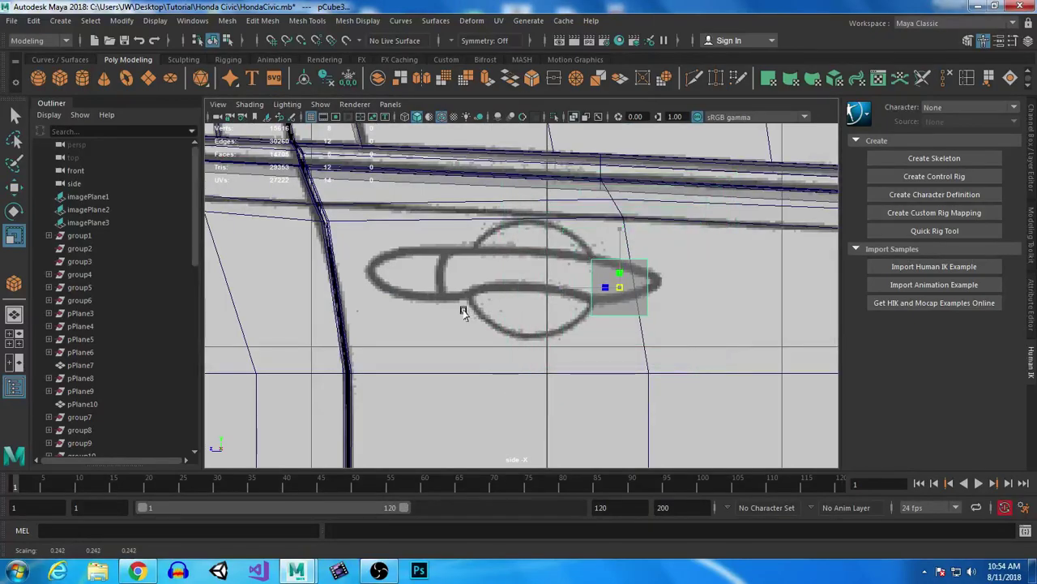
pyautogui.press('w')
pyautogui.moveTo(618, 292); pyautogui.dragTo(615, 283)
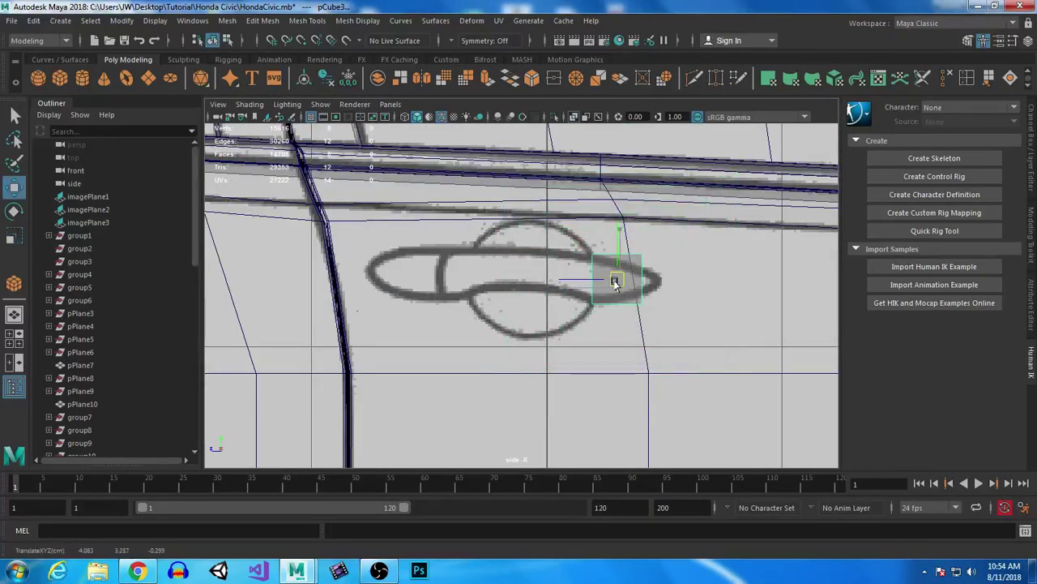
# Taper the cube's front vertices vertically and move them forward to the tip of the handle outline.
pyautogui.moveTo(635, 265); pyautogui.dragTo(575, 195, button='right')
pyautogui.moveTo(632, 243); pyautogui.dragTo(673, 371)
pyautogui.press('r')
pyautogui.moveTo(640, 219); pyautogui.dragTo(643, 245)
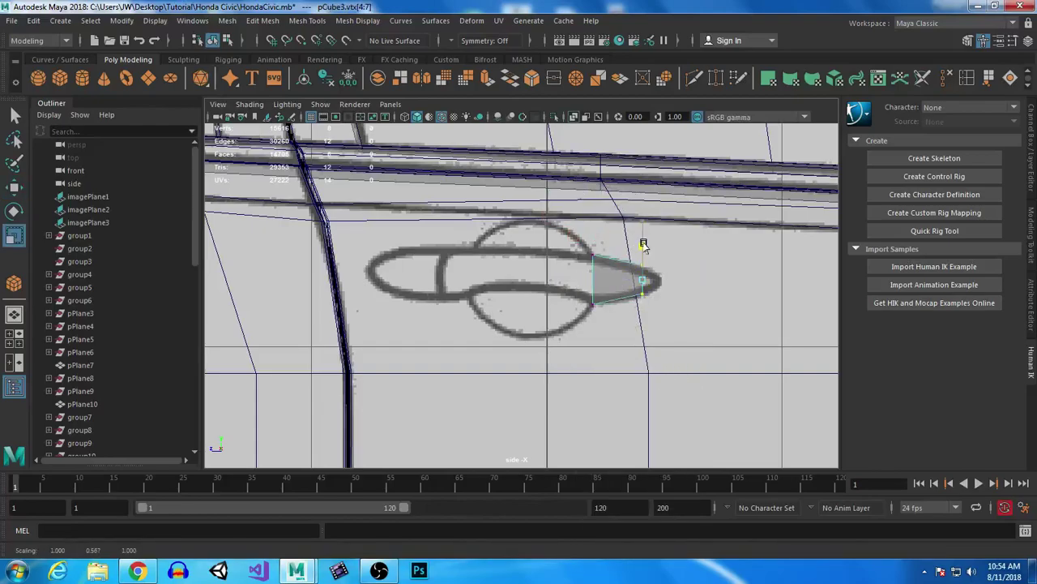
pyautogui.press('w')
pyautogui.moveTo(581, 281); pyautogui.dragTo(611, 286)
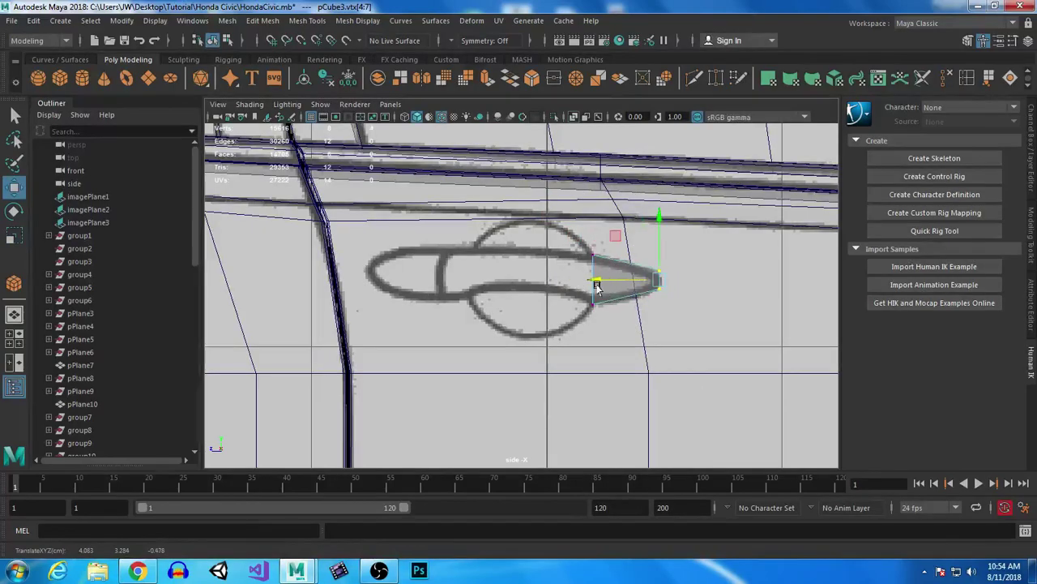
# Extrude the cube's rear face backward along the handle outline and offset it away from the door to X about 4.15.
pyautogui.moveTo(602, 263); pyautogui.dragTo(605, 232, button='right')
pyautogui.moveTo(551, 223); pyautogui.dragTo(613, 362)
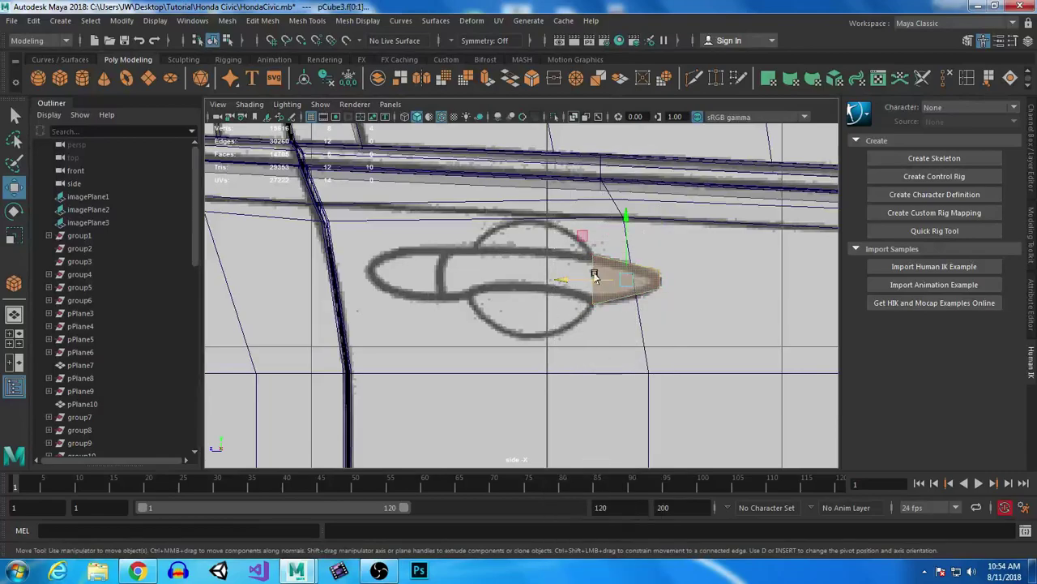
pyautogui.keyDown('ctrl'); pyautogui.moveTo(730, 244); pyautogui.dragTo(629, 350); pyautogui.keyUp('ctrl')
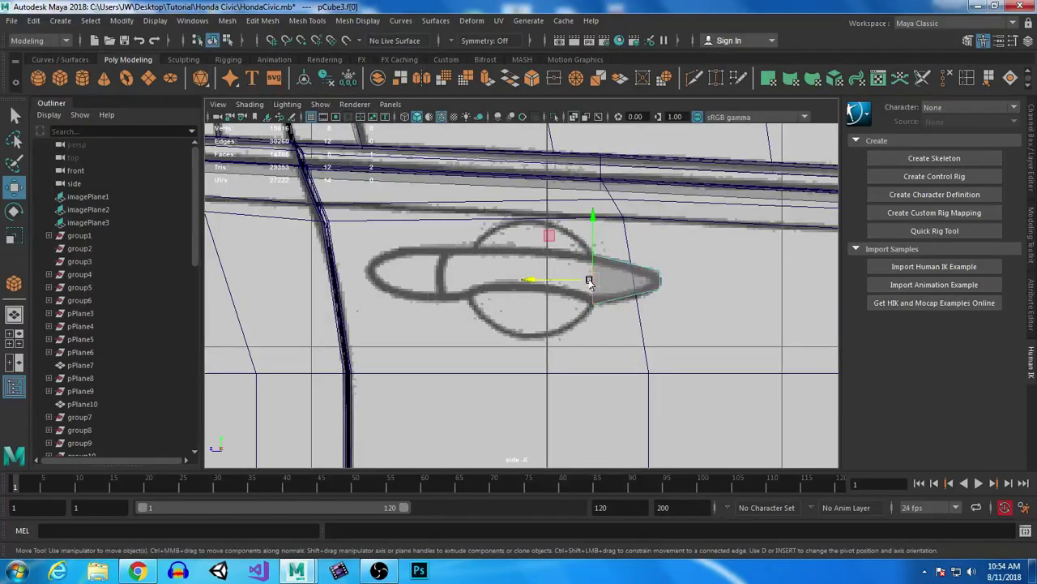
pyautogui.hotkey('ctrl', 'e')
pyautogui.press('w')
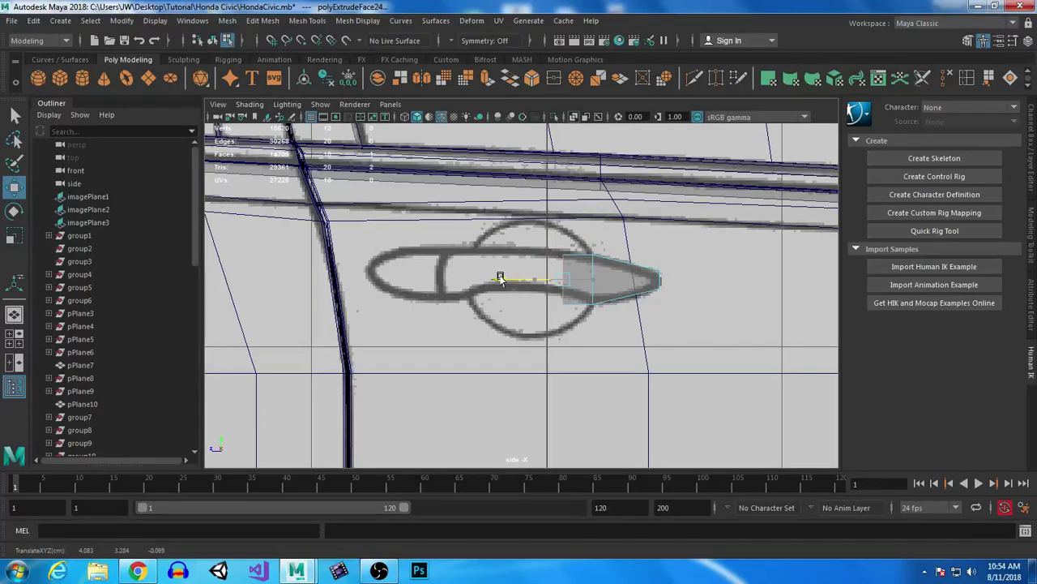
pyautogui.press('space')
pyautogui.press('space')
pyautogui.keyDown('alt'); pyautogui.moveTo(534, 288); pyautogui.dragTo(608, 229); pyautogui.keyUp('alt')
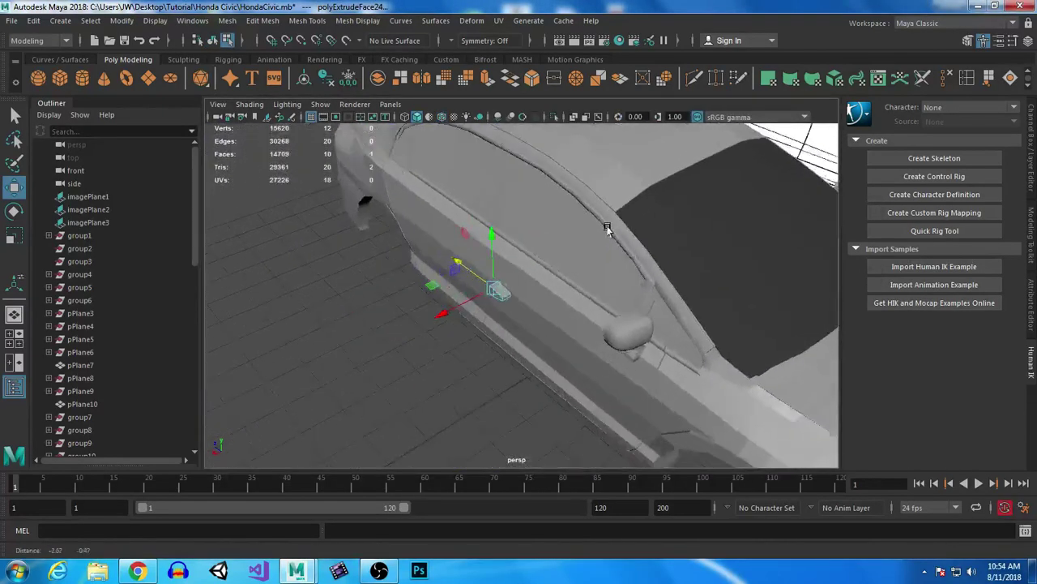
pyautogui.keyDown('alt'); pyautogui.moveTo(608, 229); pyautogui.dragTo(579, 289, button='right'); pyautogui.keyUp('alt')
pyautogui.keyDown('alt'); pyautogui.moveTo(579, 289); pyautogui.dragTo(523, 304); pyautogui.keyUp('alt')
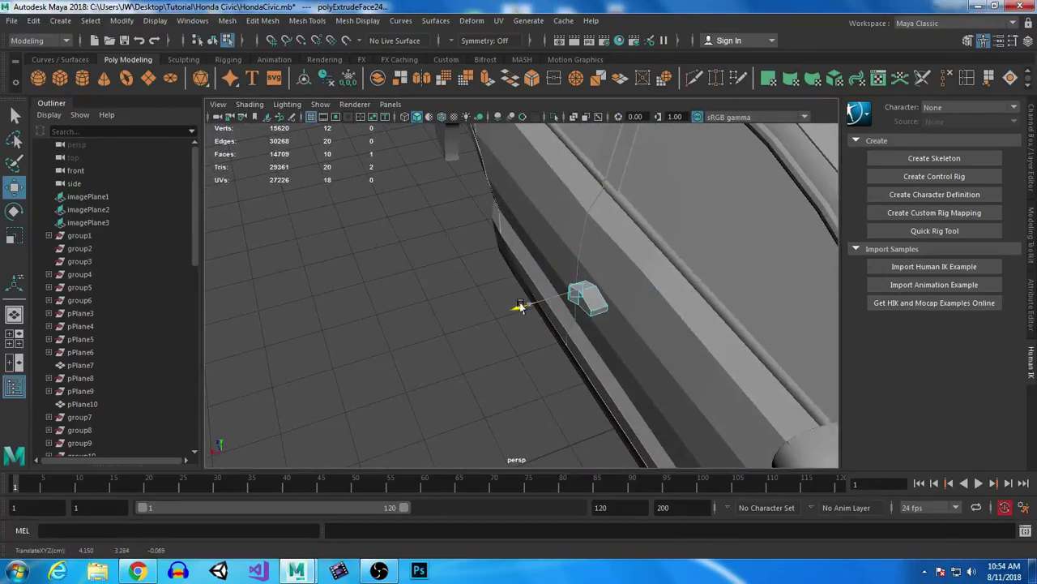
# Extrude a second handle segment backward to Z about 0.12 and pull its end face outward to X about 4.20.
pyautogui.press('space')
pyautogui.press('space')
pyautogui.press('space')
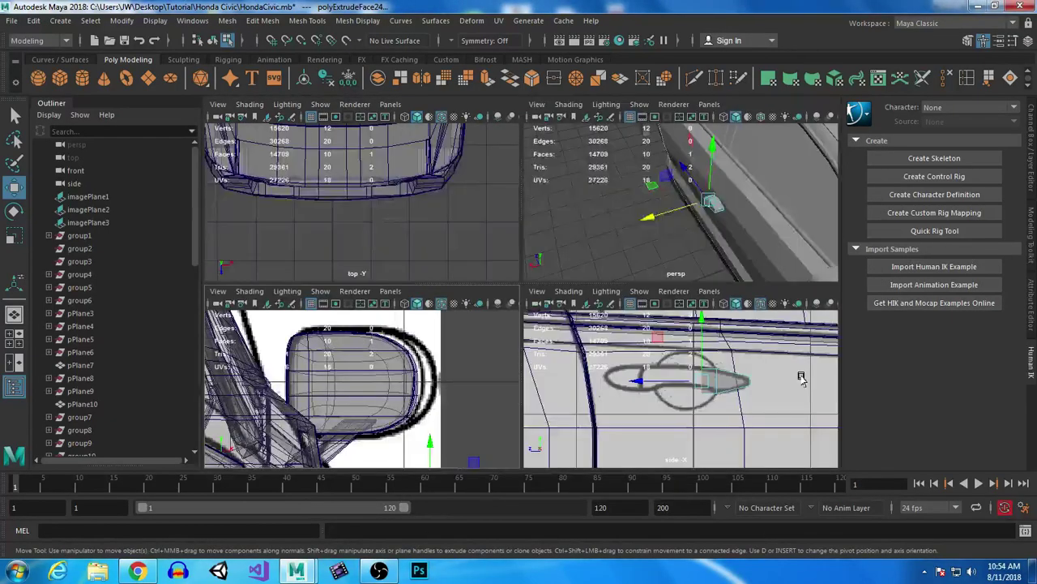
pyautogui.press('space')
pyautogui.hotkey('ctrl', 'e')
pyautogui.press('w')
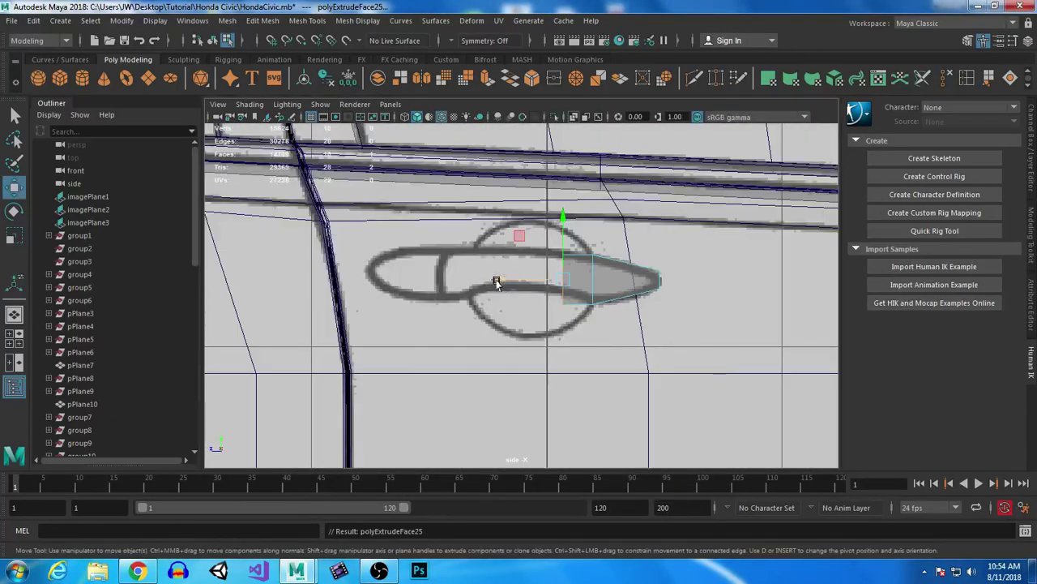
pyautogui.moveTo(498, 280); pyautogui.dragTo(457, 280)
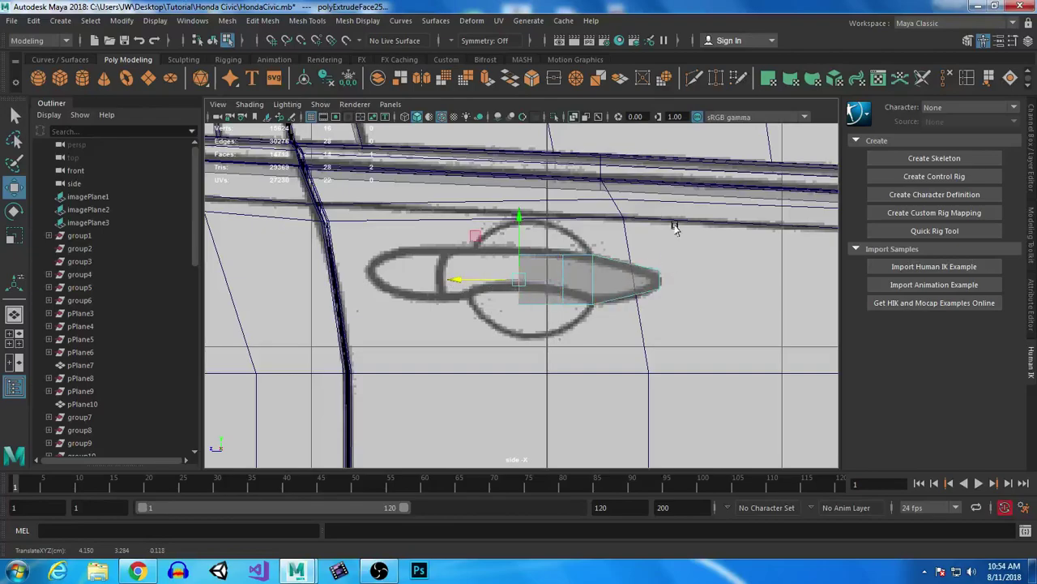
pyautogui.press('space')
pyautogui.press('space')
pyautogui.moveTo(511, 297); pyautogui.dragTo(508, 298)
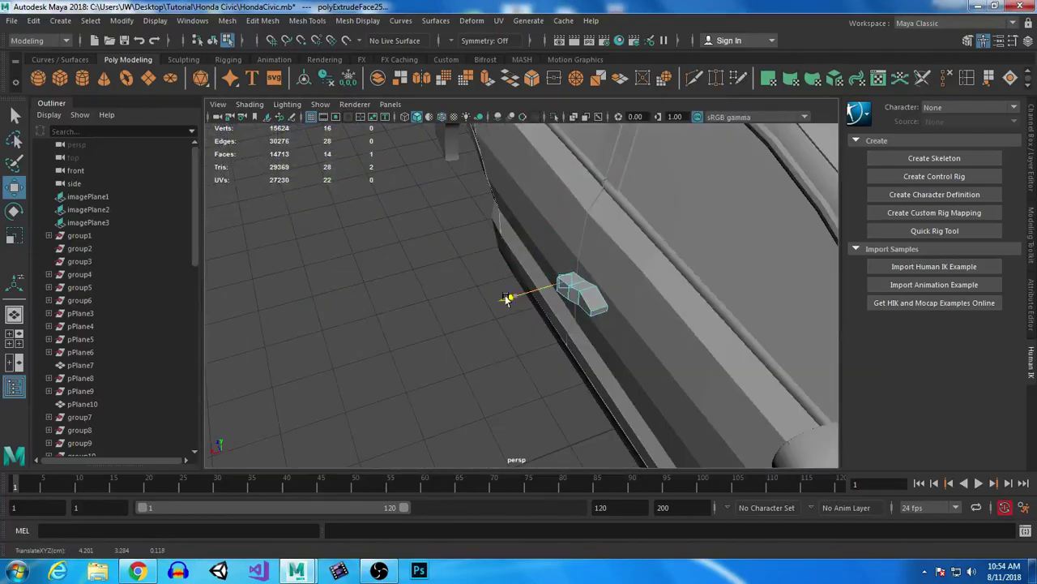
# Extrude a third handle segment backward to Z about 0.27 along the blueprint outline.
pyautogui.press('space')
pyautogui.press('space')
pyautogui.press('space')
pyautogui.press('space')
pyautogui.keyDown('shift'); pyautogui.moveTo(454, 279); pyautogui.dragTo(418, 277); pyautogui.keyUp('shift')
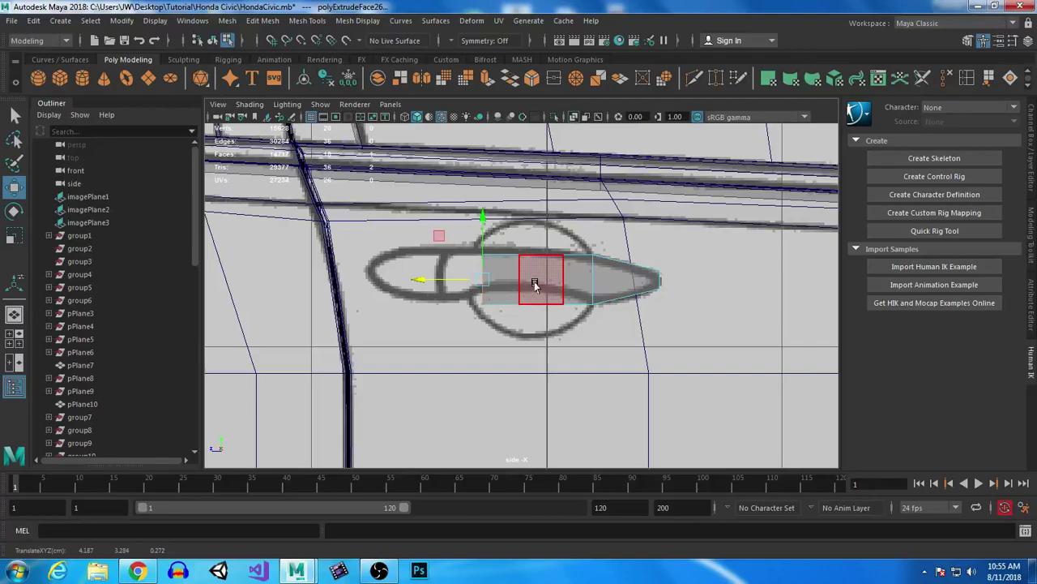
# Extrude a short fourth handle segment to Z about 0.34 and adjust its end face toward the door to X about 4.18.
pyautogui.hotkey('ctrl', 'e')
pyautogui.press('w')
pyautogui.moveTo(418, 279); pyautogui.dragTo(408, 280)
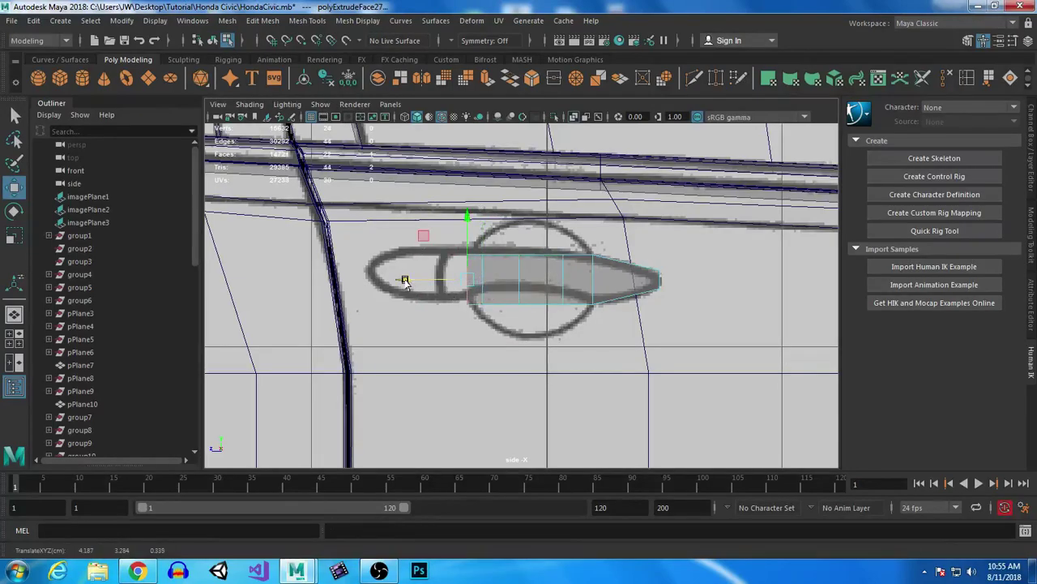
pyautogui.press('space')
pyautogui.press('space')
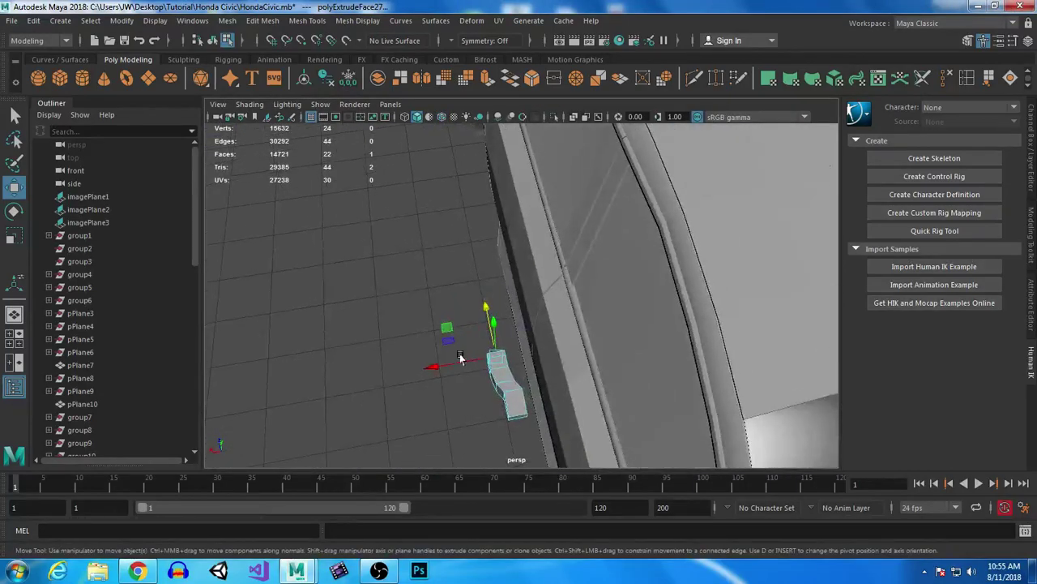
pyautogui.moveTo(433, 370); pyautogui.dragTo(436, 368)
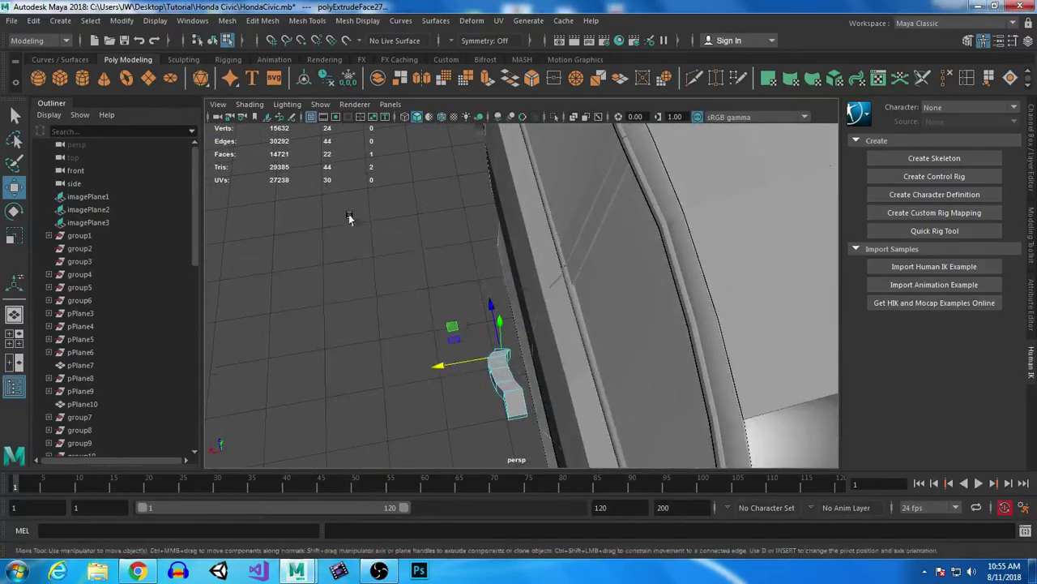
pyautogui.press('space')
pyautogui.press('space')
pyautogui.keyDown('alt'); pyautogui.moveTo(652, 197); pyautogui.dragTo(472, 392, button='middle'); pyautogui.keyUp('alt')
pyautogui.scroll(-5, 621, 400)
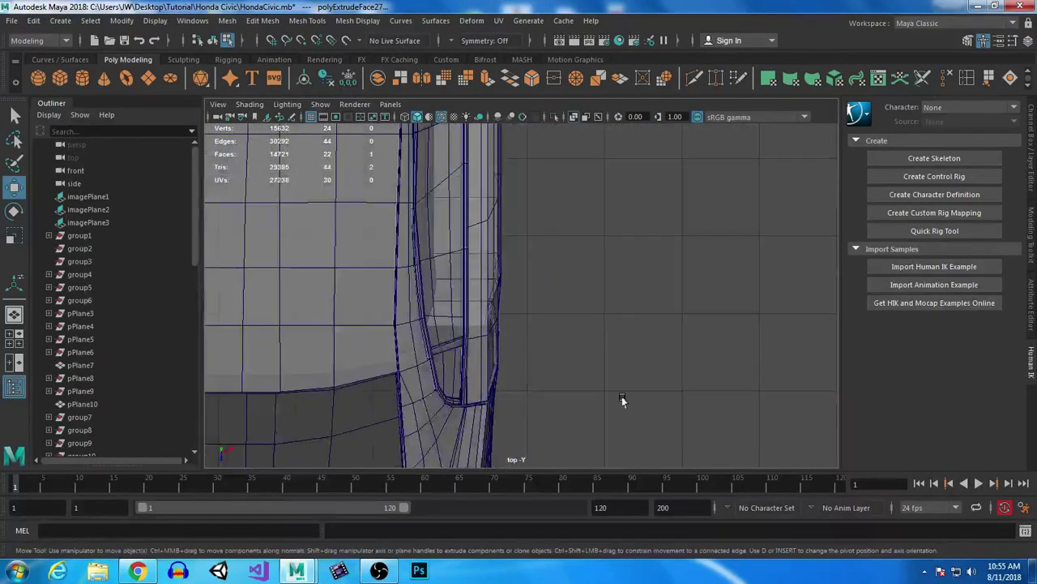
pyautogui.scroll(3, 634, 352)
pyautogui.moveTo(526, 328); pyautogui.dragTo(531, 328)
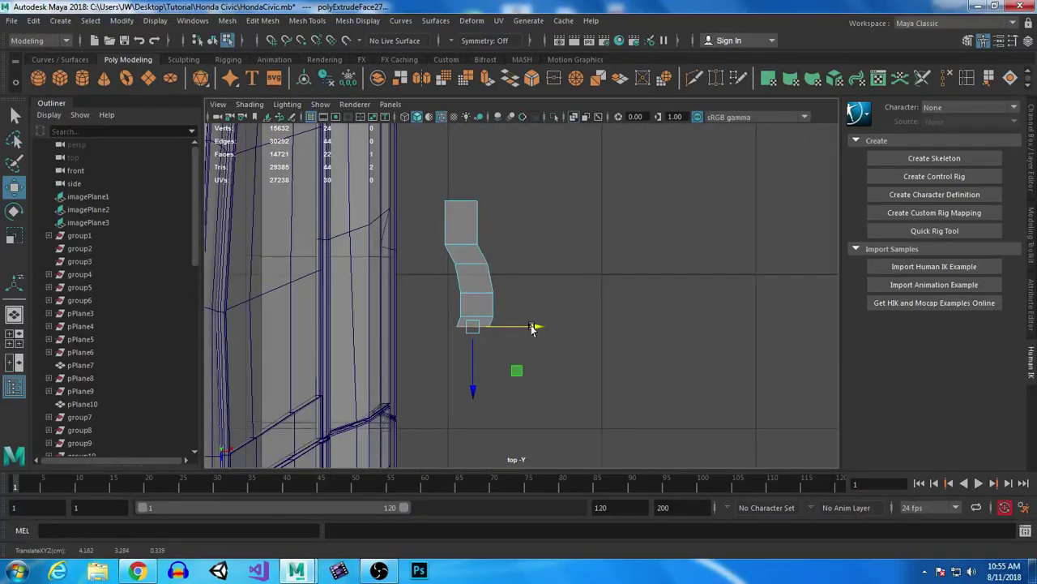
# Extrude the handle's end face again and move it diagonally backward and toward the door, to Z about 0.43.
pyautogui.hotkey('ctrl', 'e')
pyautogui.moveTo(513, 362); pyautogui.dragTo(508, 385, button='middle')
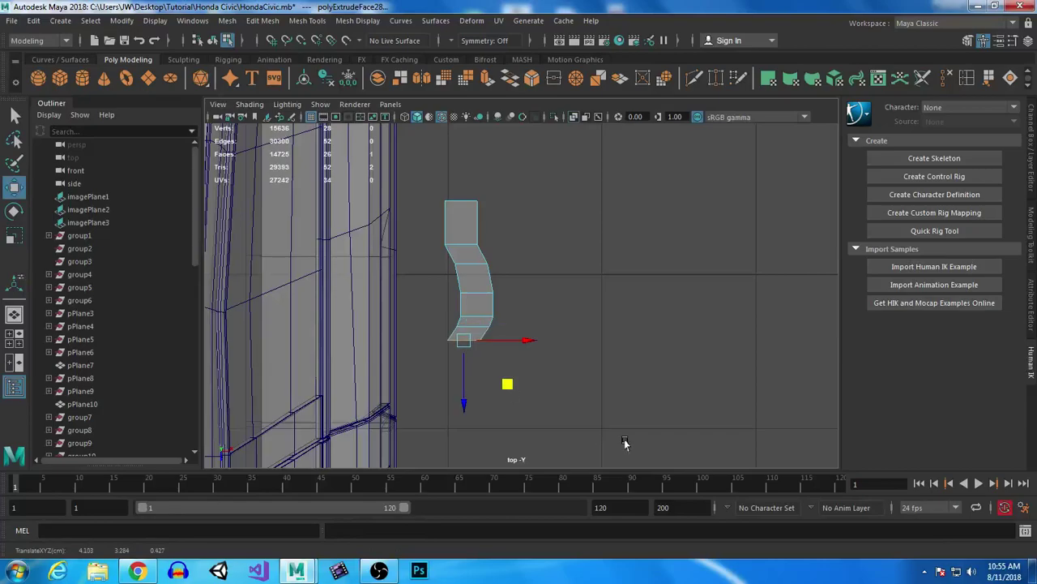
# Move the handle's end face toward the door and slightly backward, to X about 4.08 and Z about 0.44.
pyautogui.press('space')
pyautogui.press('space')
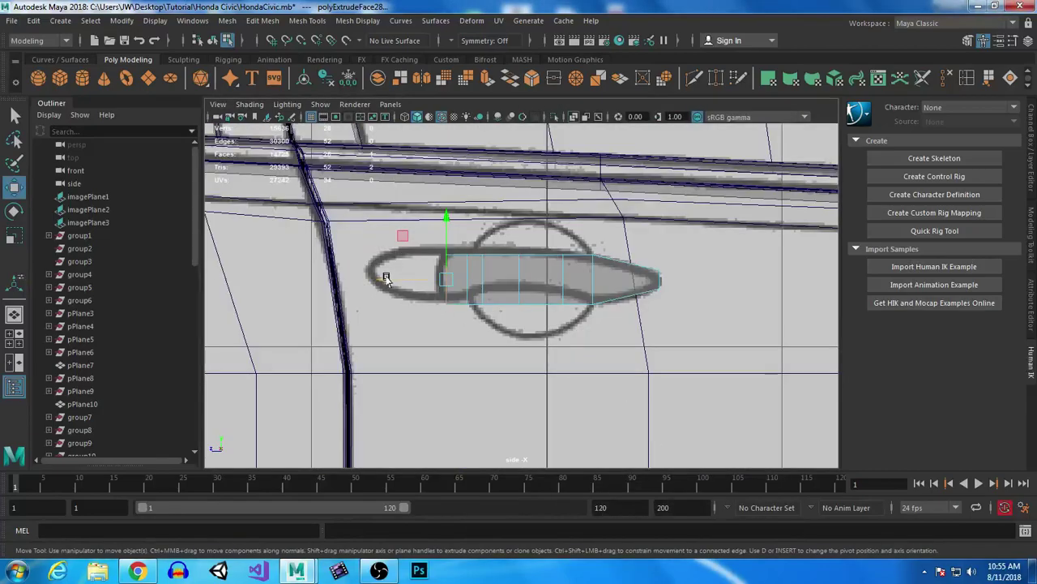
pyautogui.press('space')
pyautogui.press('space')
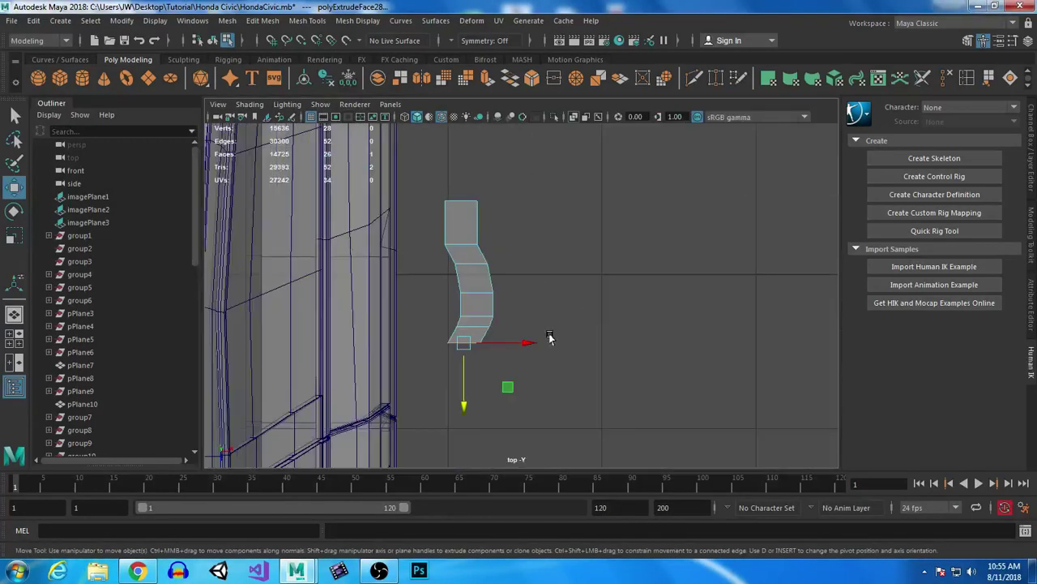
pyautogui.moveTo(539, 340); pyautogui.dragTo(527, 344)
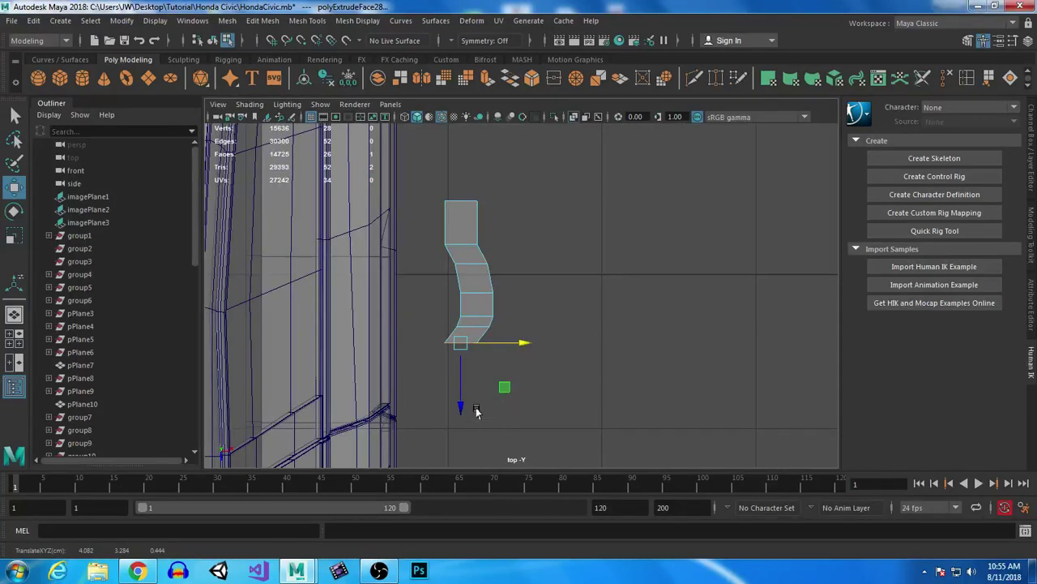
# Extrude the handle's end face backward in two segments to Z about 0.74 and scale the tip down vertically to follow the blueprint.
pyautogui.press('space')
pyautogui.press('space')
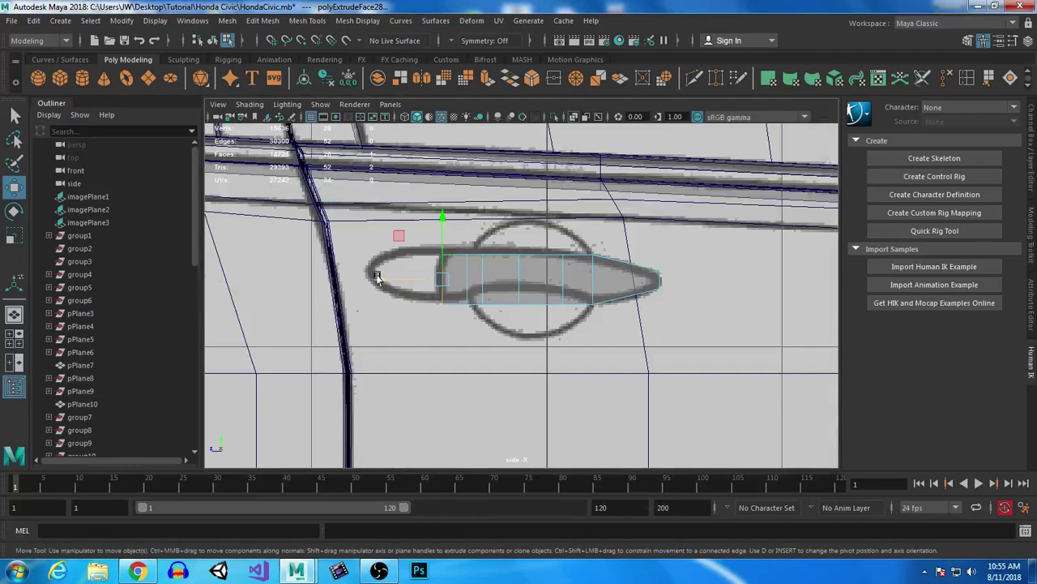
pyautogui.keyDown('shift'); pyautogui.moveTo(377, 276); pyautogui.dragTo(310, 280); pyautogui.keyUp('shift')
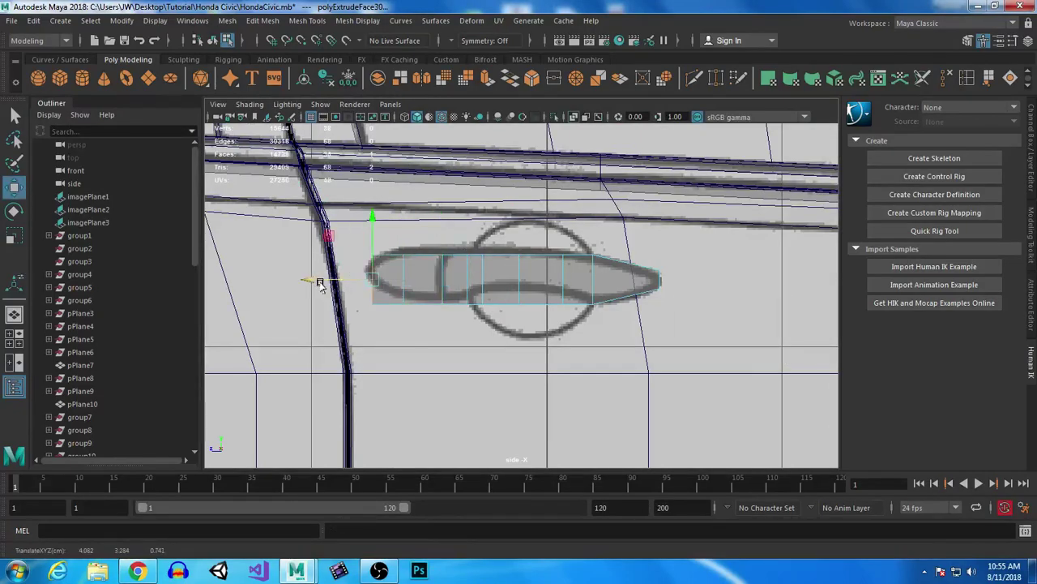
pyautogui.press('r')
pyautogui.moveTo(372, 217); pyautogui.dragTo(370, 244)
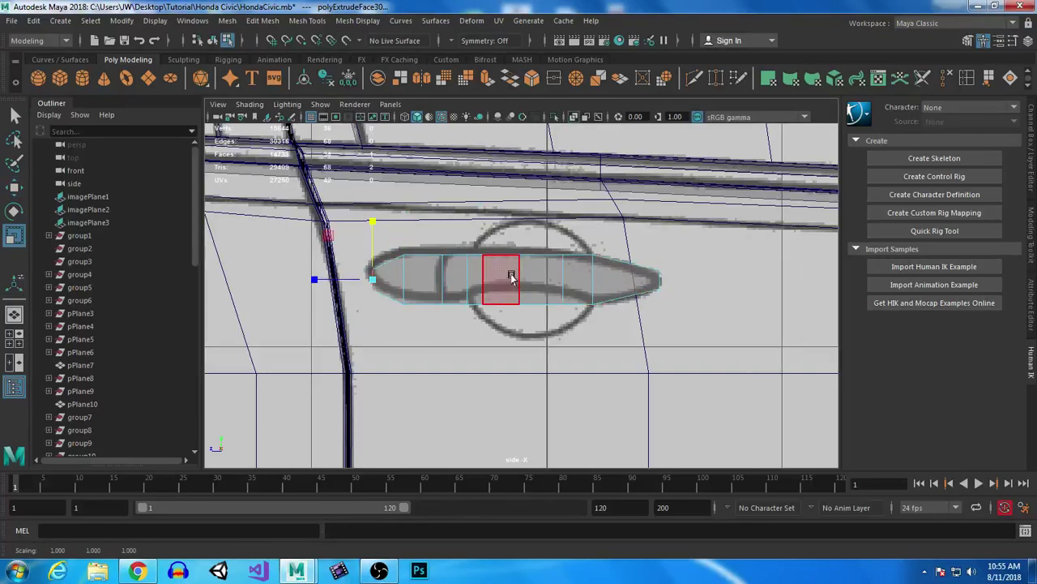
# Preview the handle smoothed and examine its shape up close from several angles.
pyautogui.press('3')
pyautogui.press('space')
pyautogui.press('space')
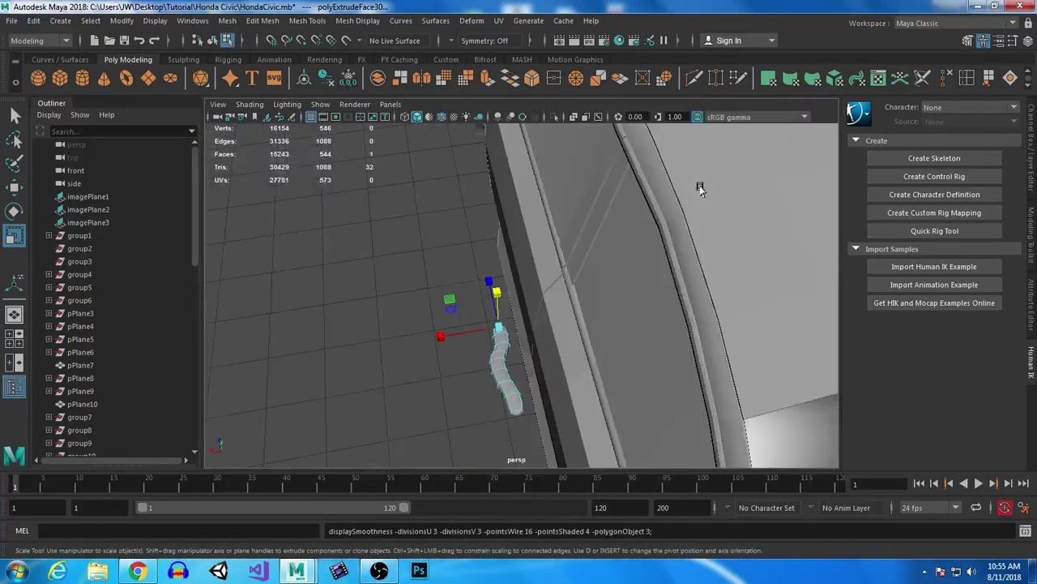
pyautogui.keyDown('alt'); pyautogui.moveTo(504, 359); pyautogui.dragTo(478, 353); pyautogui.keyUp('alt')
pyautogui.moveTo(389, 158); pyautogui.dragTo(516, 305)
pyautogui.press('f')
pyautogui.keyDown('alt'); pyautogui.moveTo(589, 335); pyautogui.dragTo(510, 312); pyautogui.keyUp('alt')
pyautogui.keyDown('alt'); pyautogui.moveTo(510, 312); pyautogui.dragTo(486, 323, button='right'); pyautogui.keyUp('alt')
pyautogui.click(424, 363)
pyautogui.keyDown('alt'); pyautogui.moveTo(424, 364); pyautogui.dragTo(573, 436); pyautogui.keyUp('alt')
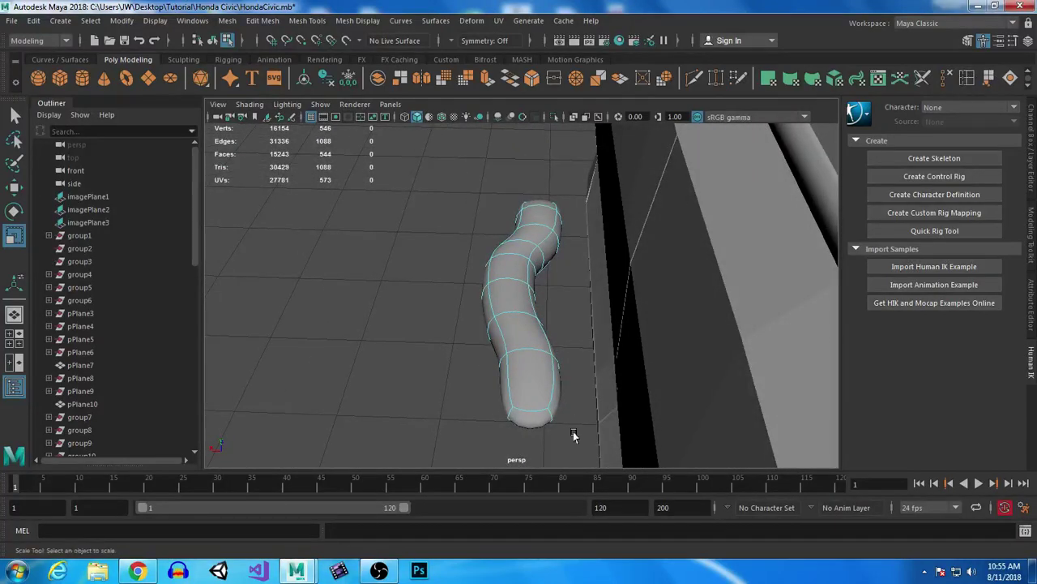
# Insert a lengthwise edge loop close to the handle's door-facing side and return to object mode.
pyautogui.press('g')
pyautogui.moveTo(550, 442); pyautogui.dragTo(566, 444)
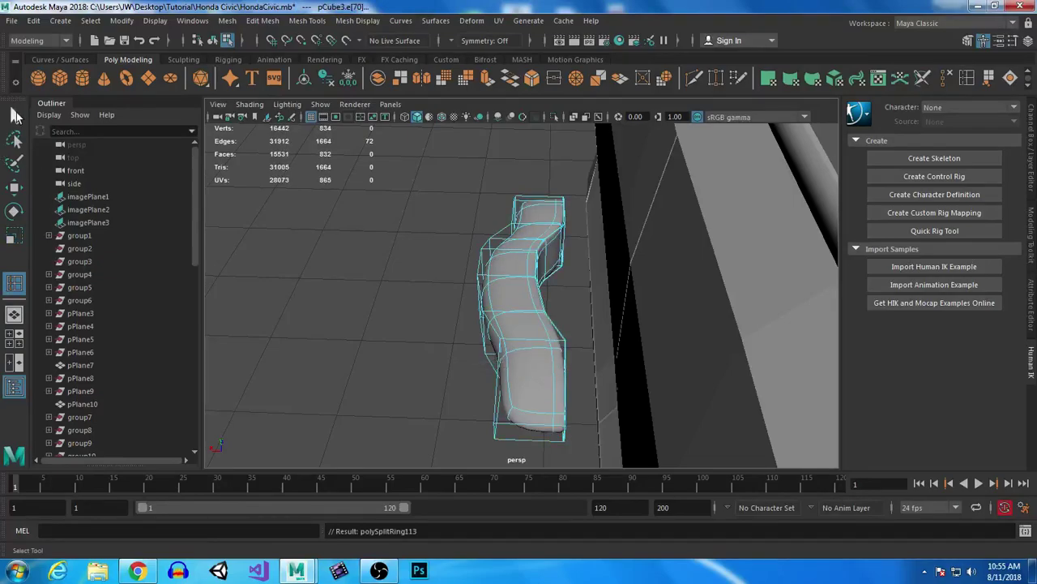
pyautogui.press('q')
pyautogui.moveTo(495, 229); pyautogui.dragTo(577, 180, button='right')
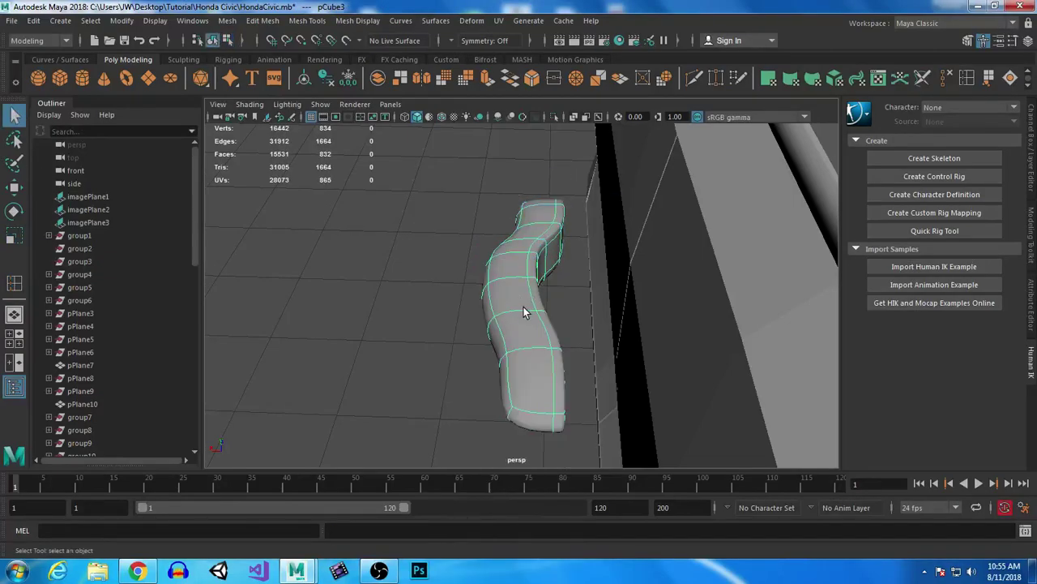
# Move the handle against the door to X about 3.61 and turn off its smooth preview.
pyautogui.press('w')
pyautogui.moveTo(467, 383); pyautogui.dragTo(608, 397)
pyautogui.press('1')
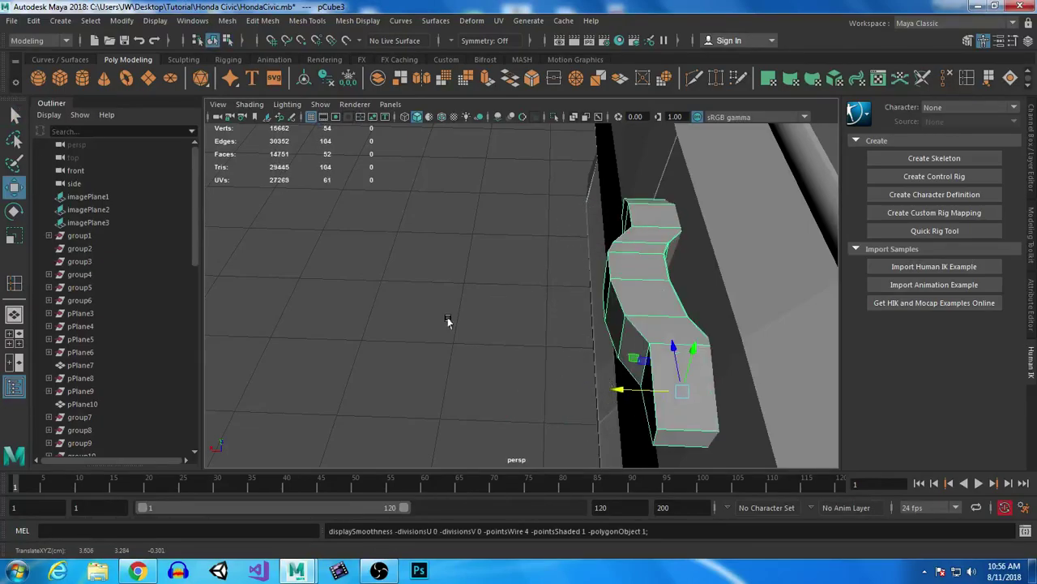
# Extract the handle's rear tip faces, behind the blueprint's dividing line, as a separate piece.
pyautogui.press('space')
pyautogui.press('space')
pyautogui.press('space')
pyautogui.press('space')
pyautogui.keyDown('alt'); pyautogui.moveTo(483, 261); pyautogui.dragTo(617, 303, button='middle'); pyautogui.keyUp('alt')
pyautogui.scroll(4, 596, 336)
pyautogui.moveTo(585, 355); pyautogui.dragTo(576, 232, button='right')
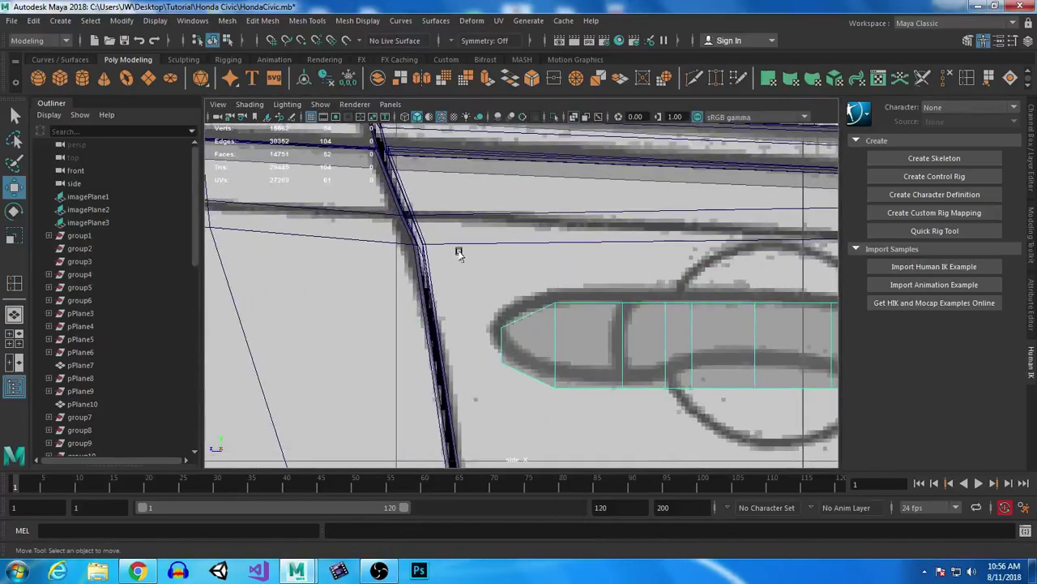
pyautogui.moveTo(609, 431); pyautogui.dragTo(610, 432)
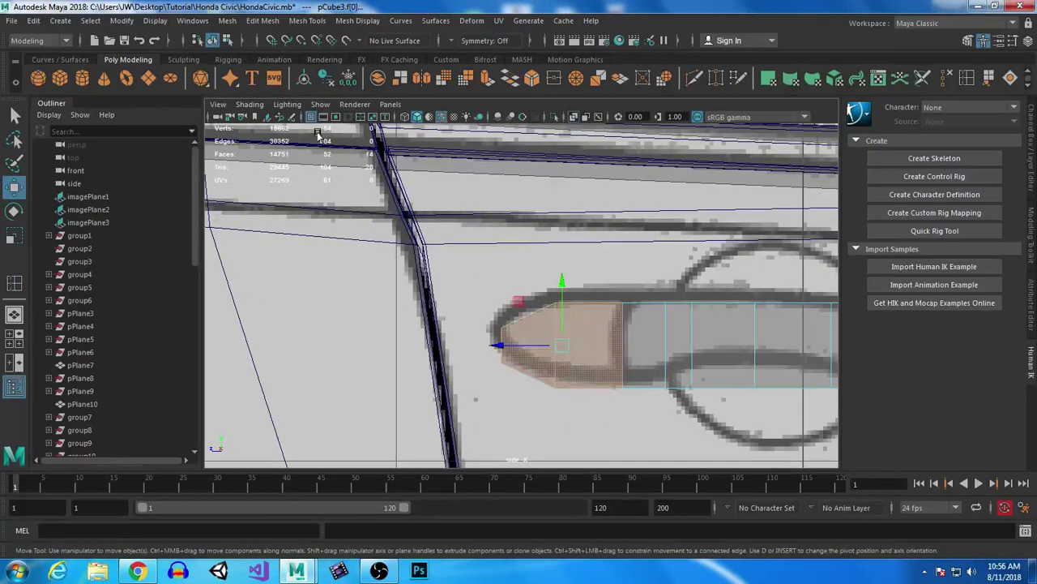
pyautogui.click(398, 78)
# Shift the rear piece's front vertices backward to open a small gap from the main handle.
pyautogui.moveTo(602, 320); pyautogui.dragTo(531, 195, button='right')
pyautogui.moveTo(610, 263); pyautogui.dragTo(645, 431)
pyautogui.press('w')
pyautogui.moveTo(562, 346); pyautogui.dragTo(553, 347)
# Fill the open border holes on both handle pieces where they face each other.
pyautogui.moveTo(649, 328); pyautogui.dragTo(653, 166, button='right')
pyautogui.click(623, 318)
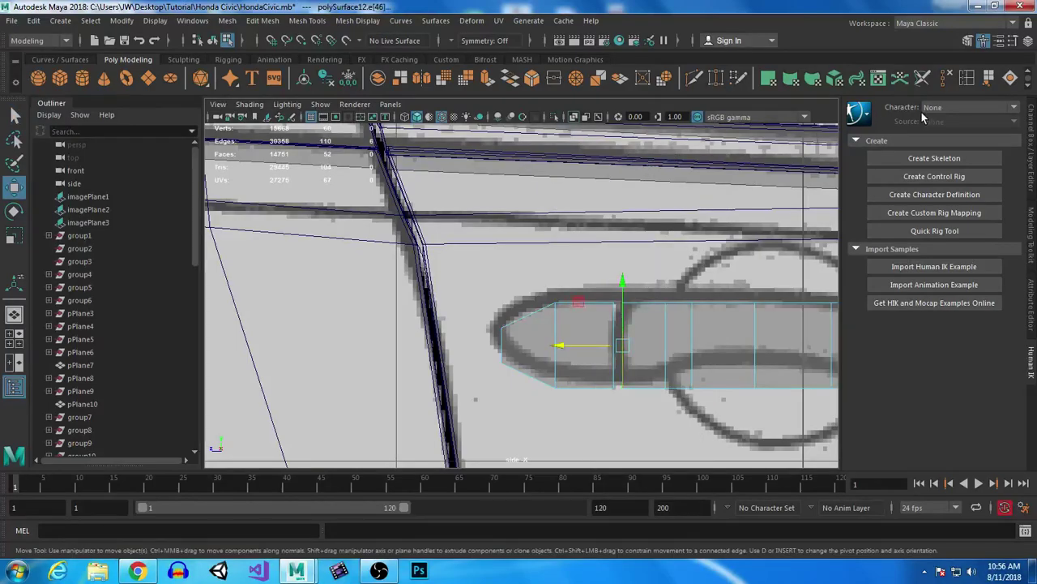
pyautogui.click(1013, 78)
pyautogui.click(613, 365)
pyautogui.press('g')
# Select both handle pieces in object mode and turn on their smooth preview.
pyautogui.press('space')
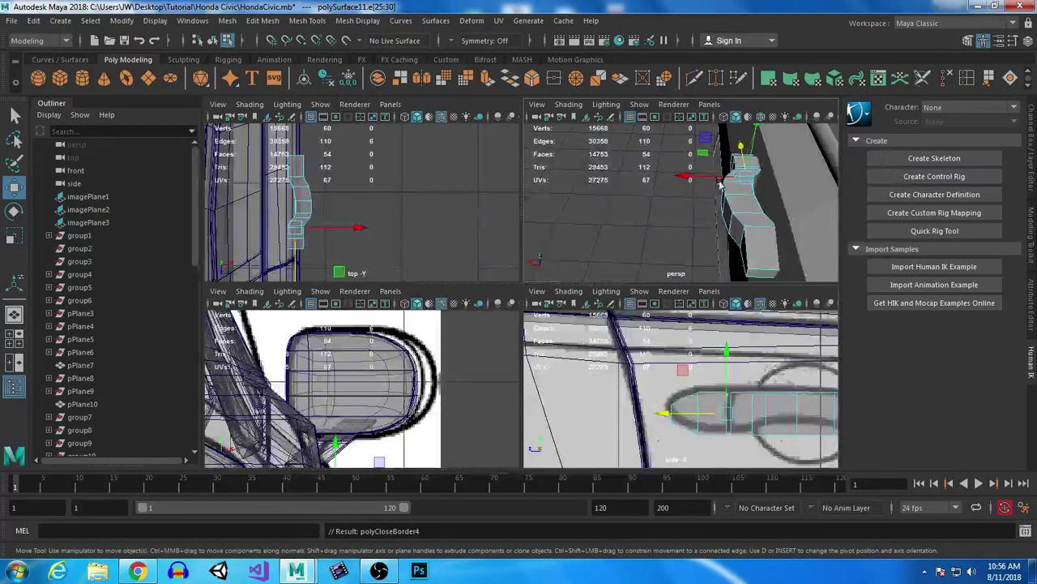
pyautogui.press('space')
pyautogui.keyDown('alt'); pyautogui.moveTo(481, 270); pyautogui.dragTo(514, 271); pyautogui.keyUp('alt')
pyautogui.keyDown('alt'); pyautogui.moveTo(514, 271); pyautogui.dragTo(545, 306, button='middle'); pyautogui.keyUp('alt')
pyautogui.keyDown('alt'); pyautogui.moveTo(545, 309); pyautogui.dragTo(695, 339); pyautogui.keyUp('alt')
pyautogui.moveTo(574, 392); pyautogui.dragTo(634, 157, button='right')
pyautogui.keyDown('shift'); pyautogui.click(457, 419); pyautogui.keyUp('shift')
pyautogui.press('3')
pyautogui.keyDown('alt'); pyautogui.moveTo(695, 410); pyautogui.dragTo(564, 270, button='middle'); pyautogui.keyUp('alt')
pyautogui.moveTo(566, 269)
pyautogui.keyDown('alt'); pyautogui.mouseDown()
pyautogui.moveTo(649, 277)
pyautogui.moveTo(508, 261)
pyautogui.moveTo(558, 324)
pyautogui.mouseUp(); pyautogui.keyUp('alt')
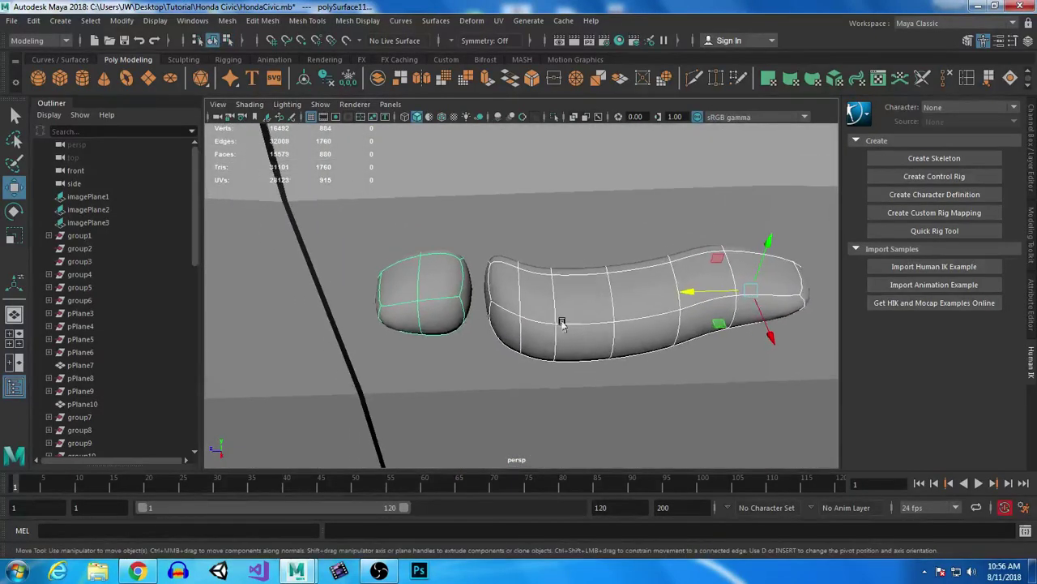
# Insert an edge loop on the main handle piece close to its end at the gap to sharpen it.
pyautogui.scroll(5, 454, 264)
pyautogui.click(963, 78)
pyautogui.click(457, 307)
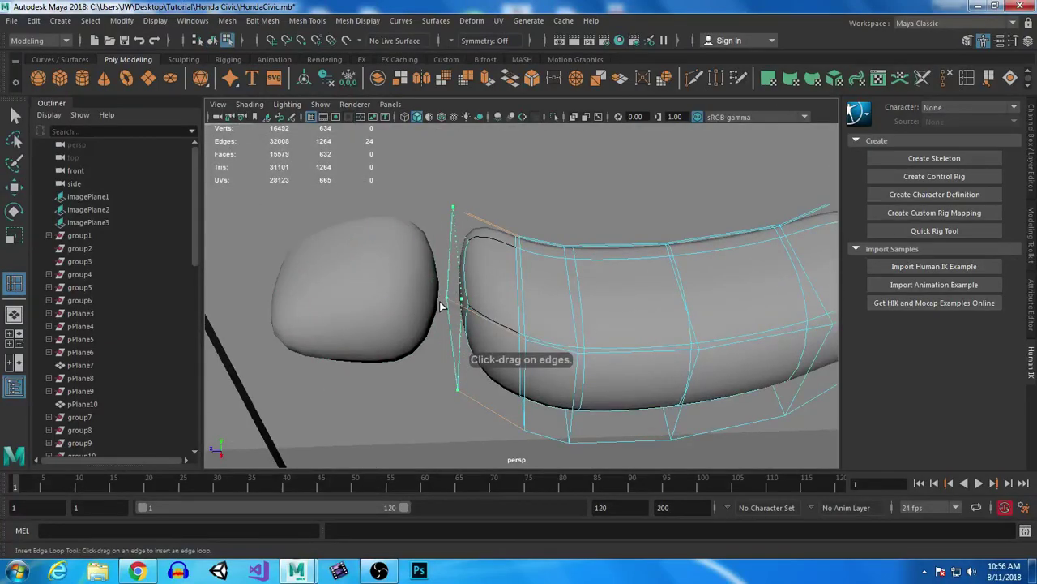
# Insert an edge loop on the rear piece close to its gap end, working on the unsmoothed mesh, and restore the smooth preview.
pyautogui.click(352, 335)
pyautogui.click(429, 301)
pyautogui.hotkey('ctrl', 'z')
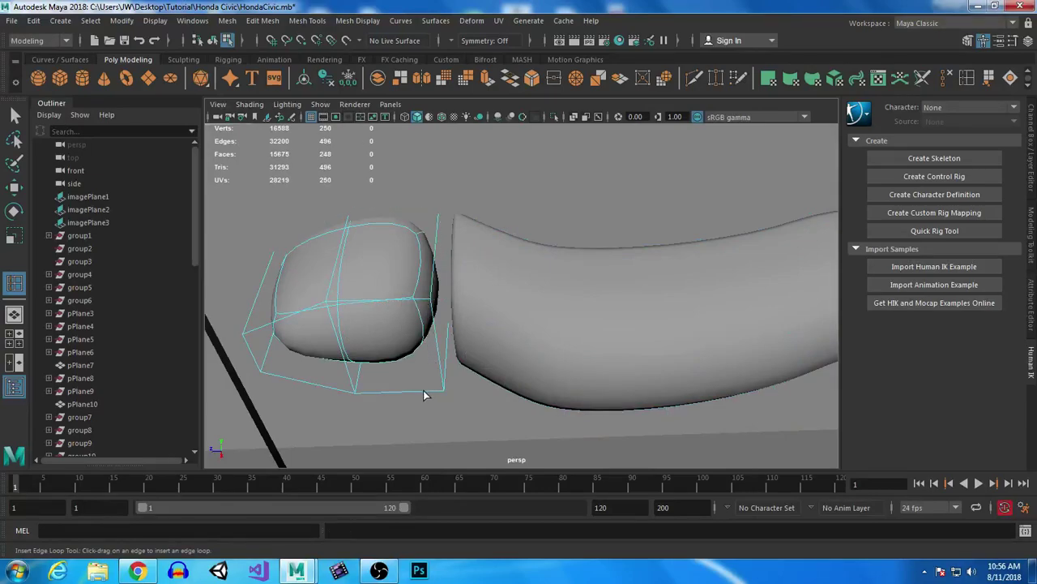
pyautogui.press('1')
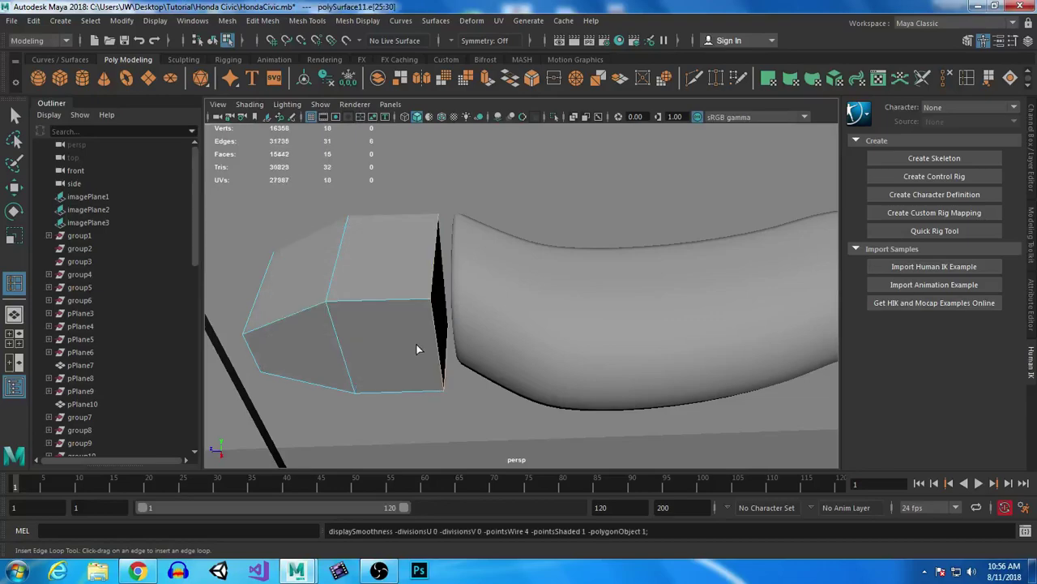
pyautogui.click(427, 304)
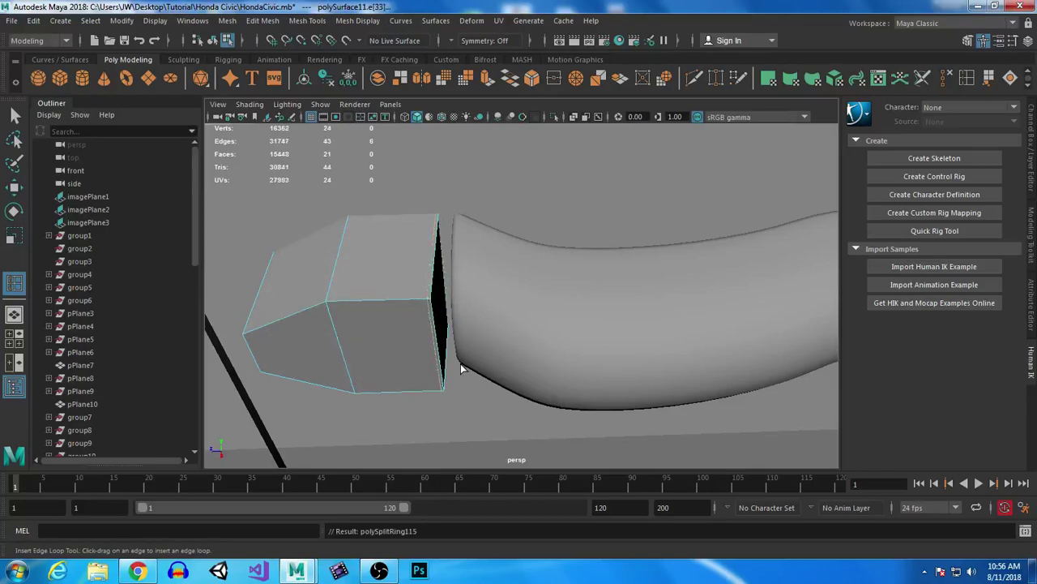
pyautogui.press('3')
pyautogui.press('q')
pyautogui.keyDown('alt'); pyautogui.moveTo(528, 284); pyautogui.dragTo(531, 324); pyautogui.keyUp('alt')
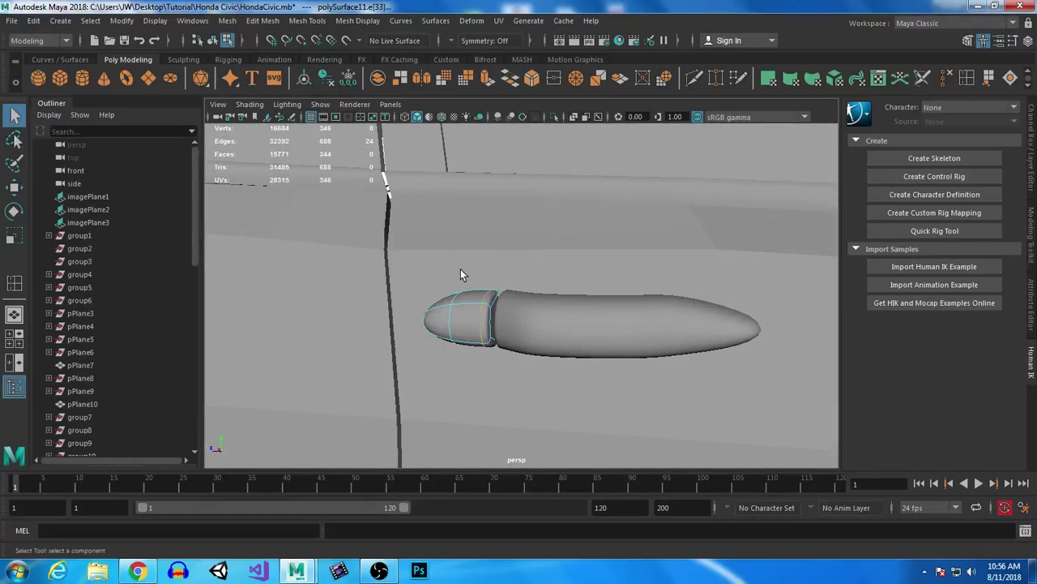
# Move the main piece's gap-end vertices backward to Z about 0.46 to narrow the gap, and clear the selection in object mode.
pyautogui.press('w')
pyautogui.moveTo(543, 347); pyautogui.dragTo(460, 192, button='right')
pyautogui.keyDown('alt'); pyautogui.moveTo(538, 359); pyautogui.dragTo(563, 348); pyautogui.keyUp('alt')
pyautogui.press('space')
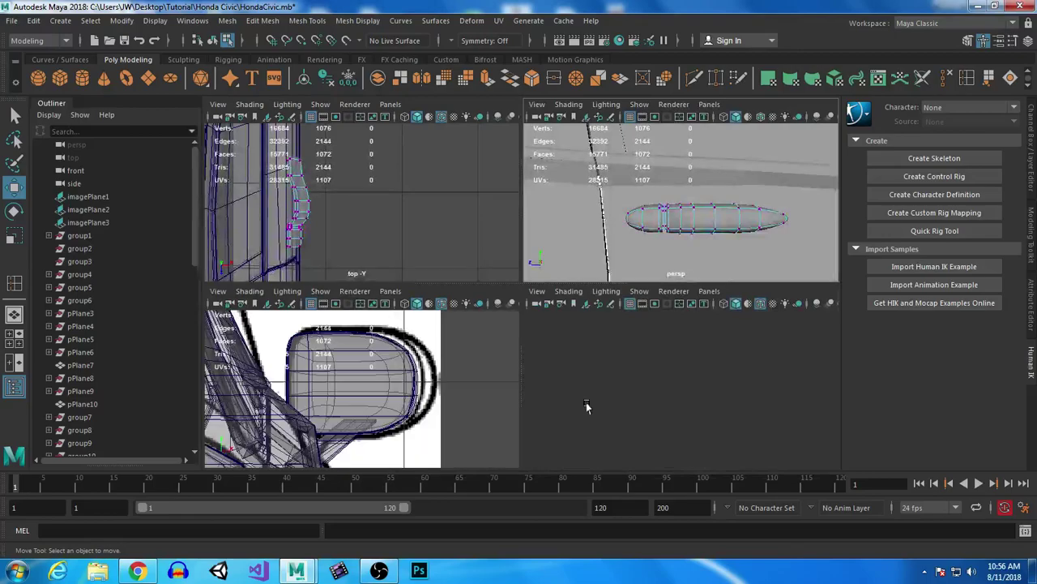
pyautogui.press('space')
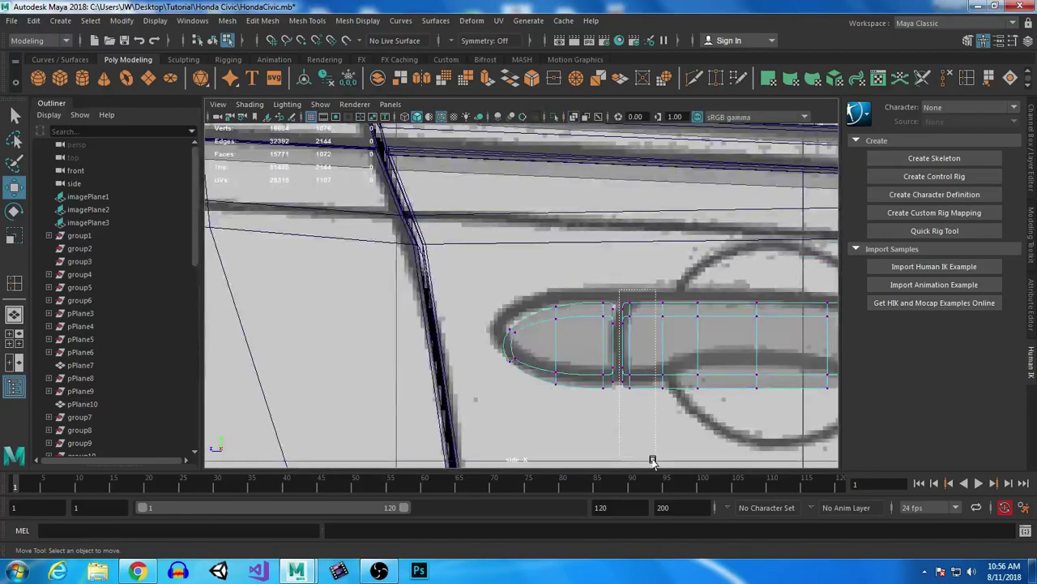
pyautogui.moveTo(653, 460); pyautogui.dragTo(653, 459)
pyautogui.moveTo(560, 345); pyautogui.dragTo(551, 345)
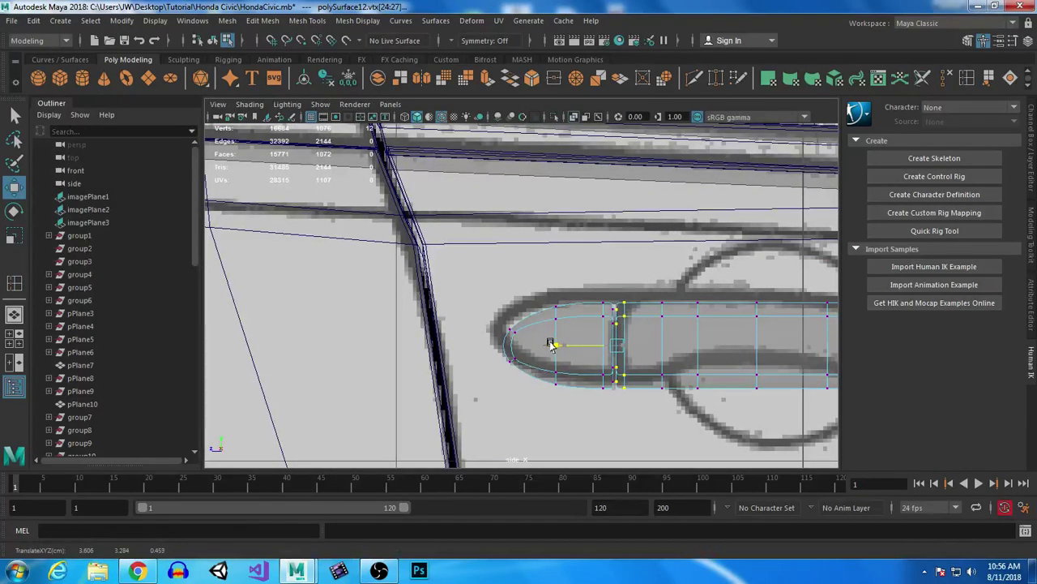
pyautogui.press('space')
pyautogui.press('space')
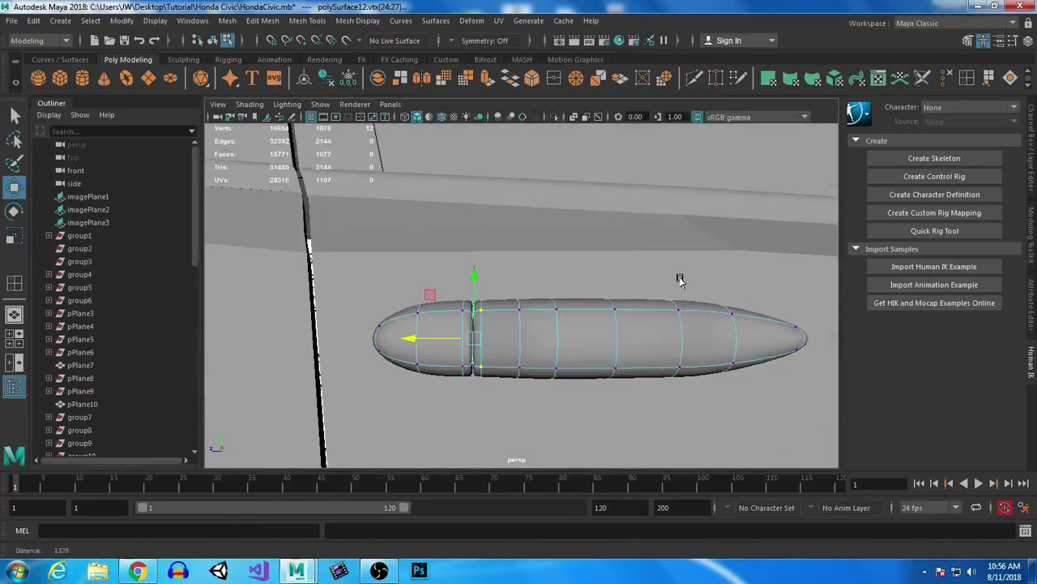
pyautogui.moveTo(544, 311); pyautogui.dragTo(608, 178, button='right')
pyautogui.click(699, 379)
pyautogui.keyDown('alt'); pyautogui.moveTo(699, 379); pyautogui.dragTo(608, 361); pyautogui.keyUp('alt')
pyautogui.click(726, 386)
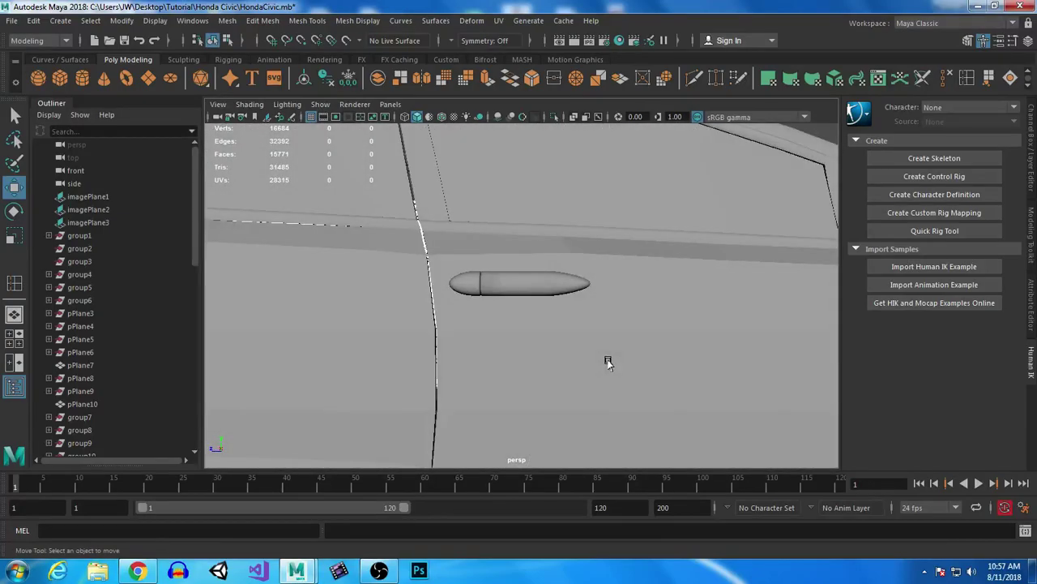
# Raise the lower middle vertices of the main handle piece to Y about 3.24 to follow the blueprint's curved underside.
pyautogui.press('space')
pyautogui.press('space')
pyautogui.keyDown('alt'); pyautogui.moveTo(685, 382); pyautogui.dragTo(397, 338, button='middle'); pyautogui.keyUp('alt')
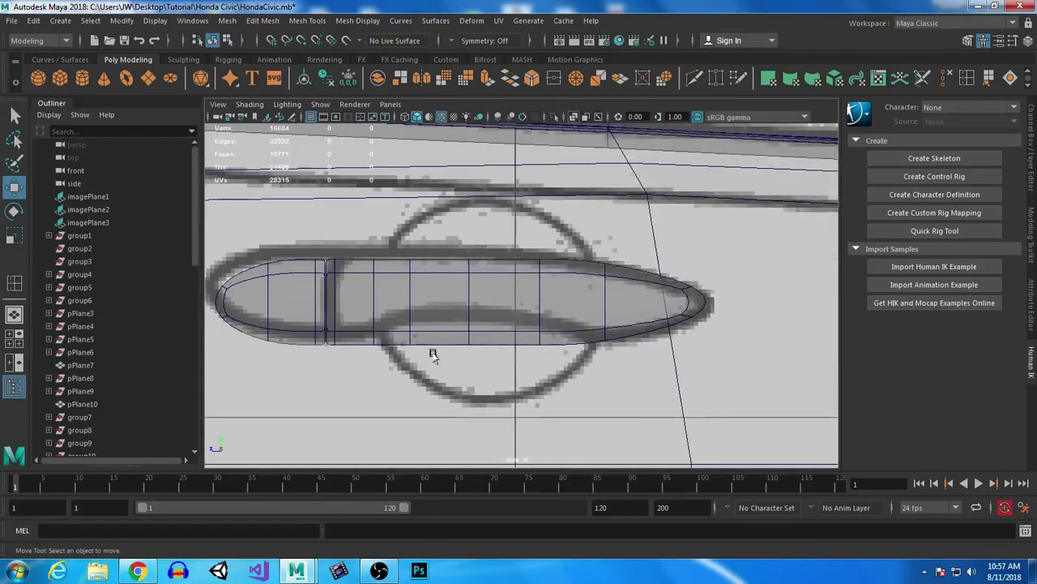
pyautogui.scroll(-2, 463, 356)
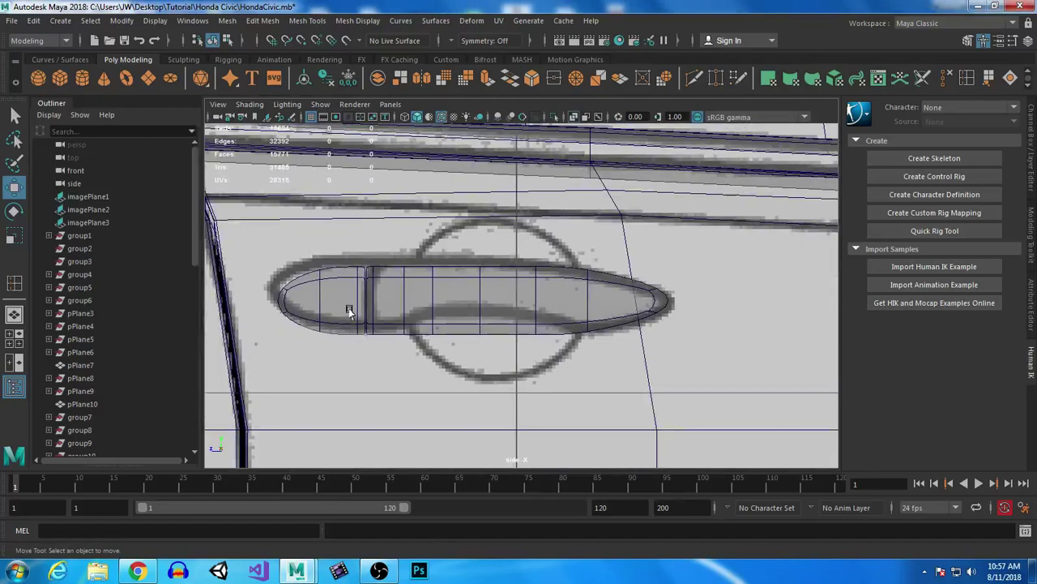
pyautogui.moveTo(490, 294); pyautogui.dragTo(430, 197, button='right')
pyautogui.moveTo(543, 383); pyautogui.dragTo(542, 381)
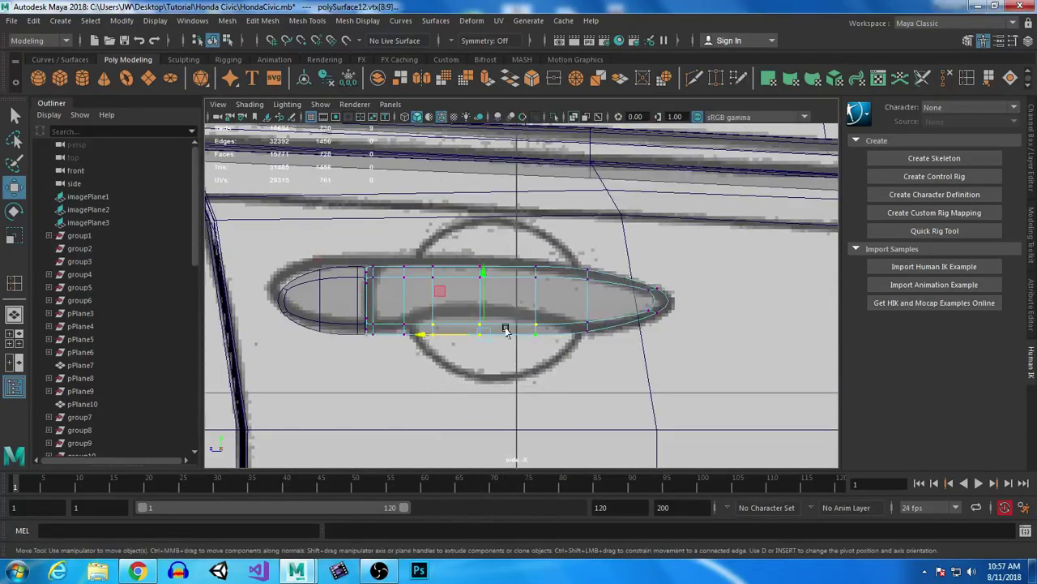
pyautogui.moveTo(483, 274); pyautogui.dragTo(484, 256)
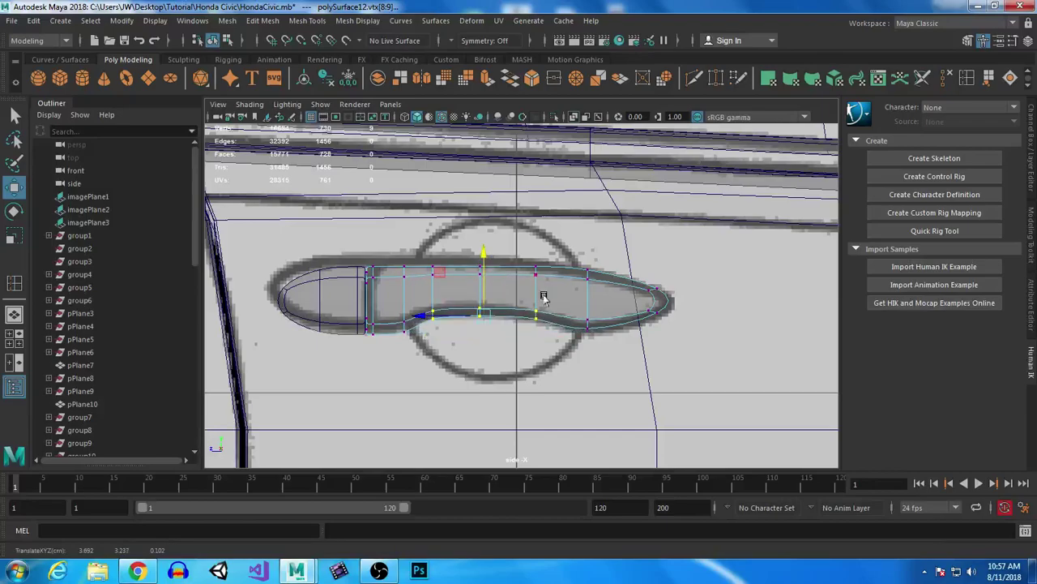
# Pull the door-side vertices along the main handle's middle outward to X about 3.64 to thin the grip.
pyautogui.press('space')
pyautogui.press('space')
pyautogui.keyDown('alt'); pyautogui.moveTo(665, 227); pyautogui.dragTo(462, 208); pyautogui.keyUp('alt')
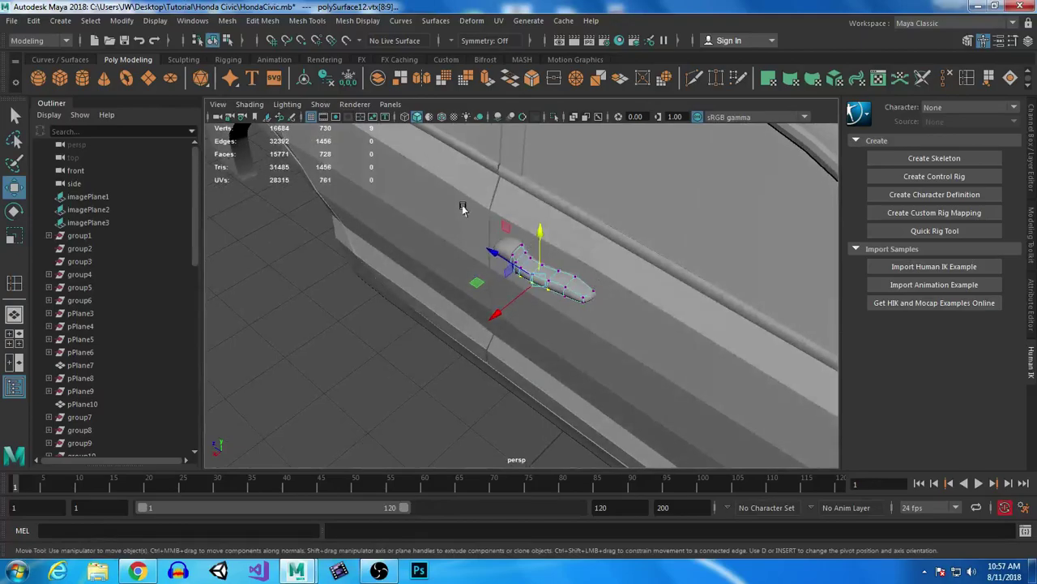
pyautogui.press('space')
pyautogui.press('space')
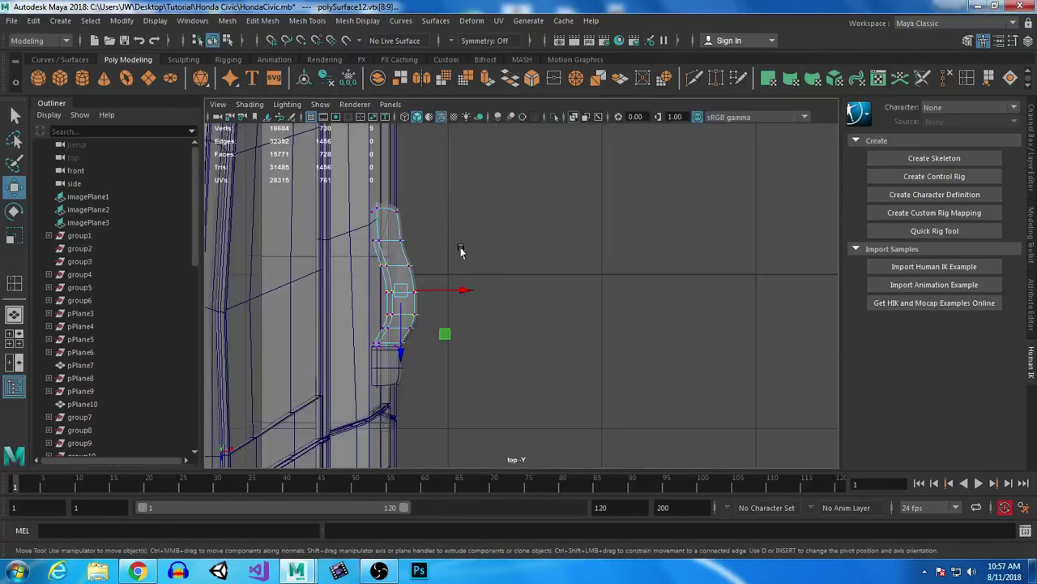
pyautogui.scroll(2, 534, 359)
pyautogui.moveTo(411, 365); pyautogui.dragTo(409, 365)
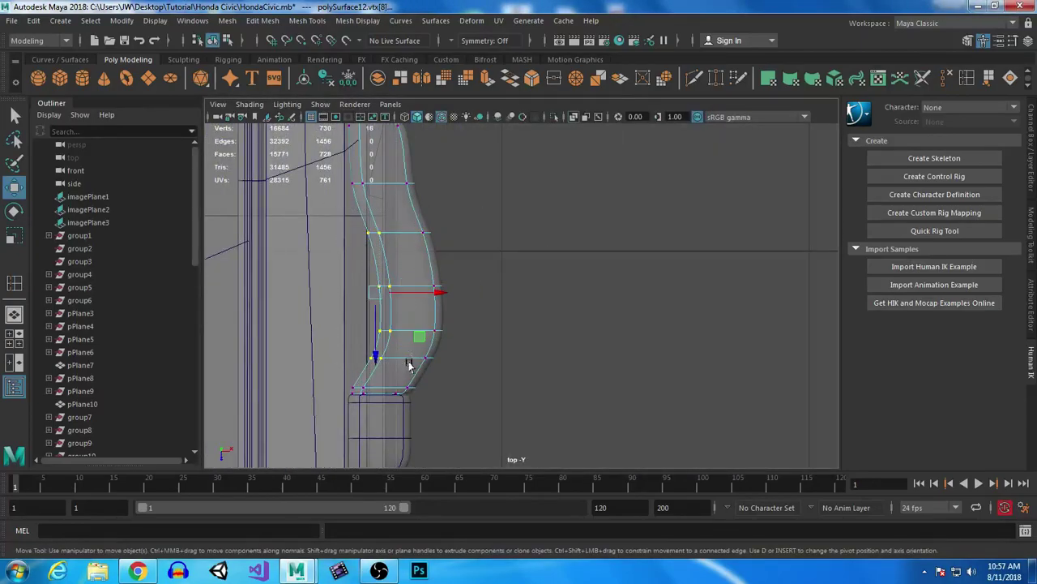
pyautogui.moveTo(436, 291); pyautogui.dragTo(452, 292)
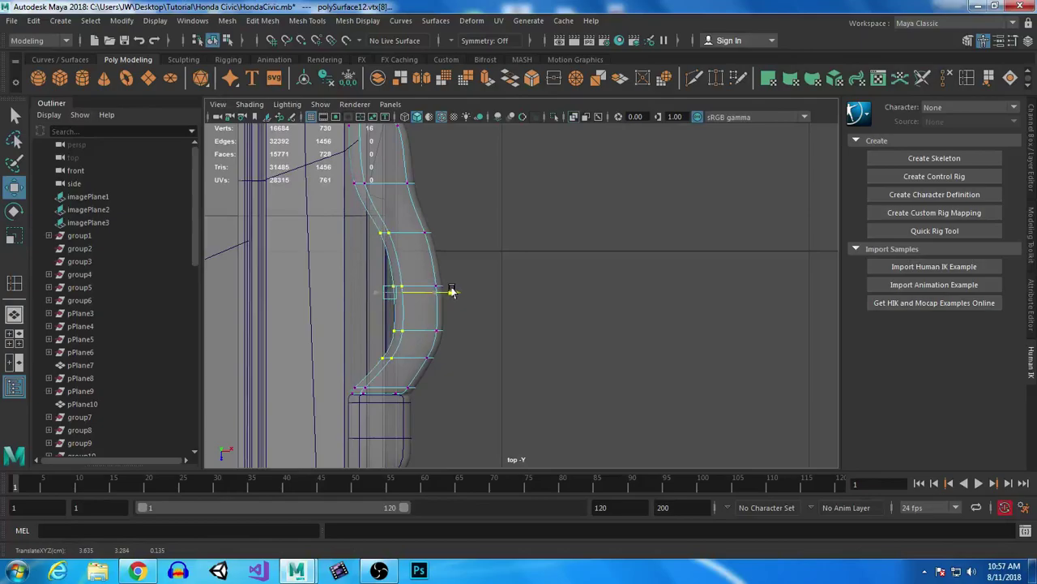
pyautogui.press('space')
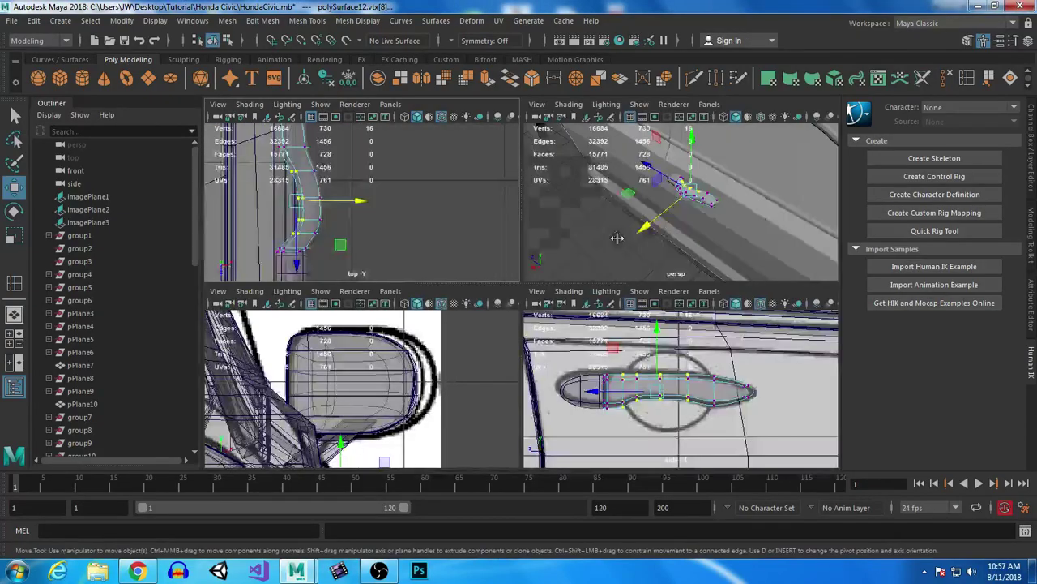
# Return the main handle piece to object mode and check both handle pieces against the door surface and the side blueprint.
pyautogui.press('space')
pyautogui.moveTo(568, 300); pyautogui.dragTo(635, 177, button='right')
pyautogui.click(387, 363)
pyautogui.keyDown('alt'); pyautogui.moveTo(389, 364); pyautogui.dragTo(650, 318); pyautogui.keyUp('alt')
pyautogui.keyDown('alt'); pyautogui.moveTo(505, 208); pyautogui.dragTo(496, 350); pyautogui.keyUp('alt')
pyautogui.keyDown('alt'); pyautogui.moveTo(486, 319); pyautogui.dragTo(532, 376, button='right'); pyautogui.keyUp('alt')
pyautogui.click(511, 269)
pyautogui.moveTo(532, 316)
pyautogui.keyDown('alt'); pyautogui.mouseDown()
pyautogui.moveTo(408, 308)
pyautogui.moveTo(509, 340)
pyautogui.moveTo(534, 321)
pyautogui.mouseUp(); pyautogui.keyUp('alt')
pyautogui.press('space')
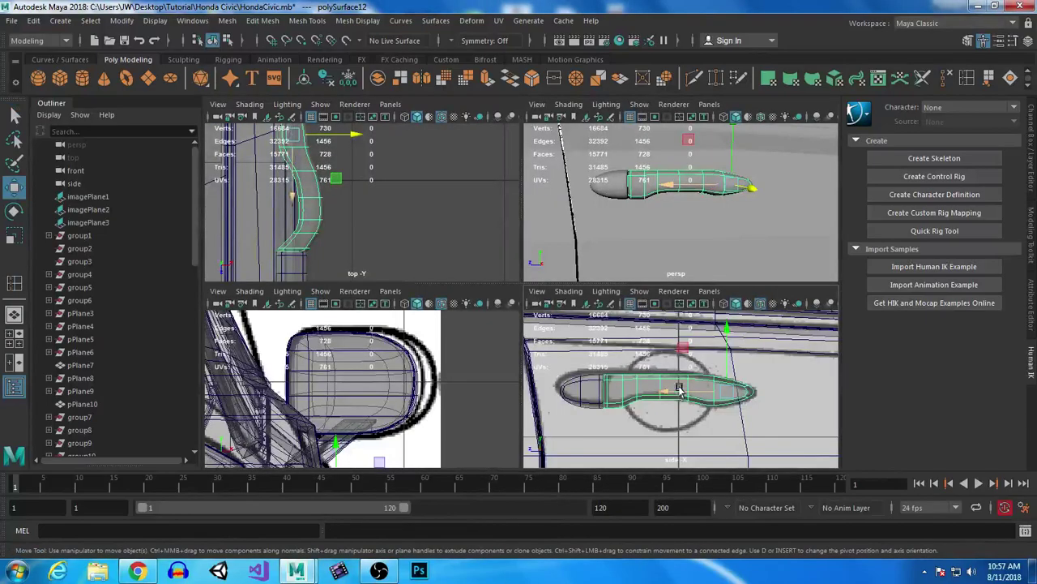
pyautogui.press('space')
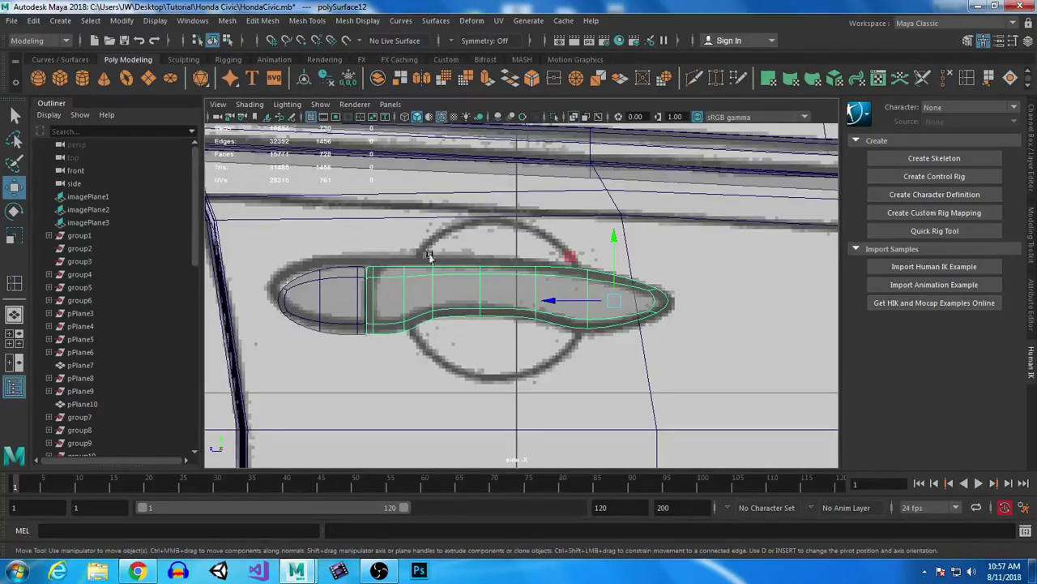
pyautogui.press('space')
pyautogui.press('space')
pyautogui.keyDown('alt'); pyautogui.moveTo(688, 268); pyautogui.dragTo(717, 328); pyautogui.keyUp('alt')
# Extrude the front door panel's face that lies behind the handle.
pyautogui.click(526, 324)
pyautogui.press('space')
pyautogui.press('space')
pyautogui.press('space')
pyautogui.press('space')
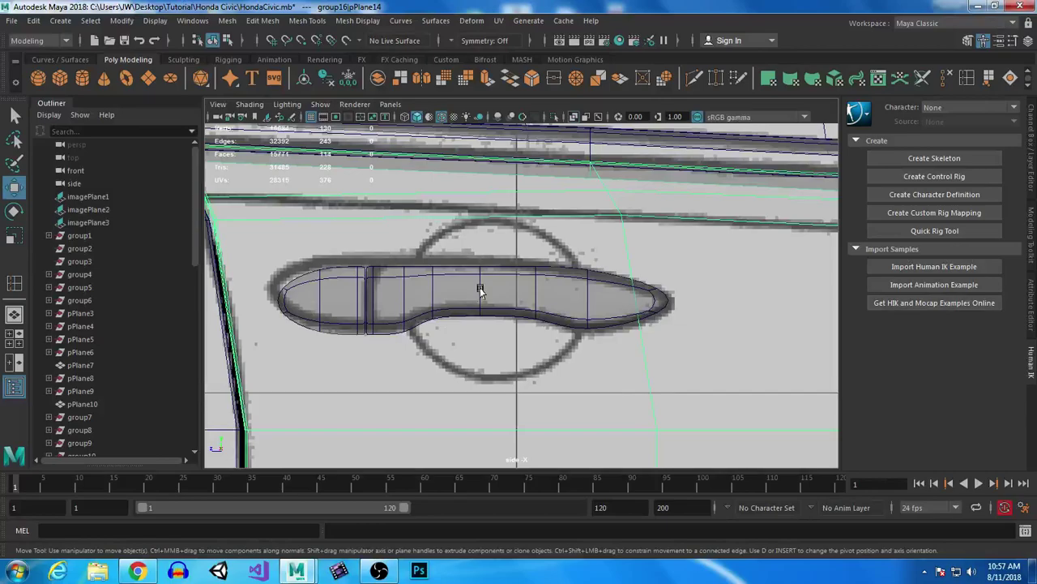
pyautogui.rightClick(515, 347)
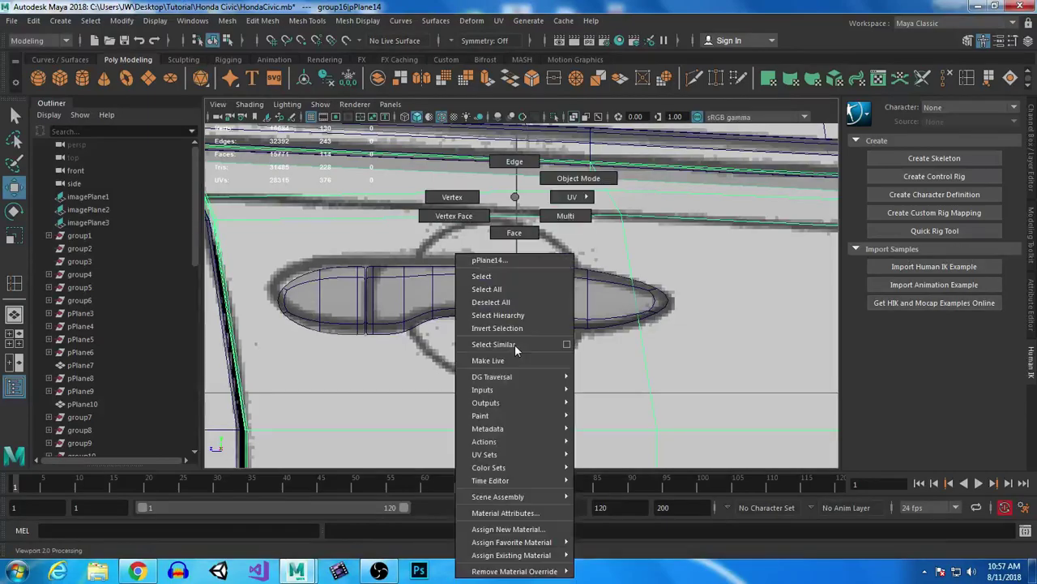
pyautogui.click(506, 233)
pyautogui.click(527, 357)
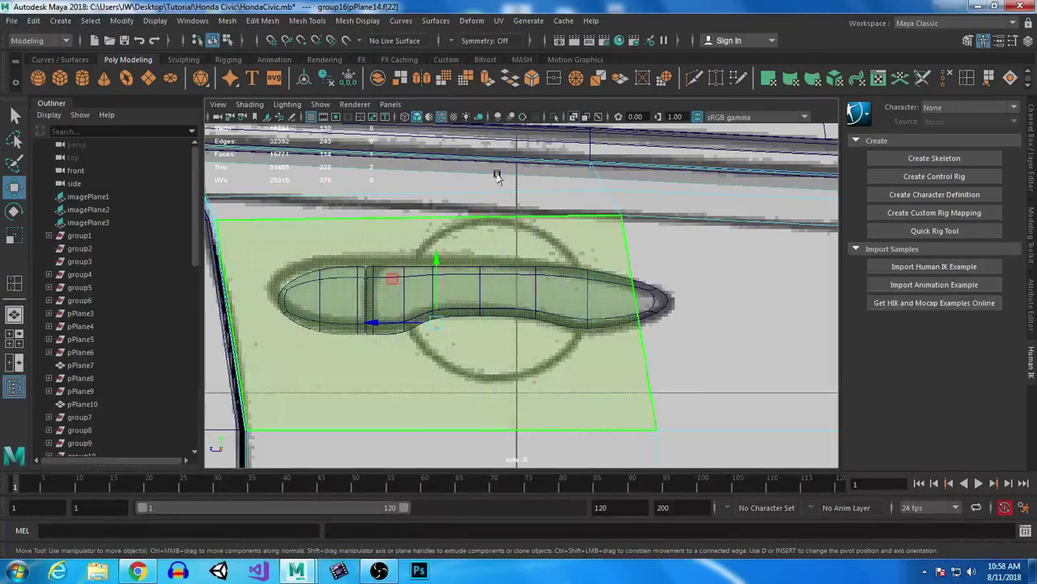
pyautogui.click(489, 78)
# Move and scale the extruded door face in the side view to fit the blueprint's round recess outline.
pyautogui.press('w')
pyautogui.moveTo(435, 326); pyautogui.dragTo(427, 304)
pyautogui.press('r')
pyautogui.press('w')
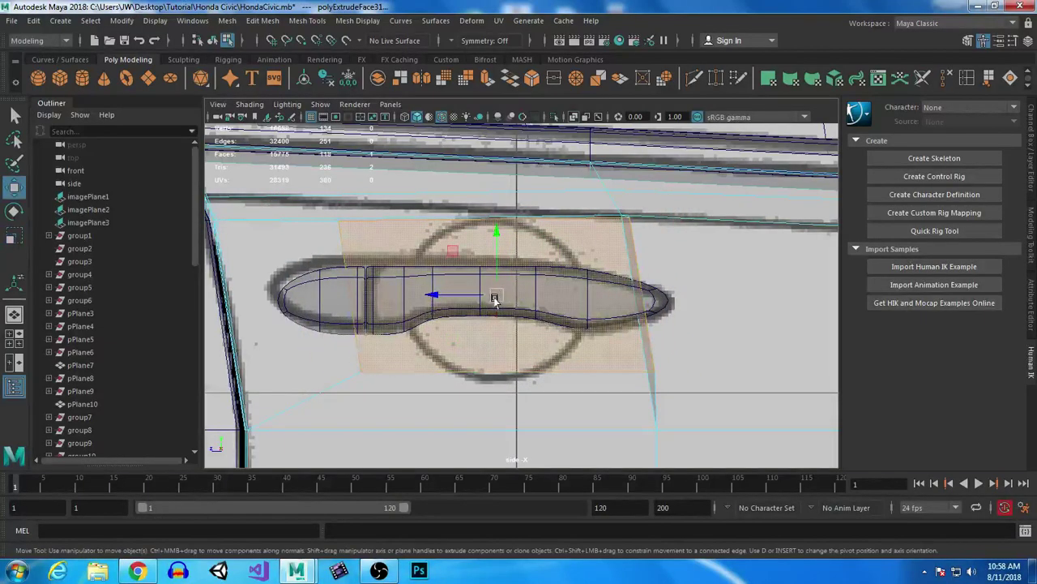
pyautogui.press('r')
pyautogui.moveTo(435, 297); pyautogui.dragTo(462, 296)
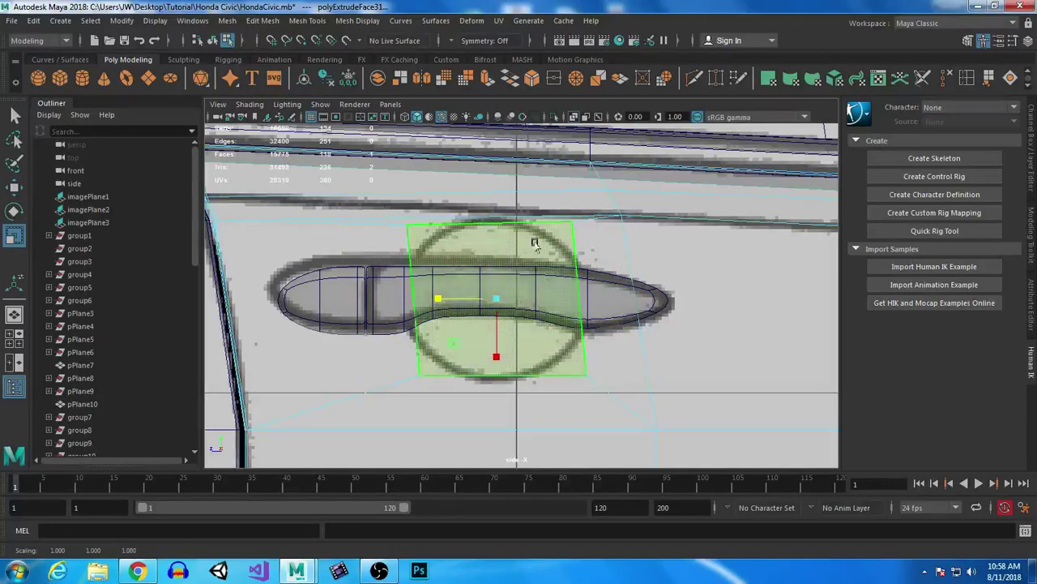
# Shift the inset face slightly inward to X about 3.548, and extrude it again into the door, scaled smaller, to form the recess.
pyautogui.press('space')
pyautogui.press('space')
pyautogui.keyDown('alt'); pyautogui.moveTo(676, 282); pyautogui.dragTo(504, 281); pyautogui.keyUp('alt')
pyautogui.press('w')
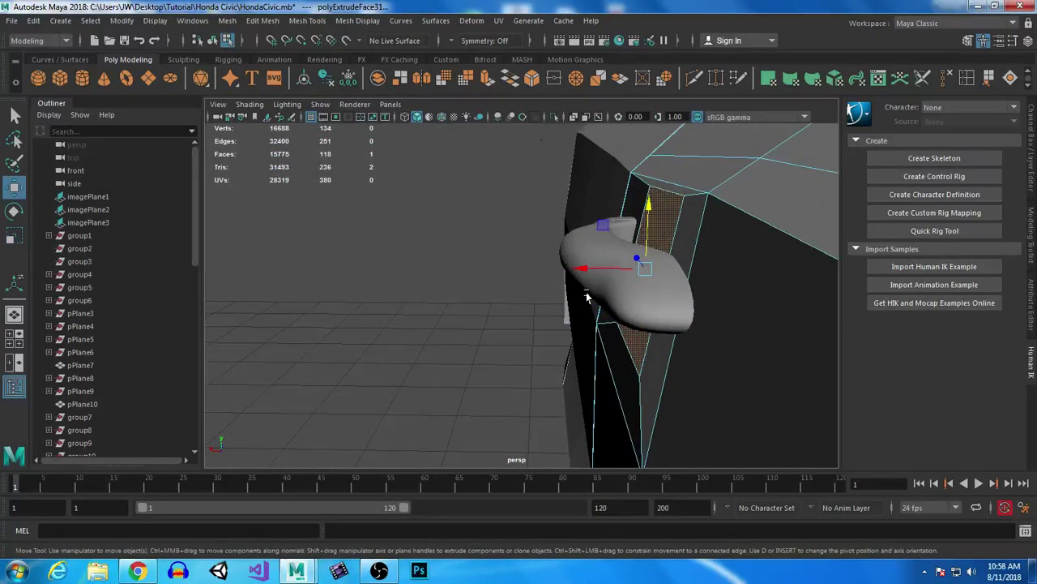
pyautogui.moveTo(582, 266); pyautogui.dragTo(584, 267)
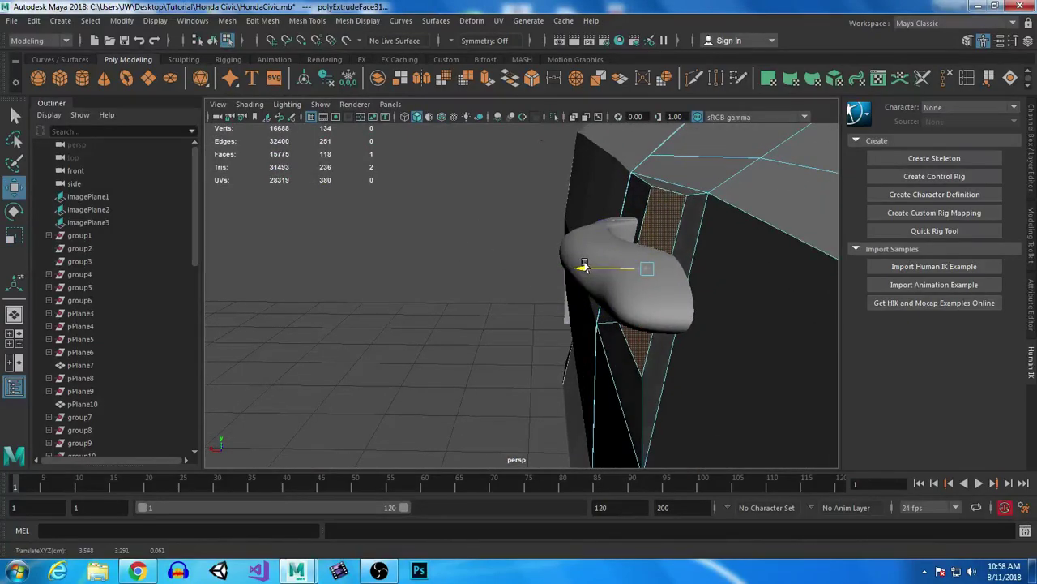
pyautogui.click(488, 84)
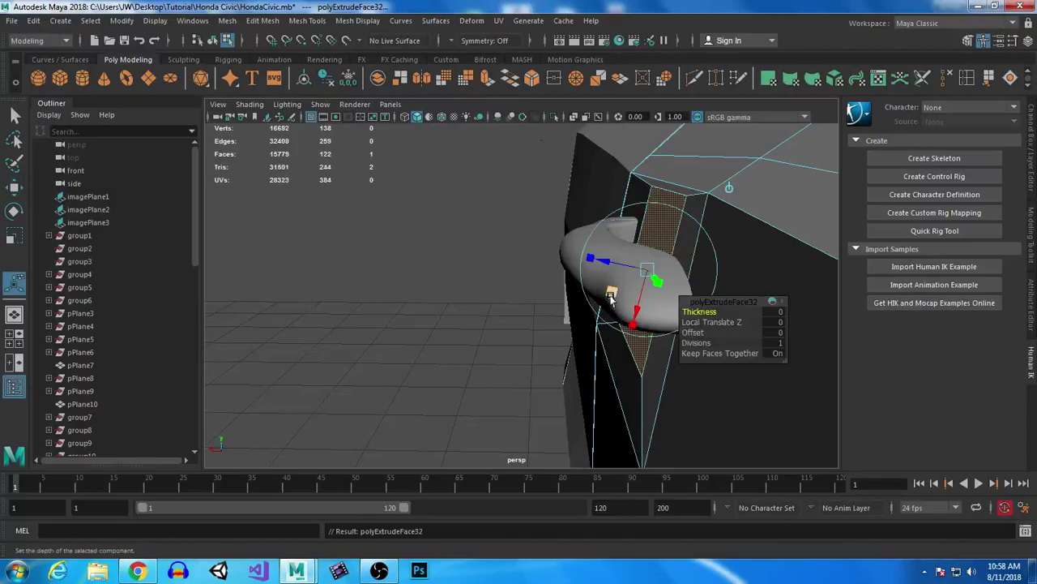
pyautogui.moveTo(589, 268); pyautogui.dragTo(616, 270)
pyautogui.press('r')
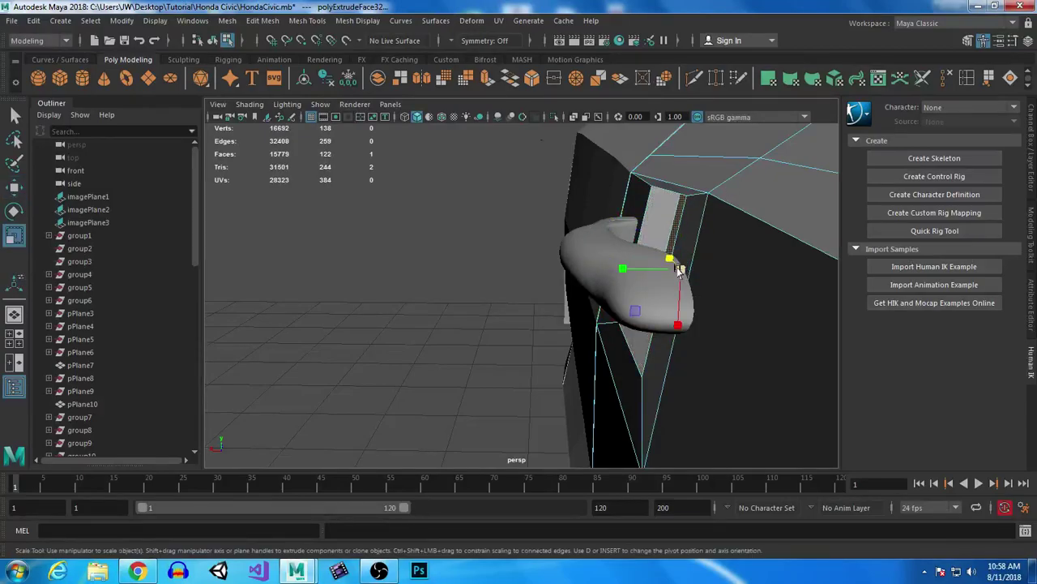
pyautogui.moveTo(678, 266); pyautogui.dragTo(636, 274)
# Show the door panel in smooth preview, return to object mode with nothing selected, and inspect the recess behind the handle.
pyautogui.press('3')
pyautogui.keyDown('alt'); pyautogui.moveTo(649, 231); pyautogui.dragTo(481, 319, button='right'); pyautogui.keyUp('alt')
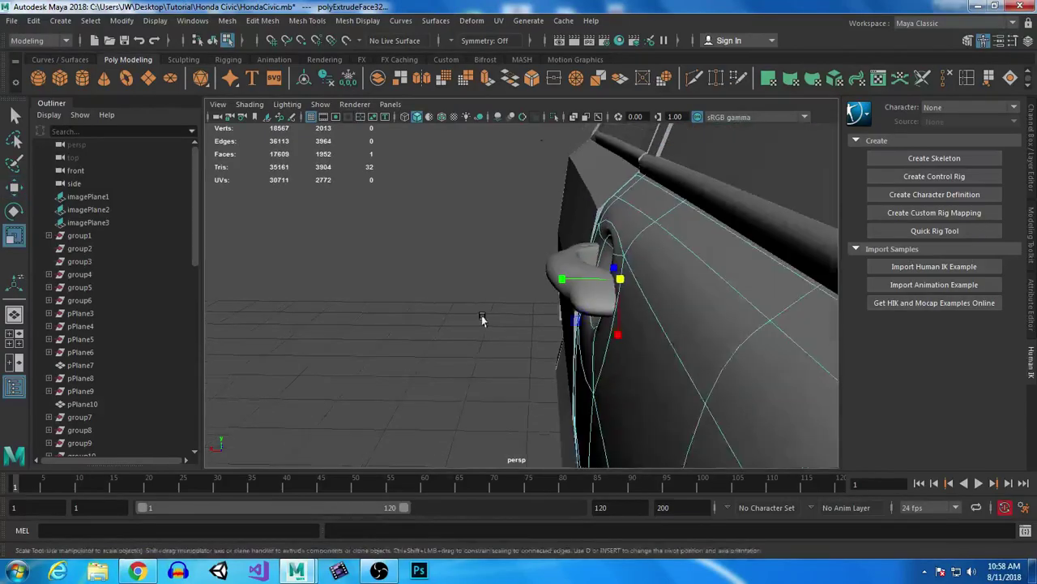
pyautogui.keyDown('alt'); pyautogui.moveTo(481, 320); pyautogui.dragTo(629, 333); pyautogui.keyUp('alt')
pyautogui.moveTo(708, 197); pyautogui.dragTo(772, 177, button='right')
pyautogui.keyDown('alt'); pyautogui.moveTo(632, 359); pyautogui.dragTo(567, 332, button='right'); pyautogui.keyUp('alt')
pyautogui.keyDown('alt'); pyautogui.moveTo(567, 333); pyautogui.dragTo(653, 303); pyautogui.keyUp('alt')
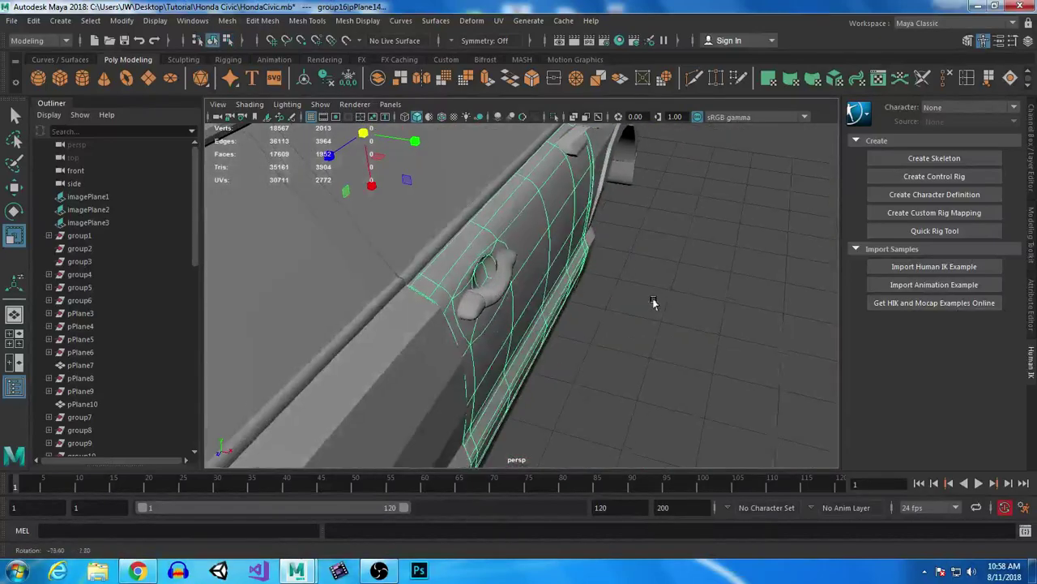
pyautogui.click(685, 361)
pyautogui.keyDown('alt'); pyautogui.moveTo(685, 361); pyautogui.dragTo(575, 329); pyautogui.keyUp('alt')
pyautogui.keyDown('alt'); pyautogui.moveTo(532, 248); pyautogui.dragTo(526, 332, button='right'); pyautogui.keyUp('alt')
pyautogui.keyDown('alt'); pyautogui.moveTo(526, 332); pyautogui.dragTo(526, 384, button='middle'); pyautogui.keyUp('alt')
pyautogui.keyDown('alt'); pyautogui.moveTo(530, 371); pyautogui.dragTo(548, 333); pyautogui.keyUp('alt')
# Move the recess's upper edge up and its lower edge to Y about 3.025 to match the blueprint circle.
pyautogui.press('space')
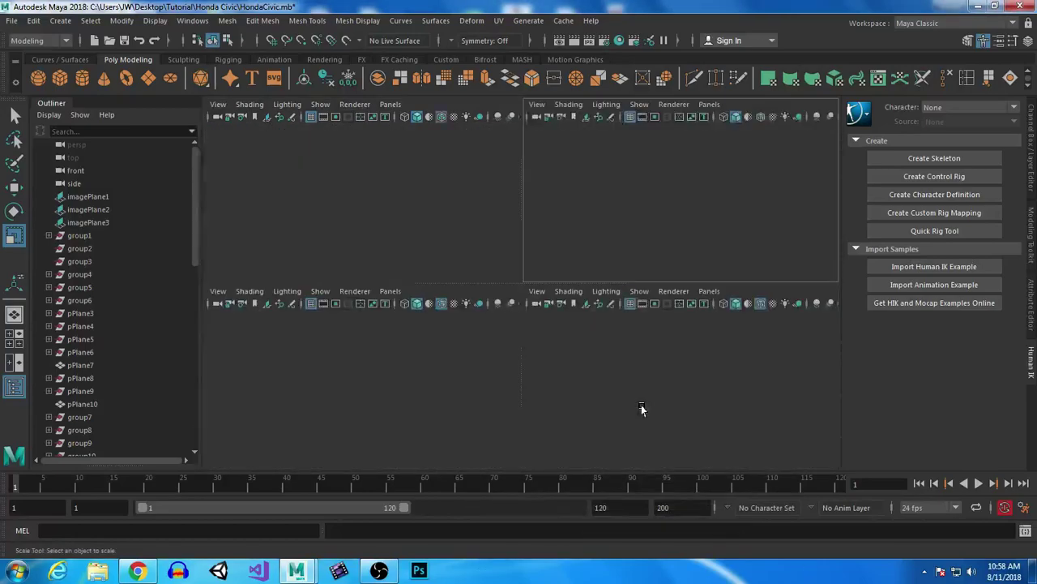
pyautogui.press('space')
pyautogui.moveTo(481, 242); pyautogui.dragTo(487, 212, button='right')
pyautogui.click(490, 236)
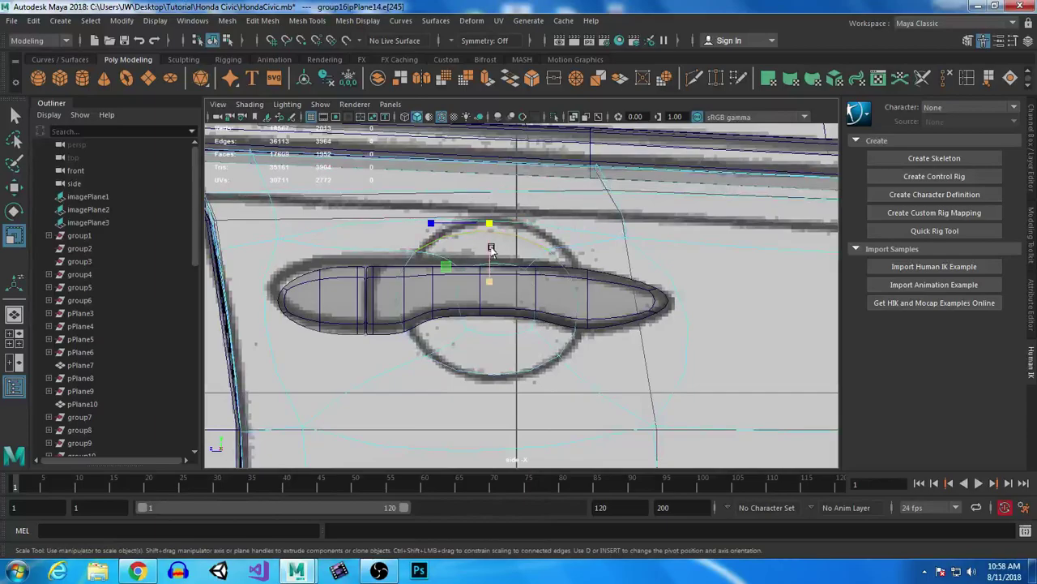
pyautogui.press('w')
pyautogui.moveTo(487, 159); pyautogui.dragTo(490, 148)
pyautogui.click(496, 373)
pyautogui.moveTo(503, 313); pyautogui.dragTo(502, 315)
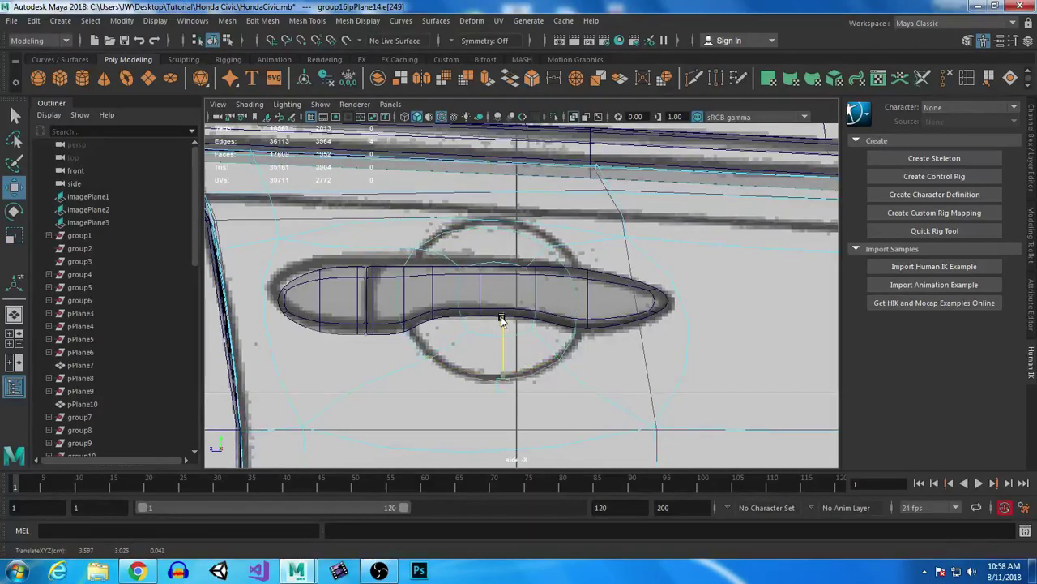
# Move the recess's rear edge to Z about 0.28 and adjust its front edge to the blueprint circle.
pyautogui.click(393, 259)
pyautogui.moveTo(336, 304); pyautogui.dragTo(367, 306)
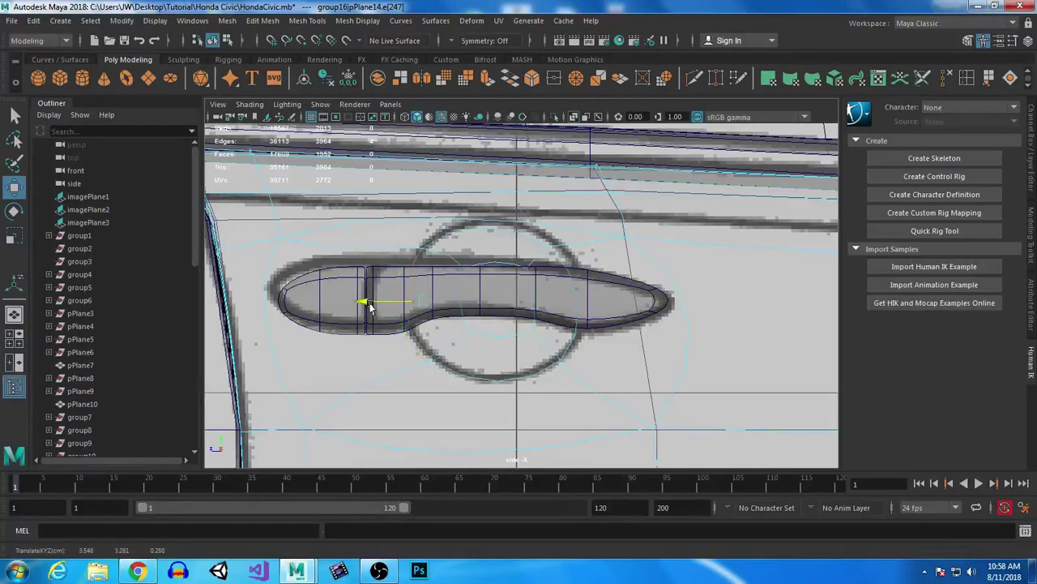
pyautogui.click(513, 317)
pyautogui.moveTo(513, 298); pyautogui.dragTo(551, 246)
# Return the door panel to object mode and compare the recess around the handle in unsmoothed and smooth display.
pyautogui.press('space')
pyautogui.press('space')
pyautogui.moveTo(556, 197); pyautogui.dragTo(609, 173, button='right')
pyautogui.keyDown('alt'); pyautogui.moveTo(609, 173); pyautogui.dragTo(466, 285); pyautogui.keyUp('alt')
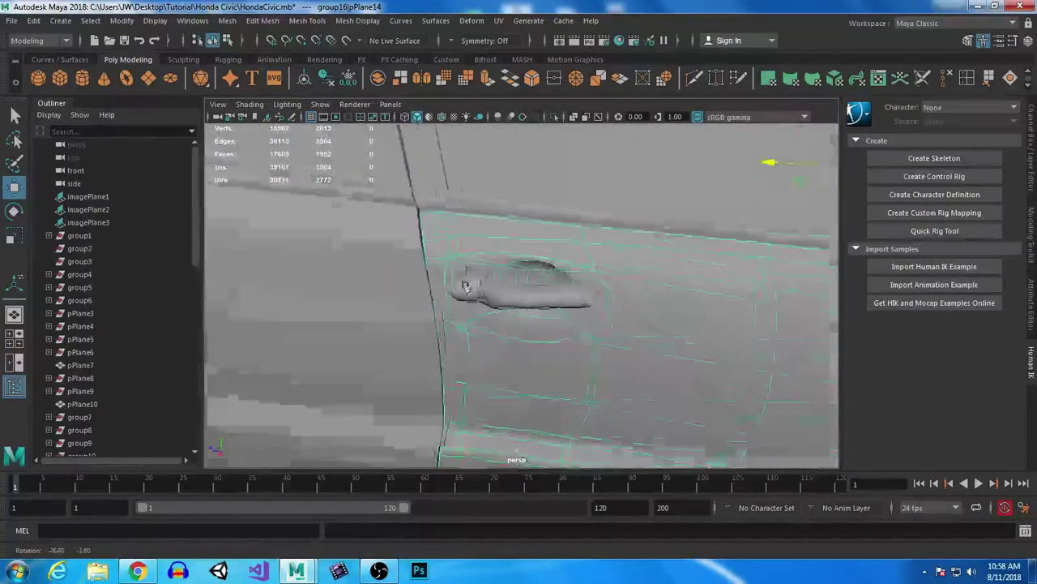
pyautogui.keyDown('alt'); pyautogui.moveTo(466, 285); pyautogui.dragTo(577, 387, button='right'); pyautogui.keyUp('alt')
pyautogui.keyDown('alt'); pyautogui.moveTo(578, 386); pyautogui.dragTo(611, 387); pyautogui.keyUp('alt')
pyautogui.press('1')
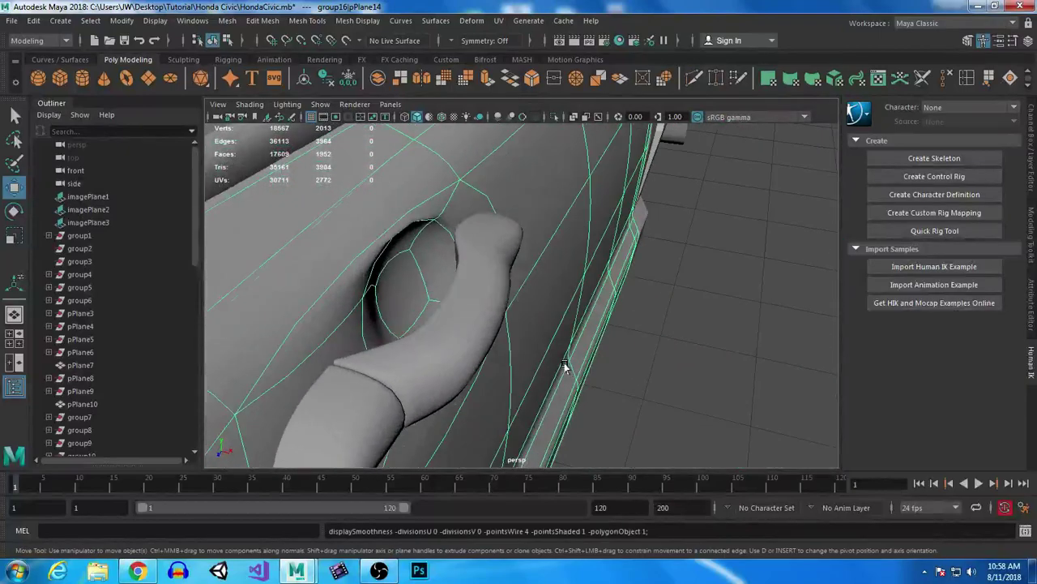
pyautogui.click(383, 323)
pyautogui.keyDown('alt'); pyautogui.moveTo(443, 346); pyautogui.dragTo(449, 381); pyautogui.keyUp('alt')
pyautogui.press('3')
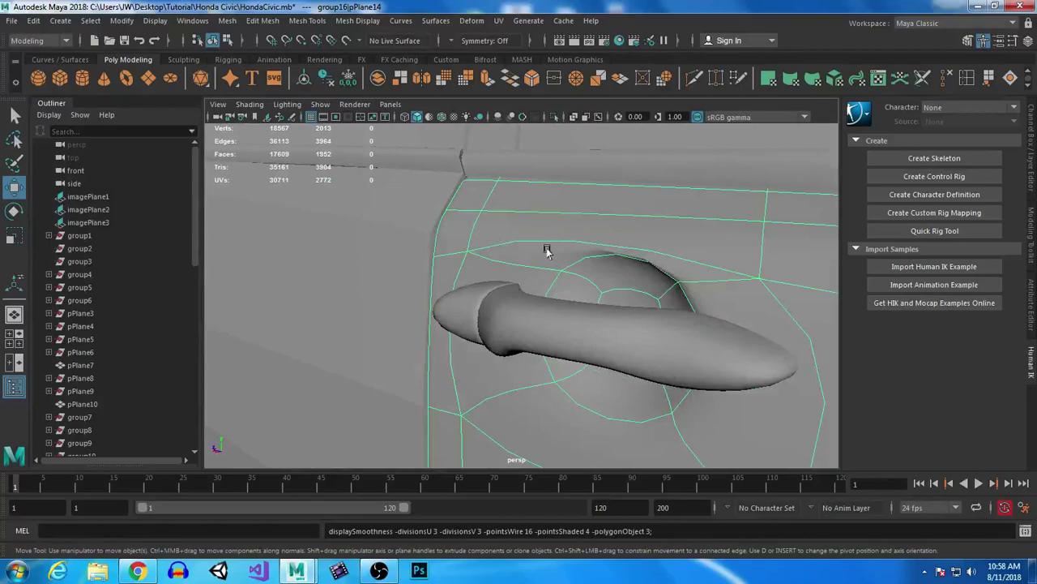
# On the unsmoothed door panel, use Multi-Cut to add a support edge from the upper rear corner along the recess's rear side.
pyautogui.press('1')
pyautogui.keyDown('alt'); pyautogui.moveTo(577, 318); pyautogui.dragTo(541, 291); pyautogui.keyUp('alt')
pyautogui.moveTo(541, 291)
pyautogui.keyDown('alt'); pyautogui.mouseDown(button='right')
pyautogui.moveTo(574, 329)
pyautogui.moveTo(559, 243)
pyautogui.moveTo(572, 285)
pyautogui.moveTo(551, 279)
pyautogui.mouseUp(button='right'); pyautogui.keyUp('alt')
pyautogui.keyDown('alt'); pyautogui.moveTo(551, 279); pyautogui.dragTo(648, 417); pyautogui.keyUp('alt')
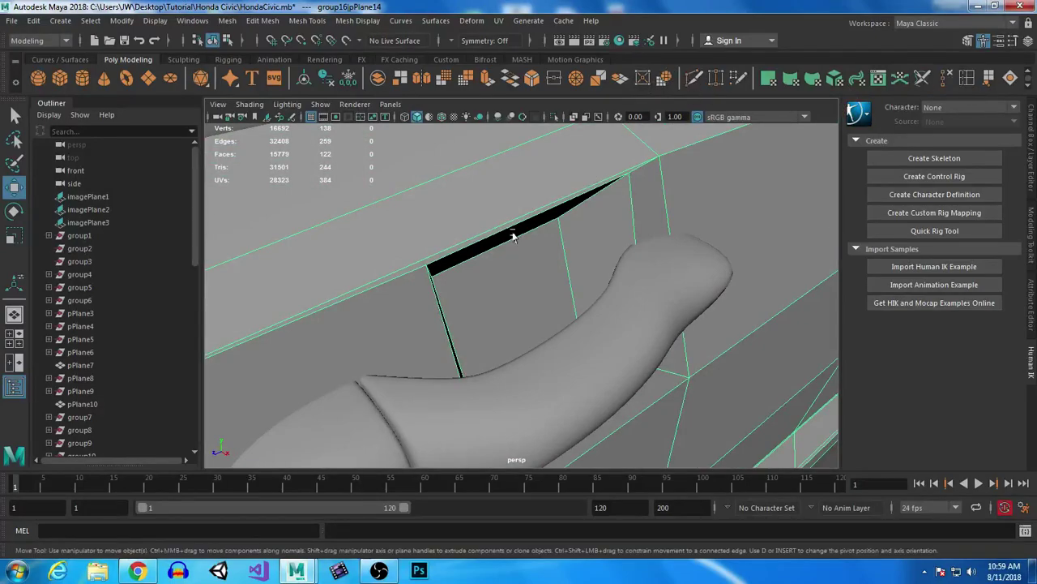
pyautogui.hotkey('ctrl', 'shift', 'x')
pyautogui.click(372, 242)
pyautogui.keyDown('alt'); pyautogui.moveTo(480, 271); pyautogui.dragTo(359, 313, button='right'); pyautogui.keyUp('alt')
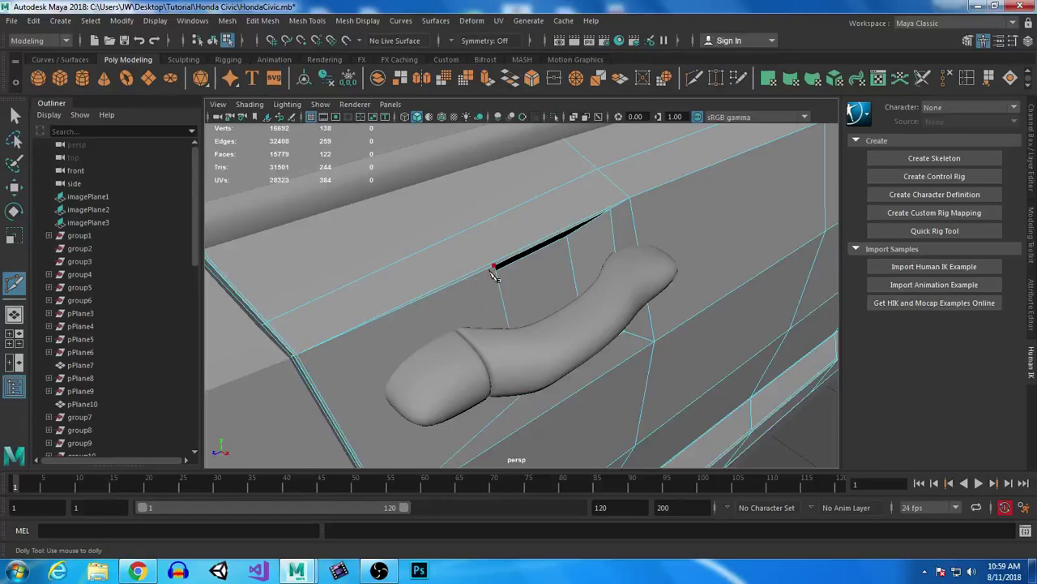
pyautogui.click(269, 322)
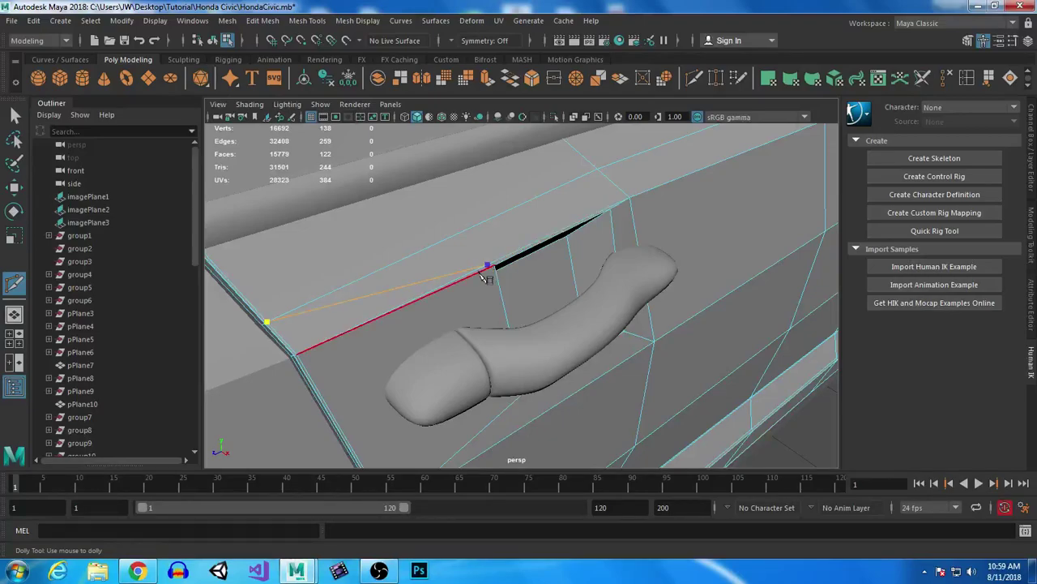
pyautogui.click(491, 268)
pyautogui.keyDown('alt'); pyautogui.moveTo(608, 411); pyautogui.dragTo(562, 364); pyautogui.keyUp('alt')
pyautogui.keyDown('alt'); pyautogui.moveTo(562, 364); pyautogui.dragTo(501, 255, button='middle'); pyautogui.keyUp('alt')
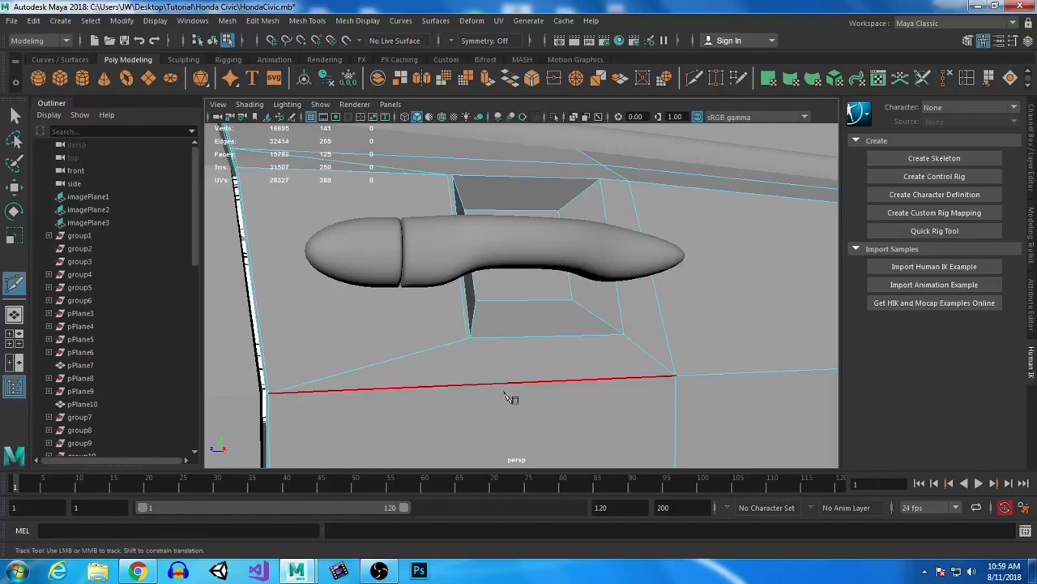
# Use Multi-Cut to add a support edge just below the recess and up its front side to the vertex above its upper front corner.
pyautogui.keyDown('alt'); pyautogui.moveTo(507, 394); pyautogui.dragTo(623, 447, button='right'); pyautogui.keyUp('alt')
pyautogui.click(487, 263)
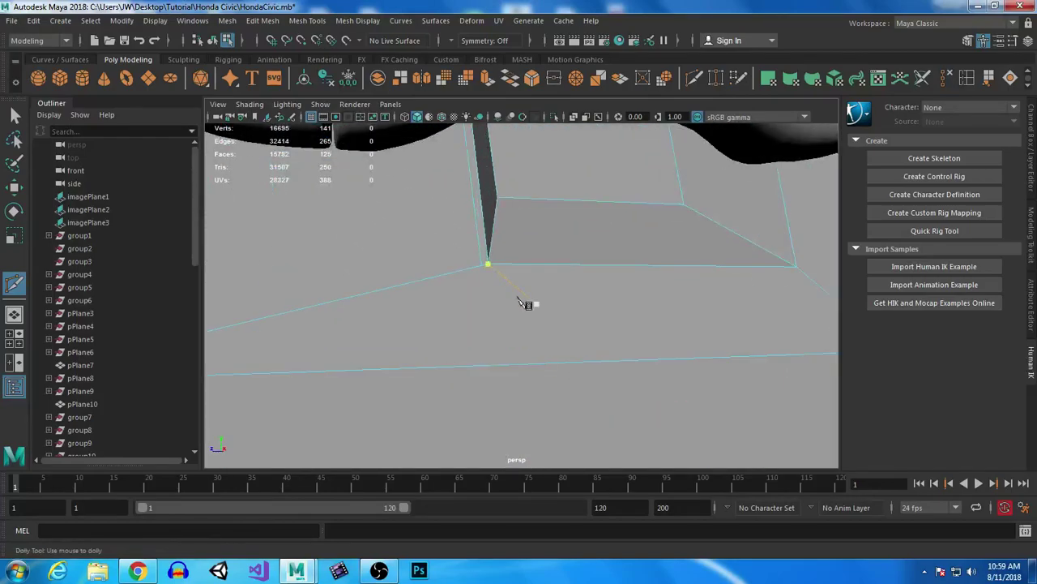
pyautogui.click(481, 268)
pyautogui.keyDown('alt'); pyautogui.moveTo(586, 317); pyautogui.dragTo(530, 269, button='right'); pyautogui.keyUp('alt')
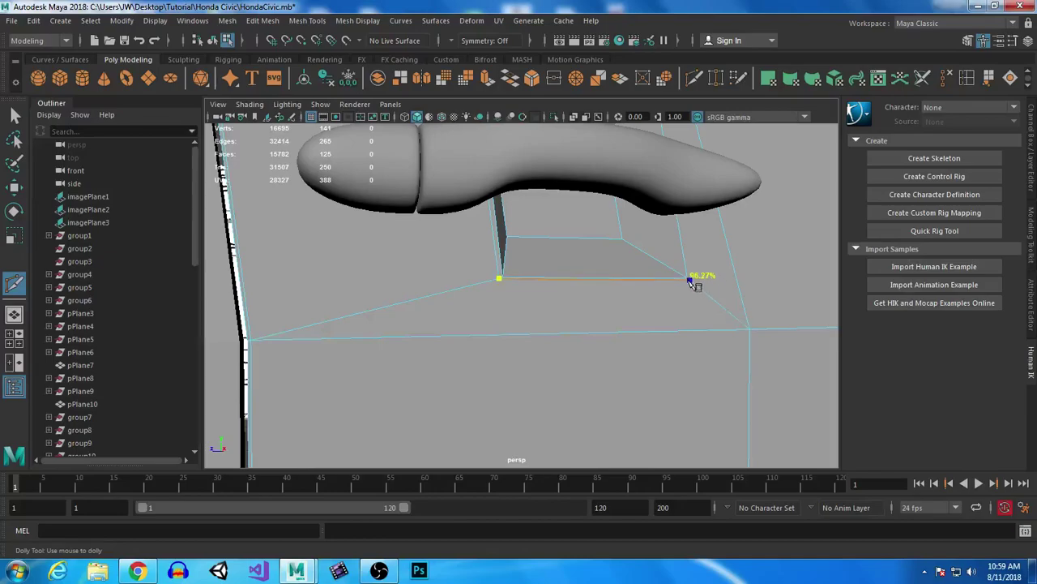
pyautogui.keyDown('alt'); pyautogui.moveTo(703, 234); pyautogui.dragTo(632, 275); pyautogui.keyUp('alt')
pyautogui.keyDown('alt'); pyautogui.moveTo(644, 250); pyautogui.dragTo(556, 283, button='middle'); pyautogui.keyUp('alt')
pyautogui.keyDown('alt'); pyautogui.moveTo(593, 216); pyautogui.dragTo(653, 230, button='right'); pyautogui.keyUp('alt')
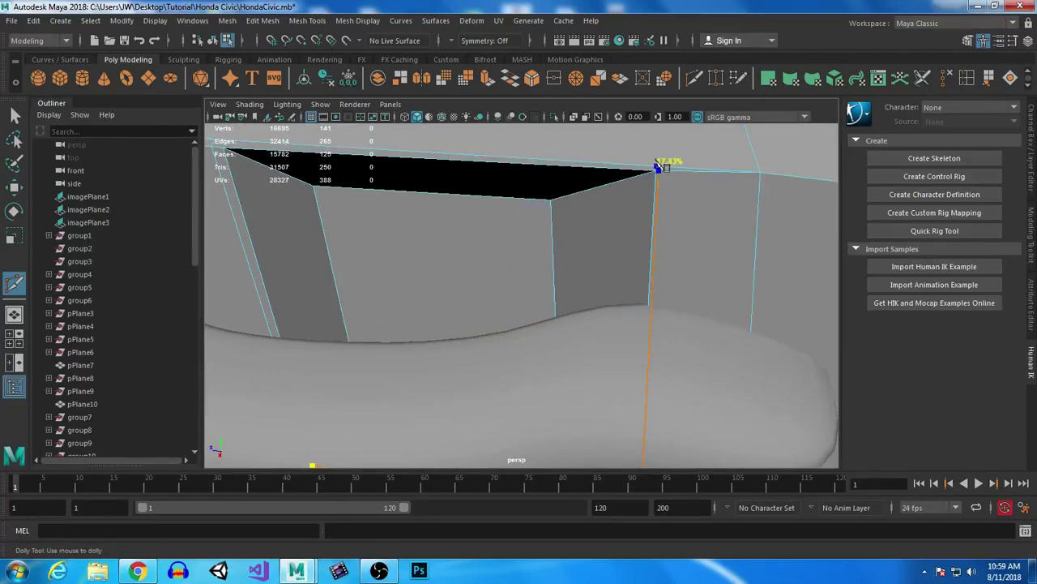
pyautogui.keyDown('alt'); pyautogui.moveTo(696, 176); pyautogui.dragTo(711, 317, button='middle'); pyautogui.keyUp('alt')
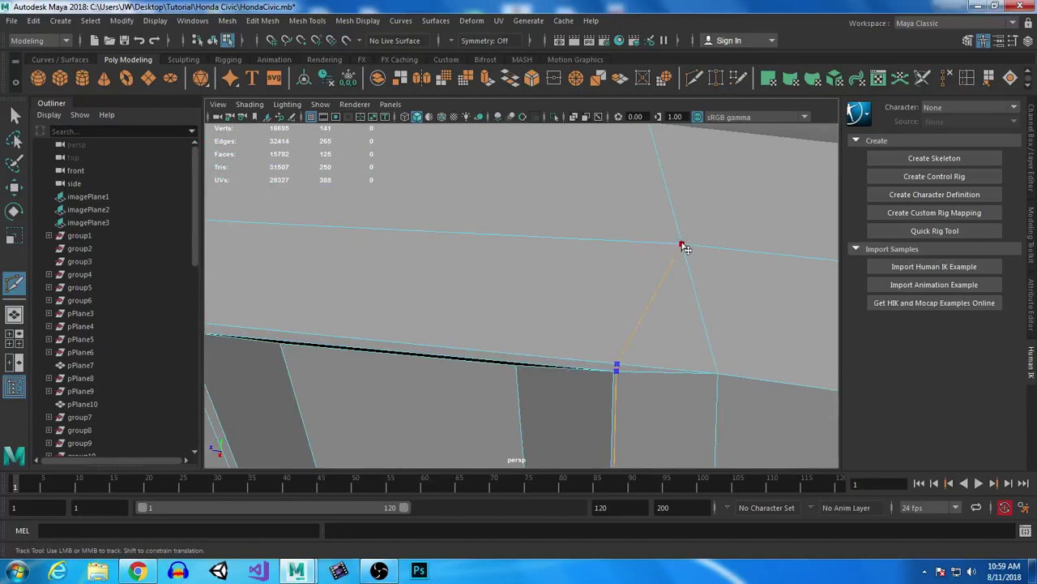
pyautogui.keyDown('alt'); pyautogui.moveTo(600, 384); pyautogui.dragTo(544, 354, button='right'); pyautogui.keyUp('alt')
pyautogui.keyDown('alt'); pyautogui.moveTo(544, 354); pyautogui.dragTo(551, 358); pyautogui.keyUp('alt')
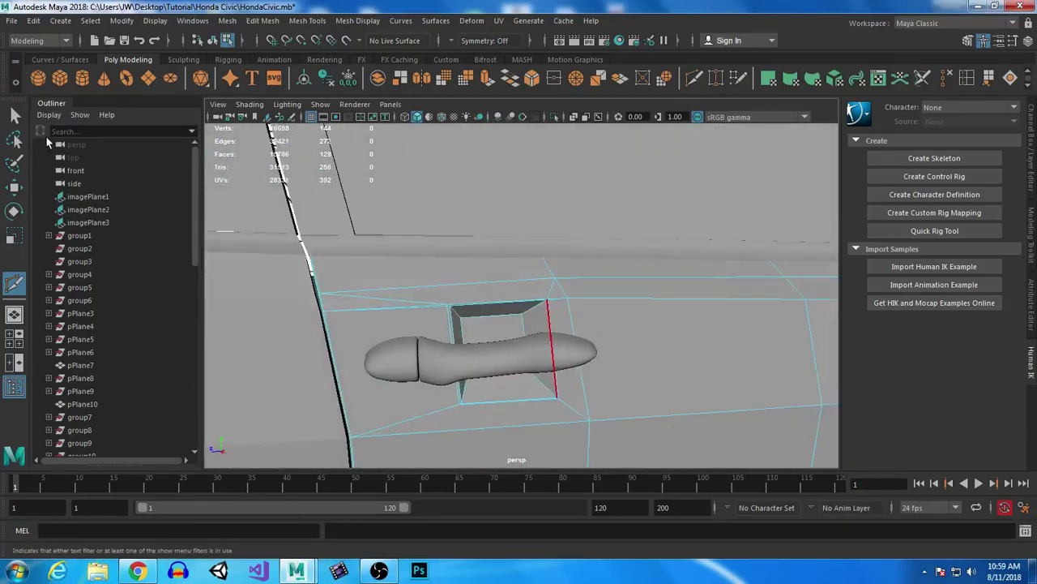
pyautogui.click(14, 115)
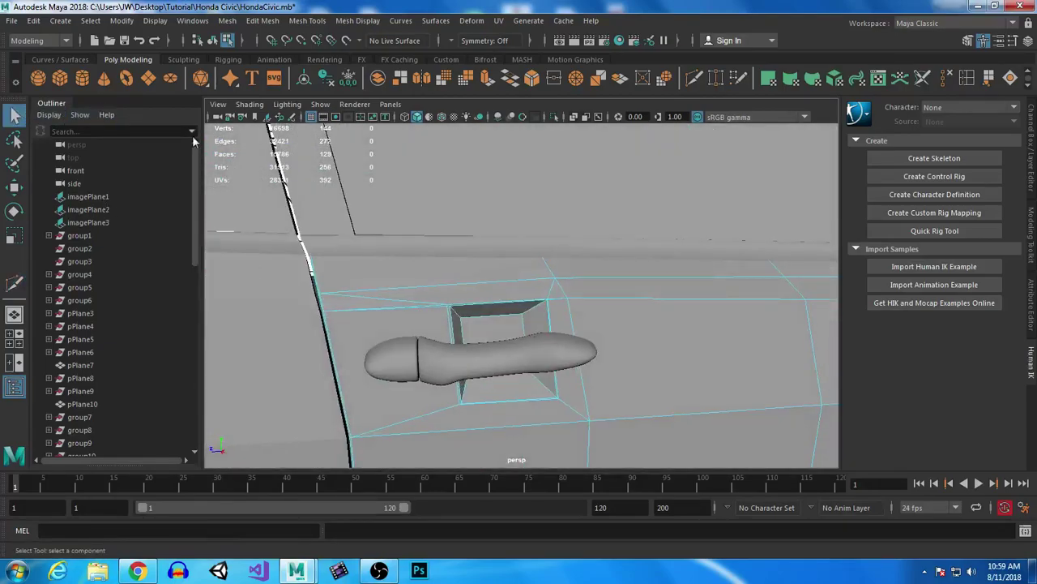
# Examine the new support edges along the recess's lower border in edge mode.
pyautogui.keyDown('alt'); pyautogui.moveTo(481, 298); pyautogui.dragTo(495, 199, button='middle'); pyautogui.keyUp('alt')
pyautogui.keyDown('alt'); pyautogui.moveTo(495, 198); pyautogui.dragTo(648, 478, button='right'); pyautogui.keyUp('alt')
pyautogui.keyDown('alt'); pyautogui.moveTo(502, 278); pyautogui.dragTo(539, 324, button='middle'); pyautogui.keyUp('alt')
pyautogui.keyDown('alt'); pyautogui.moveTo(523, 322); pyautogui.dragTo(509, 307, button='right'); pyautogui.keyUp('alt')
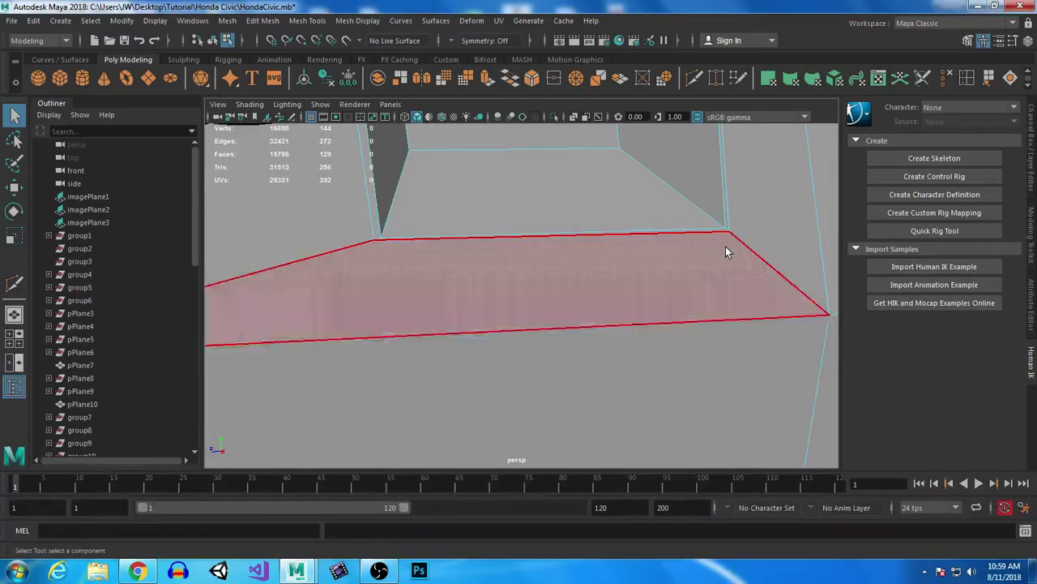
pyautogui.moveTo(583, 199); pyautogui.dragTo(580, 162, button='right')
pyautogui.click(776, 265)
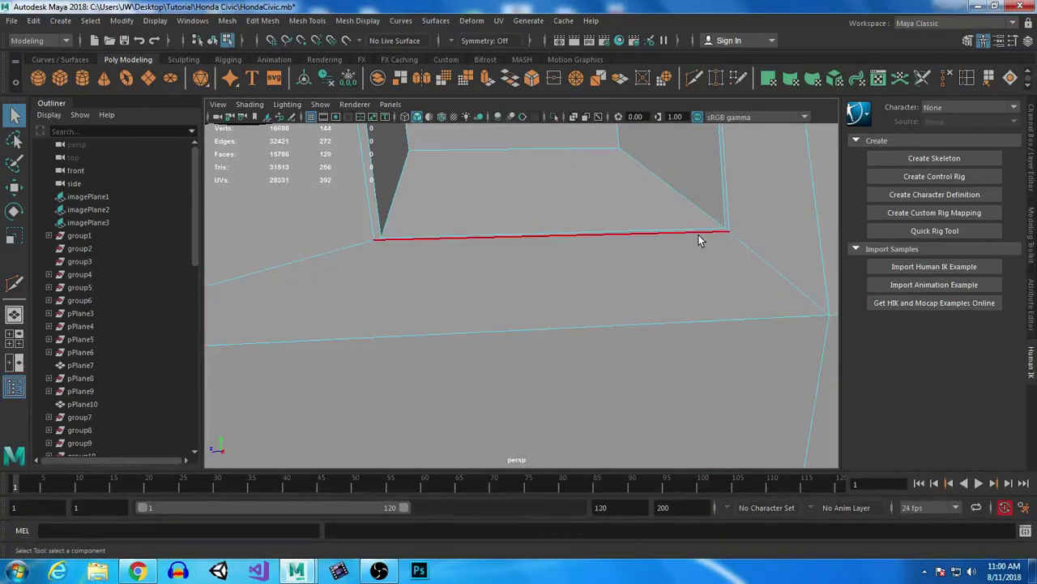
pyautogui.click(421, 334)
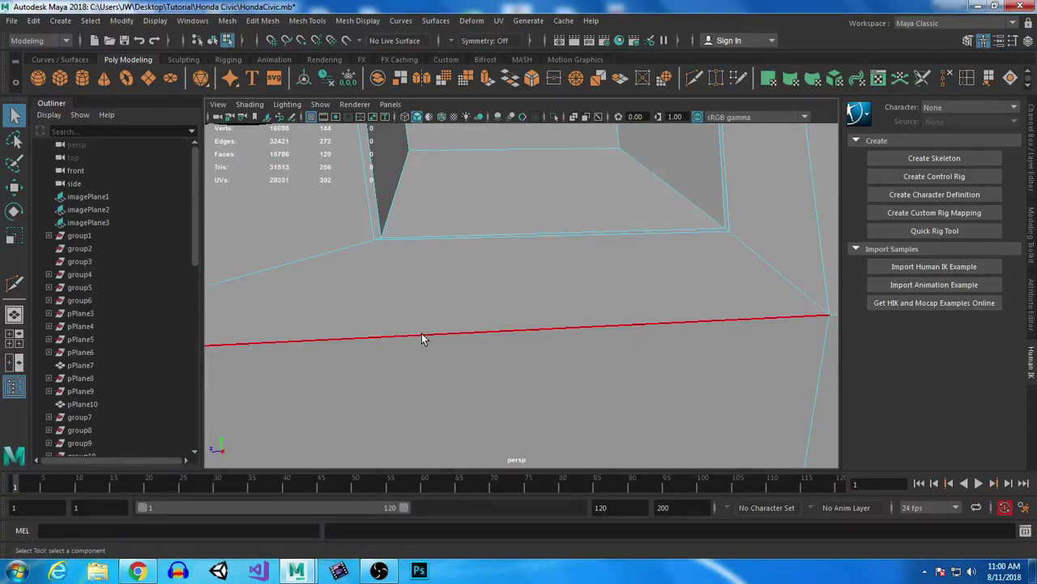
pyautogui.keyDown('alt'); pyautogui.moveTo(535, 351); pyautogui.dragTo(528, 319, button='right'); pyautogui.keyUp('alt')
pyautogui.keyDown('alt'); pyautogui.moveTo(528, 319); pyautogui.dragTo(562, 343); pyautogui.keyUp('alt')
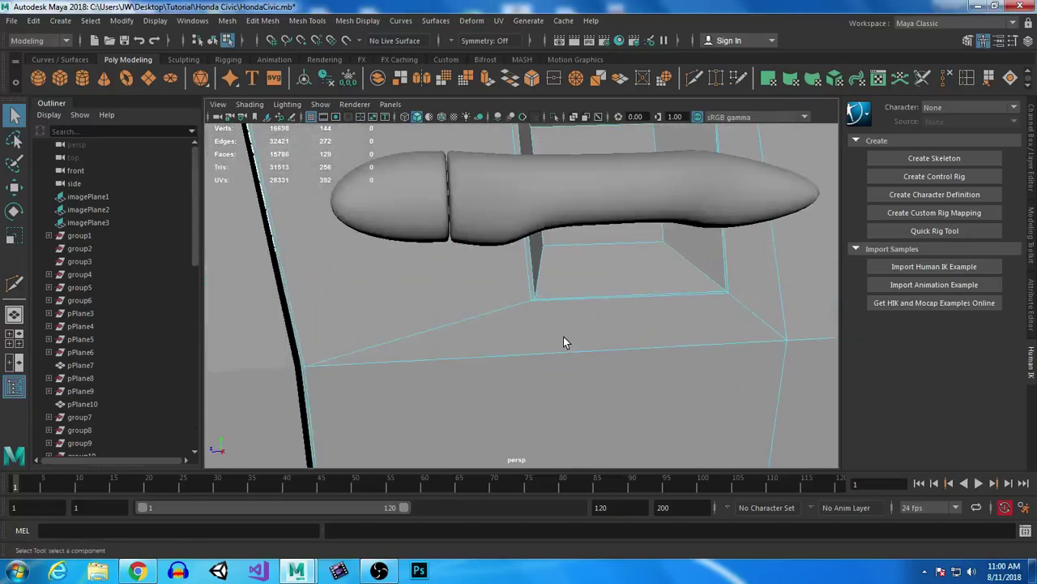
# Restore the door panel's smooth preview, clear the selection in object mode, and inspect the sharpened recess behind the handle.
pyautogui.press('3')
pyautogui.keyDown('alt'); pyautogui.moveTo(591, 312); pyautogui.dragTo(546, 278, button='right'); pyautogui.keyUp('alt')
pyautogui.keyDown('alt'); pyautogui.moveTo(546, 278); pyautogui.dragTo(486, 328); pyautogui.keyUp('alt')
pyautogui.moveTo(599, 198); pyautogui.dragTo(649, 170, button='right')
pyautogui.click(350, 443)
pyautogui.keyDown('alt'); pyautogui.moveTo(350, 443); pyautogui.dragTo(521, 337); pyautogui.keyUp('alt')
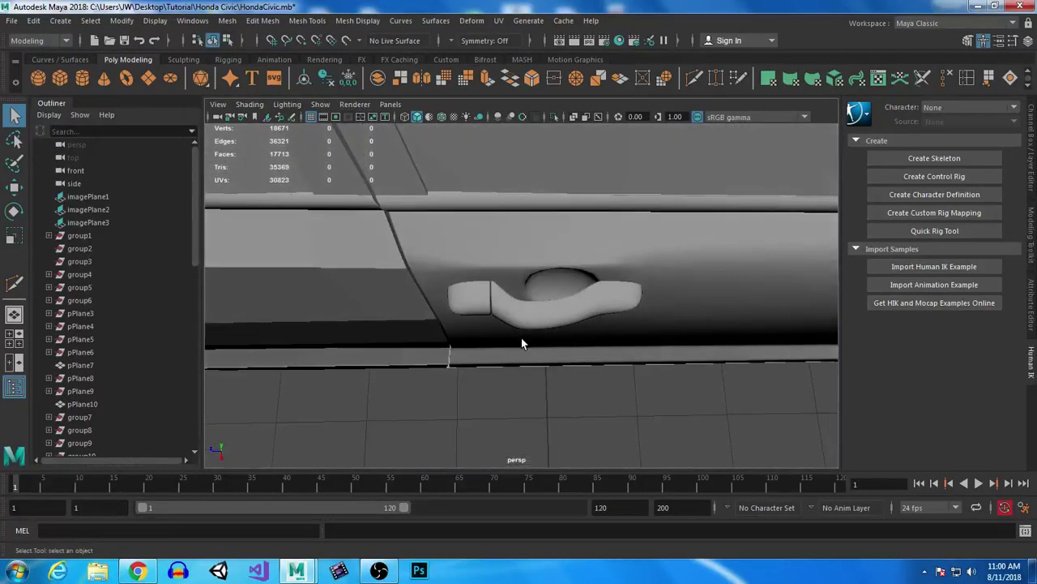
# In the top view, move the front handle piece's two rearmost curved inner vertex groups towards the door on the unsmoothed mesh, and restore smoothing.
pyautogui.press('space')
pyautogui.press('space')
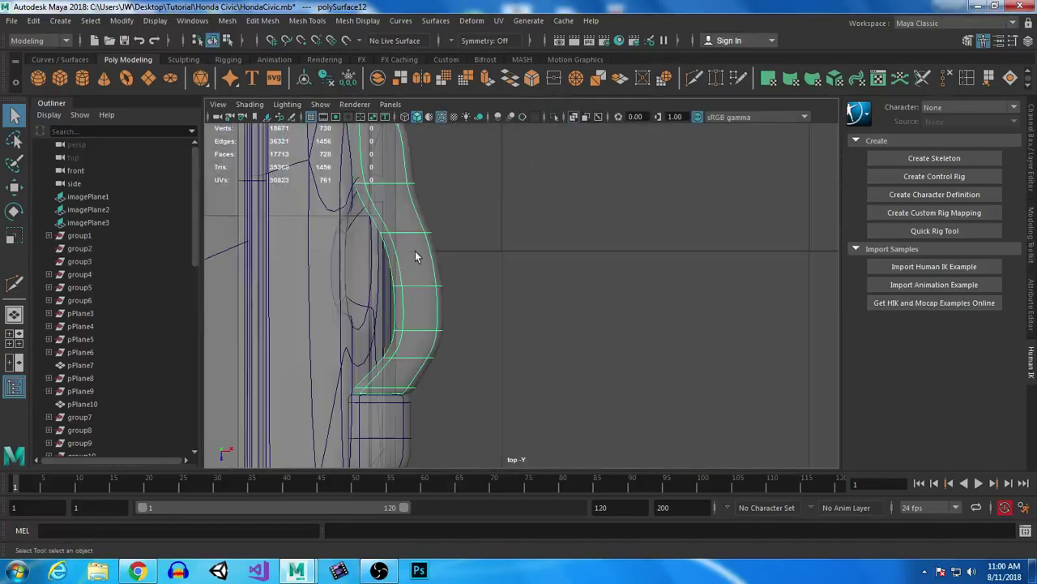
pyautogui.press('1')
pyautogui.moveTo(411, 202); pyautogui.dragTo(346, 197, button='right')
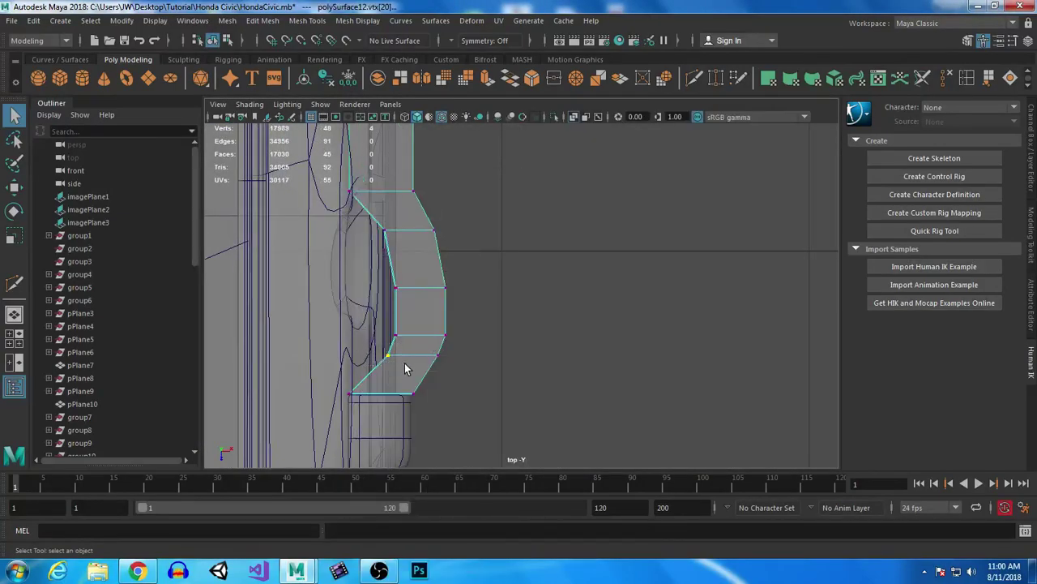
pyautogui.press('w')
pyautogui.moveTo(445, 354); pyautogui.dragTo(411, 354)
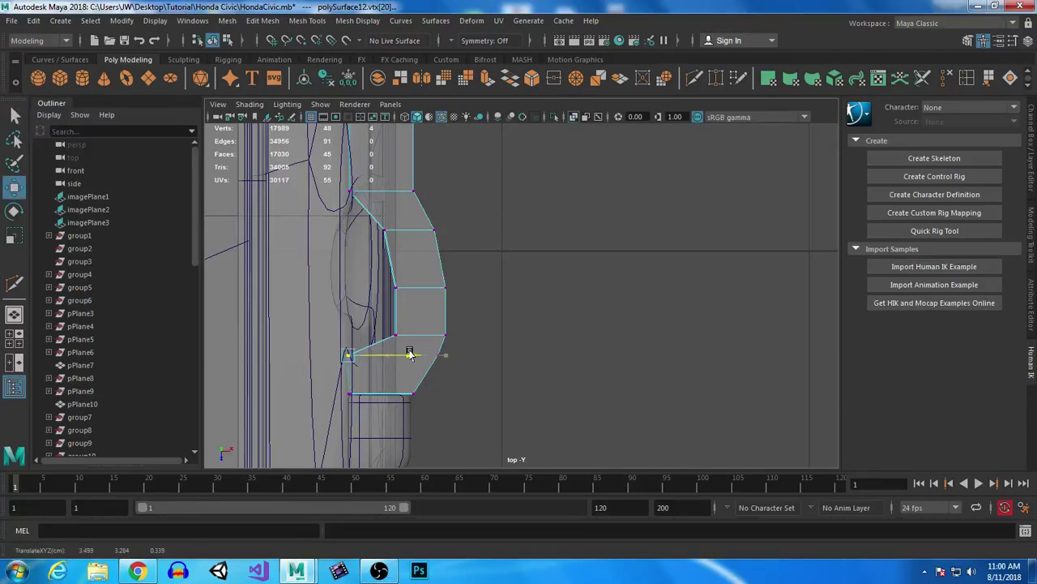
pyautogui.moveTo(381, 319); pyautogui.dragTo(439, 338)
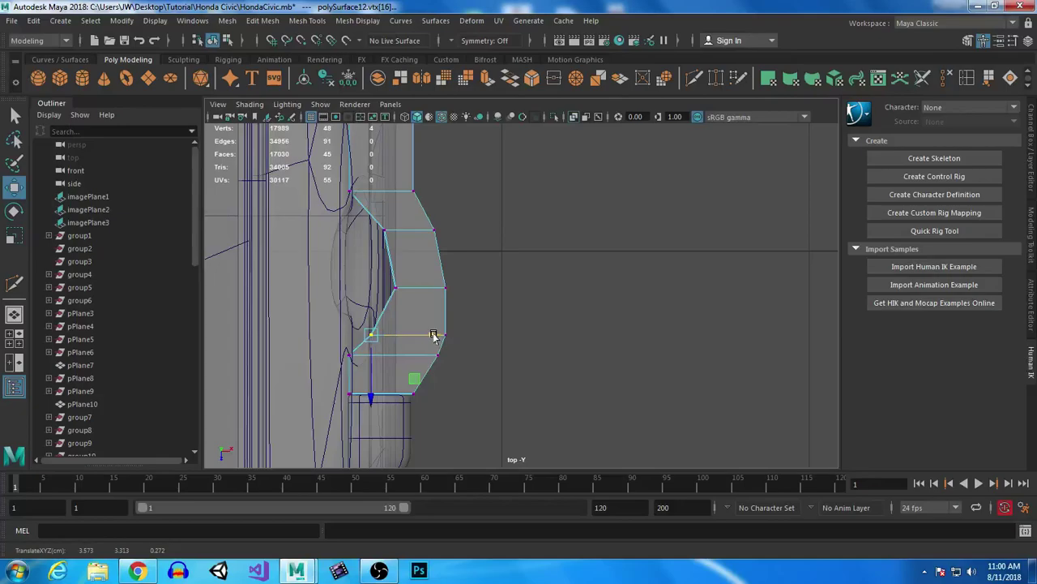
pyautogui.press('3')
# Examine the reshaped handle and the recess behind it from several angles in the perspective view.
pyautogui.press('space')
pyautogui.press('space')
pyautogui.keyDown('alt'); pyautogui.moveTo(561, 180); pyautogui.dragTo(600, 263); pyautogui.keyUp('alt')
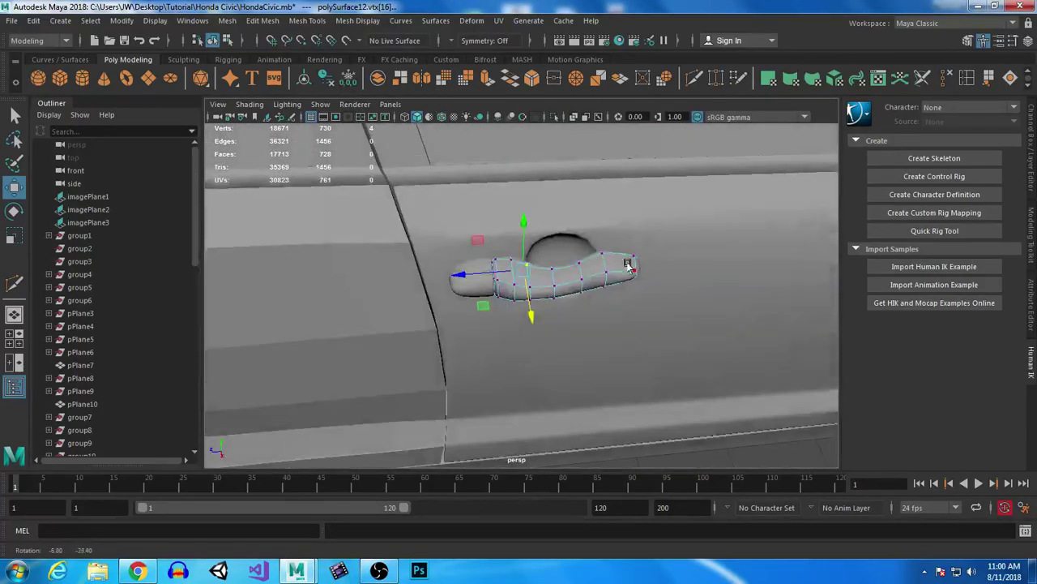
pyautogui.keyDown('alt'); pyautogui.moveTo(676, 254); pyautogui.dragTo(665, 405, button='right'); pyautogui.keyUp('alt')
pyautogui.click(665, 440)
pyautogui.keyDown('alt'); pyautogui.moveTo(665, 440); pyautogui.dragTo(554, 260); pyautogui.keyUp('alt')
pyautogui.scroll(3, 555, 261)
pyautogui.click(519, 280)
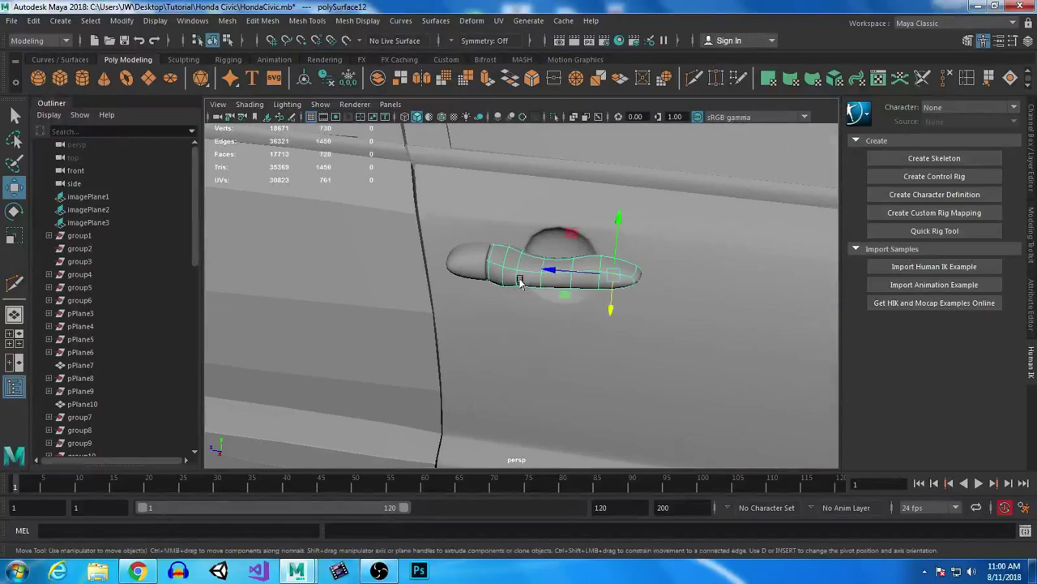
# Delete the old front and rear door panels on the opposite side of the car.
pyautogui.click(669, 366)
pyautogui.keyDown('alt'); pyautogui.moveTo(670, 365); pyautogui.dragTo(631, 313); pyautogui.keyUp('alt')
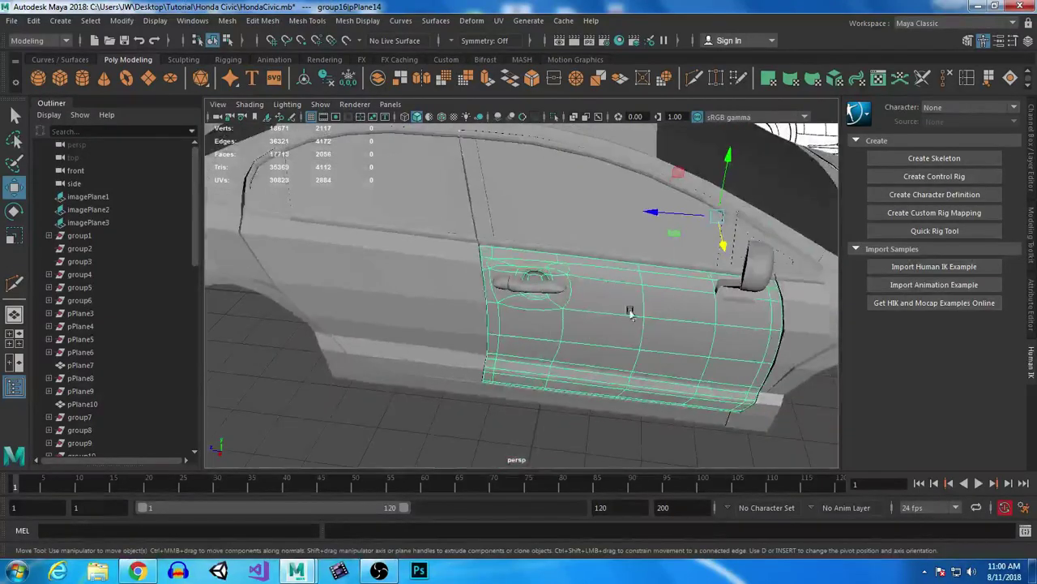
pyautogui.click(317, 274)
pyautogui.click(684, 337)
pyautogui.keyDown('alt'); pyautogui.moveTo(685, 338); pyautogui.dragTo(512, 348); pyautogui.keyUp('alt')
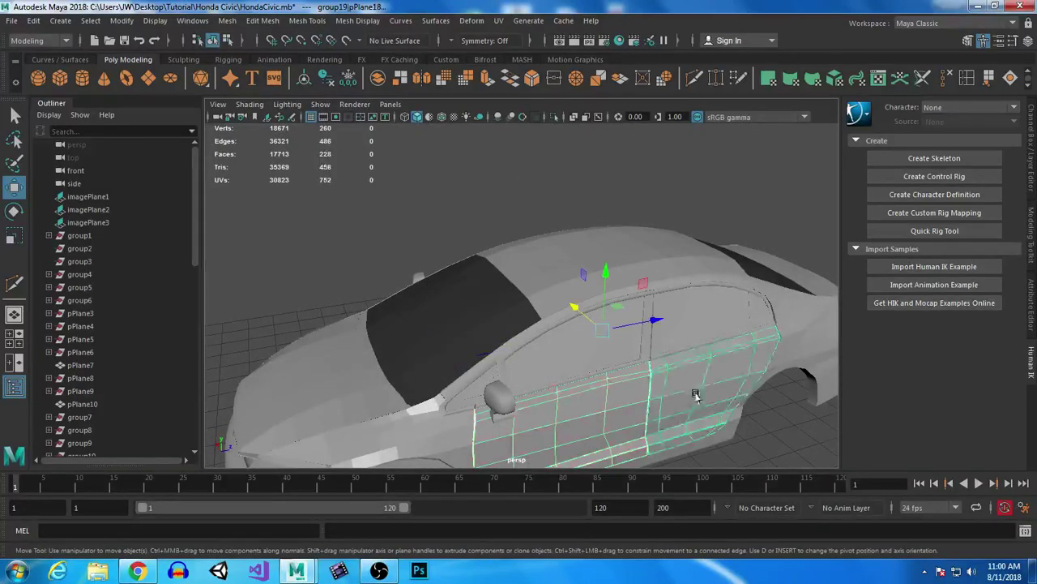
pyautogui.press('Delete')
# Duplicate both front handle pieces and place the copies over the rear door's handle outline in the side view.
pyautogui.keyDown('alt'); pyautogui.moveTo(423, 291); pyautogui.dragTo(681, 274); pyautogui.keyUp('alt')
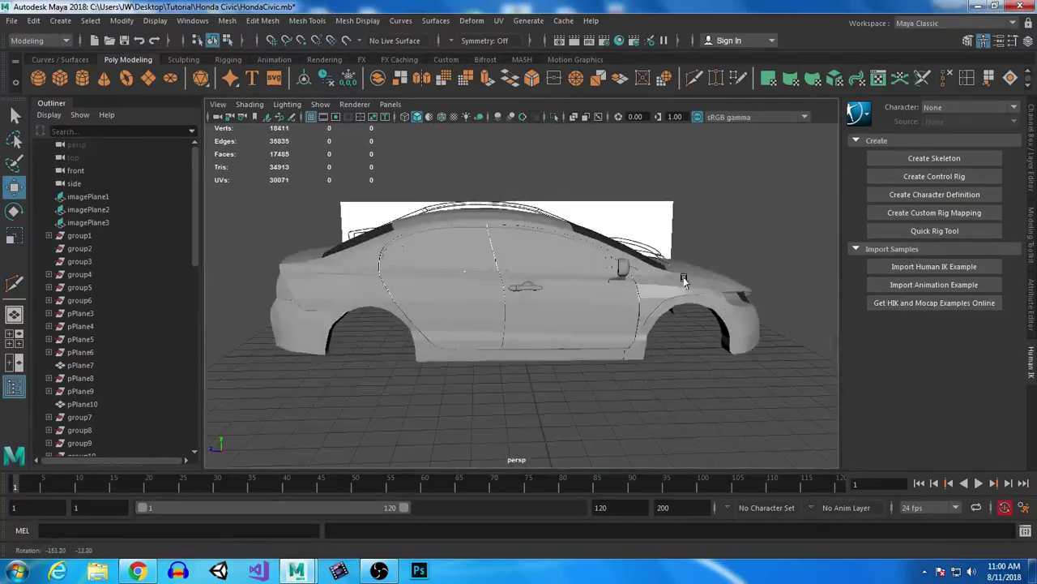
pyautogui.keyDown('alt'); pyautogui.moveTo(516, 184); pyautogui.dragTo(645, 415, button='right'); pyautogui.keyUp('alt')
pyautogui.press('space')
pyautogui.press('space')
pyautogui.click(475, 287)
pyautogui.scroll(-5, 509, 318)
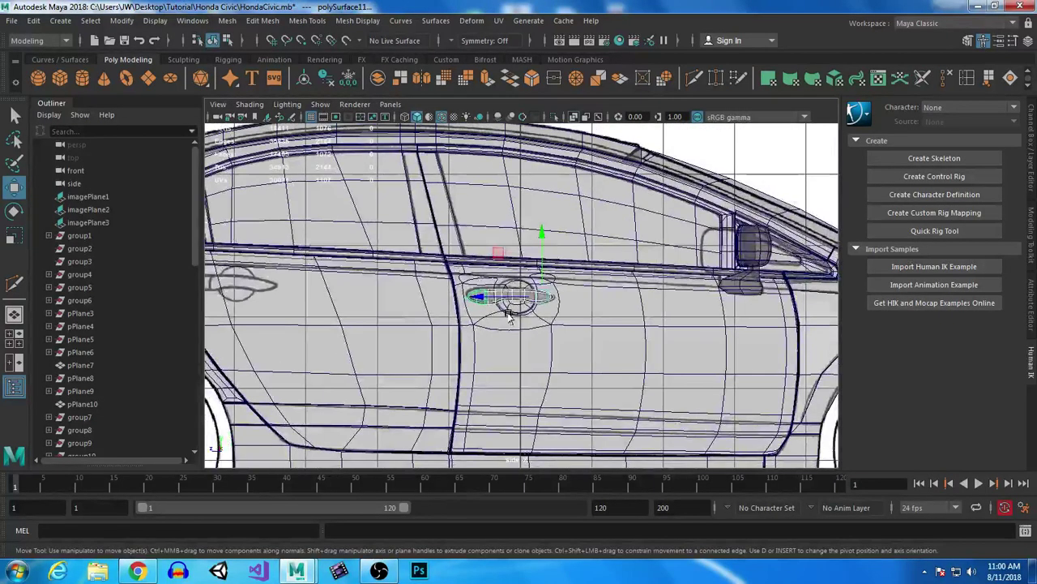
pyautogui.moveTo(480, 300); pyautogui.dragTo(461, 301)
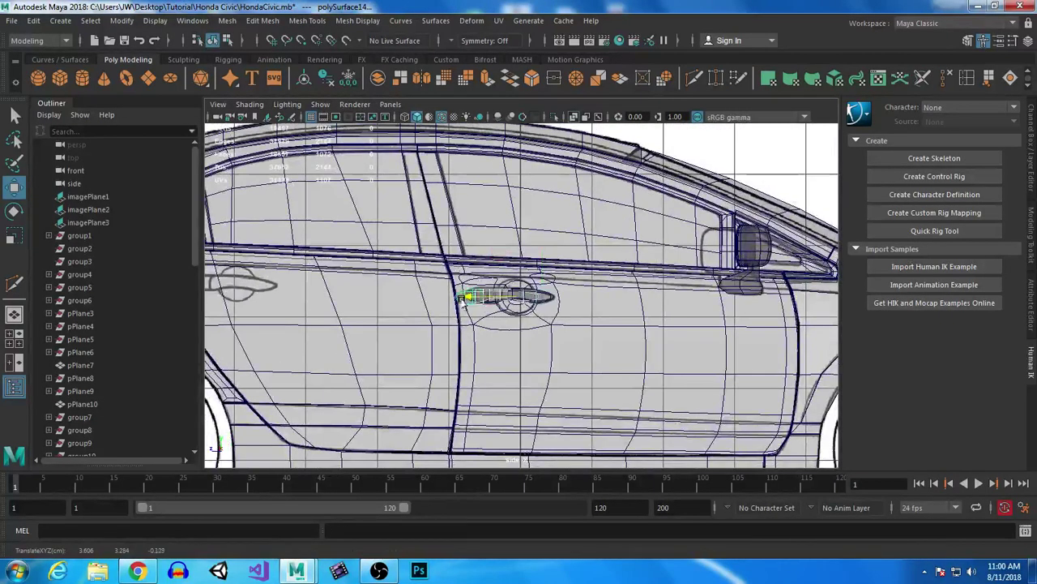
pyautogui.keyDown('alt'); pyautogui.moveTo(438, 342); pyautogui.dragTo(675, 379, button='middle'); pyautogui.keyUp('alt')
pyautogui.keyDown('alt'); pyautogui.moveTo(675, 379); pyautogui.dragTo(559, 491, button='right'); pyautogui.keyUp('alt')
pyautogui.keyDown('alt'); pyautogui.moveTo(466, 367); pyautogui.dragTo(630, 299, button='middle'); pyautogui.keyUp('alt')
pyautogui.moveTo(512, 231); pyautogui.dragTo(515, 211)
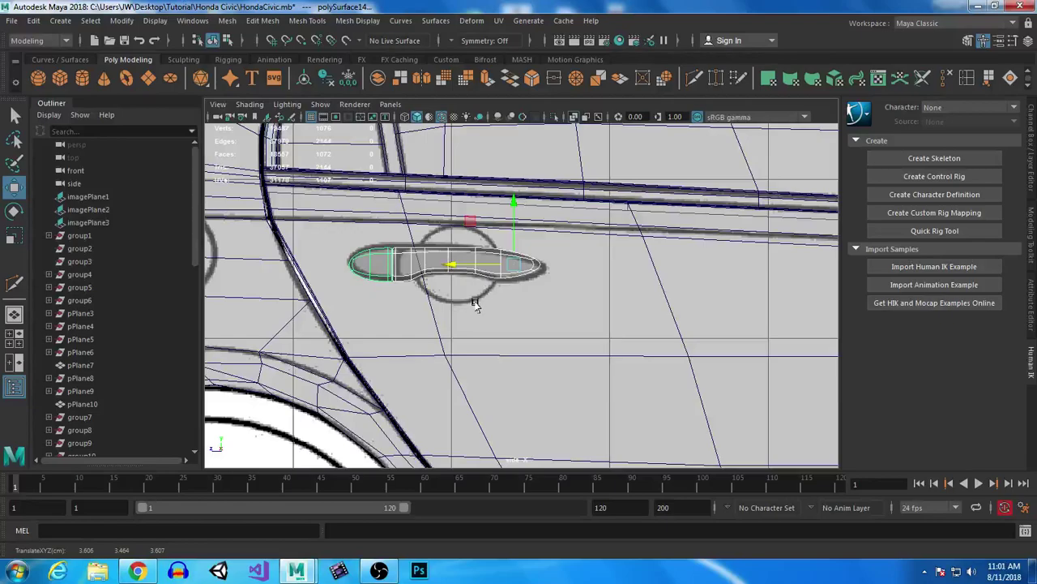
# Move the rear door's upright edge behind the handle rearward in the side view, and frame it in perspective.
pyautogui.moveTo(454, 197); pyautogui.dragTo(437, 130, button='right')
pyautogui.moveTo(381, 285); pyautogui.dragTo(359, 288)
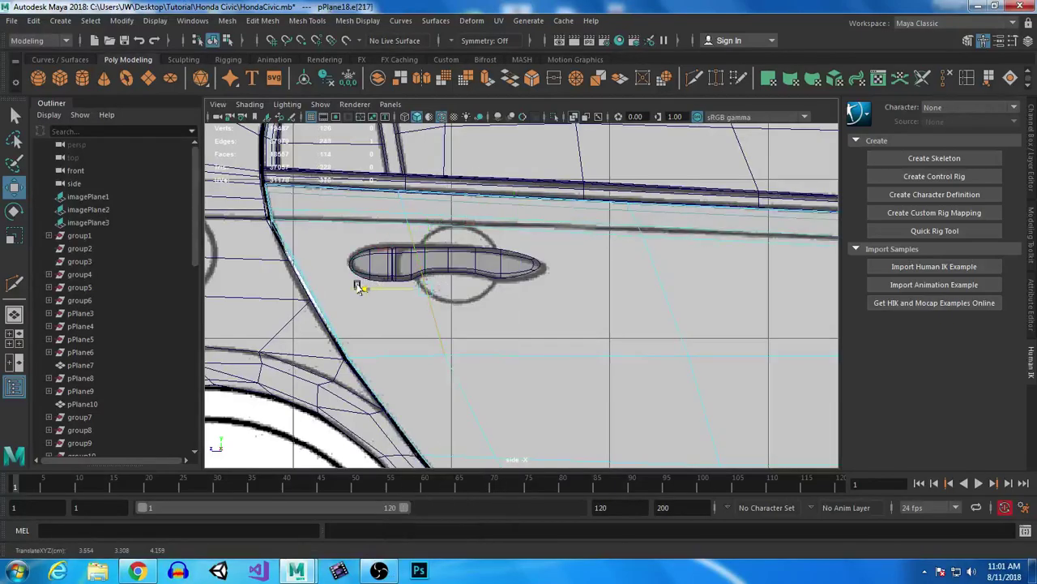
pyautogui.press('space')
pyautogui.press('space')
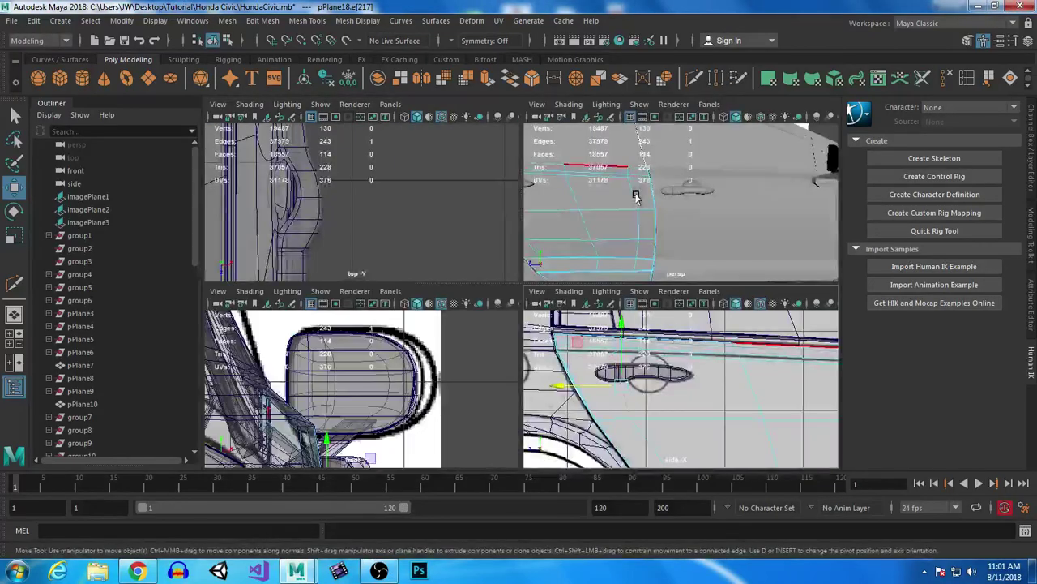
pyautogui.press('f')
# Extrude the rear door face behind the handle, centring and scaling it down to the round recess outline.
pyautogui.keyDown('alt'); pyautogui.moveTo(653, 302); pyautogui.dragTo(551, 329); pyautogui.keyUp('alt')
pyautogui.moveTo(679, 327); pyautogui.dragTo(680, 232, button='right')
pyautogui.click(671, 359)
pyautogui.press('space')
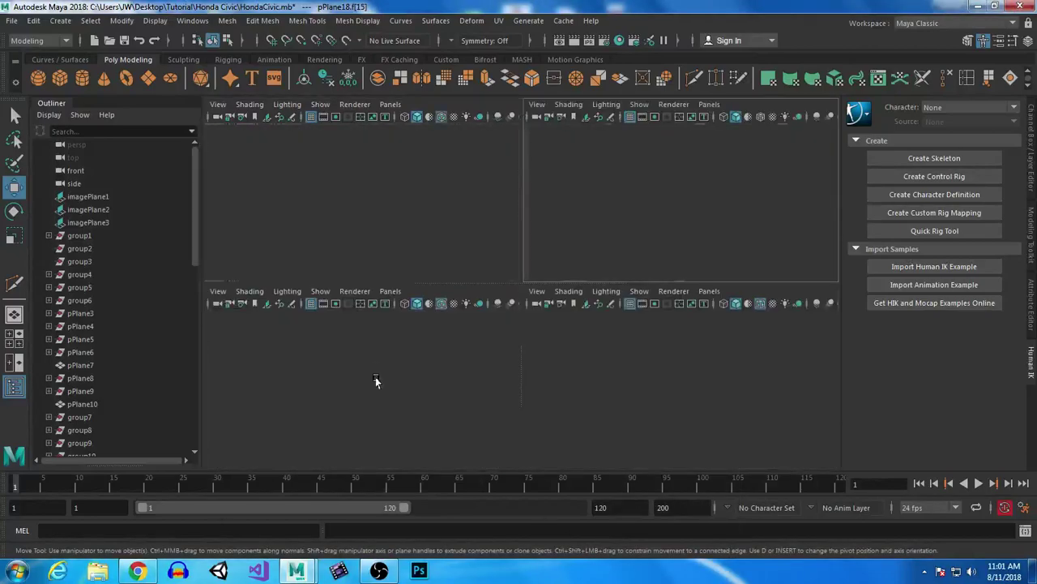
pyautogui.press('space')
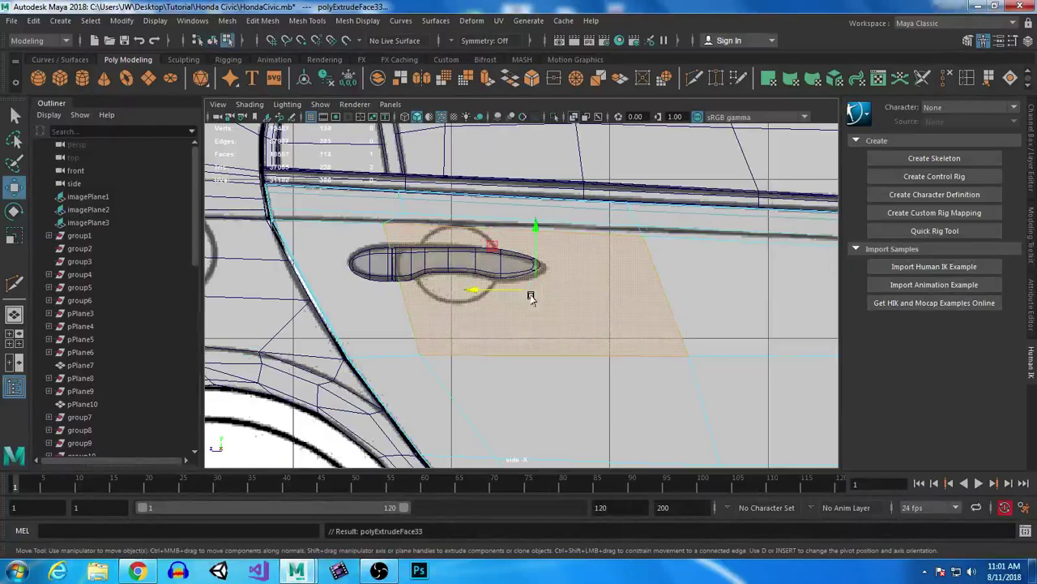
pyautogui.moveTo(535, 293); pyautogui.dragTo(431, 264)
pyautogui.press('r')
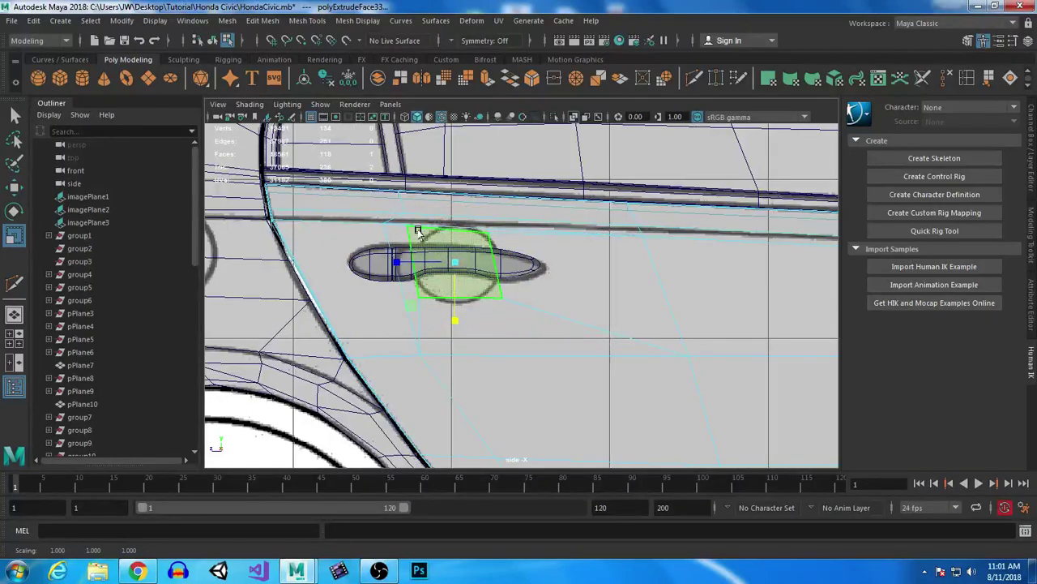
# Extrude the recess face again and scale it slightly smaller to form a narrow support border.
pyautogui.scroll(4, 405, 275)
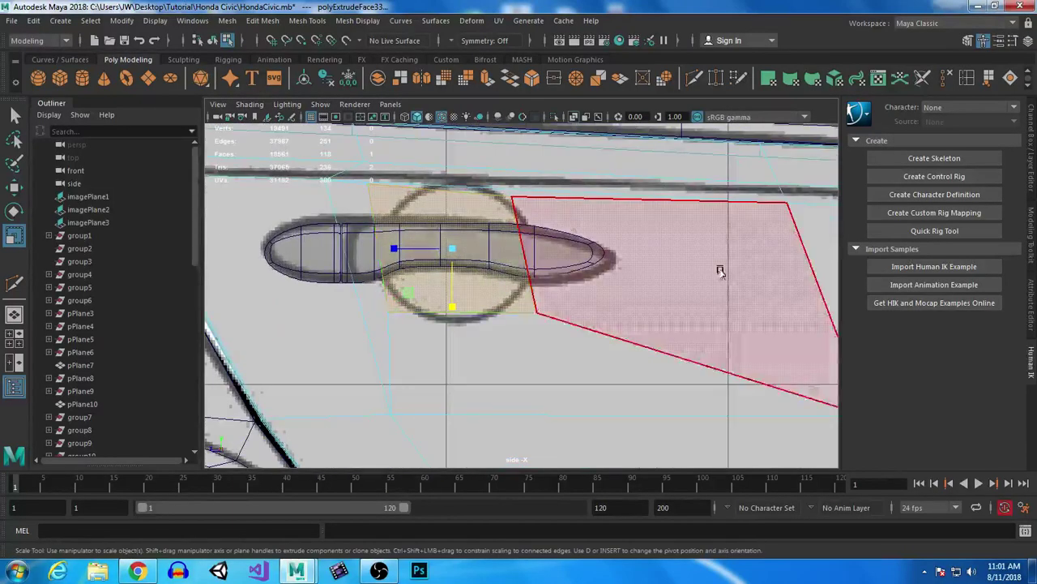
pyautogui.hotkey('ctrl', 'e')
pyautogui.press('r')
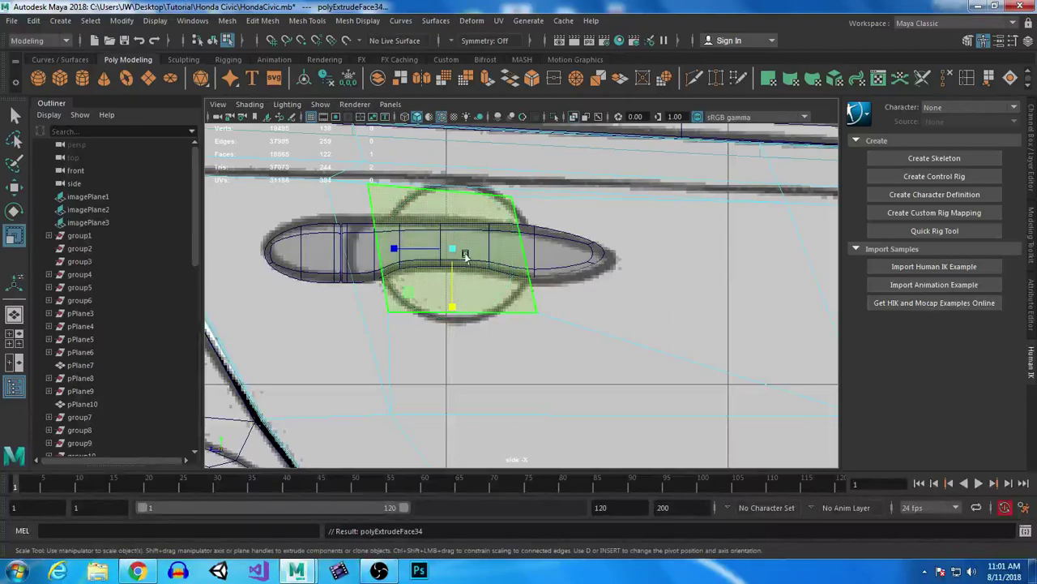
pyautogui.moveTo(395, 250); pyautogui.dragTo(397, 250)
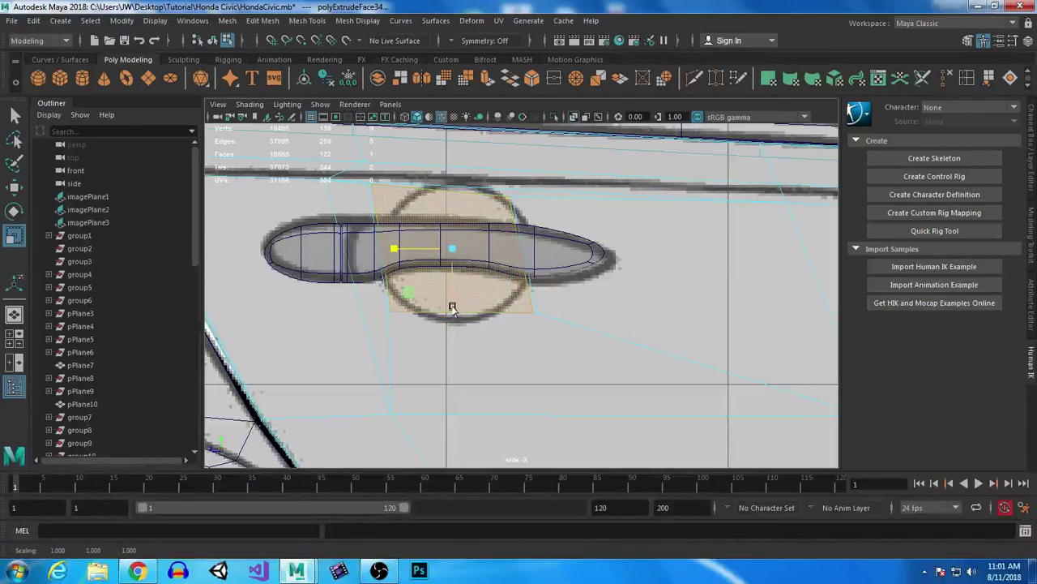
# Extrude the bordered recess face once more, scale it, and push it into the rear door behind the handle.
pyautogui.hotkey('ctrl', 'e')
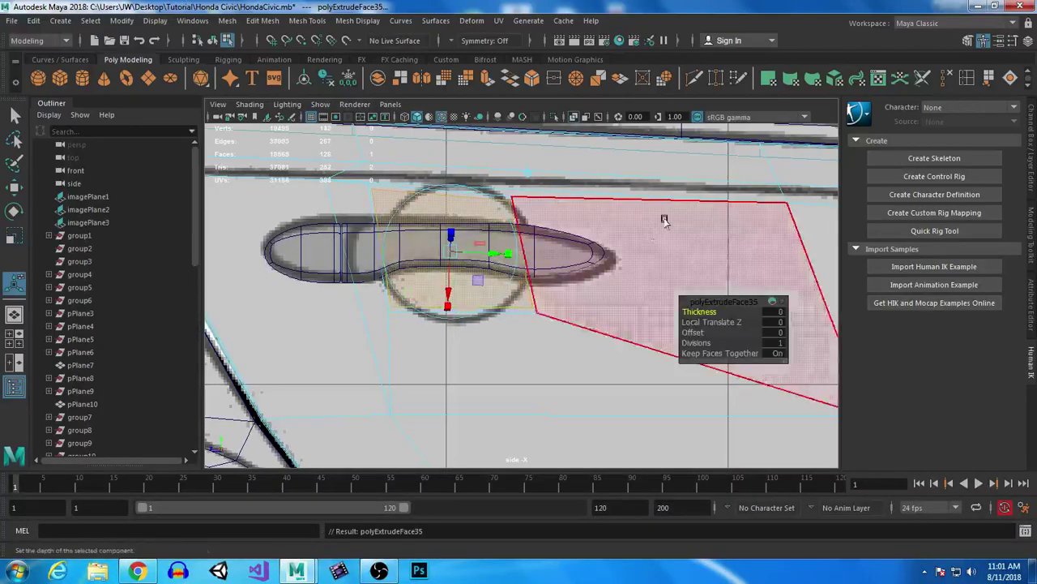
pyautogui.press('space')
pyautogui.press('space')
pyautogui.keyDown('alt'); pyautogui.moveTo(688, 238); pyautogui.dragTo(619, 257); pyautogui.keyUp('alt')
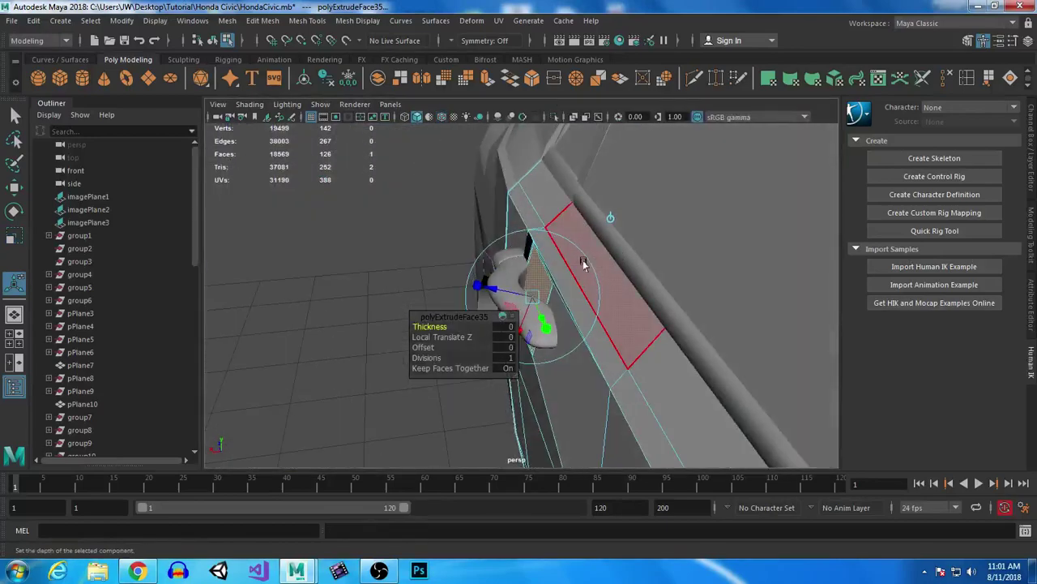
pyautogui.press('w')
pyautogui.moveTo(483, 304); pyautogui.dragTo(496, 302)
pyautogui.press('r')
pyautogui.moveTo(563, 294); pyautogui.dragTo(494, 298)
pyautogui.press('w')
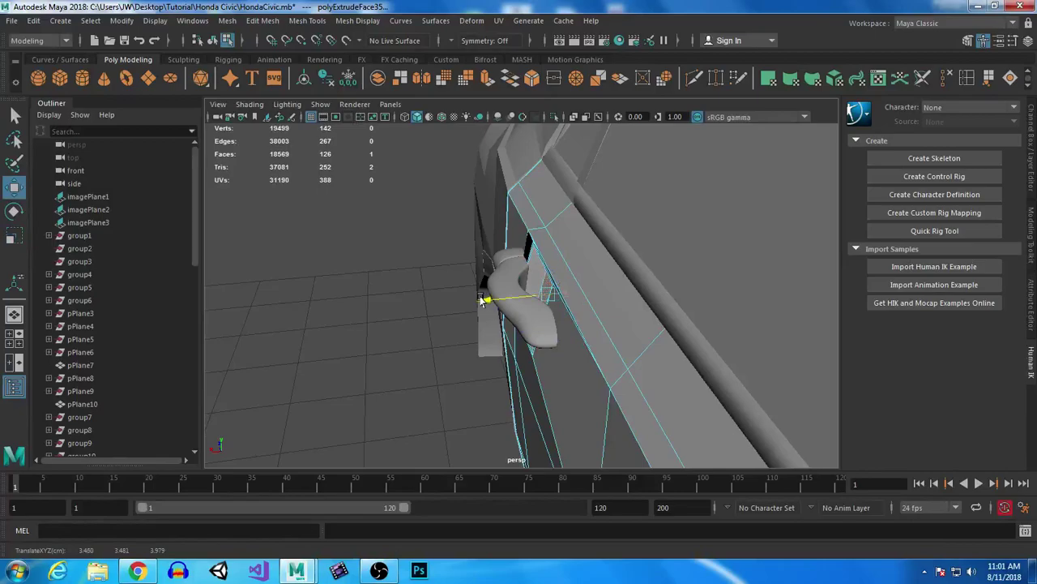
# Turn on the rear door's smooth preview and examine the recess behind the handle.
pyautogui.press('3')
pyautogui.keyDown('alt'); pyautogui.moveTo(453, 353); pyautogui.dragTo(679, 321); pyautogui.keyUp('alt')
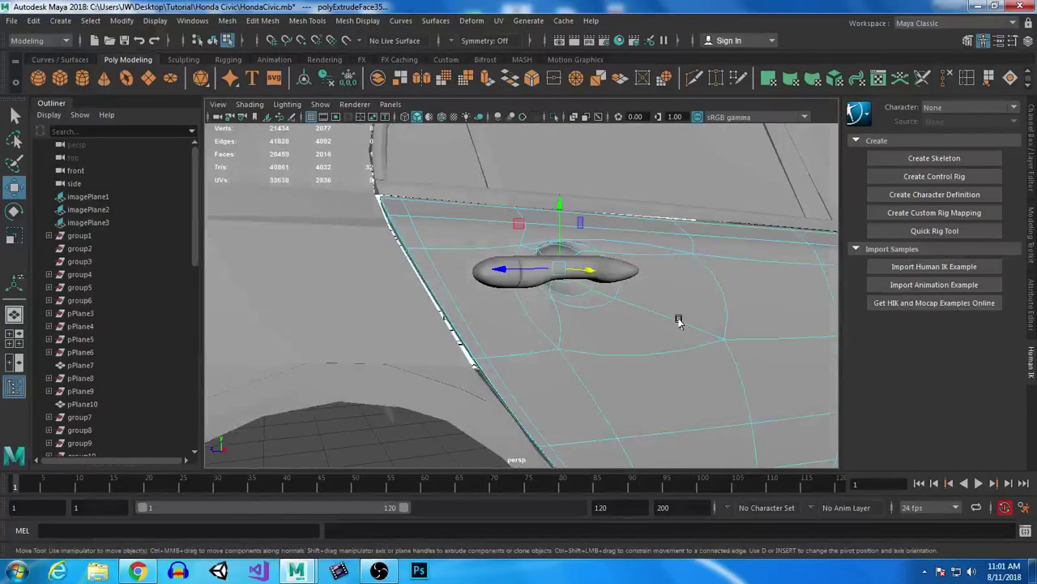
pyautogui.keyDown('alt'); pyautogui.moveTo(679, 322); pyautogui.dragTo(492, 309, button='middle'); pyautogui.keyUp('alt')
pyautogui.keyDown('alt'); pyautogui.moveTo(492, 309); pyautogui.dragTo(510, 347, button='right'); pyautogui.keyUp('alt')
pyautogui.keyDown('alt'); pyautogui.moveTo(509, 347); pyautogui.dragTo(494, 294); pyautogui.keyUp('alt')
pyautogui.moveTo(494, 294)
pyautogui.keyDown('alt'); pyautogui.mouseDown(button='right')
pyautogui.moveTo(462, 333)
pyautogui.moveTo(481, 279)
pyautogui.mouseUp(button='right'); pyautogui.keyUp('alt')
pyautogui.keyDown('alt'); pyautogui.moveTo(482, 279); pyautogui.dragTo(340, 272); pyautogui.keyUp('alt')
# On the unsmoothed rear door, adjust the inner rim vertex at the recess's upper rear corner.
pyautogui.press('1')
pyautogui.moveTo(621, 170); pyautogui.dragTo(625, 137, button='right')
pyautogui.keyDown('alt'); pyautogui.moveTo(577, 232); pyautogui.dragTo(412, 212); pyautogui.keyUp('alt')
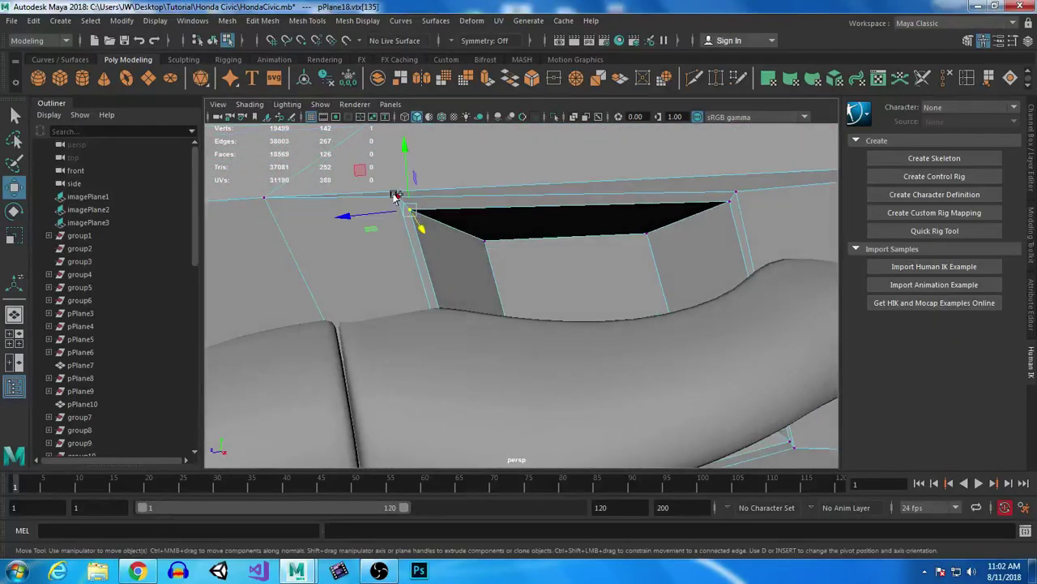
pyautogui.moveTo(397, 150); pyautogui.dragTo(397, 154)
pyautogui.keyDown('alt'); pyautogui.moveTo(443, 208); pyautogui.dragTo(527, 245); pyautogui.keyUp('alt')
pyautogui.moveTo(592, 206); pyautogui.dragTo(503, 236)
# Nudge the inner rim vertex at the recess's upper front corner slightly outward.
pyautogui.click(637, 208)
pyautogui.keyDown('alt'); pyautogui.moveTo(637, 208); pyautogui.dragTo(630, 262); pyautogui.keyUp('alt')
pyautogui.moveTo(447, 203); pyautogui.dragTo(444, 204)
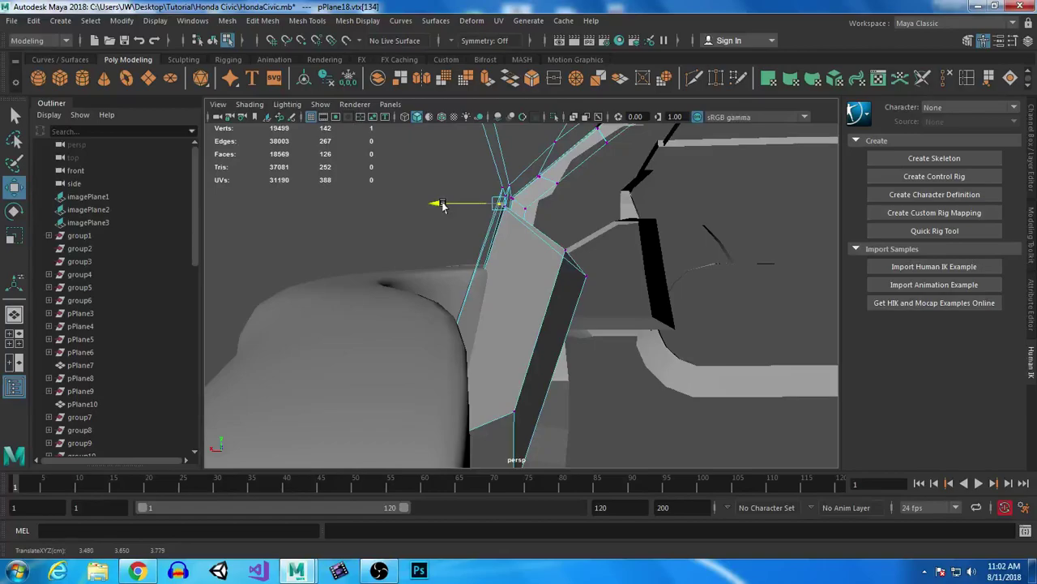
pyautogui.keyDown('alt'); pyautogui.moveTo(475, 276); pyautogui.dragTo(511, 287); pyautogui.keyUp('alt')
pyautogui.scroll(-3, 492, 252)
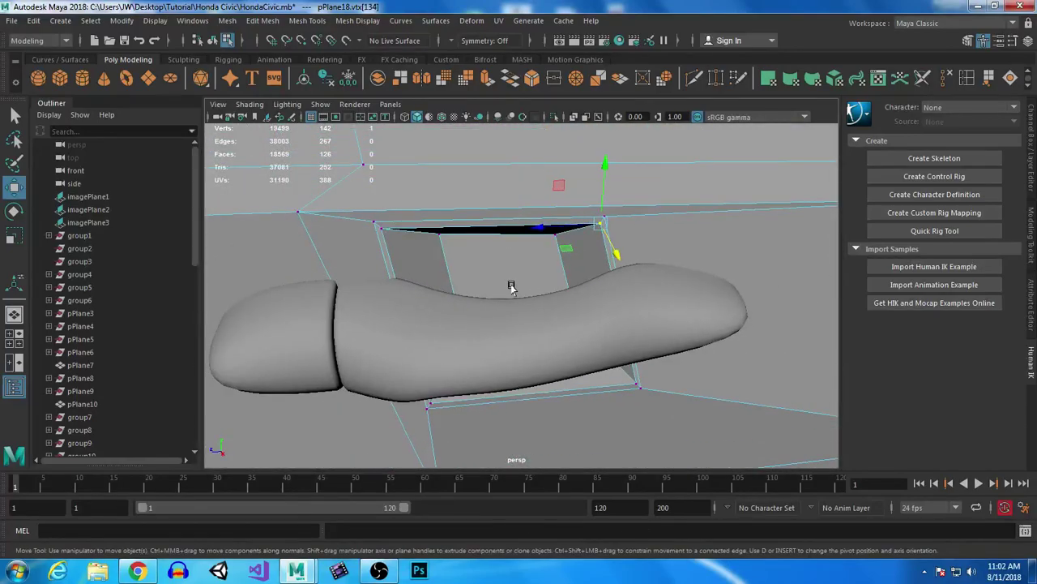
# With the rear door smoothed, lower the recess's upper back edge and push it further into the door.
pyautogui.press('3')
pyautogui.scroll(5, 498, 300)
pyautogui.moveTo(500, 189); pyautogui.dragTo(495, 147, button='right')
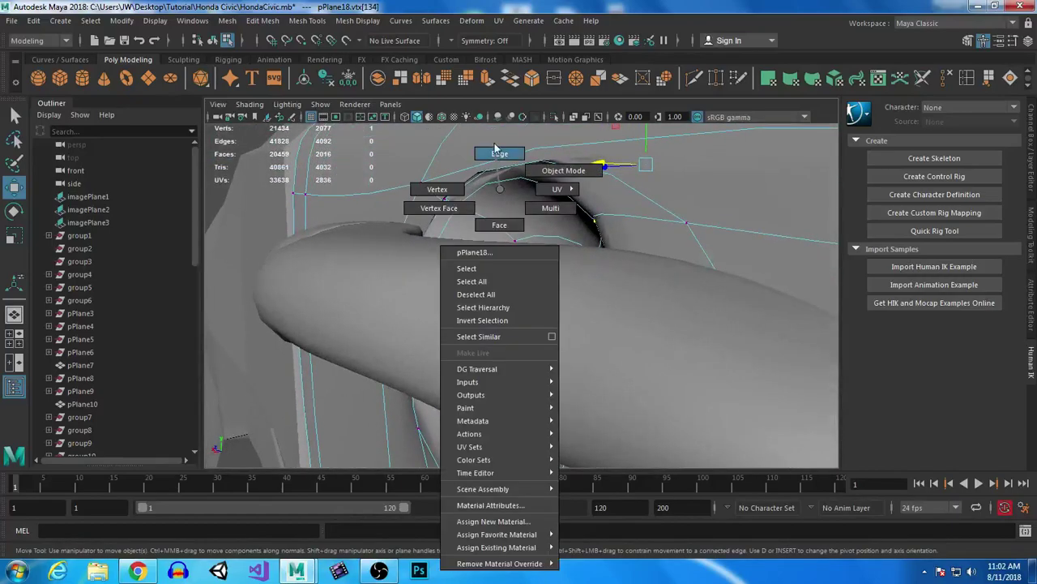
pyautogui.doubleClick(475, 179)
pyautogui.moveTo(511, 131); pyautogui.dragTo(512, 137)
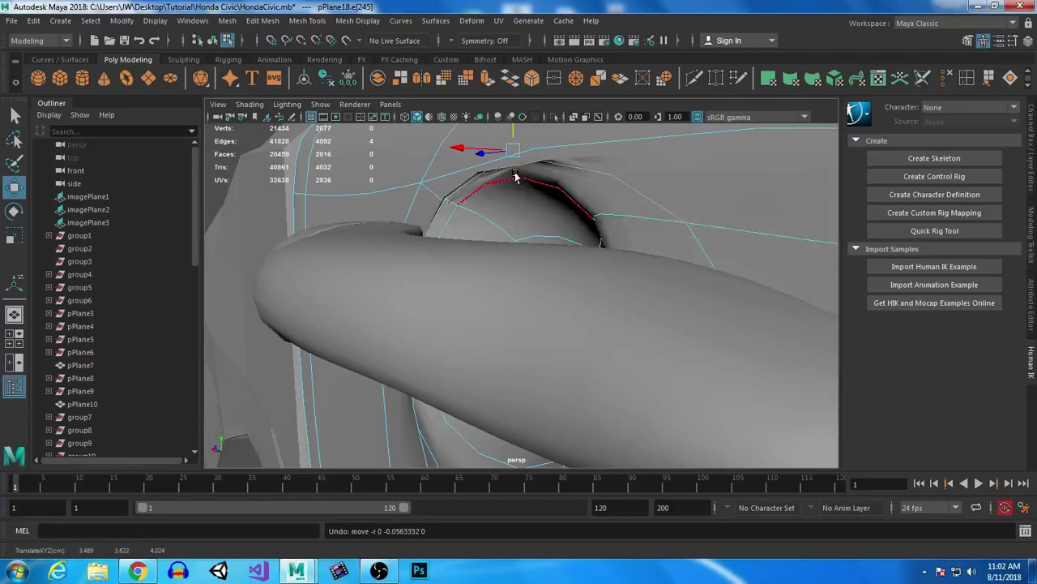
pyautogui.moveTo(510, 132); pyautogui.dragTo(512, 156)
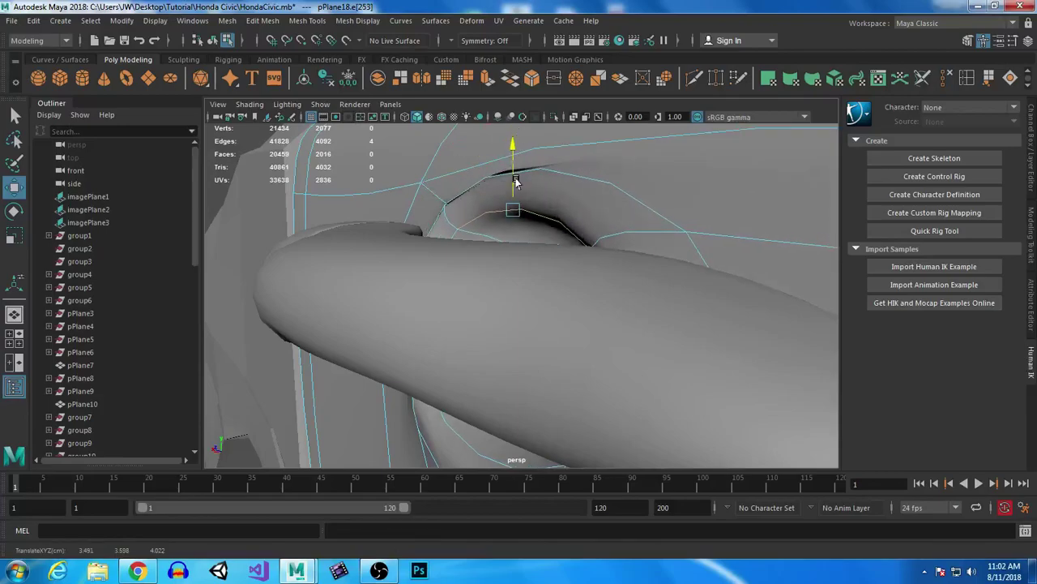
pyautogui.keyDown('alt'); pyautogui.moveTo(552, 234); pyautogui.dragTo(502, 250); pyautogui.keyUp('alt')
pyautogui.moveTo(474, 203); pyautogui.dragTo(490, 204)
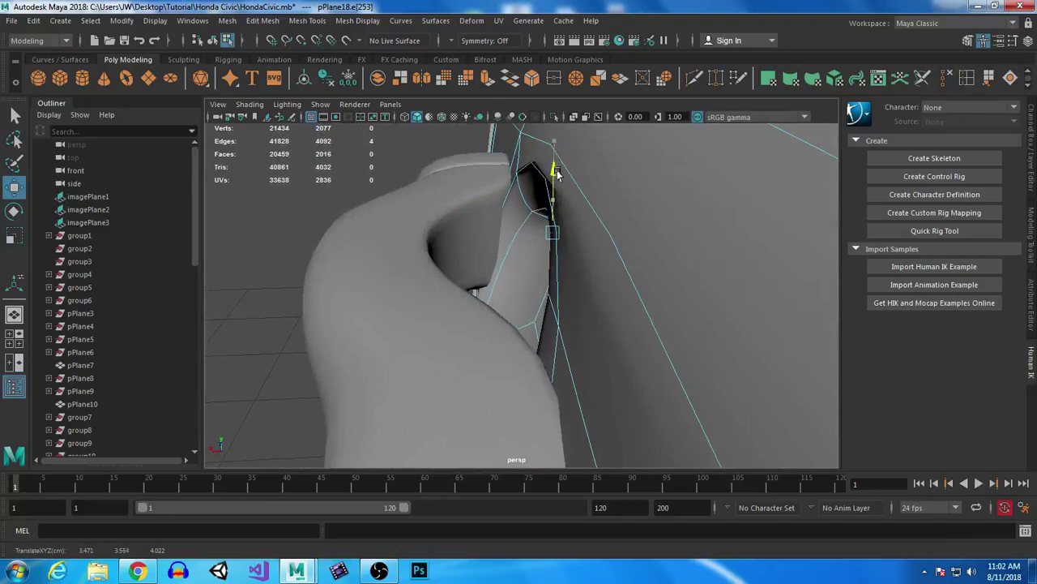
pyautogui.keyDown('alt'); pyautogui.moveTo(414, 194); pyautogui.dragTo(547, 217); pyautogui.keyUp('alt')
pyautogui.moveTo(431, 244); pyautogui.dragTo(579, 293)
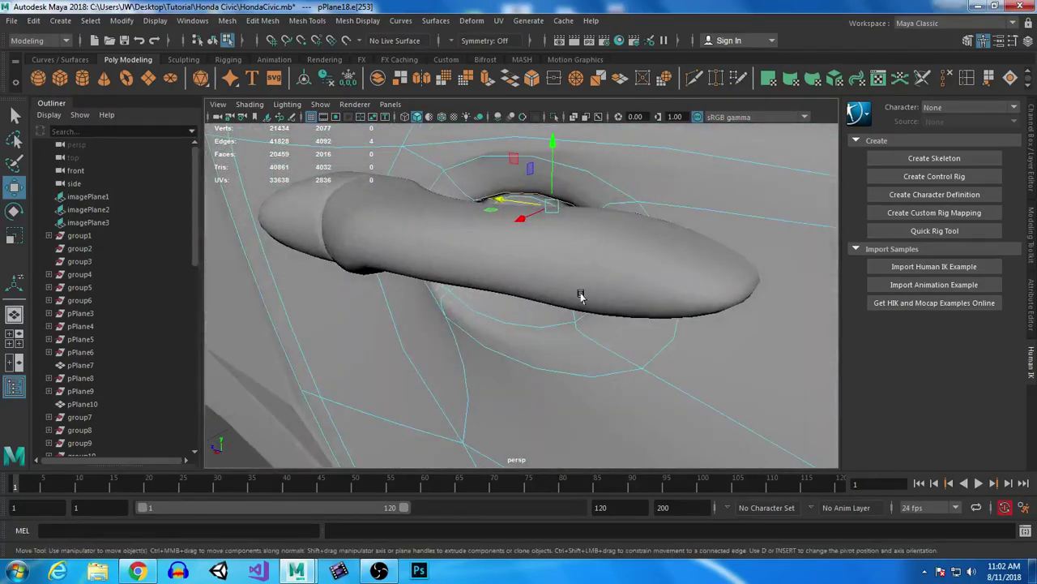
# Clear the selection in object mode and inspect the rear handle and its smoothed recess from several angles.
pyautogui.scroll(-5, 655, 250)
pyautogui.moveTo(670, 241); pyautogui.dragTo(704, 167, button='right')
pyautogui.scroll(-4, 381, 432)
pyautogui.click(380, 433)
pyautogui.keyDown('alt'); pyautogui.moveTo(461, 381); pyautogui.dragTo(522, 321); pyautogui.keyUp('alt')
pyautogui.keyDown('alt'); pyautogui.moveTo(521, 321); pyautogui.dragTo(660, 361, button='right'); pyautogui.keyUp('alt')
pyautogui.keyDown('alt'); pyautogui.moveTo(627, 317); pyautogui.dragTo(509, 260); pyautogui.keyUp('alt')
pyautogui.keyDown('alt'); pyautogui.moveTo(509, 260); pyautogui.dragTo(531, 318, button='middle'); pyautogui.keyUp('alt')
pyautogui.keyDown('alt'); pyautogui.moveTo(531, 318); pyautogui.dragTo(580, 331, button='right'); pyautogui.keyUp('alt')
# On the unsmoothed rear door, lower the recess's upper inner edge slightly.
pyautogui.click(560, 267)
pyautogui.keyDown('alt'); pyautogui.moveTo(613, 331); pyautogui.dragTo(556, 333); pyautogui.keyUp('alt')
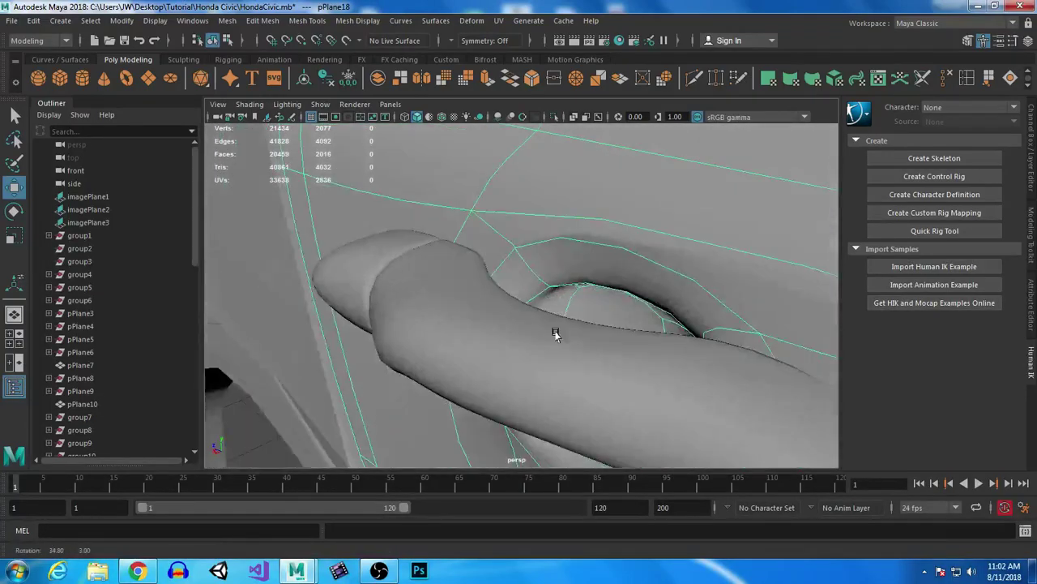
pyautogui.press('1')
pyautogui.keyDown('alt'); pyautogui.moveTo(500, 295); pyautogui.dragTo(605, 240); pyautogui.keyUp('alt')
pyautogui.moveTo(556, 197); pyautogui.dragTo(558, 144, button='right')
pyautogui.click(546, 202)
pyautogui.keyDown('alt'); pyautogui.moveTo(413, 291); pyautogui.dragTo(512, 229); pyautogui.keyUp('alt')
pyautogui.moveTo(509, 134); pyautogui.dragTo(508, 142)
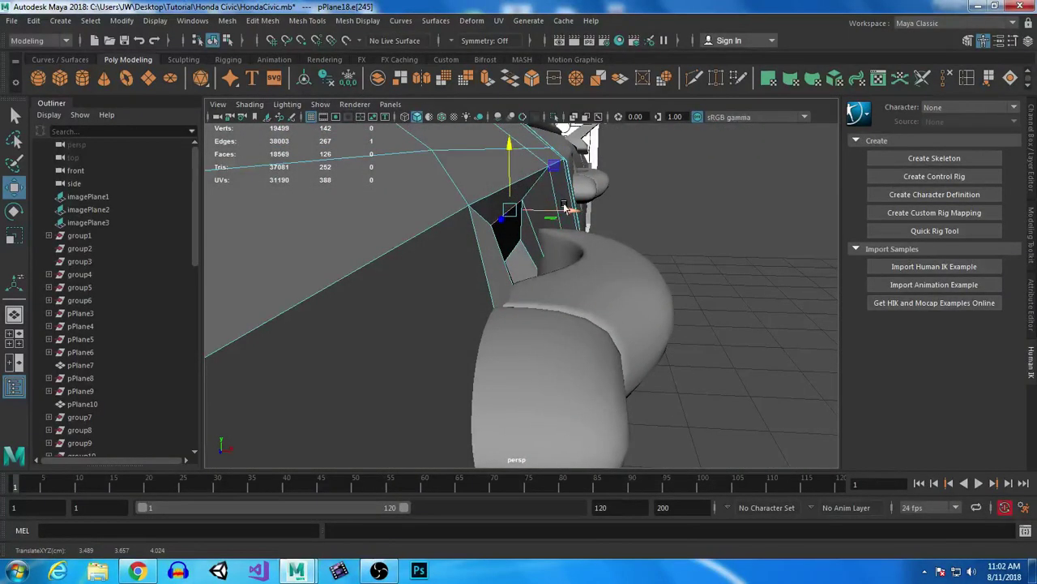
# Check the rear door's recess from several angles with smoothing shown, and clear the selection.
pyautogui.keyDown('alt'); pyautogui.moveTo(565, 227); pyautogui.dragTo(617, 235); pyautogui.keyUp('alt')
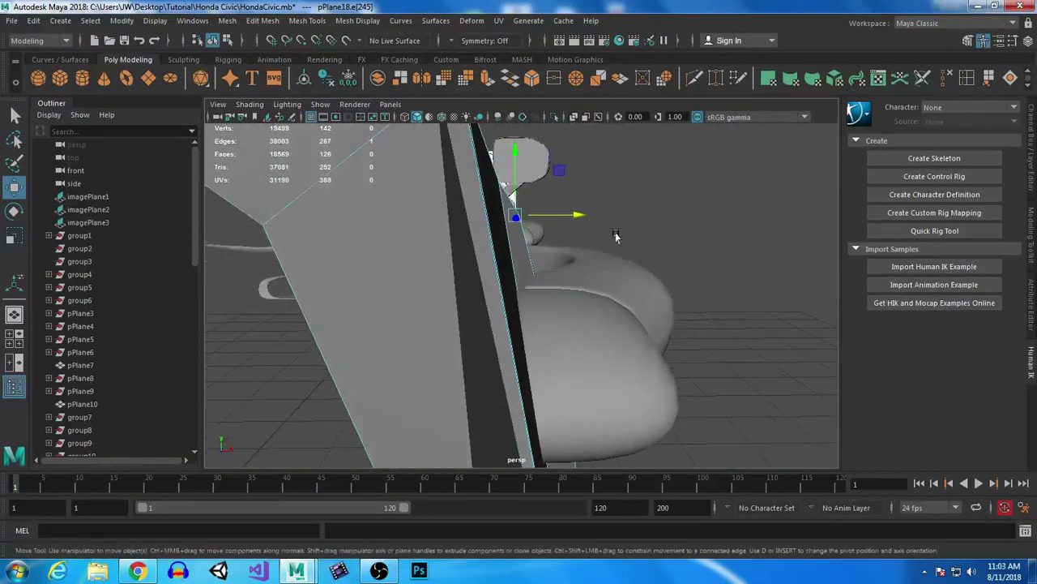
pyautogui.keyDown('alt'); pyautogui.moveTo(619, 272); pyautogui.dragTo(594, 278); pyautogui.keyUp('alt')
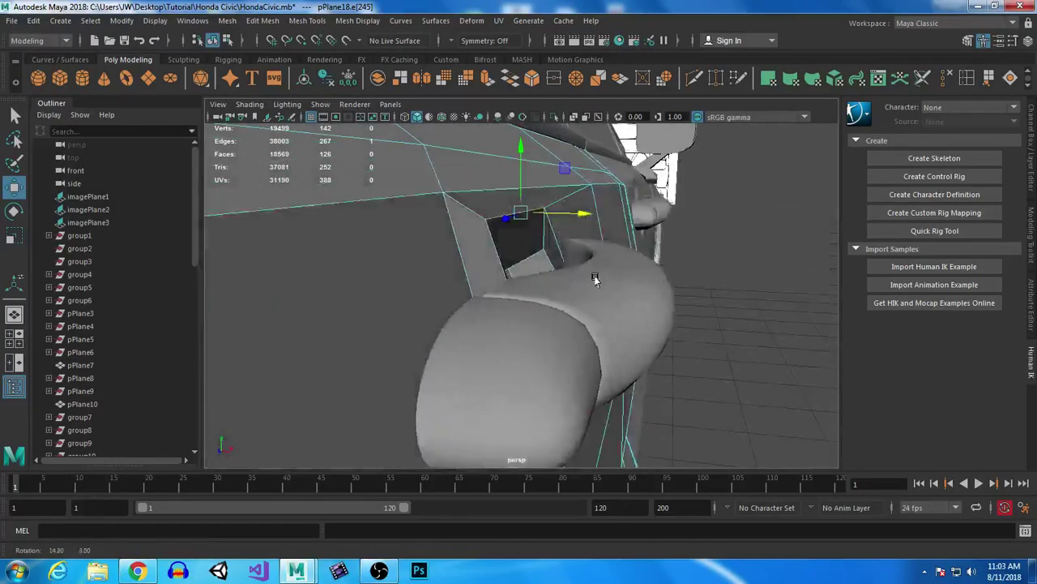
pyautogui.keyDown('alt'); pyautogui.moveTo(549, 244); pyautogui.dragTo(522, 254); pyautogui.keyUp('alt')
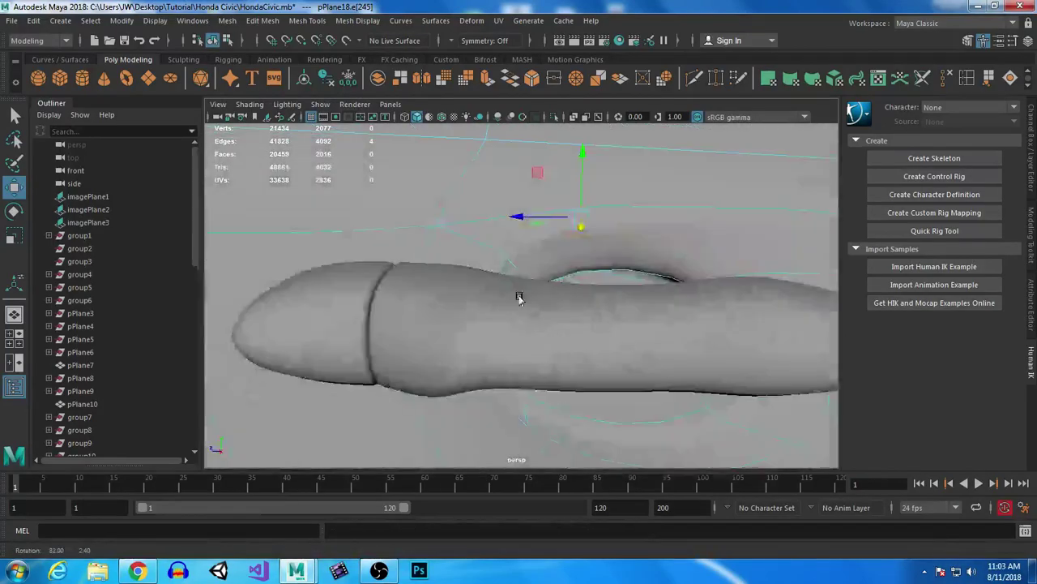
pyautogui.keyDown('alt'); pyautogui.moveTo(521, 294); pyautogui.dragTo(468, 316); pyautogui.keyUp('alt')
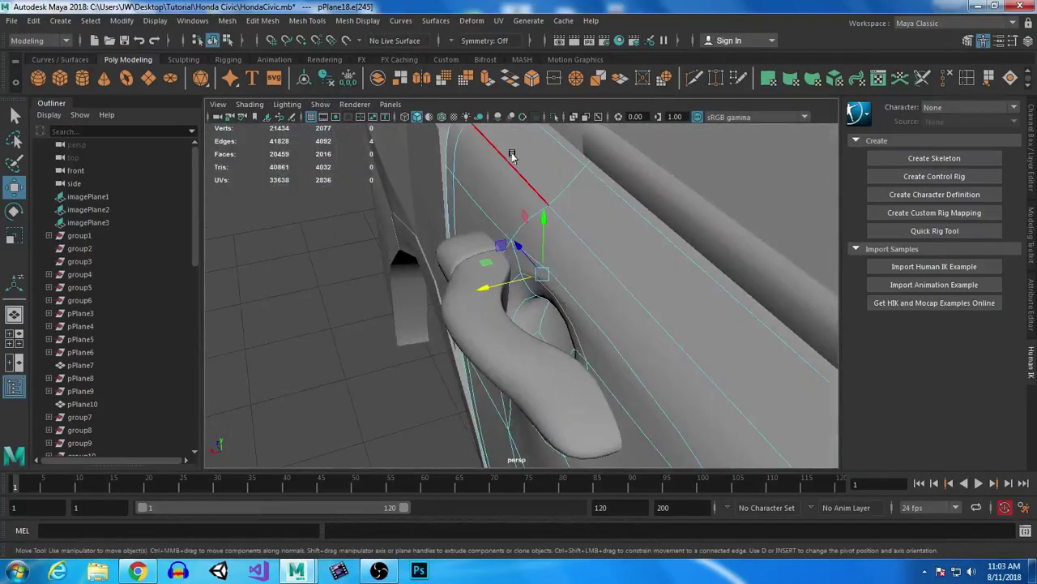
pyautogui.click(284, 386)
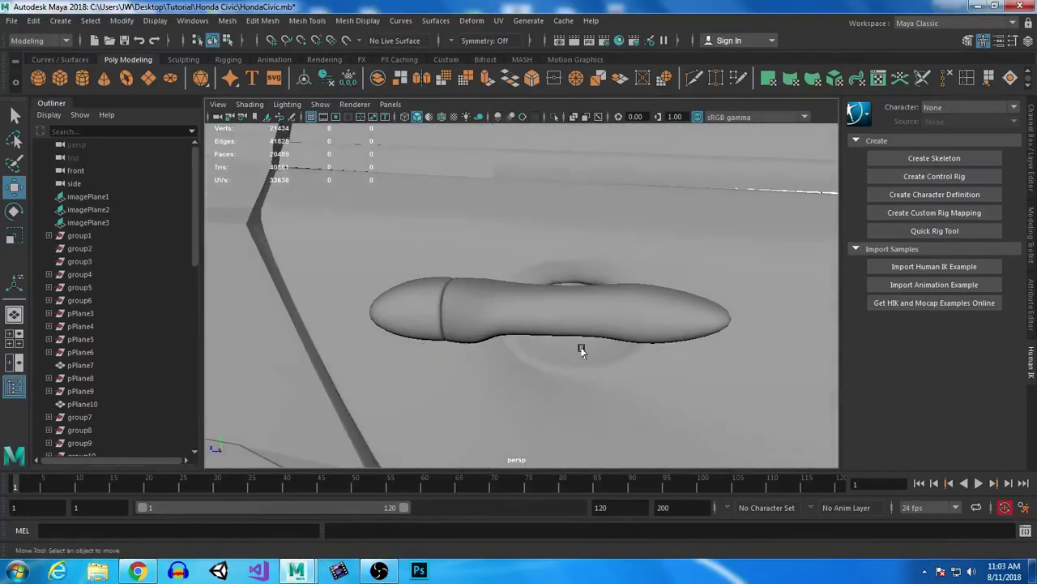
pyautogui.keyDown('alt'); pyautogui.moveTo(581, 350); pyautogui.dragTo(386, 243, button='middle'); pyautogui.keyUp('alt')
pyautogui.keyDown('alt'); pyautogui.moveTo(387, 243); pyautogui.dragTo(417, 299); pyautogui.keyUp('alt')
# With the rear door smoothed, lower the upper back edge inside the recess slightly.
pyautogui.click(394, 266)
pyautogui.keyDown('alt'); pyautogui.moveTo(357, 244); pyautogui.dragTo(478, 278, button='middle'); pyautogui.keyUp('alt')
pyautogui.keyDown('alt'); pyautogui.moveTo(478, 278); pyautogui.dragTo(467, 211); pyautogui.keyUp('alt')
pyautogui.moveTo(463, 211); pyautogui.dragTo(470, 160, button='right')
pyautogui.click(476, 219)
pyautogui.moveTo(462, 168); pyautogui.dragTo(465, 176)
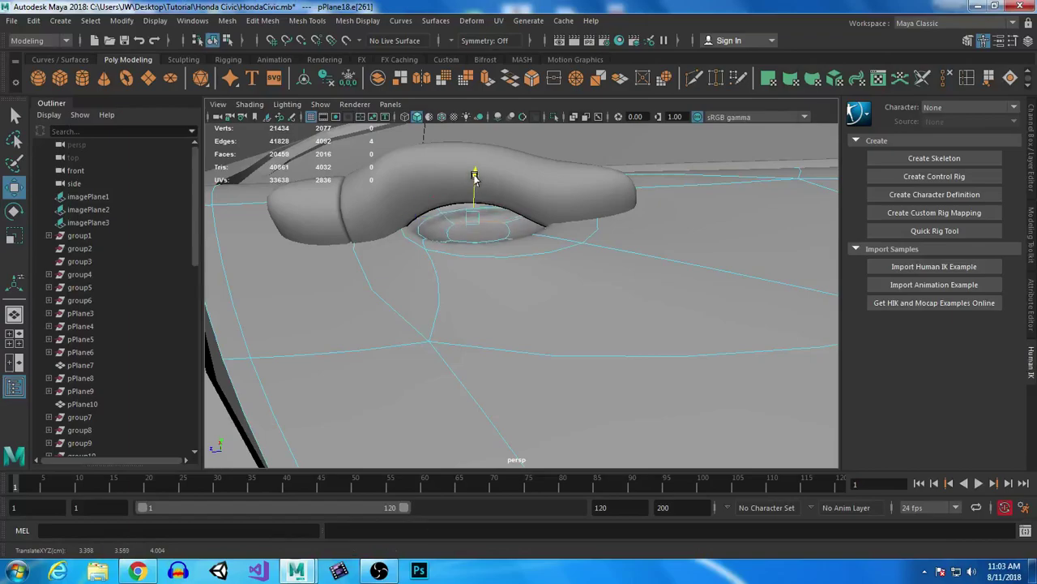
pyautogui.keyDown('alt'); pyautogui.moveTo(479, 220); pyautogui.dragTo(521, 300); pyautogui.keyUp('alt')
# Return to object mode, show the rear door unsmoothed and turn on X-ray shading.
pyautogui.moveTo(560, 197); pyautogui.dragTo(624, 179, button='right')
pyautogui.keyDown('alt'); pyautogui.moveTo(656, 289); pyautogui.dragTo(456, 327); pyautogui.keyUp('alt')
pyautogui.scroll(-2, 482, 340)
pyautogui.scroll(5, 488, 365)
pyautogui.click(474, 368)
pyautogui.keyDown('alt'); pyautogui.moveTo(456, 328); pyautogui.dragTo(537, 339, button='middle'); pyautogui.keyUp('alt')
pyautogui.click(575, 116)
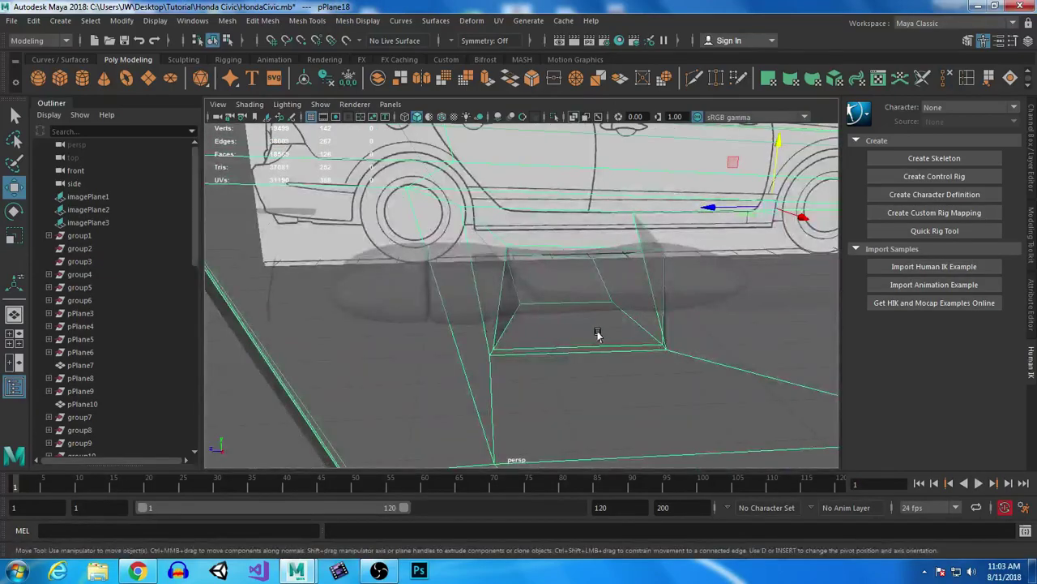
# Select the two inner vertices at the recess's upper rear corner and shift them toward the car's front in the side view.
pyautogui.keyDown('alt'); pyautogui.moveTo(597, 333); pyautogui.dragTo(582, 357); pyautogui.keyUp('alt')
pyautogui.moveTo(524, 277); pyautogui.dragTo(456, 214, button='right')
pyautogui.click(498, 282)
pyautogui.keyDown('alt'); pyautogui.moveTo(526, 299); pyautogui.dragTo(401, 296); pyautogui.keyUp('alt')
pyautogui.keyDown('shift'); pyautogui.click(442, 246); pyautogui.keyUp('shift')
pyautogui.keyDown('alt'); pyautogui.moveTo(416, 249); pyautogui.dragTo(623, 332); pyautogui.keyUp('alt')
pyautogui.press('space')
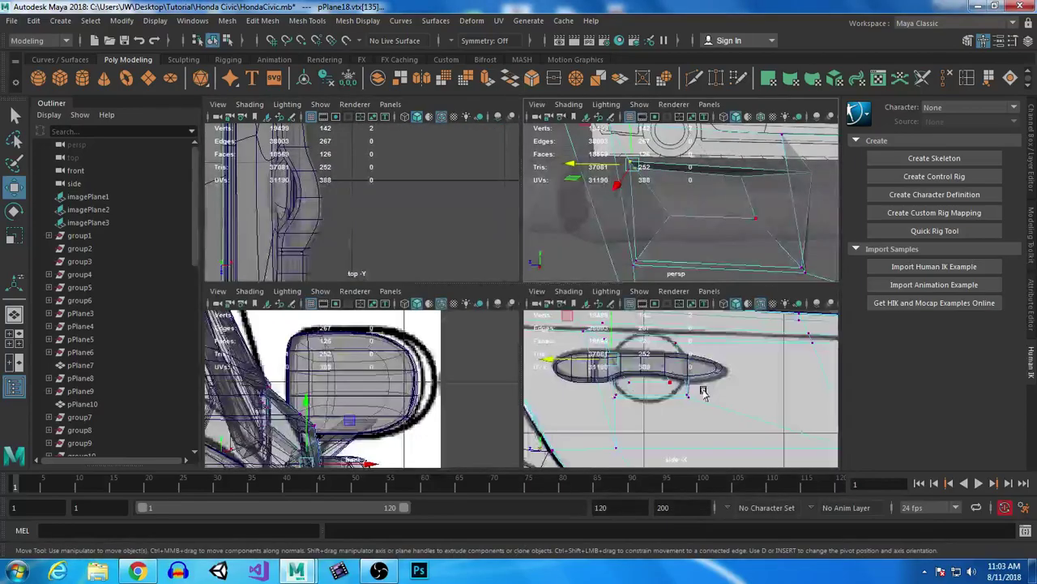
pyautogui.press('space')
pyautogui.keyDown('alt'); pyautogui.moveTo(471, 223); pyautogui.dragTo(613, 471, button='right'); pyautogui.keyUp('alt')
pyautogui.keyDown('alt'); pyautogui.moveTo(359, 310); pyautogui.dragTo(463, 389, button='middle'); pyautogui.keyUp('alt')
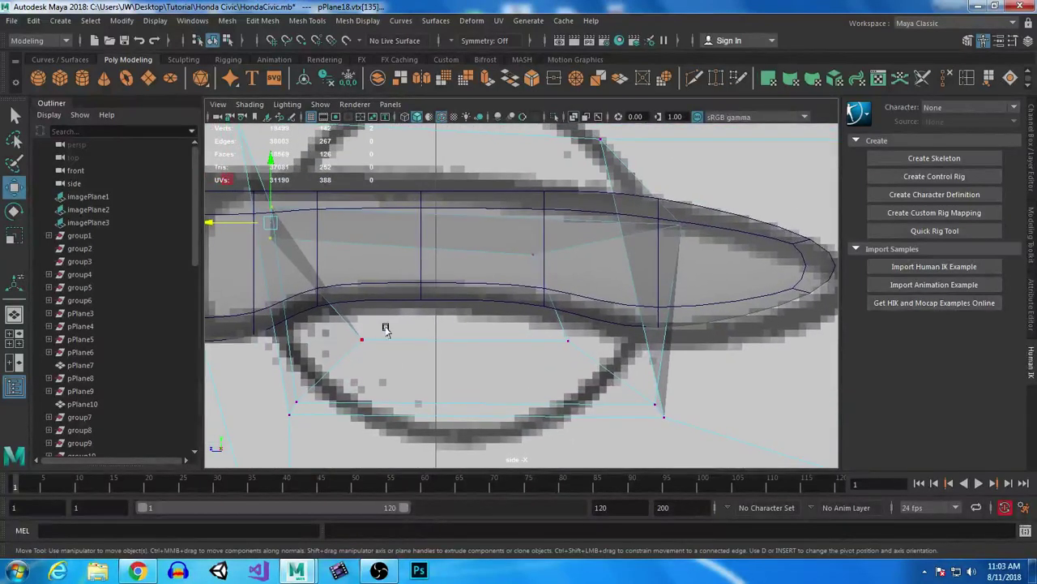
pyautogui.keyDown('alt'); pyautogui.moveTo(318, 277); pyautogui.dragTo(381, 274, button='middle'); pyautogui.keyUp('alt')
pyautogui.moveTo(339, 253); pyautogui.dragTo(374, 257)
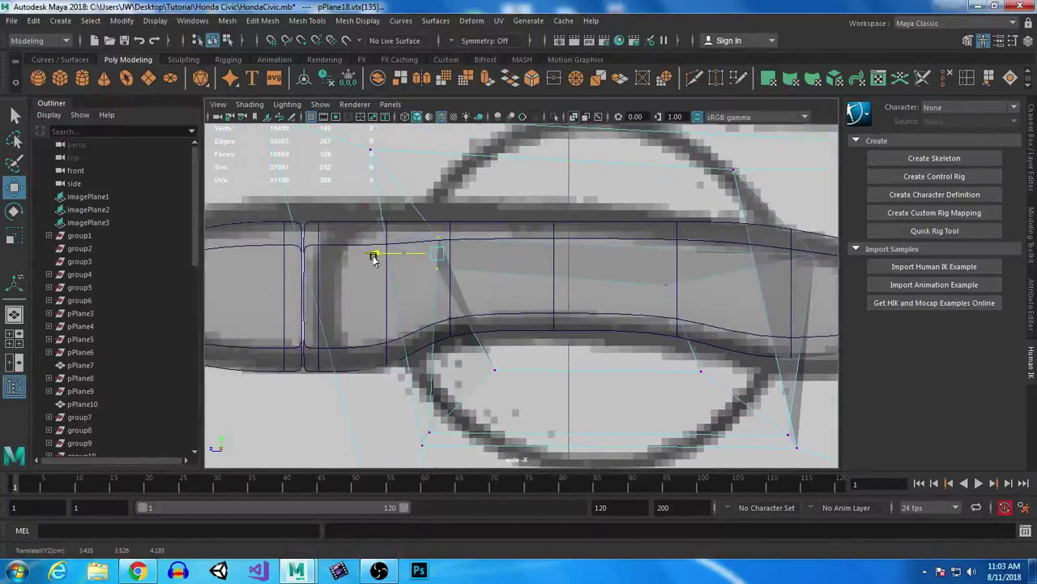
# In the side view, reposition the recess's lower rear, upper front and lower front inner vertices against the reference circle.
pyautogui.moveTo(446, 361); pyautogui.dragTo(399, 371)
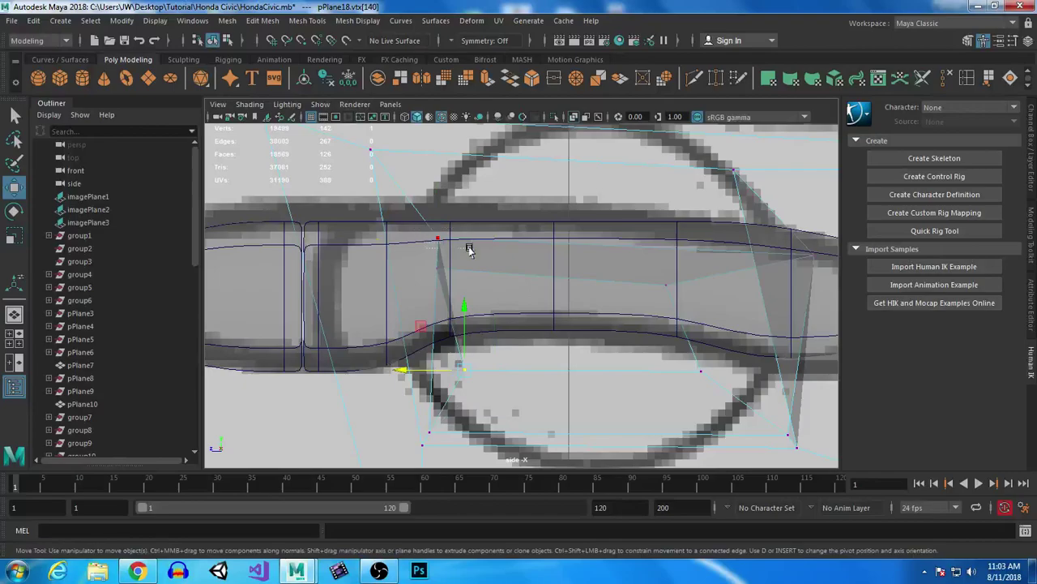
pyautogui.moveTo(760, 257); pyautogui.dragTo(604, 257)
pyautogui.moveTo(667, 351); pyautogui.dragTo(779, 425)
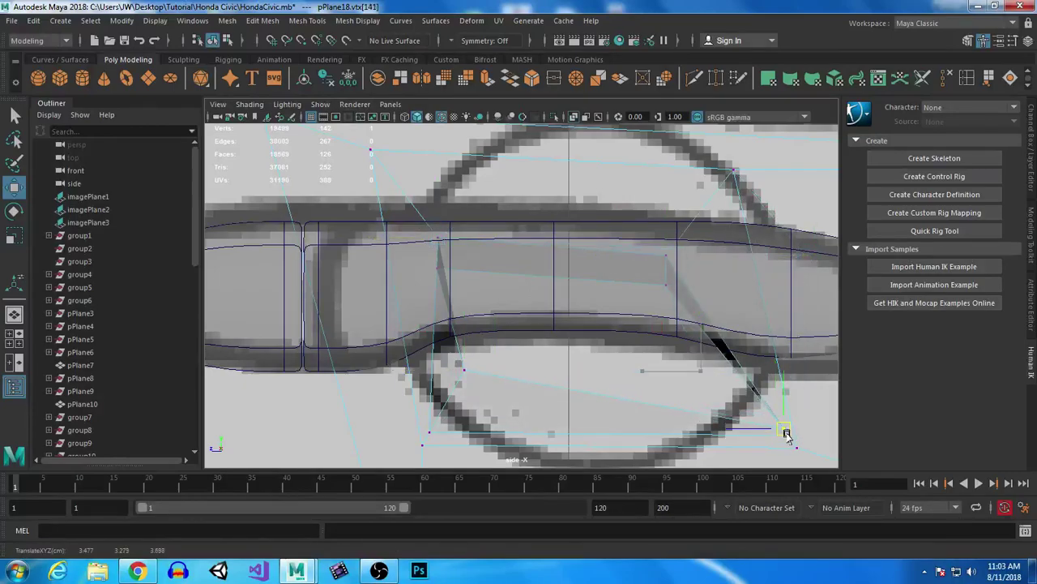
pyautogui.moveTo(667, 290); pyautogui.dragTo(704, 221)
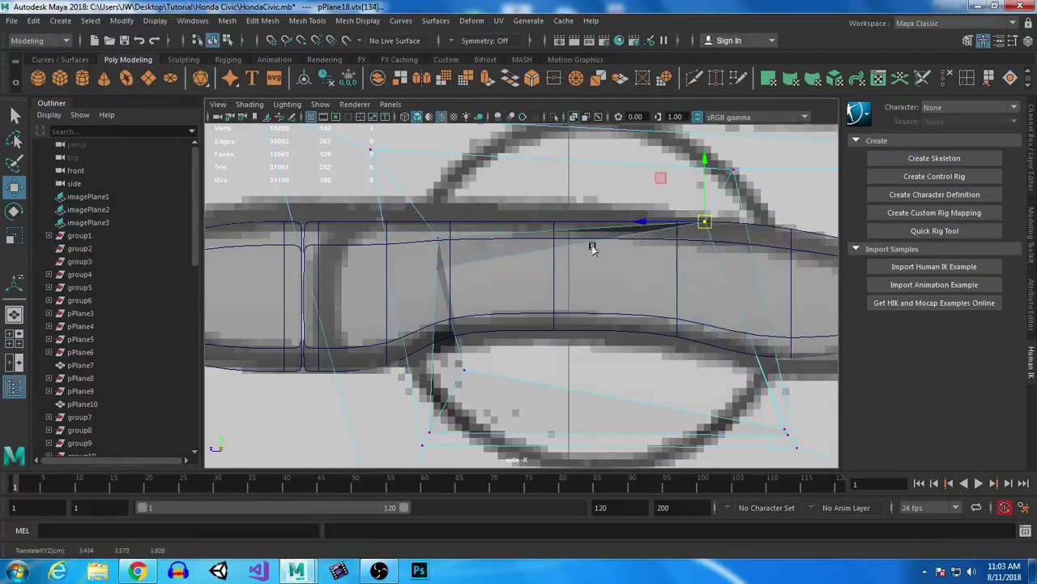
# Raise the recess's upper rear inner vertices and move the two lower inner corners to square up the inner outline.
pyautogui.moveTo(429, 255); pyautogui.dragTo(466, 290)
pyautogui.moveTo(438, 209); pyautogui.dragTo(437, 177)
pyautogui.moveTo(483, 271); pyautogui.dragTo(445, 232)
pyautogui.click(463, 367)
pyautogui.moveTo(461, 364); pyautogui.dragTo(443, 386)
pyautogui.moveTo(757, 405); pyautogui.dragTo(718, 395)
pyautogui.scroll(-4, 597, 365)
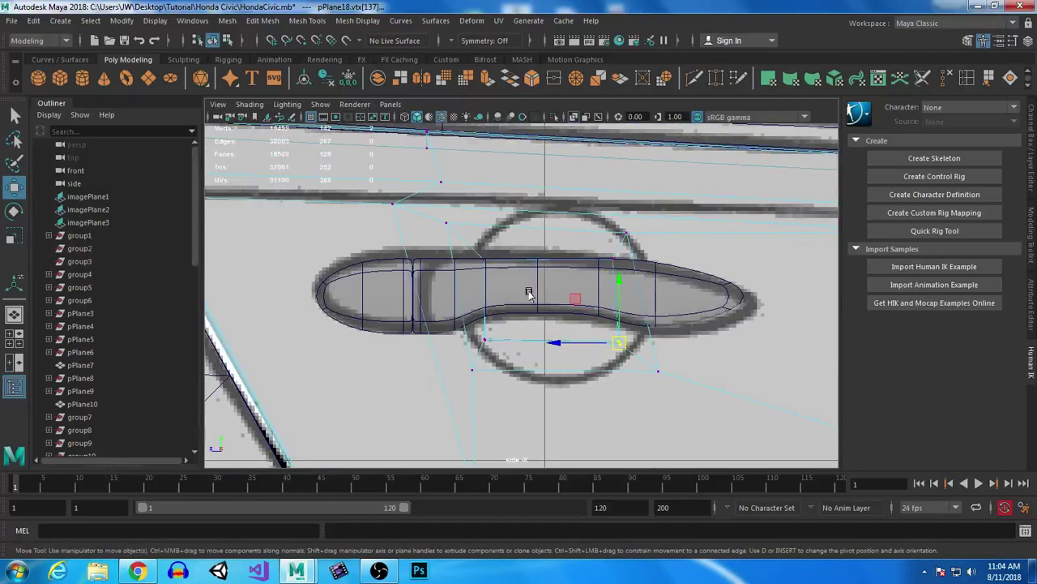
# Move the recess's outer rim vertices at the upper rear, lower front and upper front corners to fit the reference circle.
pyautogui.moveTo(439, 221); pyautogui.dragTo(473, 231)
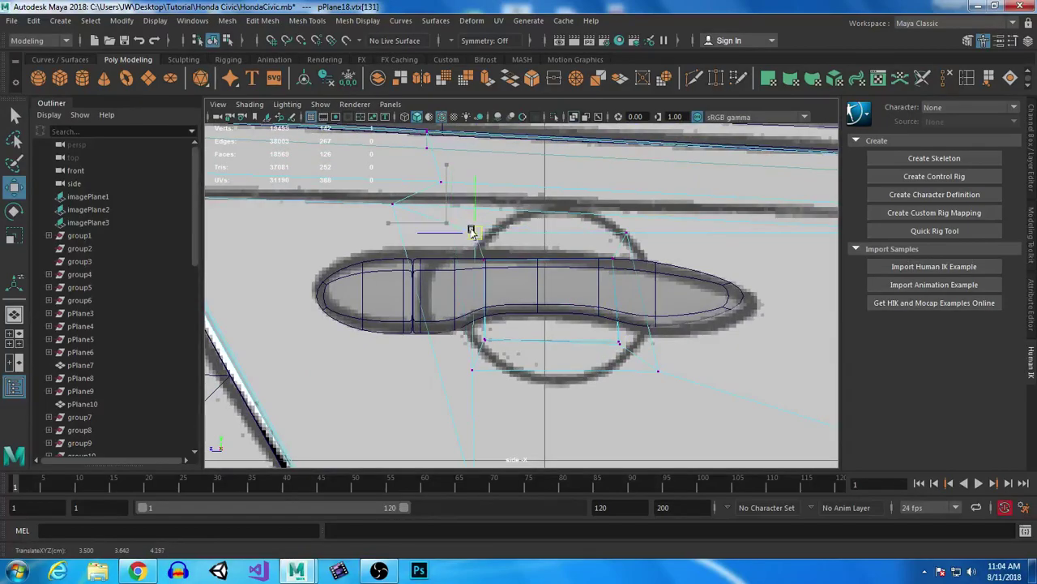
pyautogui.click(657, 371)
pyautogui.moveTo(658, 370); pyautogui.dragTo(643, 373)
pyautogui.click(619, 230)
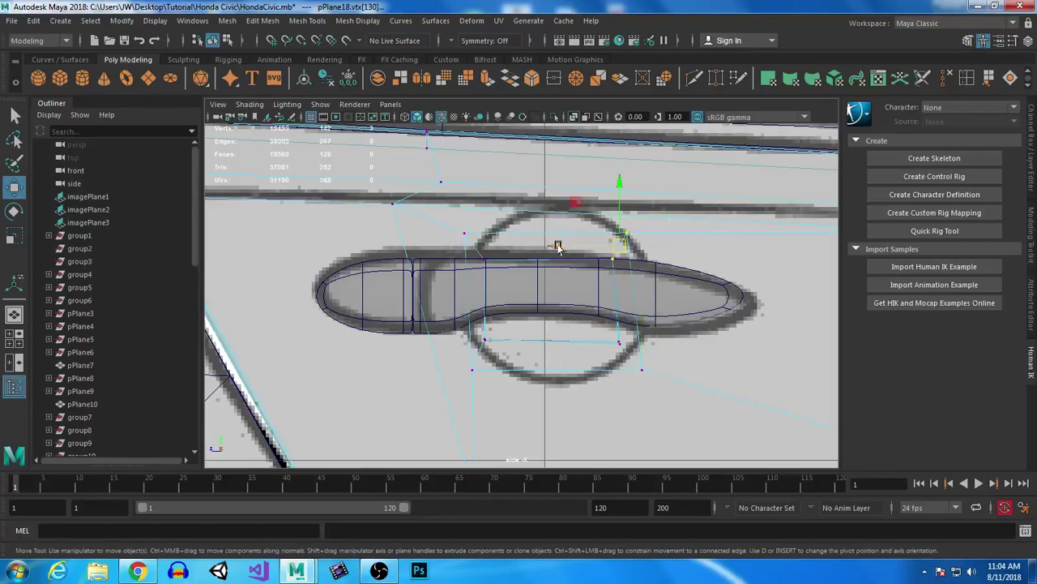
pyautogui.moveTo(577, 244); pyautogui.dragTo(571, 231)
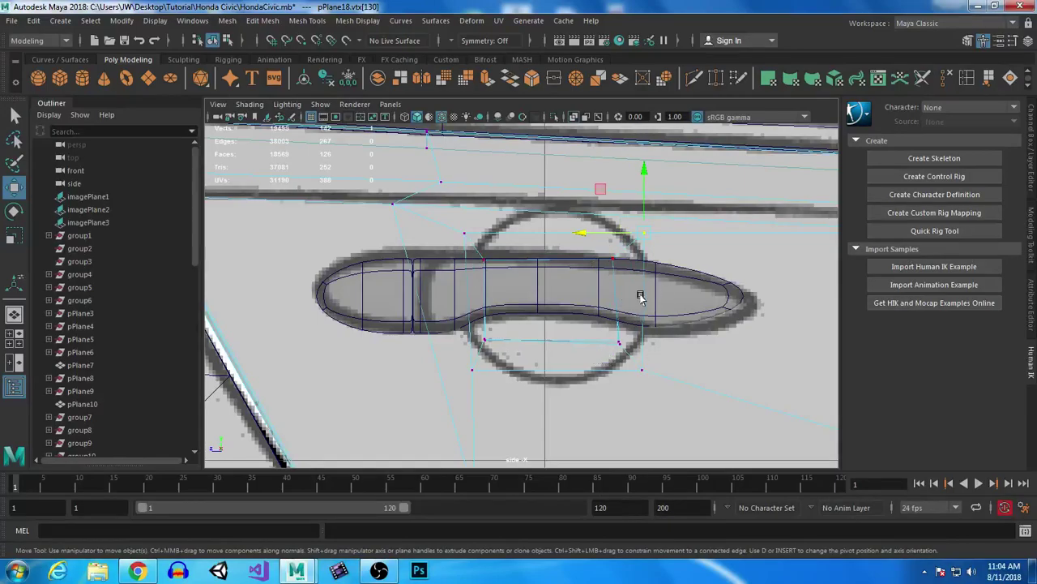
# Return to the perspective view and turn off X-ray shading.
pyautogui.press('space')
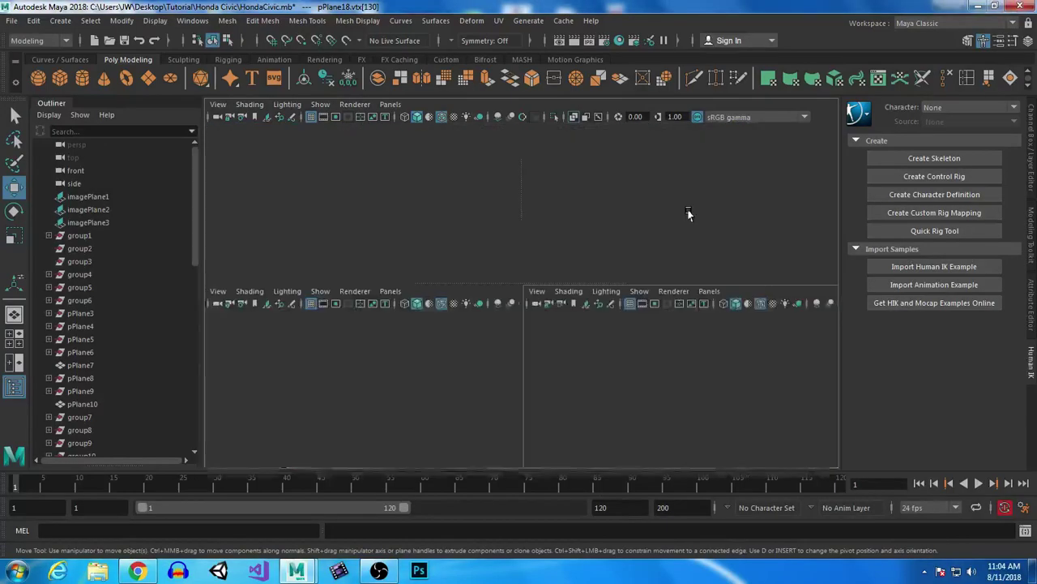
pyautogui.press('space')
pyautogui.keyDown('alt'); pyautogui.moveTo(482, 319); pyautogui.dragTo(566, 154); pyautogui.keyUp('alt')
pyautogui.click(573, 116)
pyautogui.keyDown('alt'); pyautogui.moveTo(621, 292); pyautogui.dragTo(578, 186); pyautogui.keyUp('alt')
pyautogui.keyDown('alt'); pyautogui.moveTo(514, 243); pyautogui.dragTo(501, 273); pyautogui.keyUp('alt')
# Select the recess's lower inner edge and push it deeper into the rear door.
pyautogui.moveTo(509, 197); pyautogui.dragTo(510, 162, button='right')
pyautogui.keyDown('alt'); pyautogui.moveTo(526, 246); pyautogui.dragTo(560, 273, button='right'); pyautogui.keyUp('alt')
pyautogui.keyDown('alt'); pyautogui.moveTo(560, 273); pyautogui.dragTo(453, 229); pyautogui.keyUp('alt')
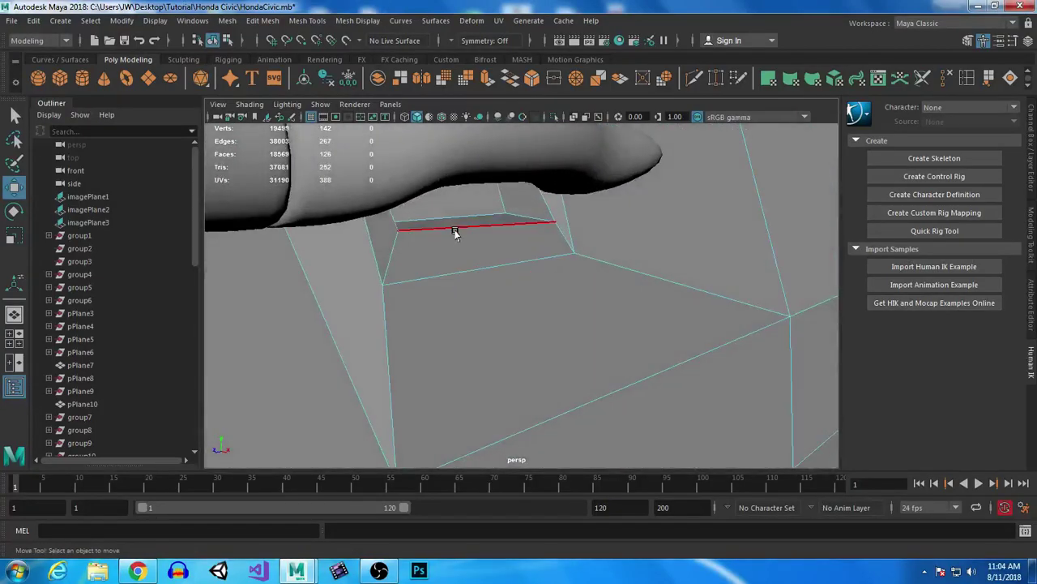
pyautogui.click(454, 230)
pyautogui.keyDown('alt'); pyautogui.moveTo(488, 267); pyautogui.dragTo(535, 263); pyautogui.keyUp('alt')
pyautogui.moveTo(585, 224); pyautogui.dragTo(572, 222)
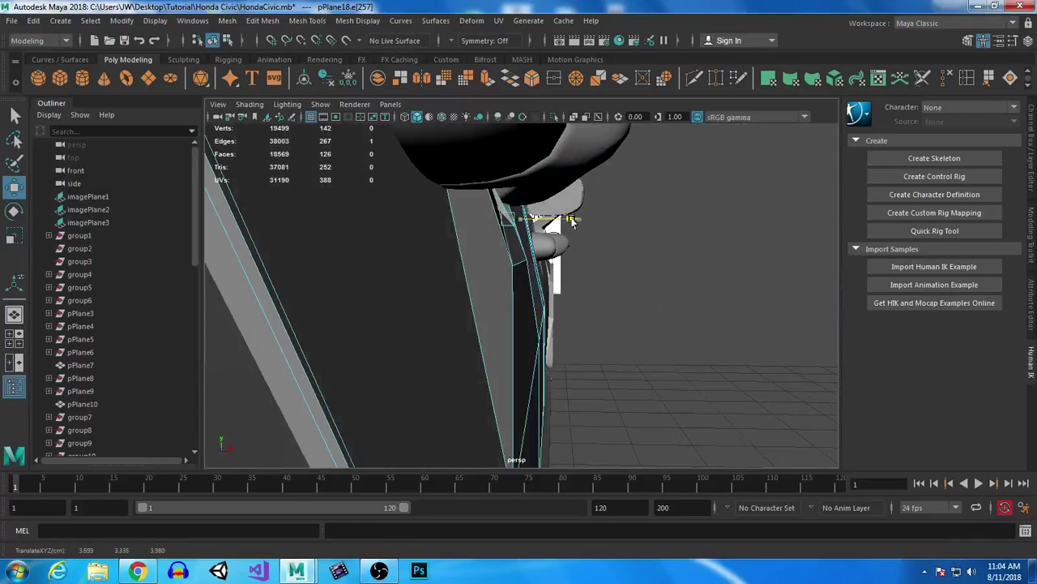
pyautogui.keyDown('alt'); pyautogui.moveTo(639, 298); pyautogui.dragTo(365, 297); pyautogui.keyUp('alt')
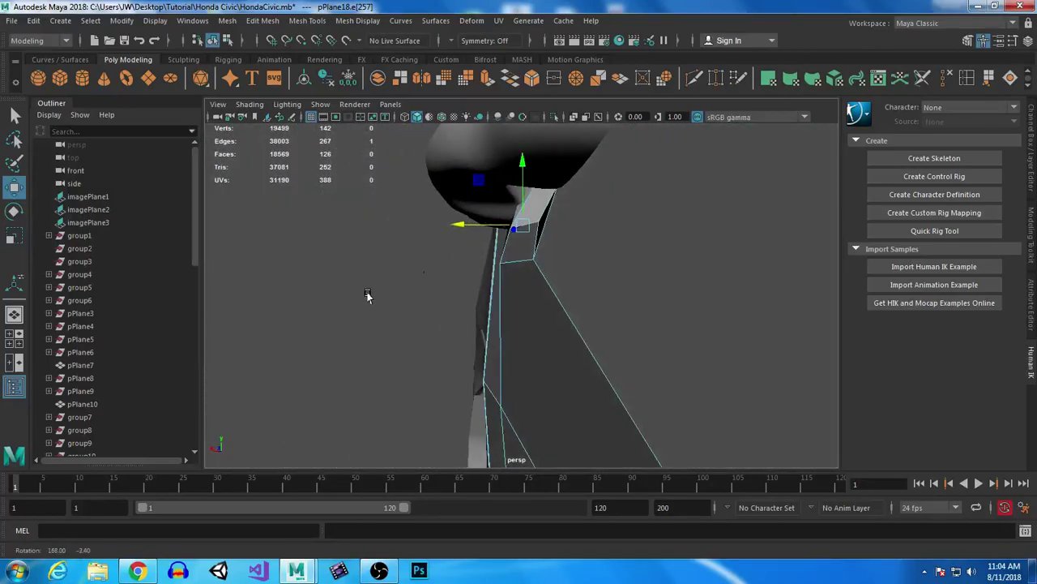
pyautogui.moveTo(457, 240); pyautogui.dragTo(487, 241)
# Preview the rear door smoothed in object mode and inspect the recess behind the handle.
pyautogui.keyDown('alt'); pyautogui.moveTo(547, 289); pyautogui.dragTo(430, 403); pyautogui.keyUp('alt')
pyautogui.scroll(-5, 430, 402)
pyautogui.press('3')
pyautogui.moveTo(643, 197); pyautogui.dragTo(672, 171, button='right')
pyautogui.keyDown('alt'); pyautogui.moveTo(672, 171); pyautogui.dragTo(382, 336); pyautogui.keyUp('alt')
pyautogui.click(383, 395)
pyautogui.keyDown('alt'); pyautogui.moveTo(383, 395); pyautogui.dragTo(556, 332); pyautogui.keyUp('alt')
# On the unsmoothed rear door, pull the inner vertex at the recess's upper front corner slightly outward, and smooth the door again.
pyautogui.click(591, 336)
pyautogui.press('1')
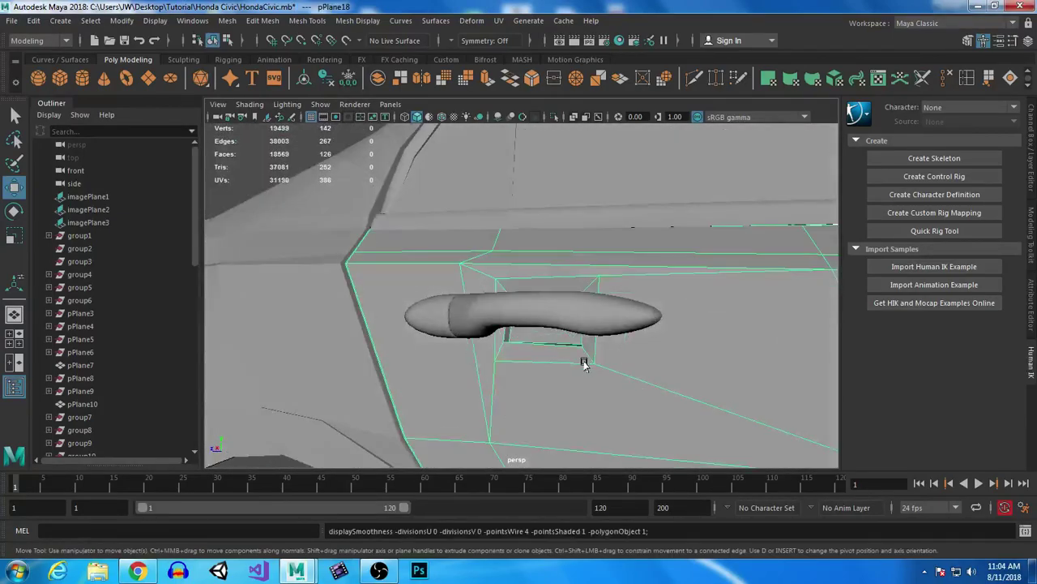
pyautogui.keyDown('alt'); pyautogui.moveTo(620, 372); pyautogui.dragTo(533, 309); pyautogui.keyUp('alt')
pyautogui.moveTo(547, 197); pyautogui.dragTo(478, 227, button='right')
pyautogui.moveTo(546, 157); pyautogui.dragTo(546, 160, button='right')
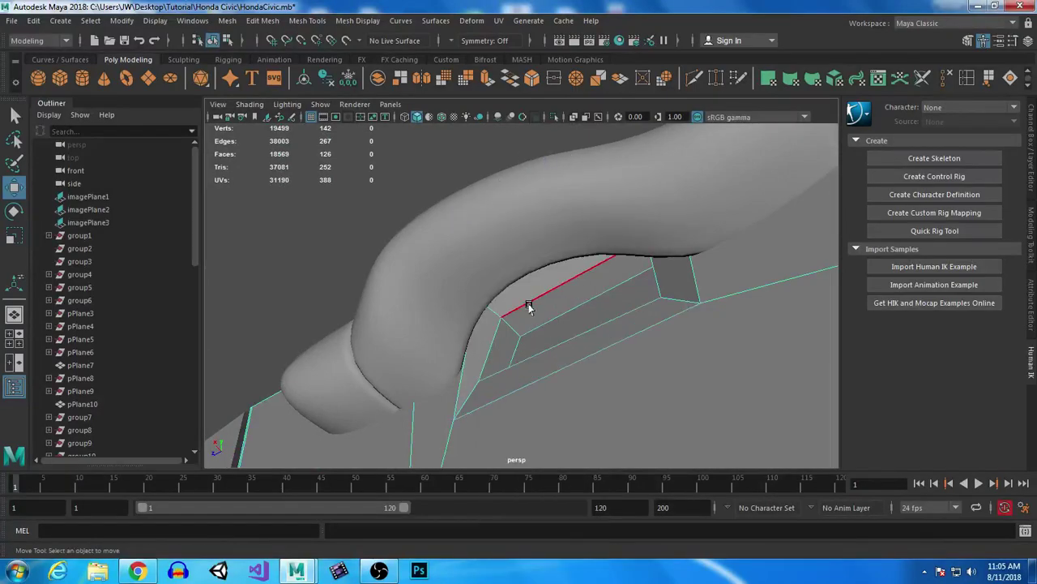
pyautogui.moveTo(517, 306); pyautogui.dragTo(463, 206, button='right')
pyautogui.click(501, 317)
pyautogui.keyDown('alt'); pyautogui.moveTo(624, 422); pyautogui.dragTo(585, 325); pyautogui.keyUp('alt')
pyautogui.keyDown('alt'); pyautogui.moveTo(681, 332); pyautogui.dragTo(625, 292); pyautogui.keyUp('alt')
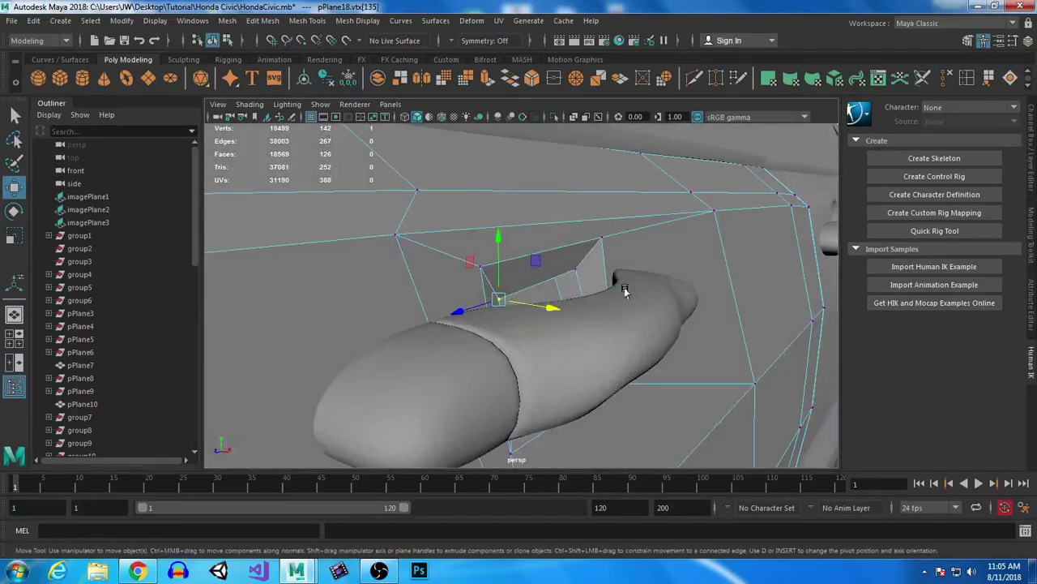
pyautogui.click(573, 270)
pyautogui.keyDown('alt'); pyautogui.moveTo(573, 270); pyautogui.dragTo(622, 284); pyautogui.keyUp('alt')
pyautogui.moveTo(570, 246); pyautogui.dragTo(578, 247)
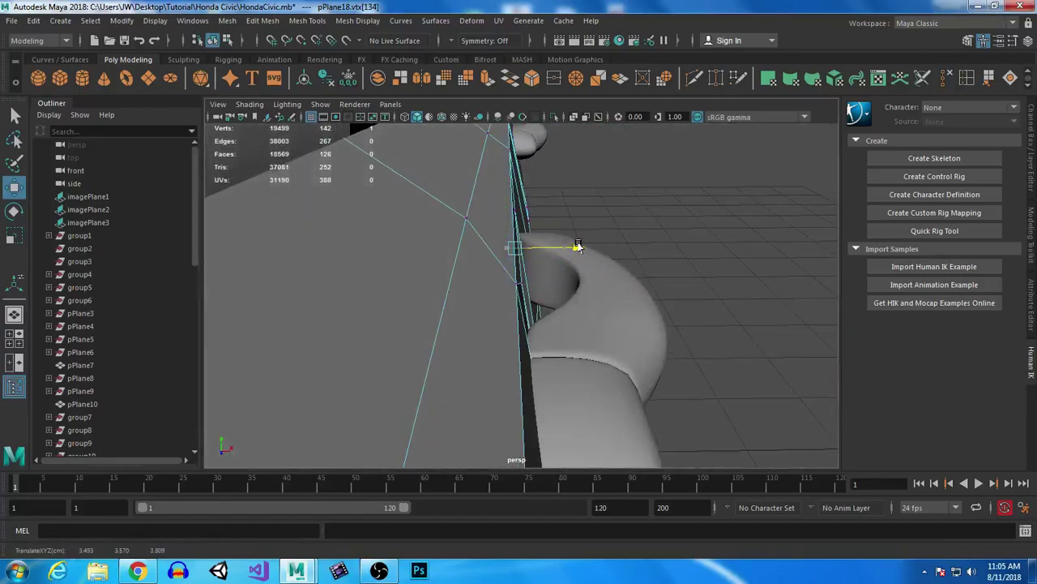
pyautogui.keyDown('alt'); pyautogui.moveTo(711, 369); pyautogui.dragTo(459, 360); pyautogui.keyUp('alt')
pyautogui.press('3')
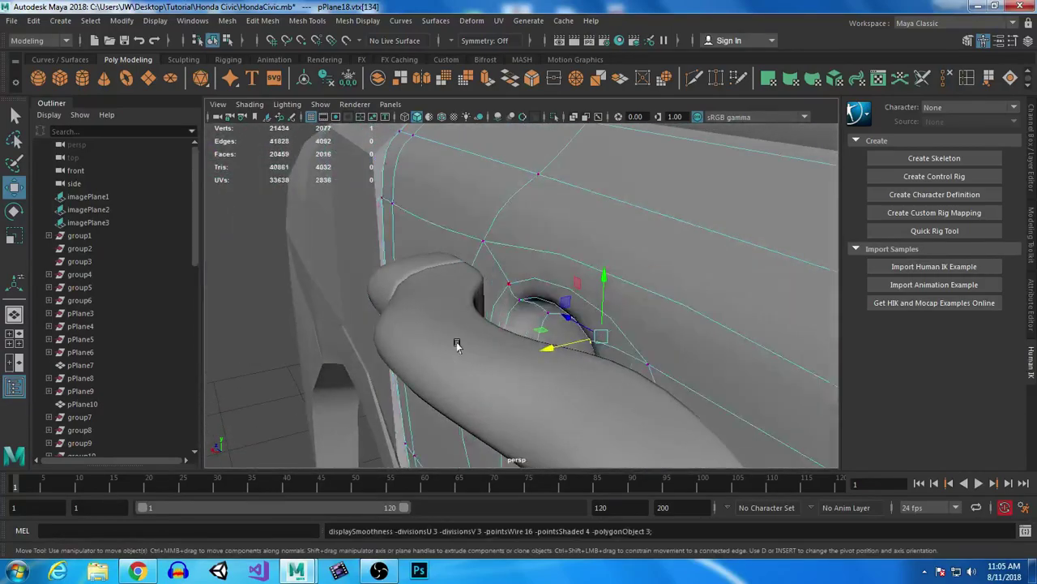
# Clear the selection in object mode and compare the rear handle and recess with the front door's.
pyautogui.keyDown('alt'); pyautogui.moveTo(511, 412); pyautogui.dragTo(463, 331, button='right'); pyautogui.keyUp('alt')
pyautogui.keyDown('alt'); pyautogui.moveTo(462, 332); pyautogui.dragTo(515, 322); pyautogui.keyUp('alt')
pyautogui.moveTo(630, 264); pyautogui.dragTo(699, 178, button='right')
pyautogui.keyDown('alt'); pyautogui.moveTo(567, 312); pyautogui.dragTo(505, 310, button='right'); pyautogui.keyUp('alt')
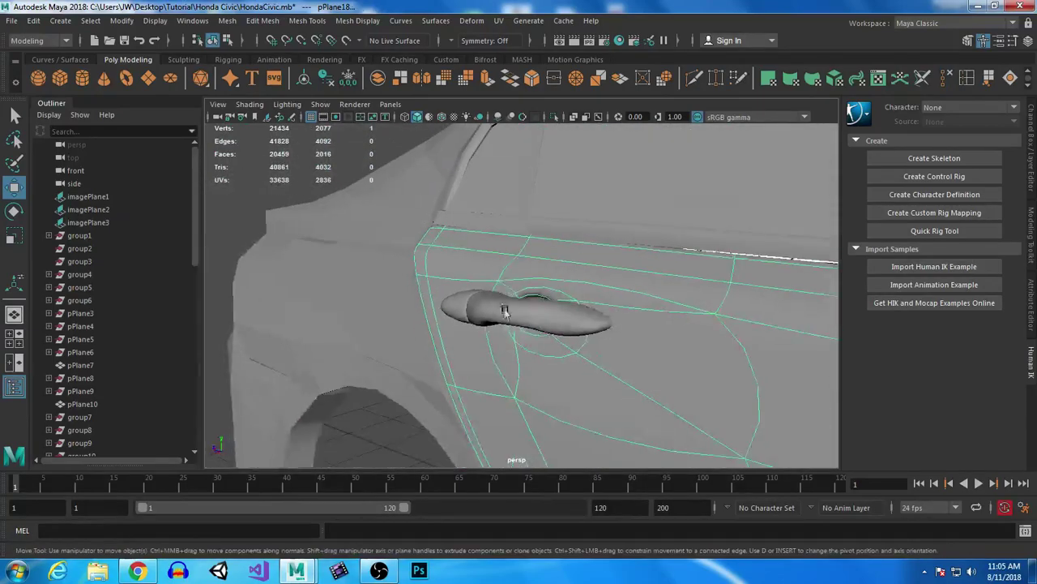
pyautogui.click(324, 140)
pyautogui.keyDown('alt'); pyautogui.moveTo(324, 282); pyautogui.dragTo(518, 289); pyautogui.keyUp('alt')
pyautogui.keyDown('alt'); pyautogui.moveTo(566, 375); pyautogui.dragTo(661, 372); pyautogui.keyUp('alt')
pyautogui.keyDown('alt'); pyautogui.moveTo(661, 371); pyautogui.dragTo(539, 272, button='right'); pyautogui.keyUp('alt')
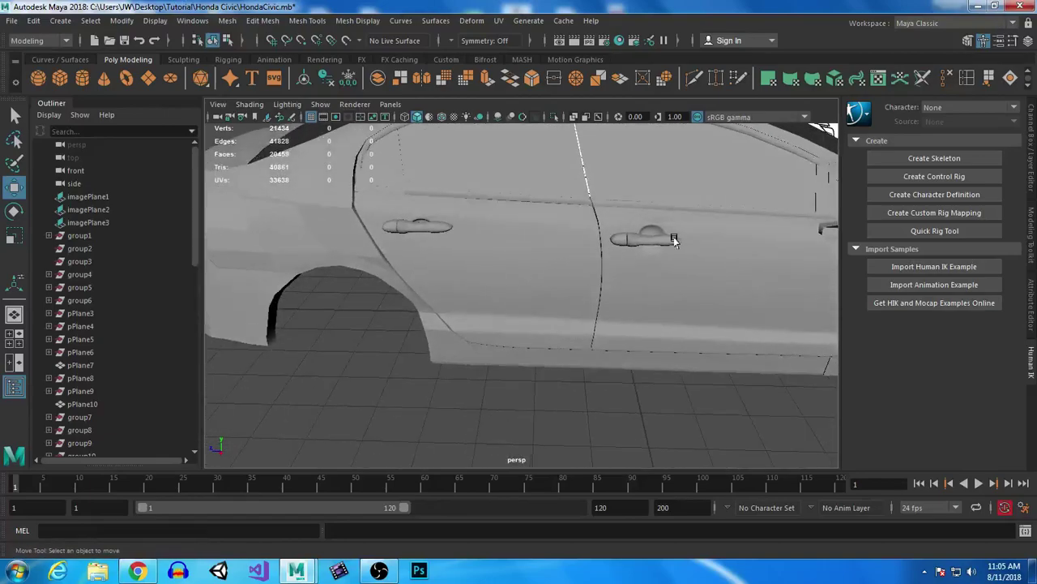
# In the side view, select the edge rings around the rear door's recess and scale them taller toward the reference circle.
pyautogui.press('space')
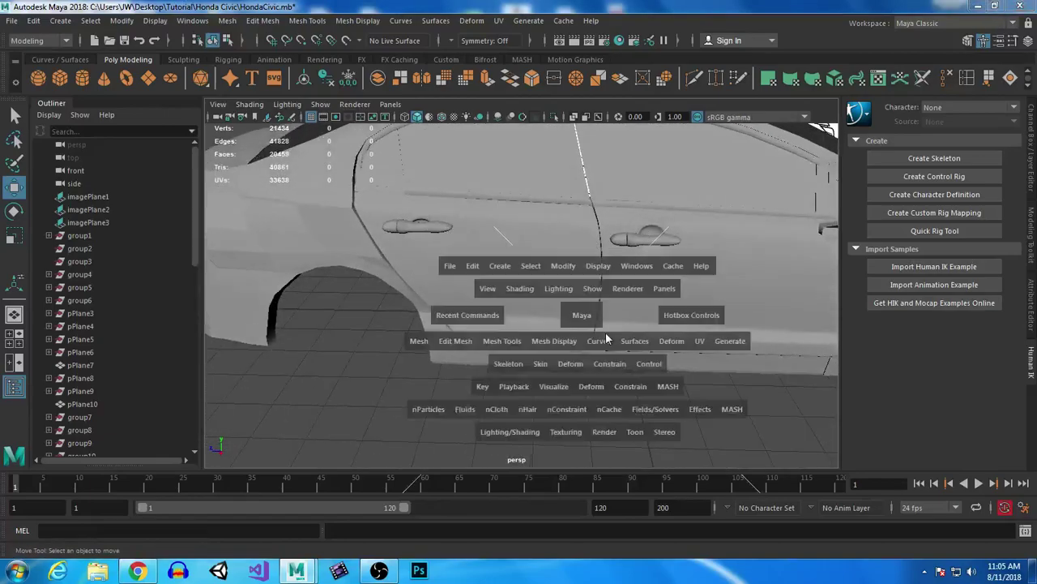
pyautogui.press('space')
pyautogui.moveTo(633, 197); pyautogui.dragTo(633, 161, button='right')
pyautogui.click(574, 243)
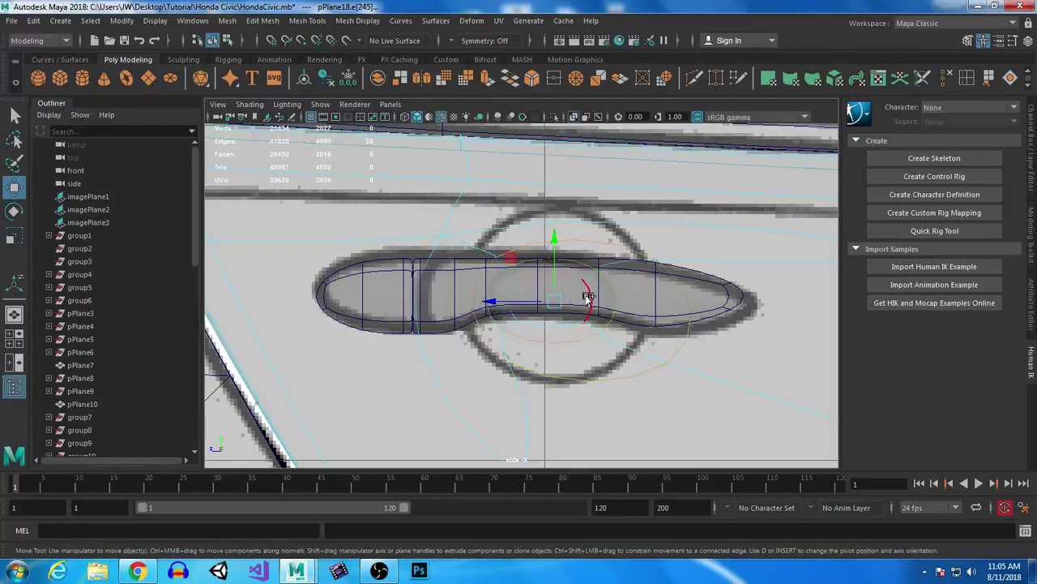
pyautogui.press('r')
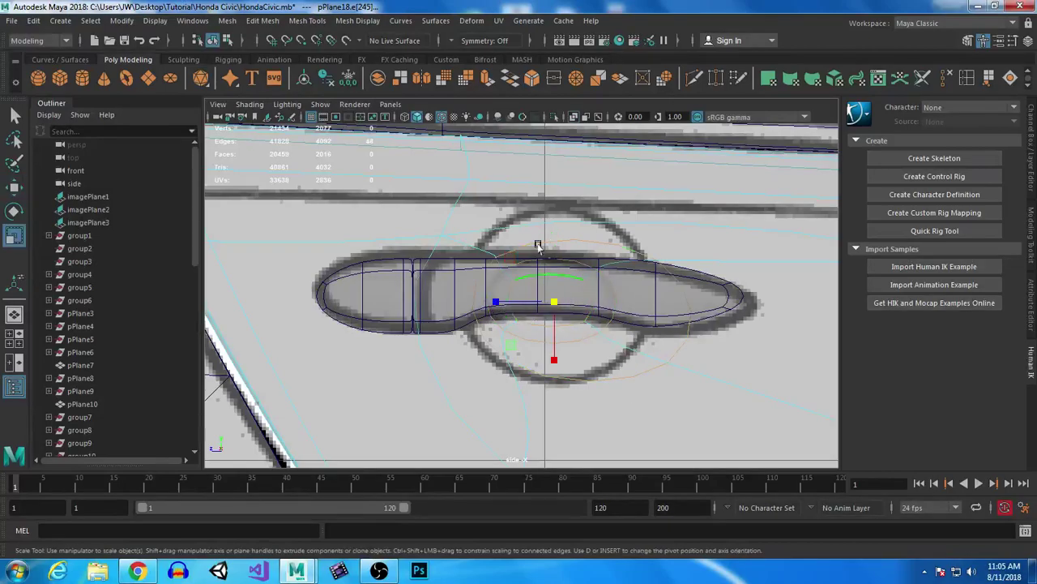
pyautogui.moveTo(550, 362); pyautogui.dragTo(556, 415)
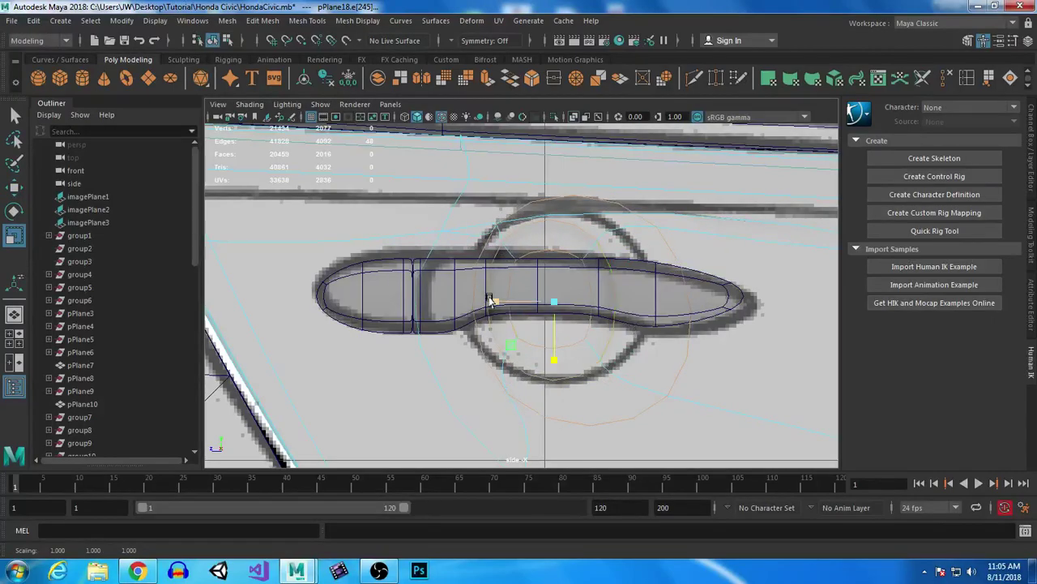
pyautogui.press('space')
pyautogui.press('space')
pyautogui.keyDown('alt'); pyautogui.moveTo(508, 170); pyautogui.dragTo(563, 234, button='middle'); pyautogui.keyUp('alt')
pyautogui.keyDown('alt'); pyautogui.moveTo(562, 234); pyautogui.dragTo(686, 410, button='right'); pyautogui.keyUp('alt')
pyautogui.keyDown('alt'); pyautogui.moveTo(545, 276); pyautogui.dragTo(556, 291, button='middle'); pyautogui.keyUp('alt')
pyautogui.keyDown('alt'); pyautogui.moveTo(557, 294); pyautogui.dragTo(504, 241); pyautogui.keyUp('alt')
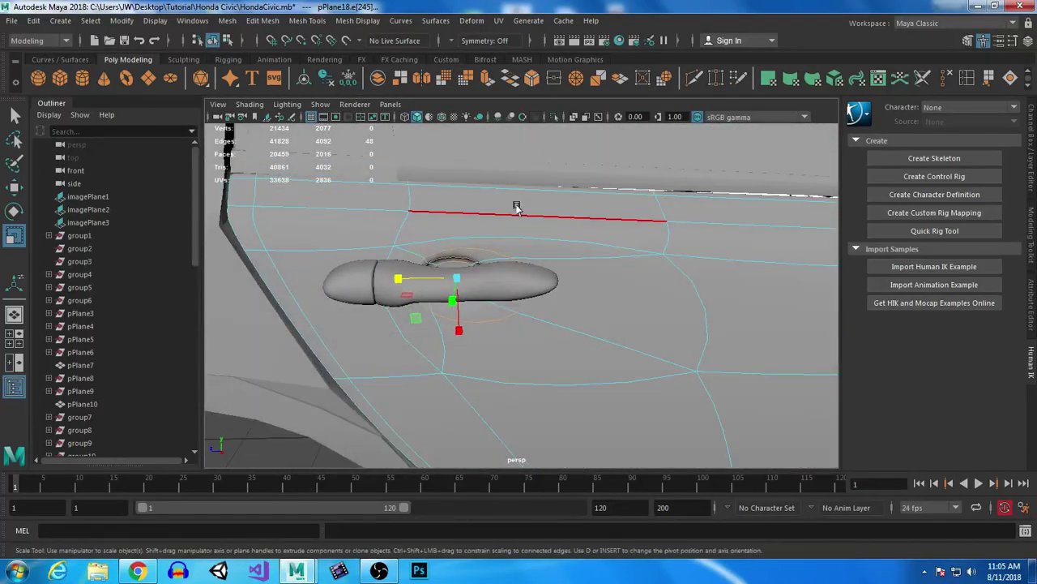
# Try to scale the edge rings around the rear door's recess taller and reposition the door edge above it.
pyautogui.moveTo(413, 278); pyautogui.dragTo(355, 278)
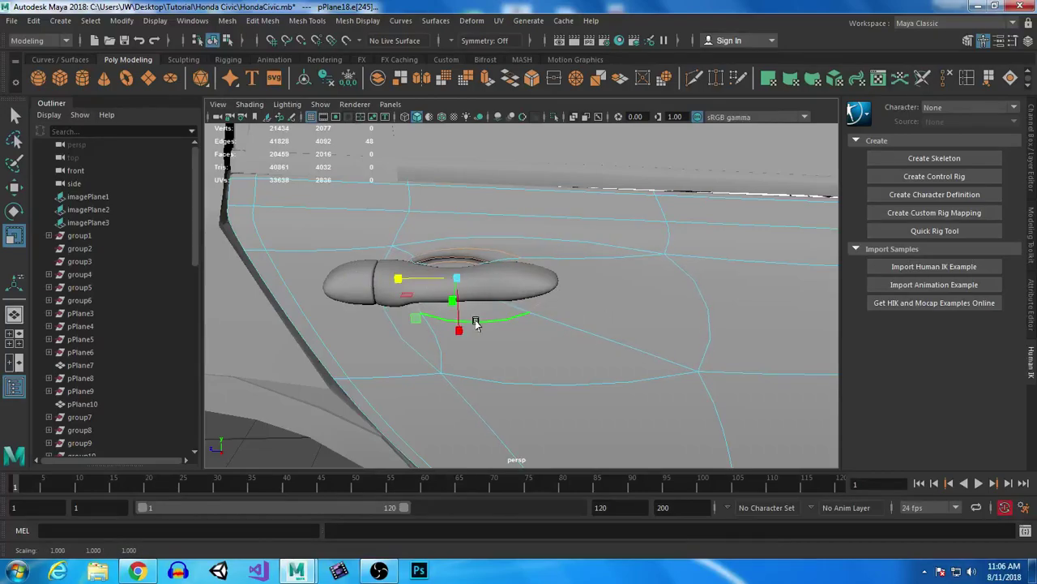
pyautogui.moveTo(459, 330); pyautogui.dragTo(462, 349)
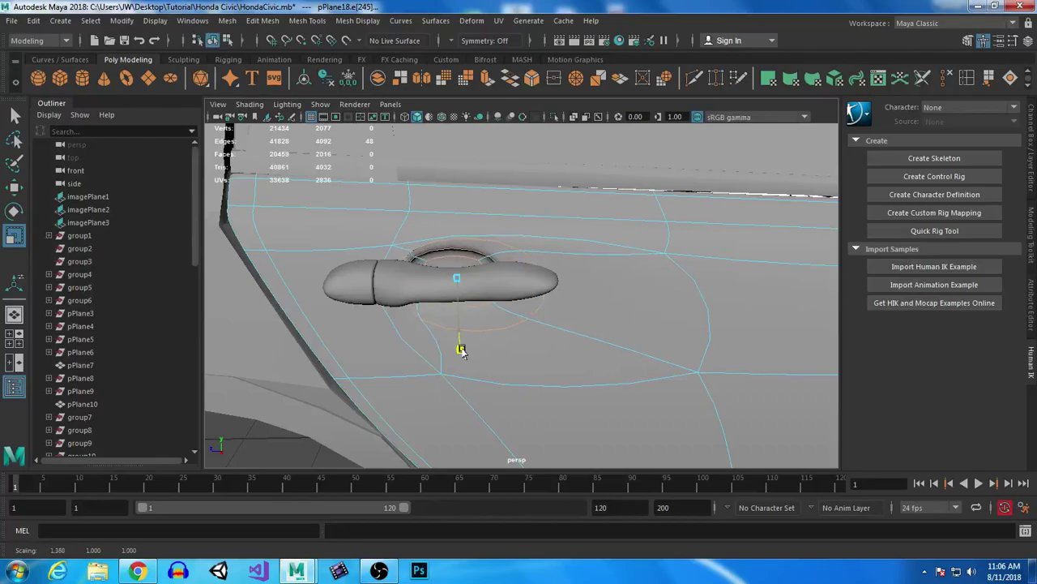
pyautogui.click(525, 236)
pyautogui.press('w')
pyautogui.moveTo(525, 173); pyautogui.dragTo(607, 199)
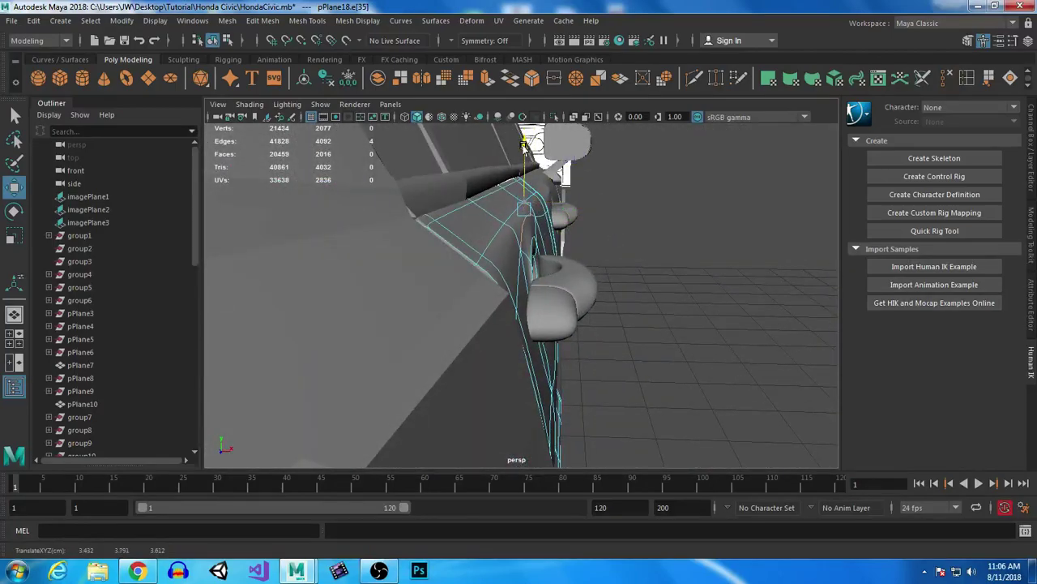
pyautogui.moveTo(580, 211); pyautogui.dragTo(587, 211)
# Undo the move of the edge above the recess and the scaling of the recess's edge rings.
pyautogui.hotkey('ctrl', 'z')
pyautogui.hotkey('ctrl', 'z')
pyautogui.hotkey('ctrl', 'z')
pyautogui.hotkey('ctrl', 'z')
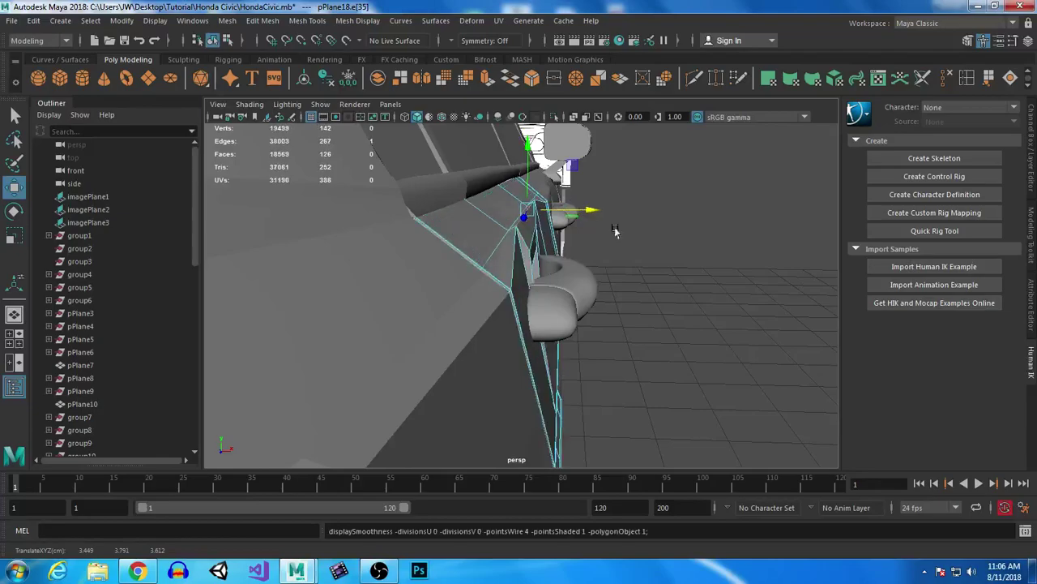
pyautogui.hotkey('ctrl', 'z')
pyautogui.hotkey('ctrl', 'z')
pyautogui.hotkey('ctrl', 'z')
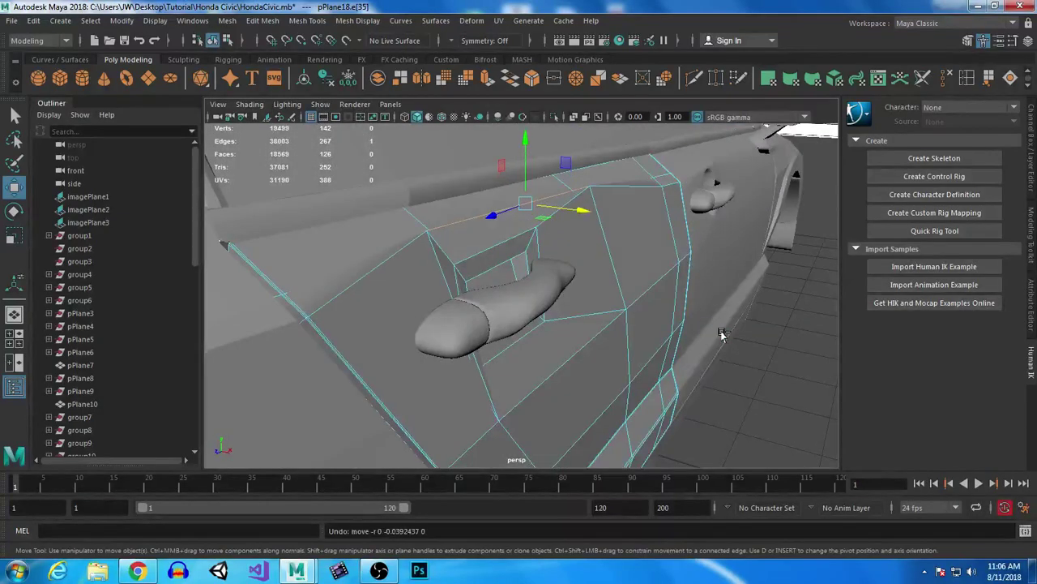
pyautogui.hotkey('ctrl', 'z')
pyautogui.hotkey('ctrl', 'z')
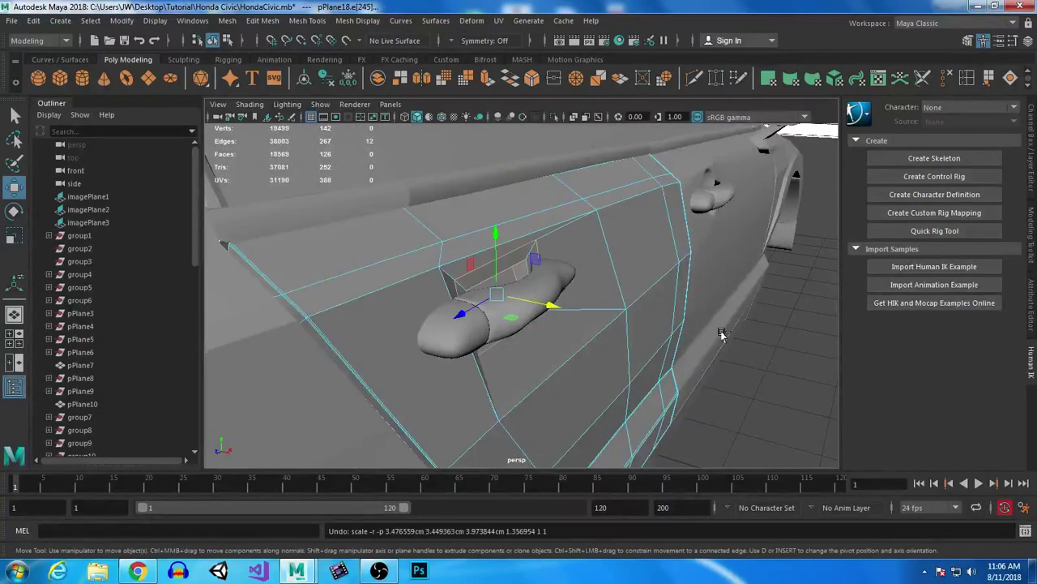
# Smooth the rear door again in object mode, and inspect its recess up close and from a distance.
pyautogui.keyDown('alt'); pyautogui.moveTo(715, 333); pyautogui.dragTo(643, 339); pyautogui.keyUp('alt')
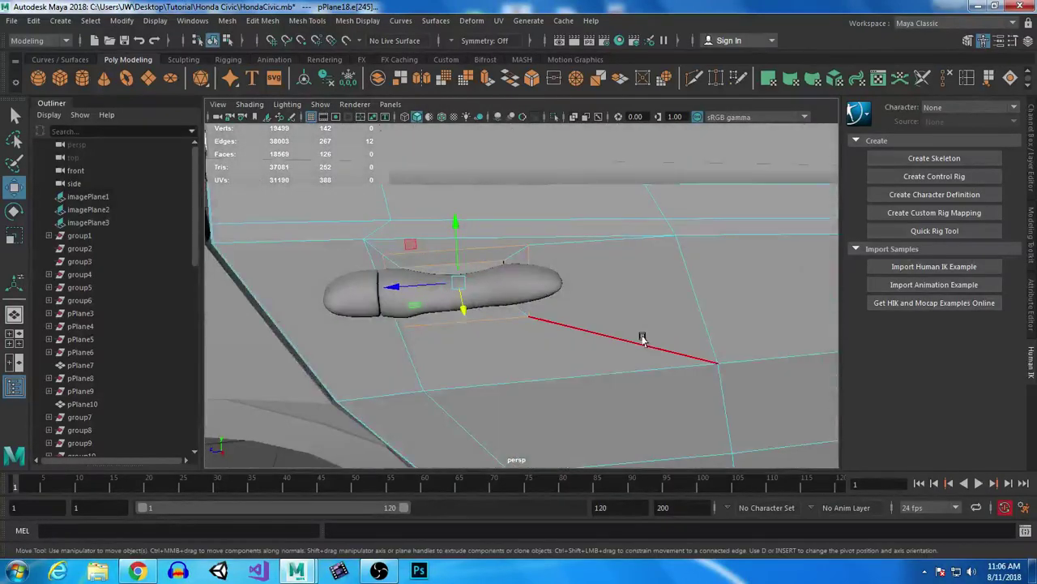
pyautogui.press('3')
pyautogui.moveTo(623, 301); pyautogui.dragTo(694, 178, button='right')
pyautogui.scroll(-1, 690, 304)
pyautogui.scroll(-4, 691, 305)
pyautogui.keyDown('alt'); pyautogui.moveTo(691, 305); pyautogui.dragTo(524, 343); pyautogui.keyUp('alt')
pyautogui.click(402, 410)
pyautogui.keyDown('alt'); pyautogui.moveTo(402, 410); pyautogui.dragTo(463, 381); pyautogui.keyUp('alt')
pyautogui.keyDown('alt'); pyautogui.moveTo(555, 348); pyautogui.dragTo(619, 315); pyautogui.keyUp('alt')
pyautogui.keyDown('alt'); pyautogui.moveTo(618, 316); pyautogui.dragTo(635, 382, button='right'); pyautogui.keyUp('alt')
pyautogui.click(621, 354)
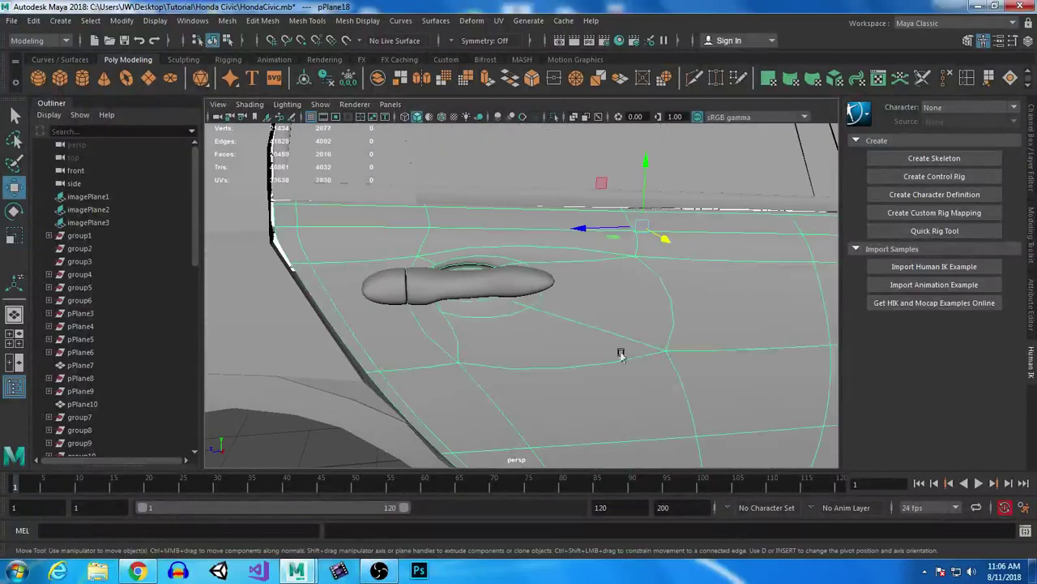
# Unsmooth the rear door, select the edge above the recess, and check it against the reference line in the side view.
pyautogui.press('space')
pyautogui.press('space')
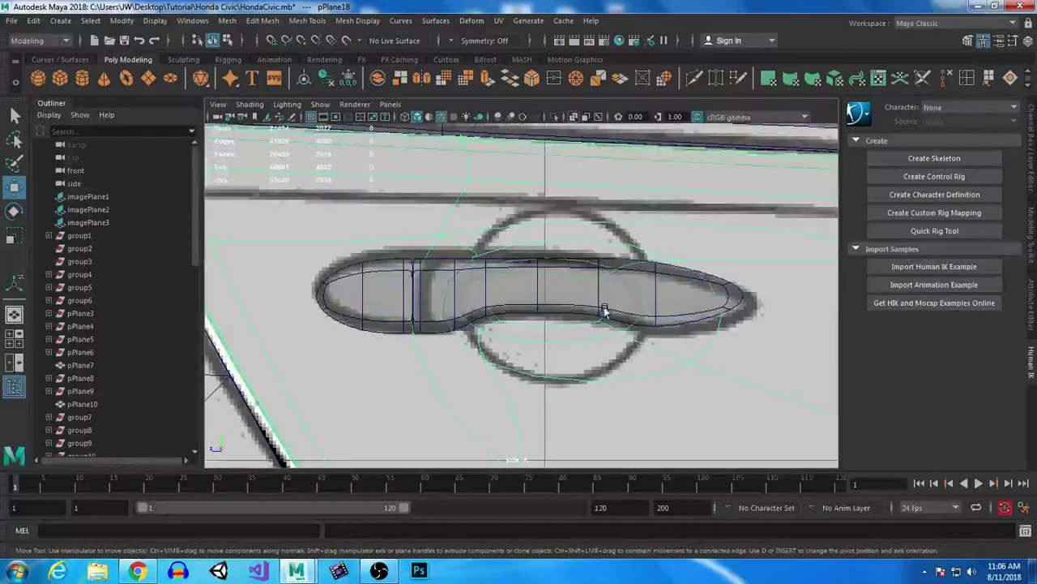
pyautogui.press('1')
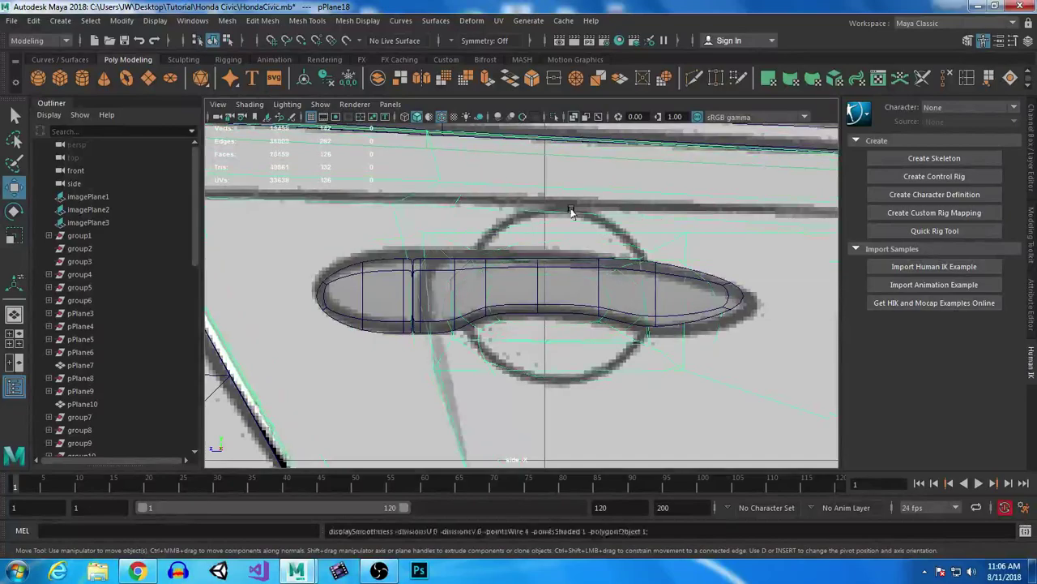
pyautogui.keyDown('alt'); pyautogui.moveTo(592, 209); pyautogui.dragTo(573, 253, button='middle'); pyautogui.keyUp('alt')
pyautogui.moveTo(565, 241); pyautogui.dragTo(567, 174, button='right')
pyautogui.click(574, 241)
pyautogui.keyDown('alt'); pyautogui.moveTo(759, 316); pyautogui.dragTo(556, 317, button='middle'); pyautogui.keyUp('alt')
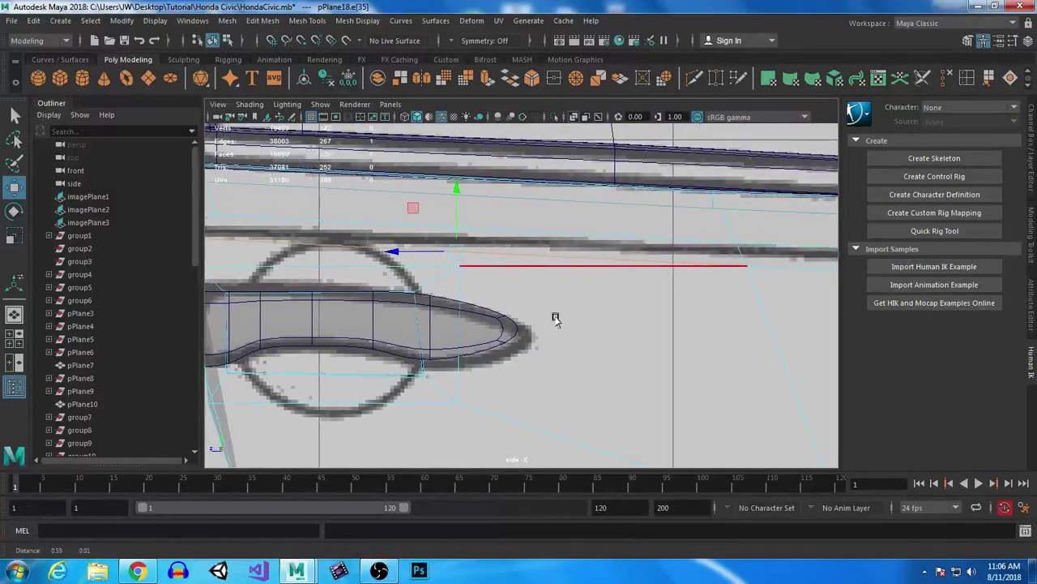
pyautogui.scroll(-3, 621, 329)
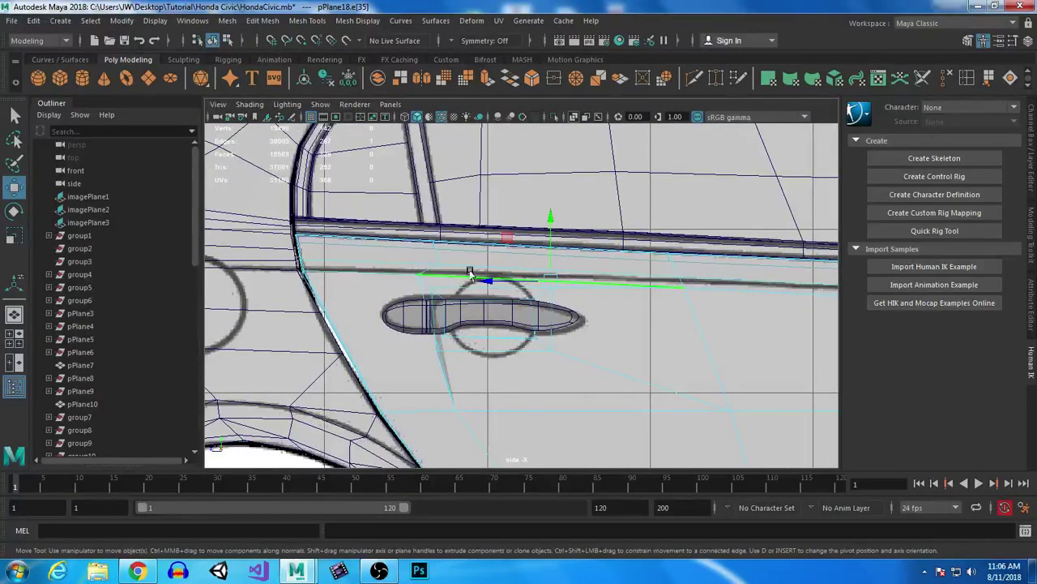
pyautogui.keyDown('alt'); pyautogui.moveTo(655, 262); pyautogui.dragTo(709, 397, button='right'); pyautogui.keyUp('alt')
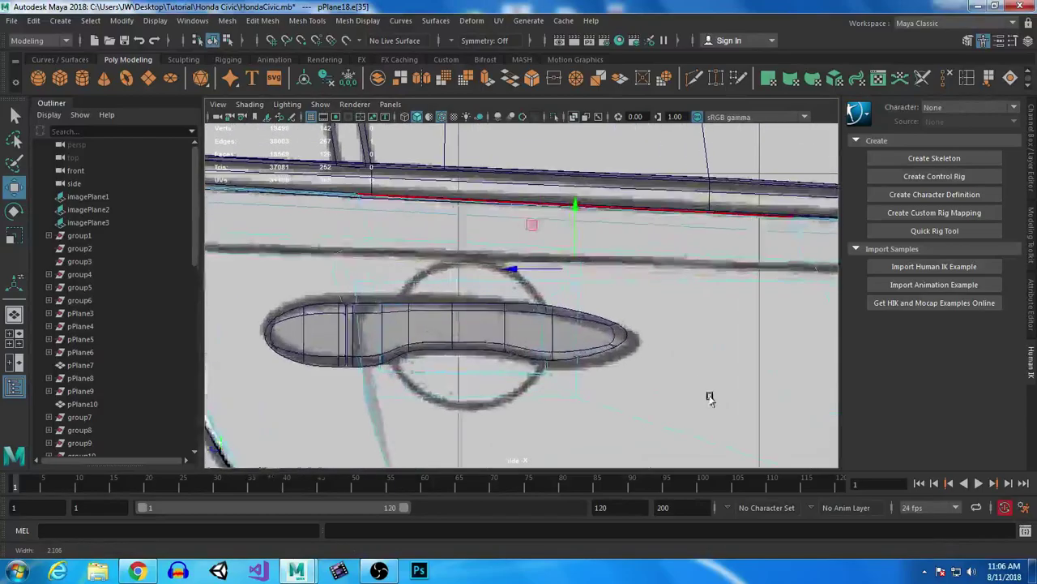
pyautogui.press('space')
pyautogui.press('space')
pyautogui.keyDown('alt'); pyautogui.moveTo(602, 315); pyautogui.dragTo(572, 299); pyautogui.keyUp('alt')
pyautogui.press('space')
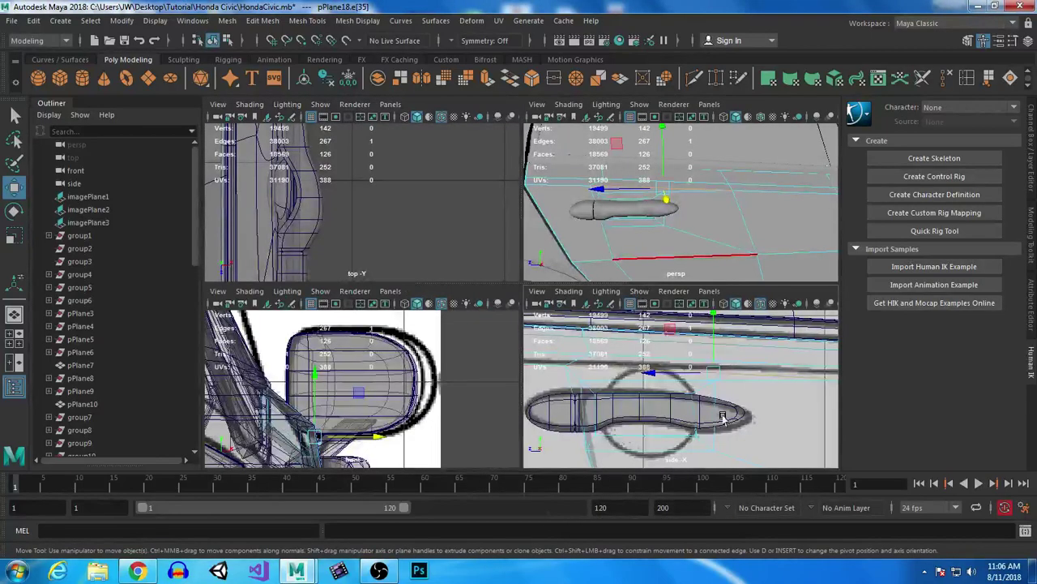
pyautogui.press('space')
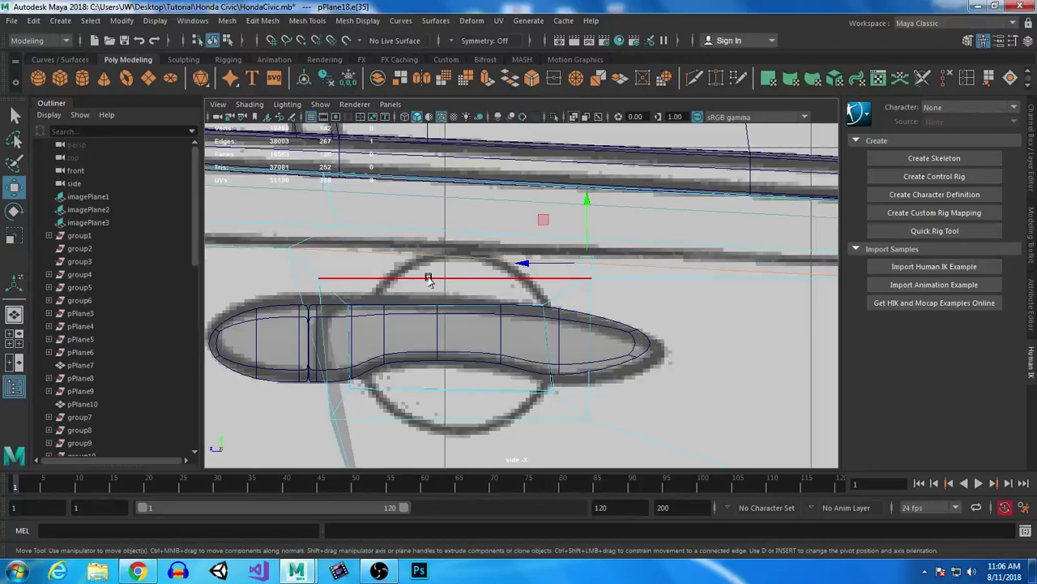
# Select the edge rings around the rear door's recess in the side view and scale them taller.
pyautogui.doubleClick(428, 278)
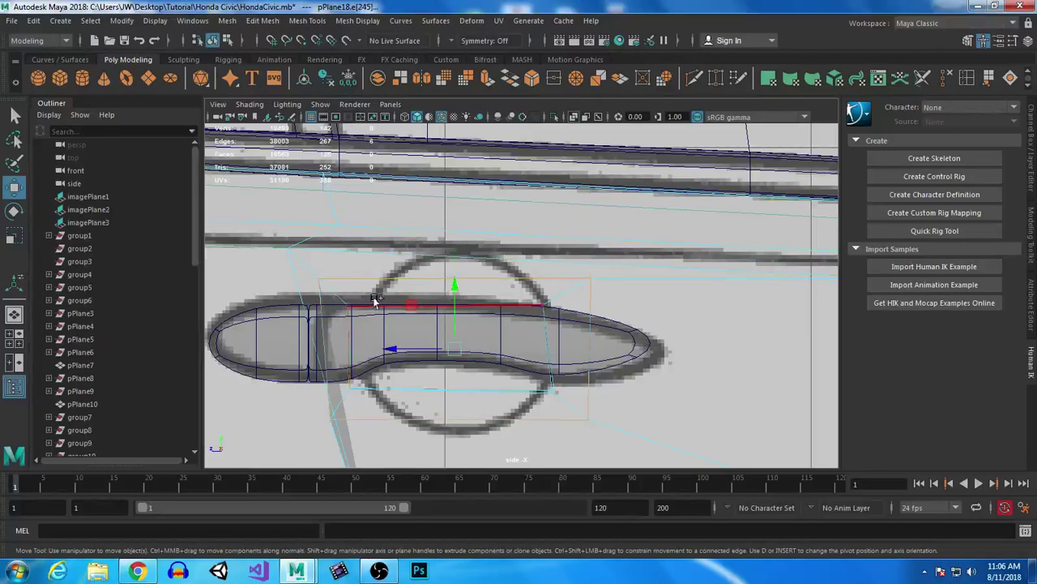
pyautogui.keyDown('shift'); pyautogui.doubleClick(418, 395); pyautogui.keyUp('shift')
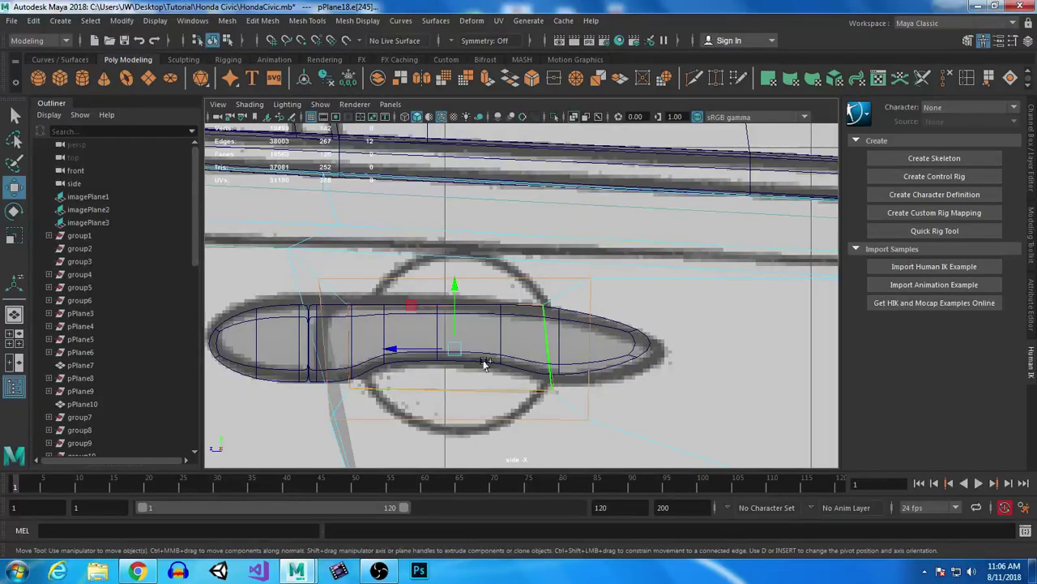
pyautogui.moveTo(453, 353); pyautogui.dragTo(516, 411)
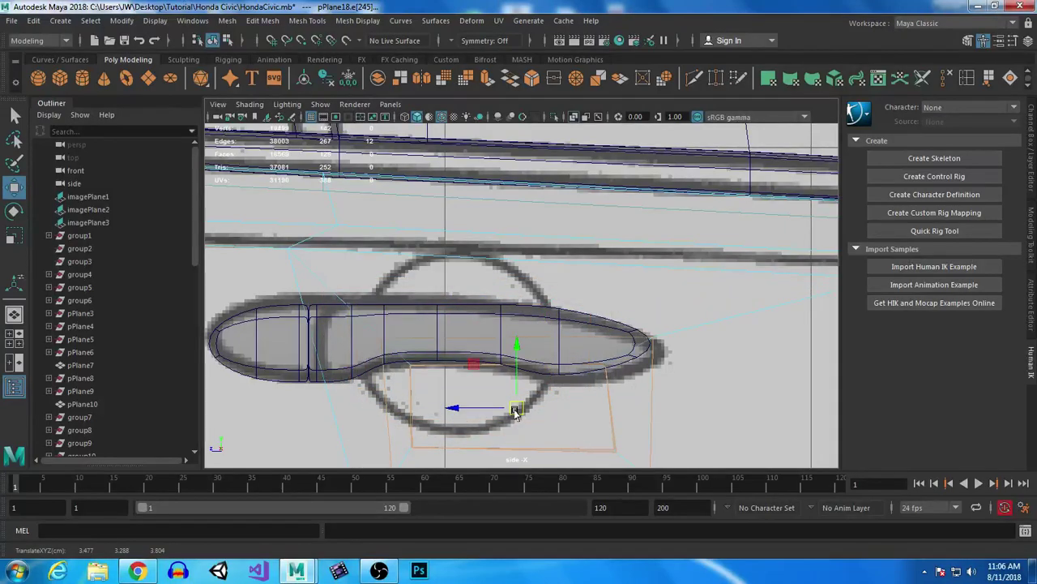
pyautogui.hotkey('ctrl', 'z')
pyautogui.press('r')
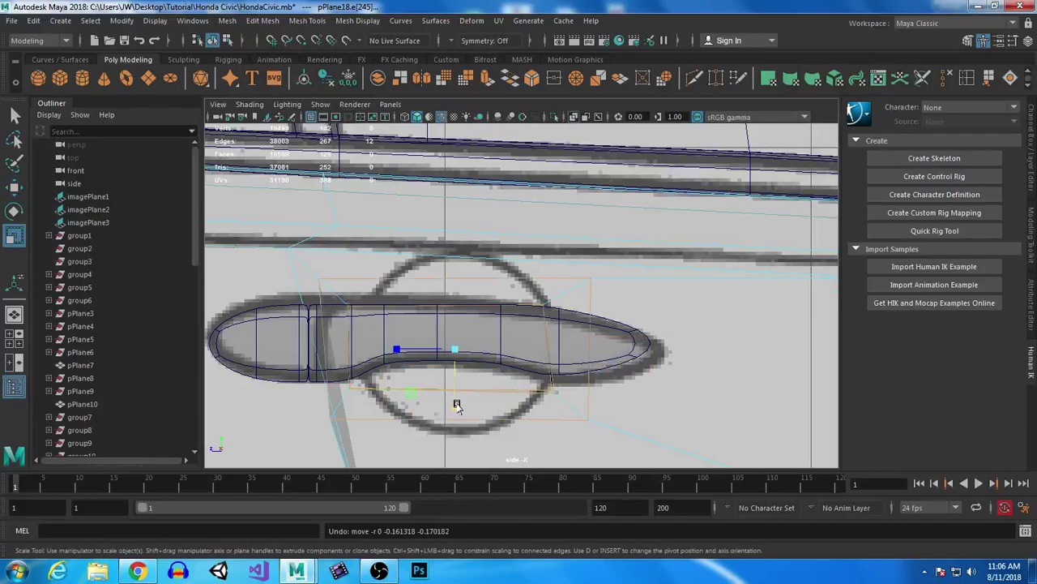
pyautogui.press('w')
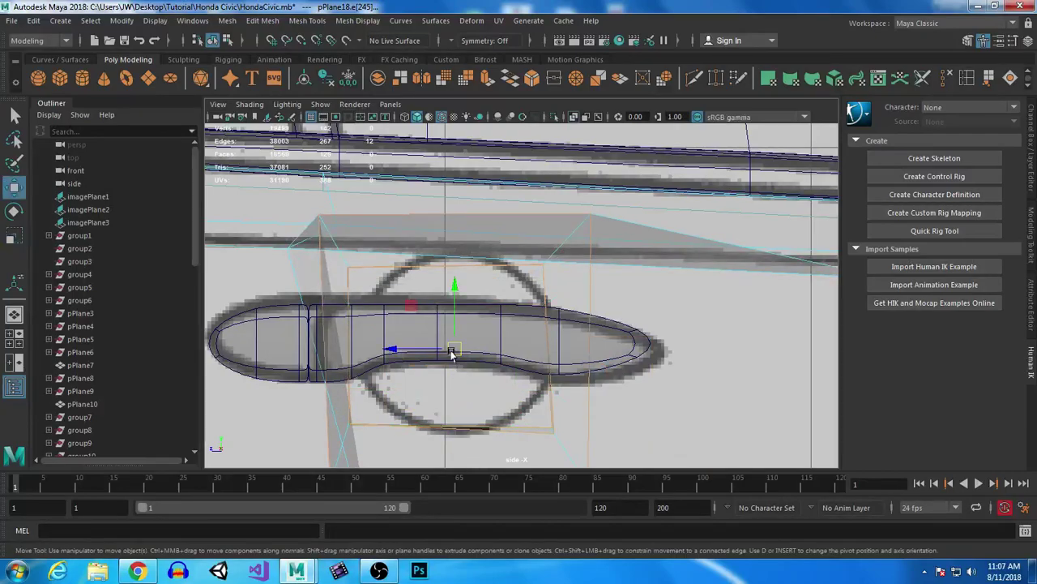
# Move the recess's edge rings down and toward the car's front, and scale the outer ring's height to about 0.81.
pyautogui.moveTo(454, 352); pyautogui.dragTo(517, 412)
pyautogui.keyDown('alt'); pyautogui.moveTo(527, 351); pyautogui.dragTo(486, 213, button='middle'); pyautogui.keyUp('alt')
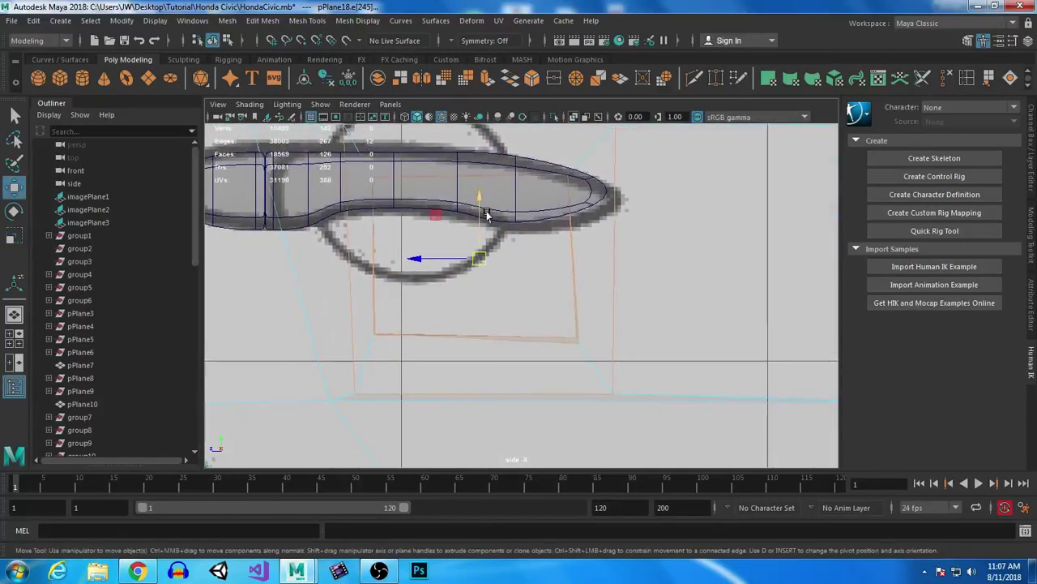
pyautogui.moveTo(478, 196); pyautogui.dragTo(479, 188)
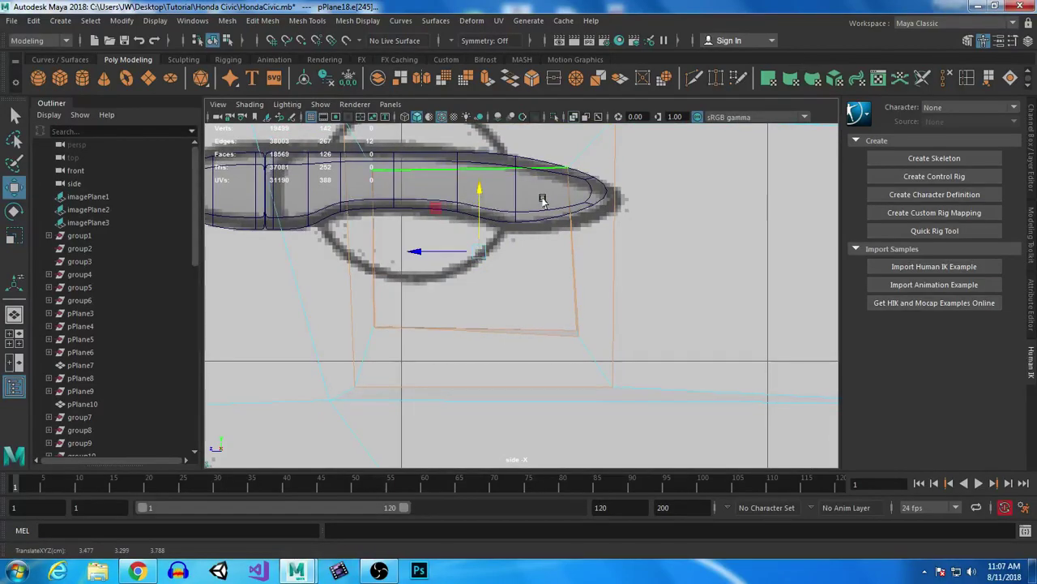
pyautogui.keyDown('alt'); pyautogui.moveTo(544, 218); pyautogui.dragTo(592, 281, button='middle'); pyautogui.keyUp('alt')
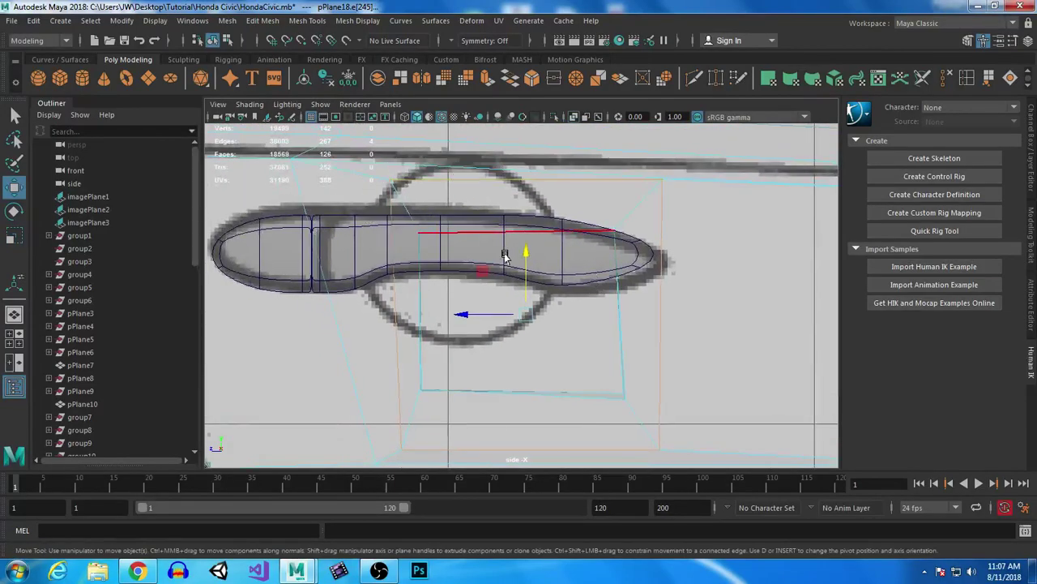
pyautogui.press('r')
pyautogui.moveTo(523, 366); pyautogui.dragTo(524, 360)
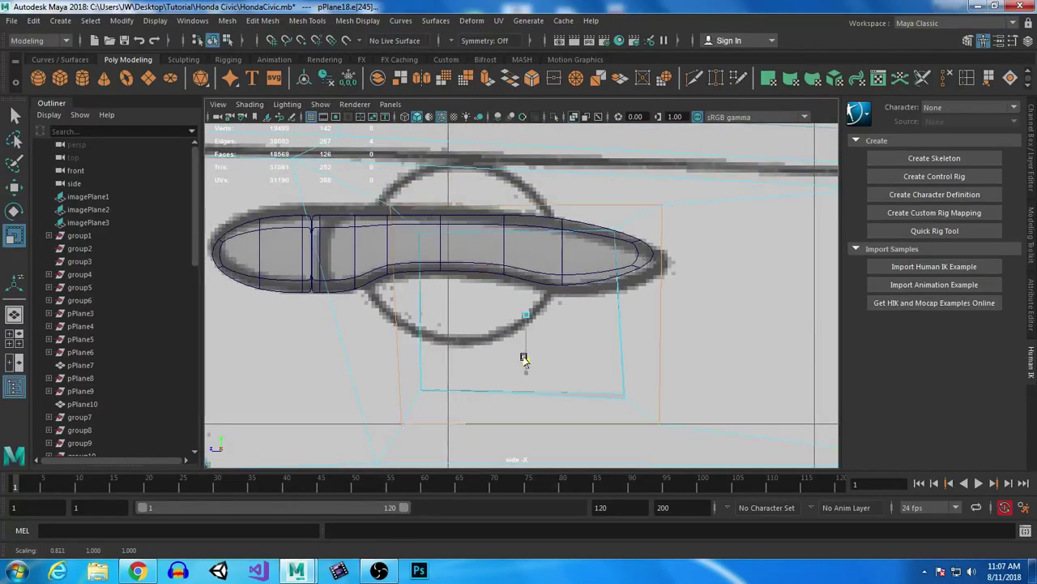
# In object mode, move both parts of the rear door handle down and forward to sit over the shifted recess.
pyautogui.moveTo(275, 258); pyautogui.dragTo(352, 203, button='right')
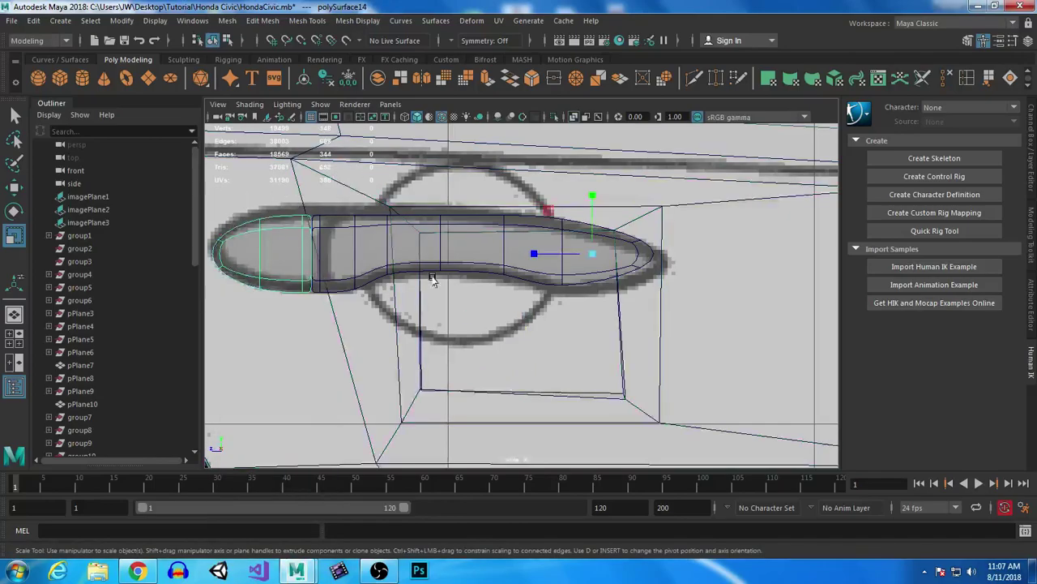
pyautogui.press('w')
pyautogui.moveTo(590, 253); pyautogui.dragTo(657, 309)
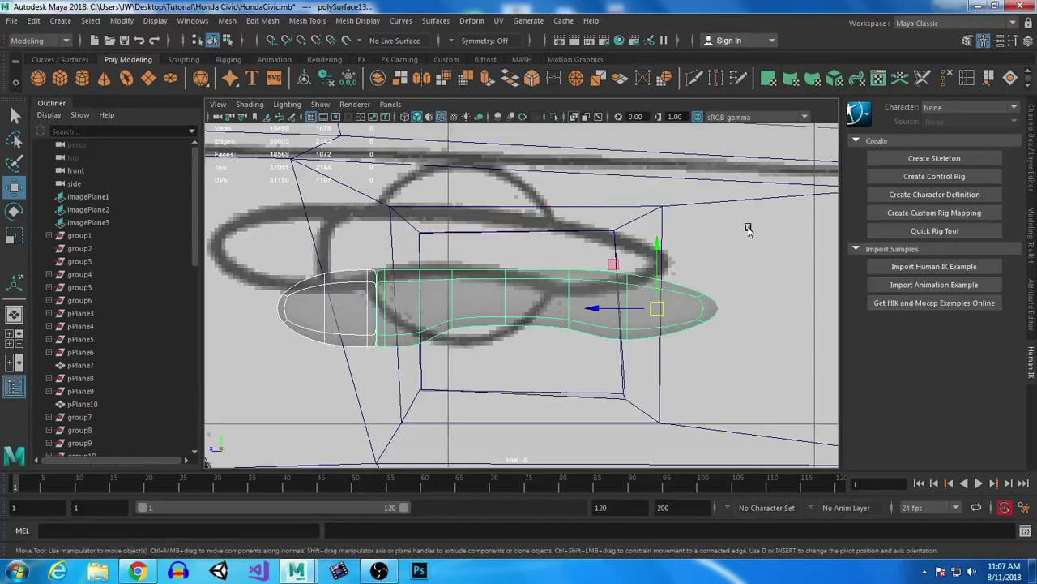
pyautogui.click(744, 261)
# View the car in perspective and compare the rear handle and recess with the front door's.
pyautogui.press('space')
pyautogui.press('space')
pyautogui.keyDown('alt'); pyautogui.moveTo(741, 267); pyautogui.dragTo(559, 243, button='right'); pyautogui.keyUp('alt')
pyautogui.click(442, 398)
pyautogui.keyDown('alt'); pyautogui.moveTo(521, 349); pyautogui.dragTo(478, 324, button='middle'); pyautogui.keyUp('alt')
pyautogui.keyDown('alt'); pyautogui.moveTo(478, 324); pyautogui.dragTo(538, 322); pyautogui.keyUp('alt')
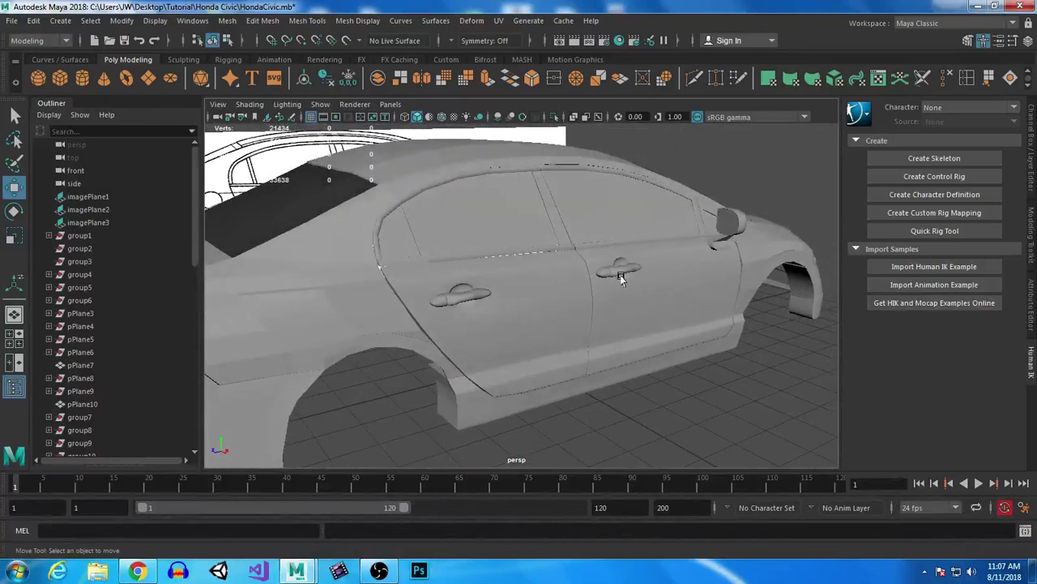
# On the unsmoothed rear door, select edges of the recess's rim and adjust their depth along the X axis.
pyautogui.keyDown('alt'); pyautogui.moveTo(447, 320); pyautogui.dragTo(529, 282); pyautogui.keyUp('alt')
pyautogui.keyDown('alt'); pyautogui.moveTo(527, 282); pyautogui.dragTo(596, 379, button='right'); pyautogui.keyUp('alt')
pyautogui.keyDown('alt'); pyautogui.moveTo(595, 379); pyautogui.dragTo(556, 377); pyautogui.keyUp('alt')
pyautogui.click(533, 341)
pyautogui.moveTo(505, 316); pyautogui.dragTo(507, 251, button='right')
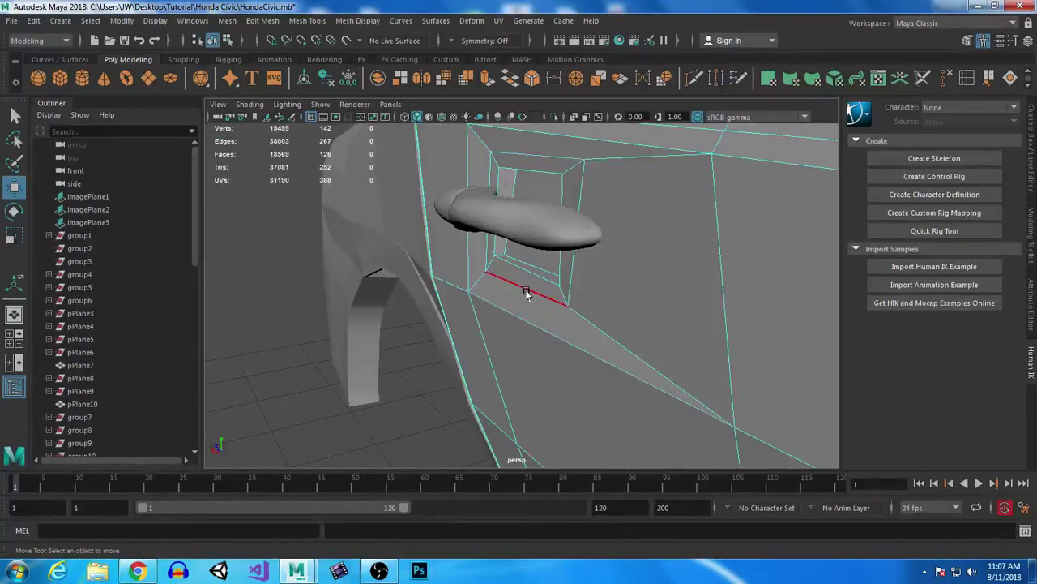
pyautogui.click(527, 294)
pyautogui.keyDown('alt'); pyautogui.moveTo(572, 394); pyautogui.dragTo(531, 361); pyautogui.keyUp('alt')
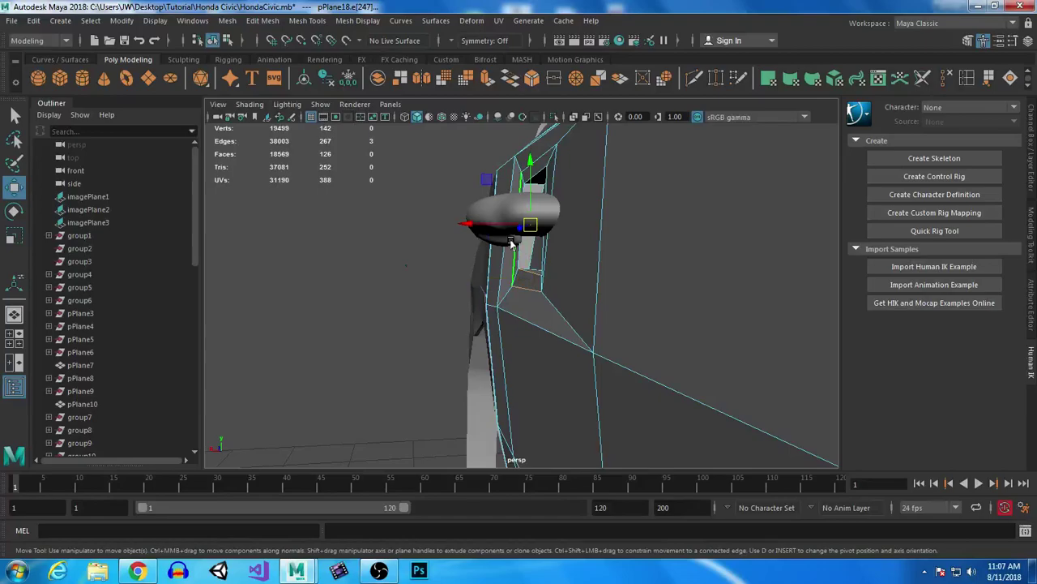
pyautogui.keyDown('alt'); pyautogui.moveTo(477, 317); pyautogui.dragTo(466, 315); pyautogui.keyUp('alt')
pyautogui.moveTo(465, 277); pyautogui.dragTo(525, 198)
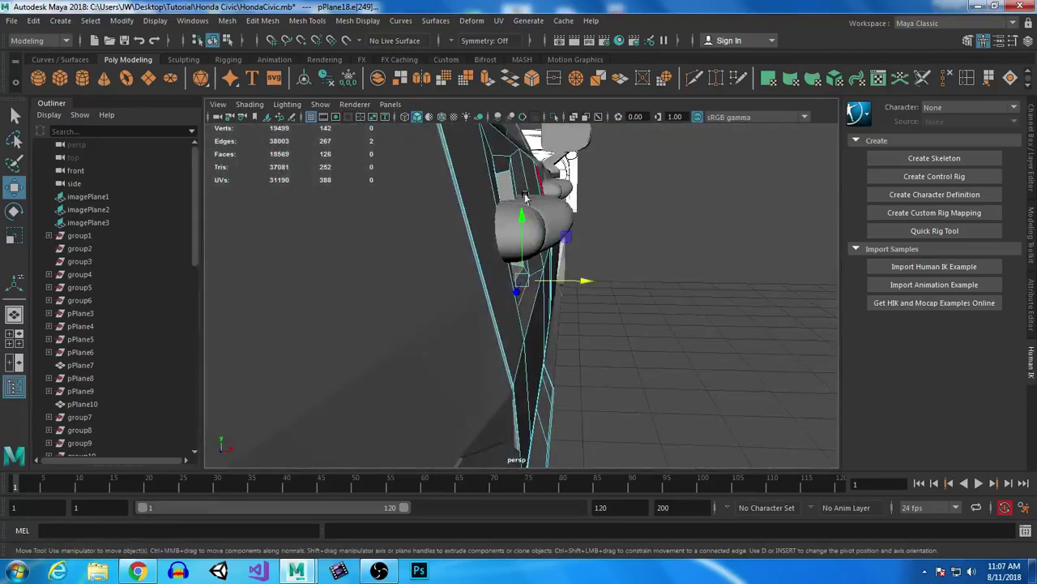
pyautogui.keyDown('shift'); pyautogui.click(508, 152); pyautogui.keyUp('shift')
pyautogui.moveTo(565, 164); pyautogui.dragTo(523, 269)
# Adjust the depth of the recess's lower rim edges and a single upper edge along the X axis.
pyautogui.click(523, 269)
pyautogui.keyDown('alt'); pyautogui.moveTo(590, 257); pyautogui.dragTo(541, 296); pyautogui.keyUp('alt')
pyautogui.keyDown('shift'); pyautogui.click(523, 286); pyautogui.keyUp('shift')
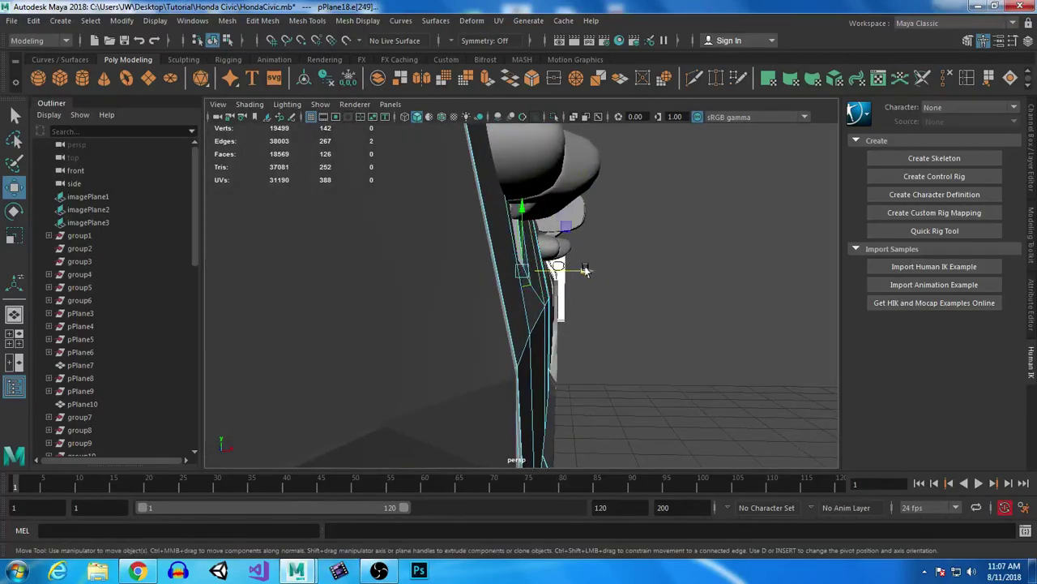
pyautogui.keyDown('alt'); pyautogui.moveTo(591, 270); pyautogui.dragTo(600, 249); pyautogui.keyUp('alt')
pyautogui.click(533, 251)
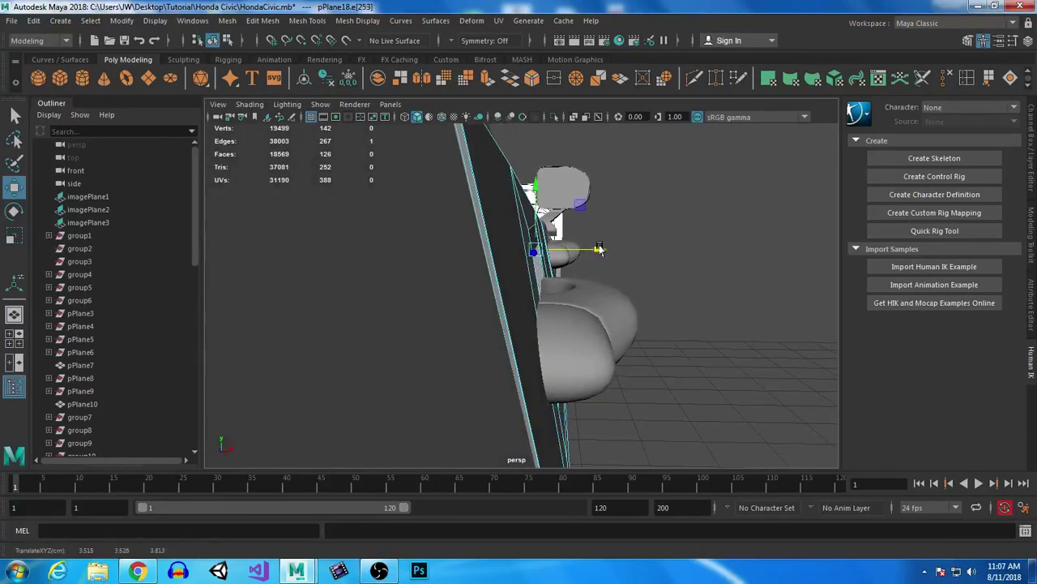
# Smooth the rear door, check the handle and recess in object mode, and save the scene.
pyautogui.press('3')
pyautogui.keyDown('alt'); pyautogui.moveTo(729, 347); pyautogui.dragTo(542, 376); pyautogui.keyUp('alt')
pyautogui.moveTo(574, 196); pyautogui.dragTo(609, 187, button='right')
pyautogui.click(344, 344)
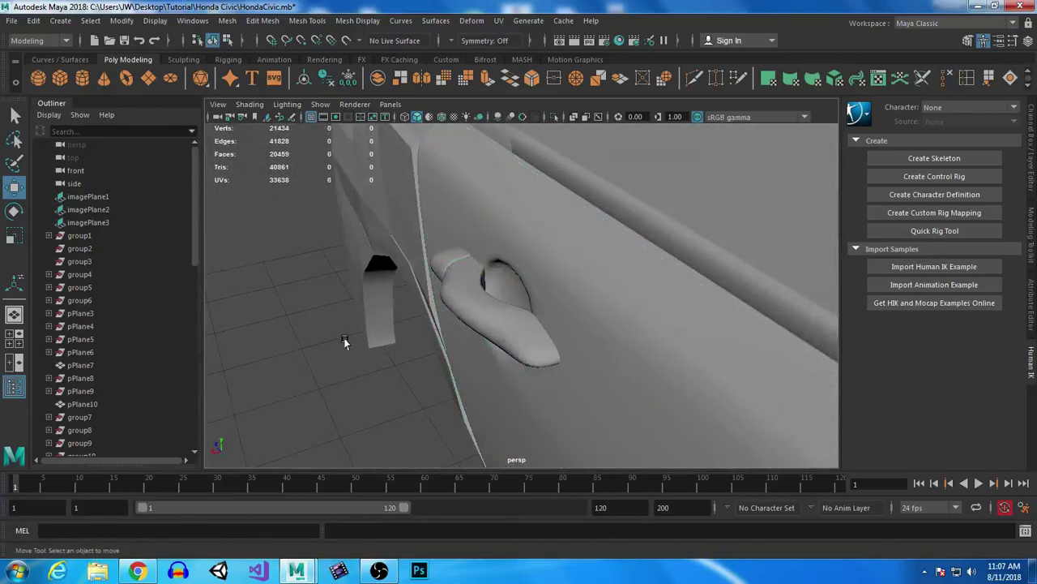
pyautogui.keyDown('alt'); pyautogui.moveTo(467, 333); pyautogui.dragTo(389, 398); pyautogui.keyUp('alt')
pyautogui.moveTo(389, 398)
pyautogui.keyDown('alt'); pyautogui.mouseDown(button='right')
pyautogui.moveTo(485, 425)
pyautogui.moveTo(389, 398)
pyautogui.mouseUp(button='right'); pyautogui.keyUp('alt')
pyautogui.keyDown('alt'); pyautogui.moveTo(389, 397); pyautogui.dragTo(634, 392); pyautogui.keyUp('alt')
pyautogui.hotkey('ctrl', 's')
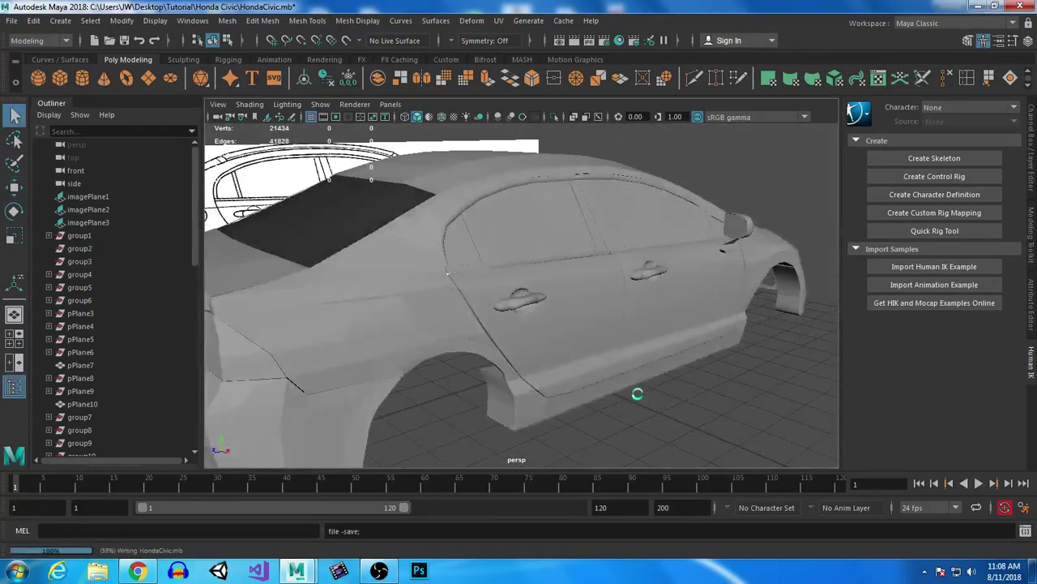
# Select both doors together with their handles and turn off their smooth preview.
pyautogui.click(591, 326)
pyautogui.keyDown('alt'); pyautogui.moveTo(641, 296); pyautogui.dragTo(528, 287); pyautogui.keyUp('alt')
pyautogui.keyDown('alt'); pyautogui.moveTo(528, 286); pyautogui.dragTo(479, 382, button='right'); pyautogui.keyUp('alt')
pyautogui.click(501, 425)
pyautogui.keyDown('shift'); pyautogui.click(502, 425); pyautogui.keyUp('shift')
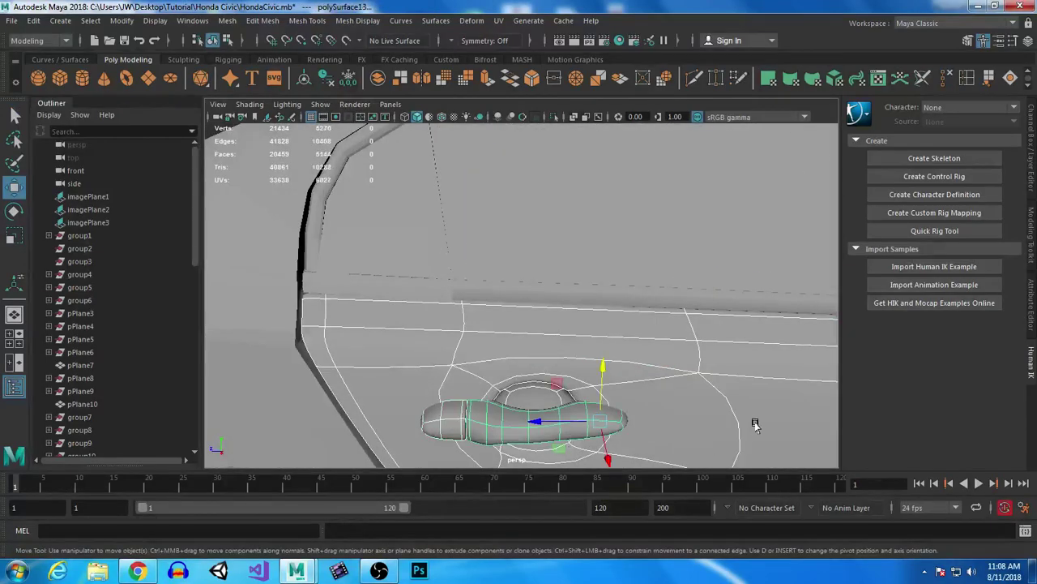
pyautogui.keyDown('alt'); pyautogui.moveTo(755, 424); pyautogui.dragTo(286, 360, button='middle'); pyautogui.keyUp('alt')
pyautogui.click(618, 352)
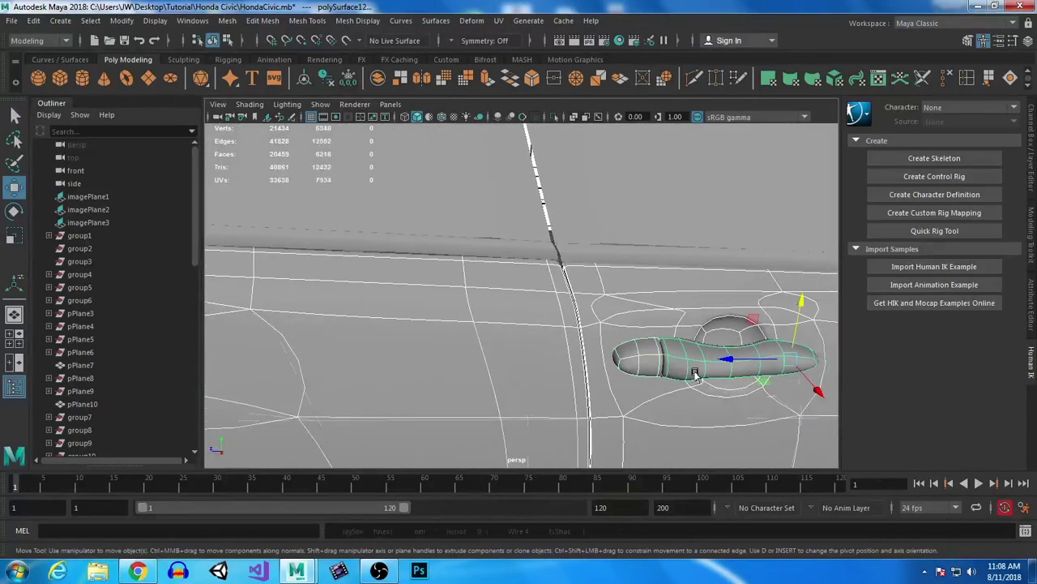
pyautogui.press('1')
# Group the doors and handles, mirror a copy of the group to the car's other side, and save the scene.
pyautogui.keyDown('alt'); pyautogui.moveTo(688, 364); pyautogui.dragTo(547, 280, button='right'); pyautogui.keyUp('alt')
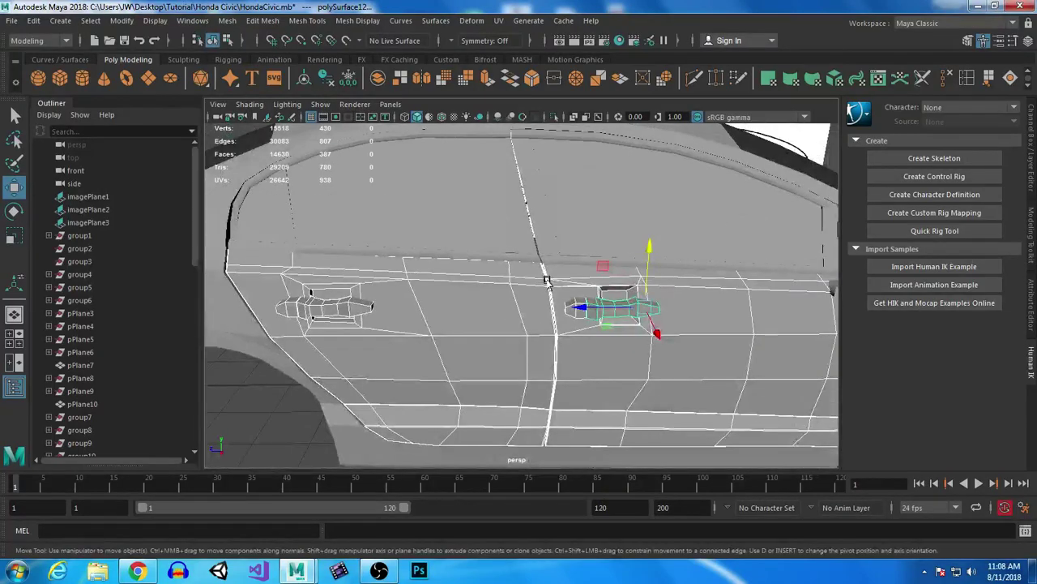
pyautogui.keyDown('shift'); pyautogui.click(547, 281); pyautogui.keyUp('shift')
pyautogui.hotkey('ctrl', 'g')
pyautogui.press('3')
pyautogui.keyDown('alt'); pyautogui.moveTo(549, 280); pyautogui.dragTo(597, 373); pyautogui.keyUp('alt')
pyautogui.click(341, 300)
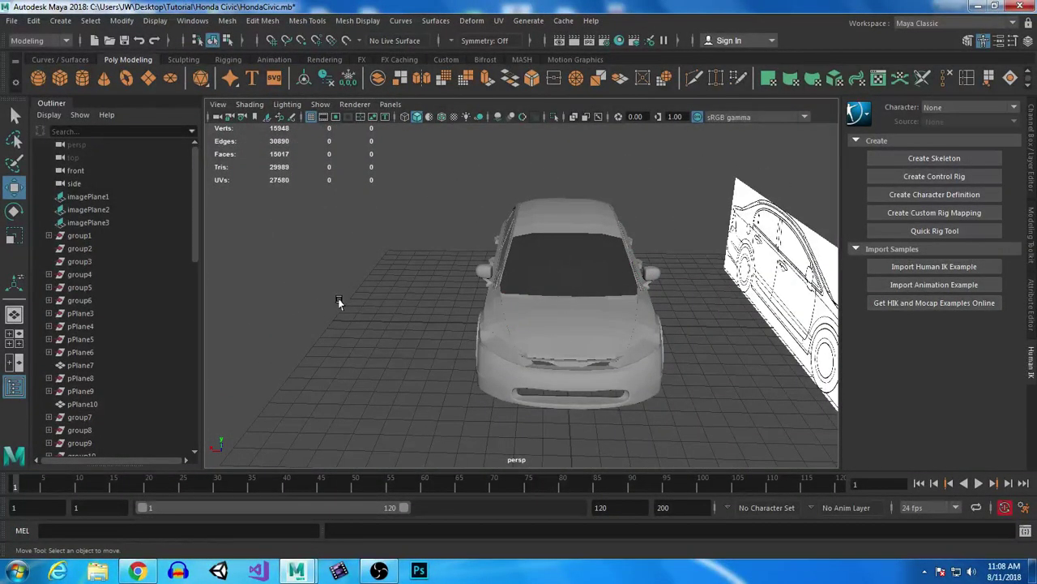
pyautogui.keyDown('alt'); pyautogui.moveTo(434, 292); pyautogui.dragTo(506, 301); pyautogui.keyUp('alt')
pyautogui.hotkey('ctrl', 's')
# Inspect the car from the rear and side, checking the doors and handles against the surrounding bodywork.
pyautogui.keyDown('alt'); pyautogui.moveTo(491, 248); pyautogui.dragTo(639, 412, button='right'); pyautogui.keyUp('alt')
pyautogui.keyDown('alt'); pyautogui.moveTo(640, 413); pyautogui.dragTo(500, 433, button='middle'); pyautogui.keyUp('alt')
pyautogui.keyDown('alt'); pyautogui.moveTo(500, 434); pyautogui.dragTo(524, 396); pyautogui.keyUp('alt')
pyautogui.keyDown('alt'); pyautogui.moveTo(523, 396); pyautogui.dragTo(518, 342, button='right'); pyautogui.keyUp('alt')
pyautogui.keyDown('alt'); pyautogui.moveTo(467, 313); pyautogui.dragTo(618, 344); pyautogui.keyUp('alt')
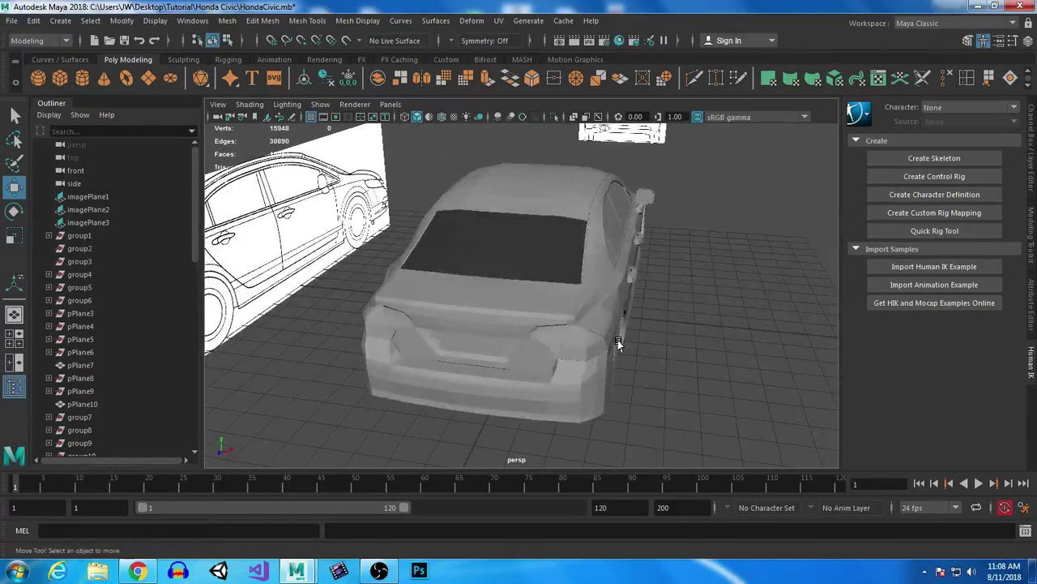
pyautogui.keyDown('alt'); pyautogui.moveTo(618, 343); pyautogui.dragTo(565, 303); pyautogui.keyUp('alt')
pyautogui.keyDown('alt'); pyautogui.moveTo(565, 303); pyautogui.dragTo(500, 257, button='middle'); pyautogui.keyUp('alt')
pyautogui.keyDown('alt'); pyautogui.moveTo(496, 293); pyautogui.dragTo(389, 270); pyautogui.keyUp('alt')
pyautogui.keyDown('alt'); pyautogui.moveTo(754, 232); pyautogui.dragTo(631, 311); pyautogui.keyUp('alt')
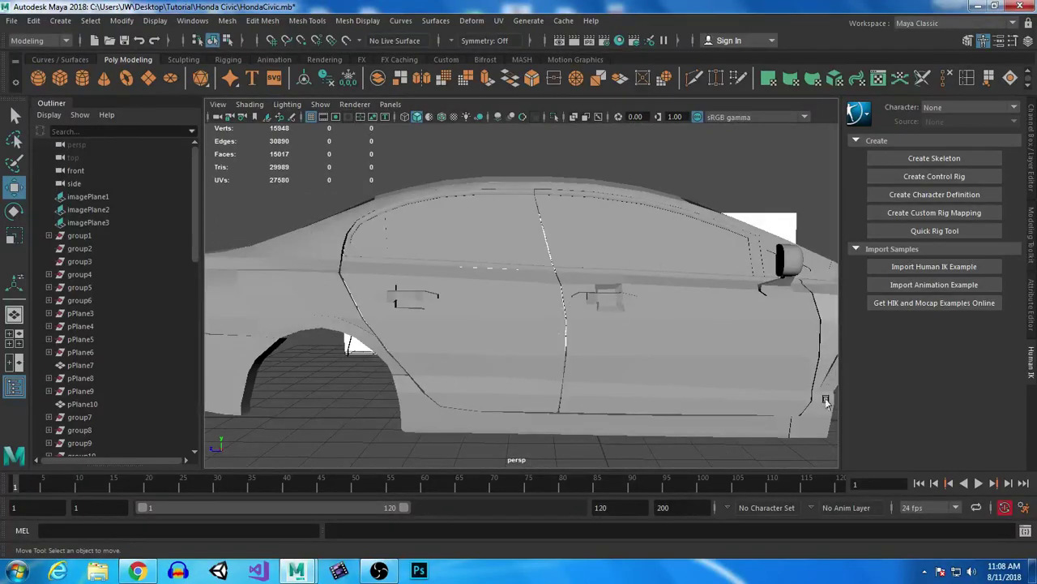
pyautogui.keyDown('alt'); pyautogui.moveTo(766, 358); pyautogui.dragTo(591, 345); pyautogui.keyUp('alt')
pyautogui.keyDown('alt'); pyautogui.moveTo(385, 341); pyautogui.dragTo(503, 352); pyautogui.keyUp('alt')
pyautogui.keyDown('alt'); pyautogui.moveTo(469, 324); pyautogui.dragTo(556, 300, button='middle'); pyautogui.keyUp('alt')
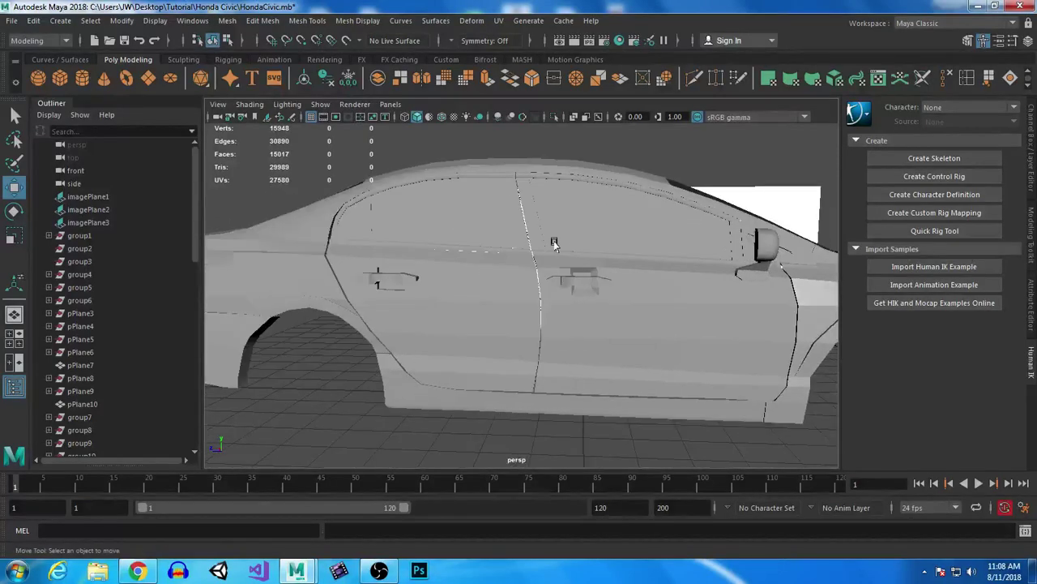
# Try to shift the vertices at the front door's rear edge along the Z axis, undo the move, and return to object mode.
pyautogui.keyDown('alt'); pyautogui.moveTo(556, 243); pyautogui.dragTo(651, 318, button='right'); pyautogui.keyUp('alt')
pyautogui.rightClick(713, 224)
pyautogui.click(680, 259)
pyautogui.moveTo(691, 197); pyautogui.dragTo(632, 197, button='right')
pyautogui.moveTo(614, 289); pyautogui.dragTo(710, 380)
pyautogui.moveTo(624, 348); pyautogui.dragTo(601, 346)
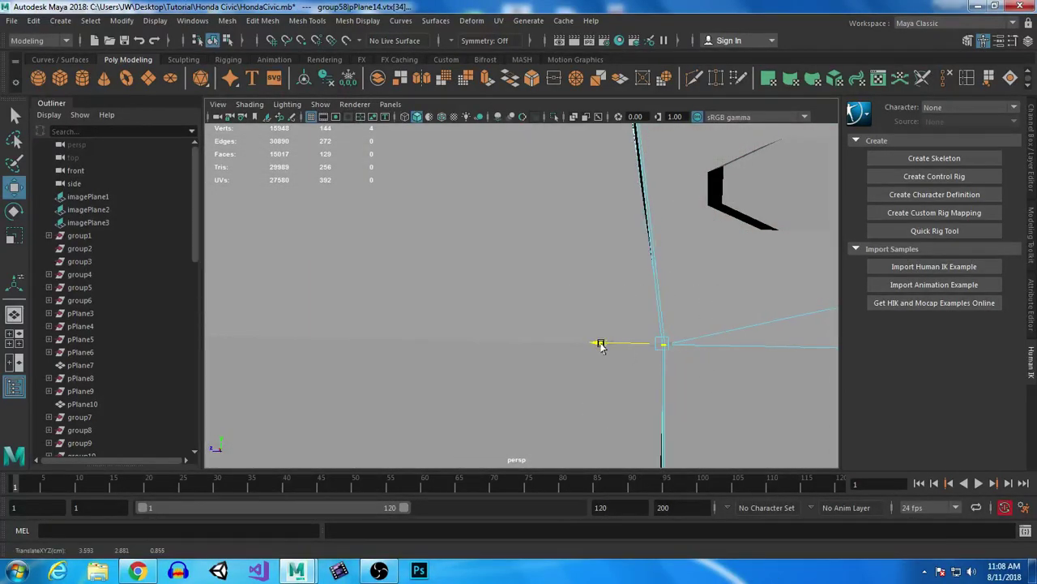
pyautogui.hotkey('ctrl', 'z')
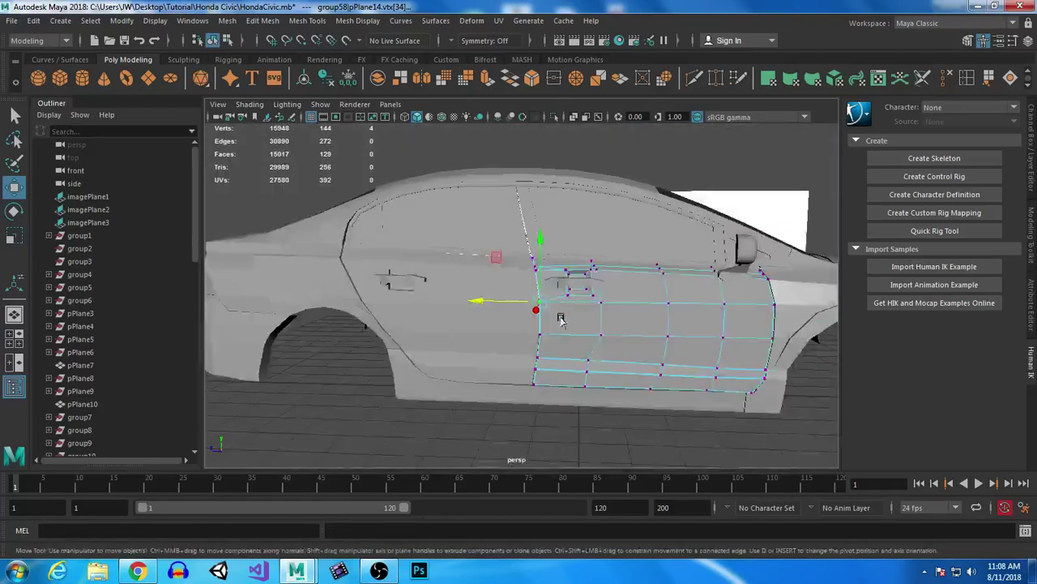
pyautogui.click(533, 435)
pyautogui.keyDown('alt'); pyautogui.moveTo(506, 444); pyautogui.dragTo(484, 304); pyautogui.keyUp('alt')
pyautogui.moveTo(516, 202); pyautogui.dragTo(577, 180, button='right')
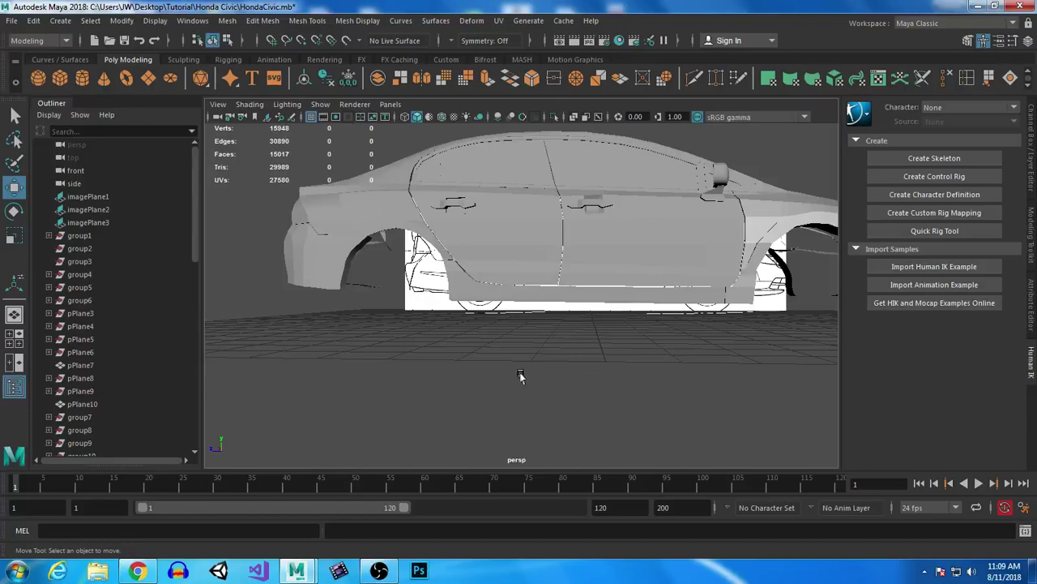
# In the side view, examine the blueprint outline around the wheels and beneath the rear bumper.
pyautogui.press('space')
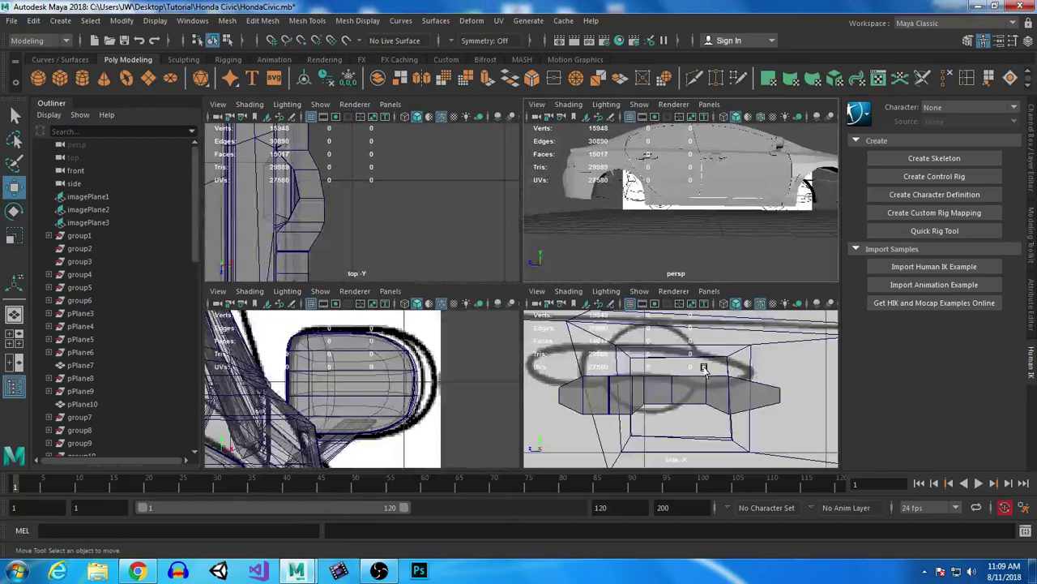
pyautogui.press('space')
pyautogui.scroll(-10, 609, 403)
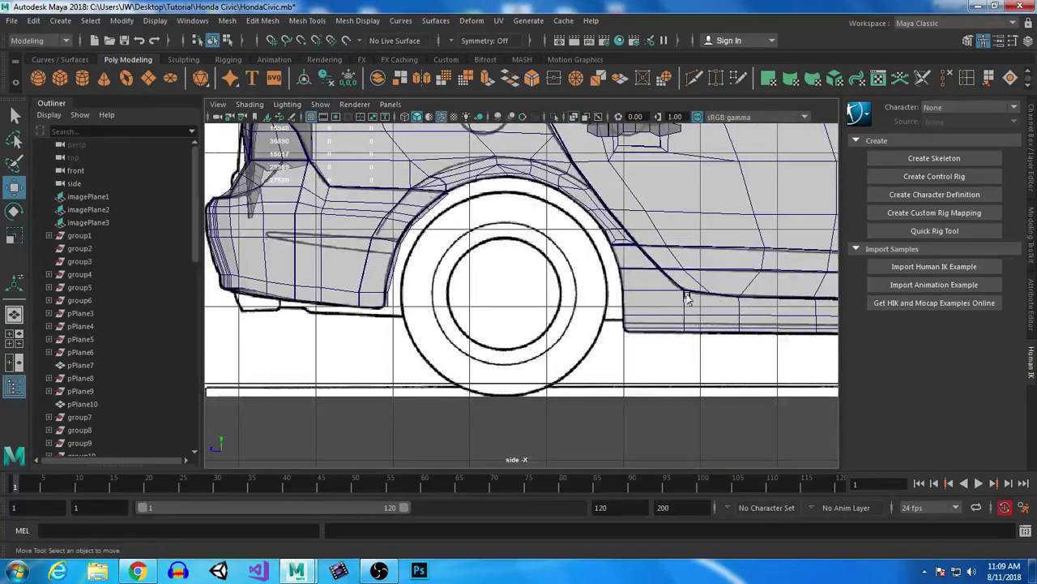
pyautogui.keyDown('alt'); pyautogui.moveTo(703, 321); pyautogui.dragTo(595, 284, button='right'); pyautogui.keyUp('alt')
pyautogui.keyDown('alt'); pyautogui.moveTo(319, 240); pyautogui.dragTo(463, 222, button='middle'); pyautogui.keyUp('alt')
pyautogui.keyDown('alt'); pyautogui.moveTo(463, 222); pyautogui.dragTo(560, 329, button='right'); pyautogui.keyUp('alt')
pyautogui.keyDown('alt'); pyautogui.moveTo(559, 329); pyautogui.dragTo(507, 375, button='middle'); pyautogui.keyUp('alt')
pyautogui.keyDown('alt'); pyautogui.moveTo(507, 375); pyautogui.dragTo(510, 194, button='right'); pyautogui.keyUp('alt')
pyautogui.keyDown('alt'); pyautogui.moveTo(703, 309); pyautogui.dragTo(505, 285, button='middle'); pyautogui.keyUp('alt')
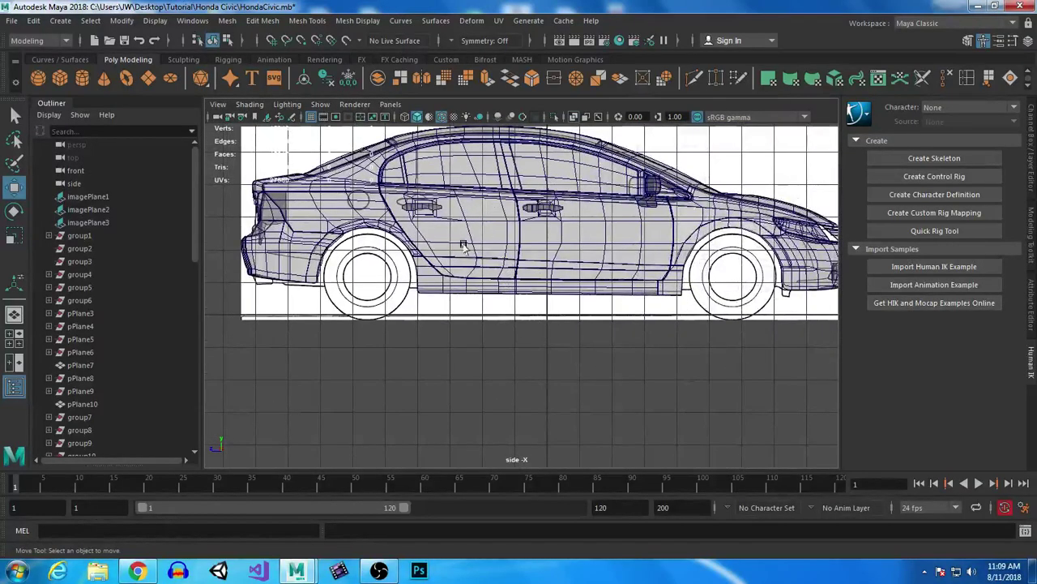
pyautogui.keyDown('alt'); pyautogui.moveTo(377, 233); pyautogui.dragTo(510, 241, button='middle'); pyautogui.keyUp('alt')
pyautogui.keyDown('alt'); pyautogui.moveTo(510, 241); pyautogui.dragTo(498, 327, button='right'); pyautogui.keyUp('alt')
pyautogui.keyDown('alt'); pyautogui.moveTo(346, 305); pyautogui.dragTo(502, 296, button='middle'); pyautogui.keyUp('alt')
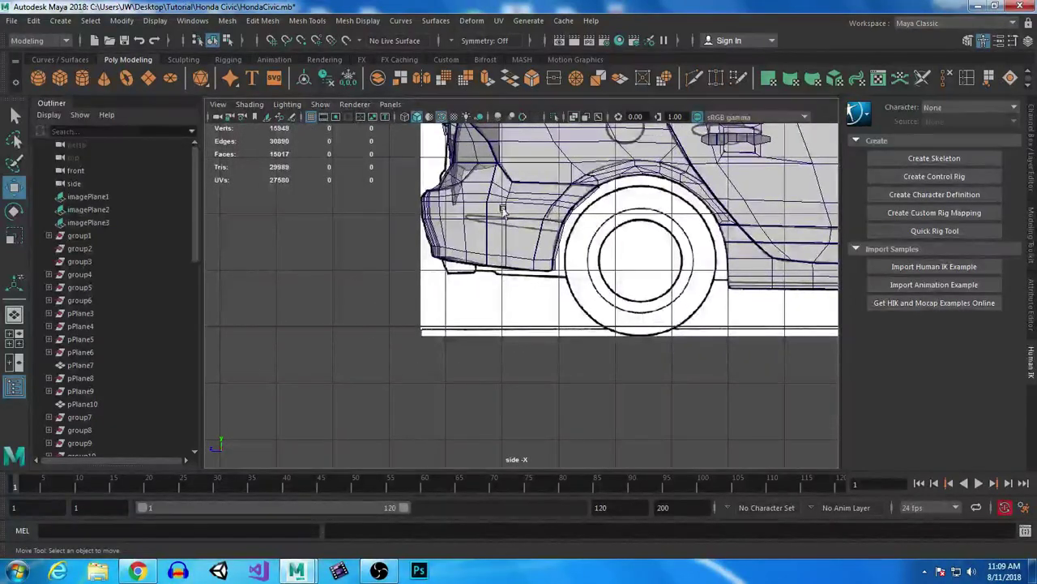
# Create a polygon cylinder beneath the rear bumper, scale it down, and rotate it about 90 degrees on X to lie lengthwise.
pyautogui.click(82, 77)
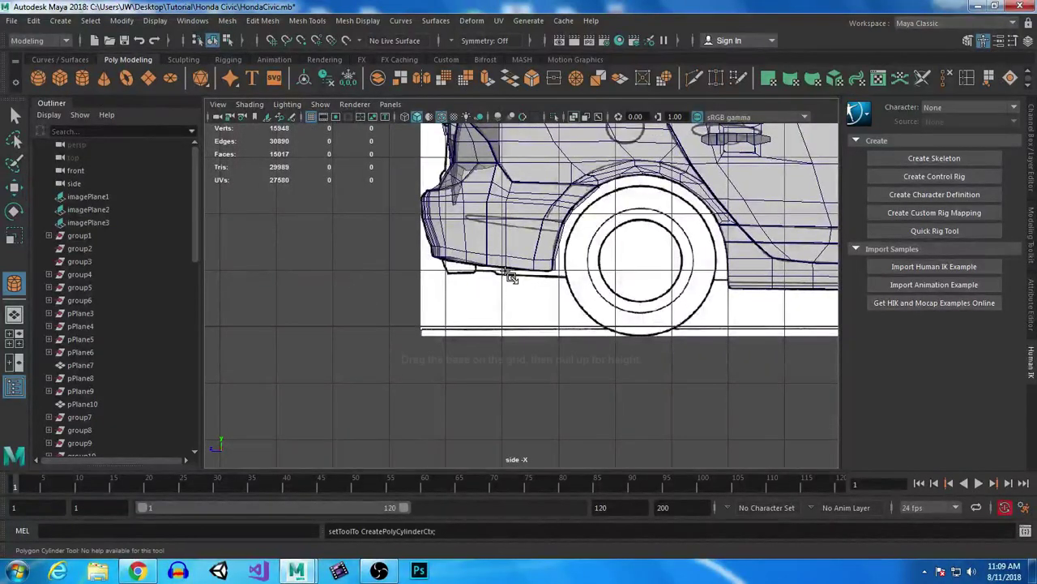
pyautogui.click(459, 268)
pyautogui.press('r')
pyautogui.moveTo(461, 269); pyautogui.dragTo(434, 255)
pyautogui.press('e')
pyautogui.moveTo(435, 212); pyautogui.dragTo(344, 310)
pyautogui.press('r')
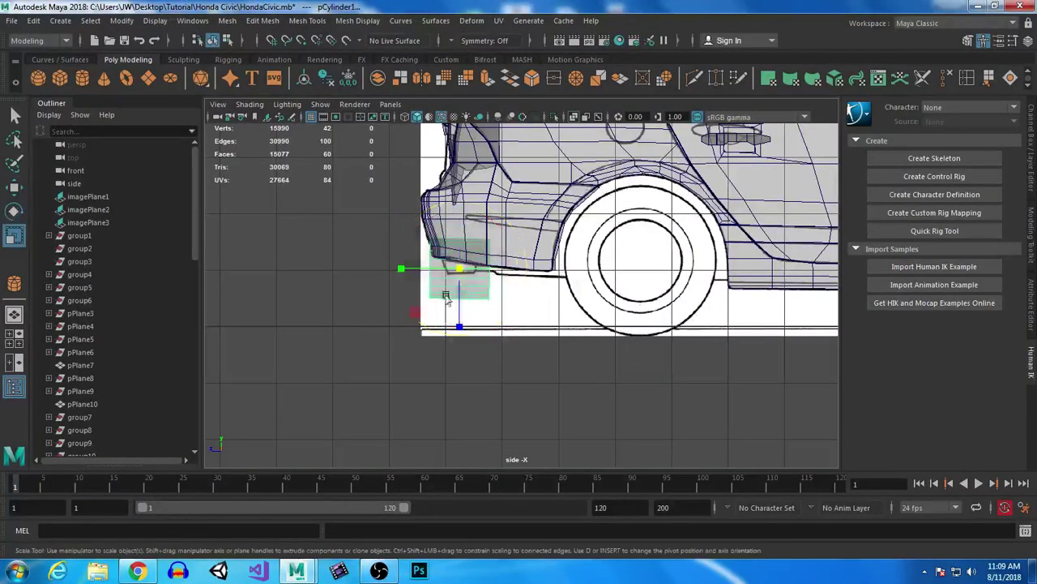
# Scale the cylinder down to about 0.166 and position it over the blueprint's exhaust tip outline.
pyautogui.moveTo(459, 270); pyautogui.dragTo(426, 276)
pyautogui.press('w')
pyautogui.moveTo(457, 204); pyautogui.dragTo(457, 200)
pyautogui.keyDown('alt'); pyautogui.moveTo(452, 166); pyautogui.dragTo(641, 454, button='right'); pyautogui.keyUp('alt')
pyautogui.keyDown('alt'); pyautogui.moveTo(426, 280); pyautogui.dragTo(608, 309, button='middle'); pyautogui.keyUp('alt')
pyautogui.keyDown('alt'); pyautogui.moveTo(527, 332); pyautogui.dragTo(600, 410, button='right'); pyautogui.keyUp('alt')
pyautogui.keyDown('alt'); pyautogui.moveTo(547, 290); pyautogui.dragTo(543, 380, button='middle'); pyautogui.keyUp('alt')
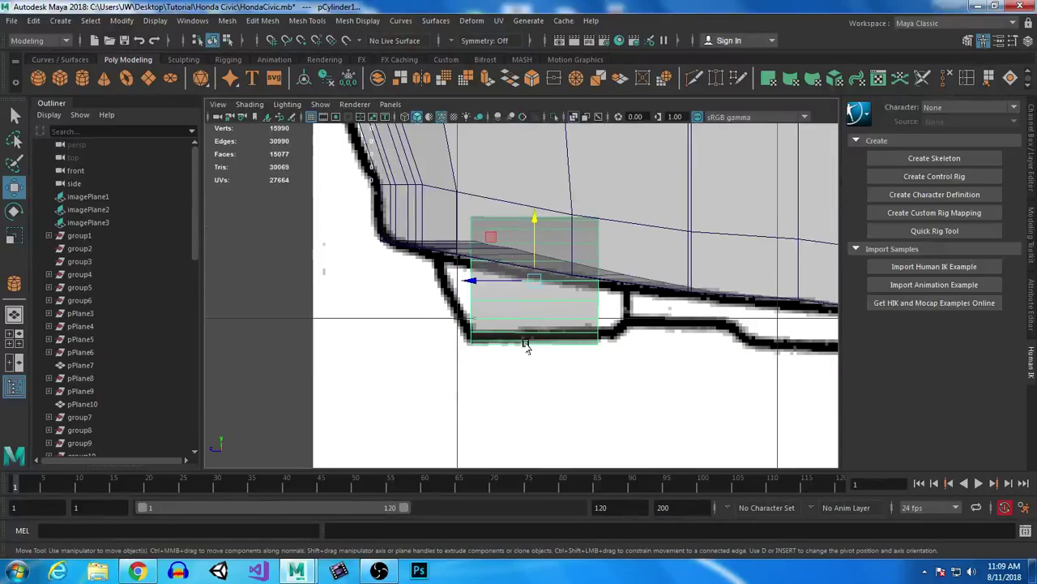
pyautogui.press('r')
pyautogui.moveTo(534, 281); pyautogui.dragTo(516, 284)
pyautogui.press('w')
pyautogui.moveTo(540, 217); pyautogui.dragTo(539, 235)
# Set the cylinder's axis subdivisions to 10.
pyautogui.click(1032, 137)
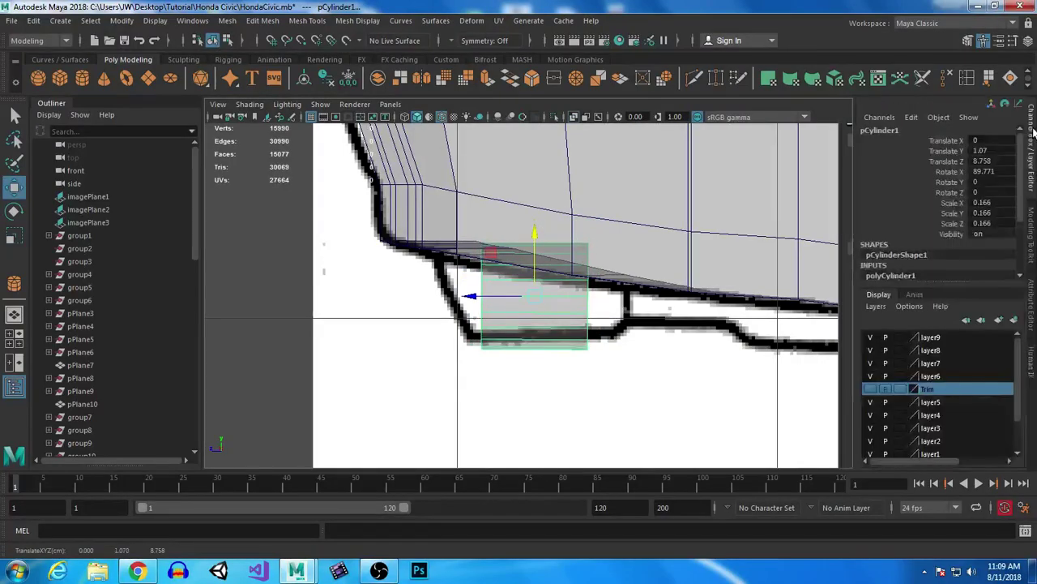
pyautogui.moveTo(1021, 182); pyautogui.dragTo(1024, 227)
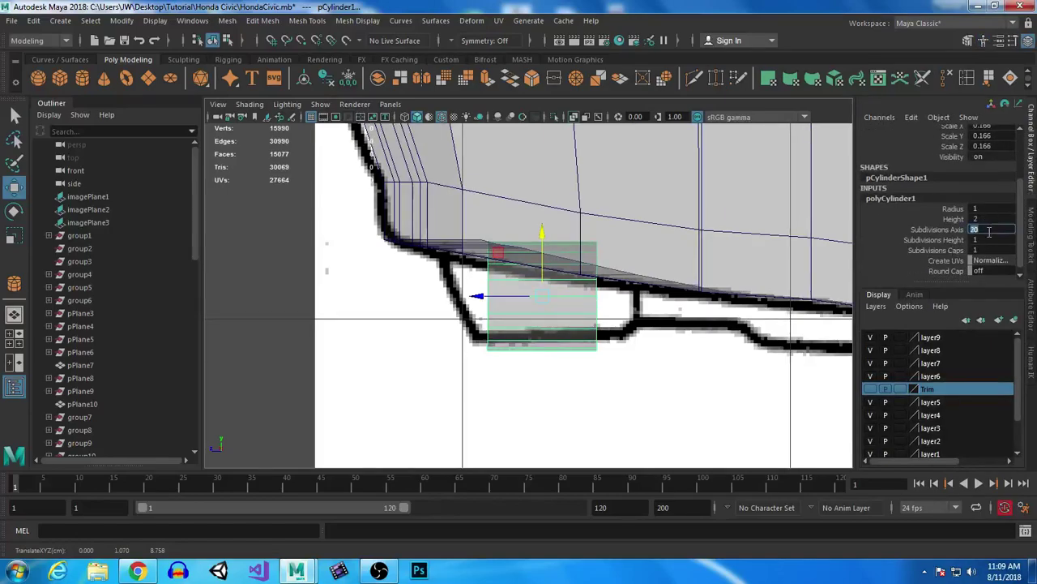
pyautogui.press('Return')
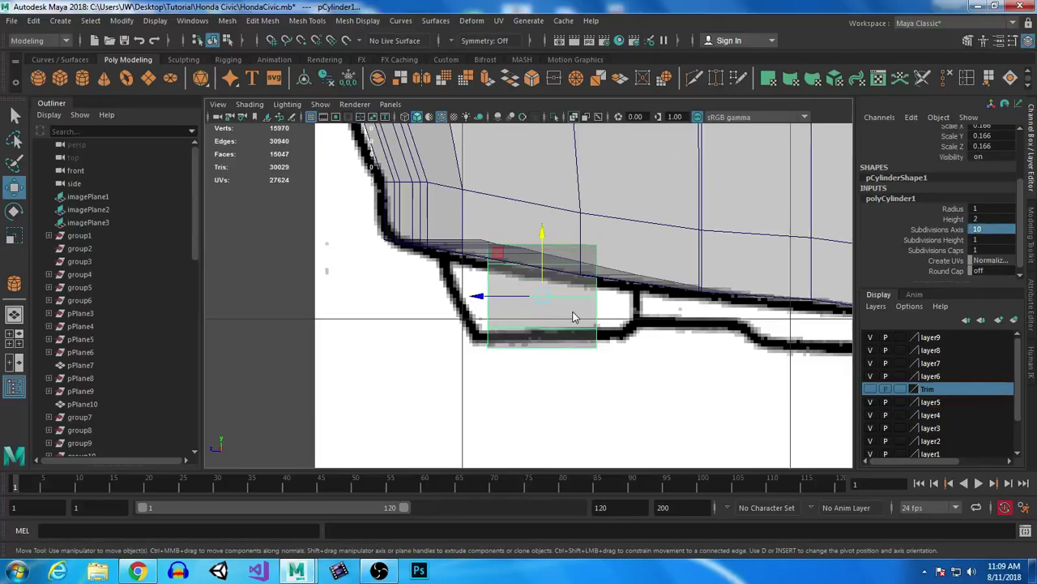
# Move the cylinder's end vertices along the Z axis to match the slanted rear and straight front of the exhaust tip outline.
pyautogui.press('F9')
pyautogui.moveTo(498, 359); pyautogui.dragTo(411, 335)
pyautogui.moveTo(496, 285); pyautogui.dragTo(452, 303)
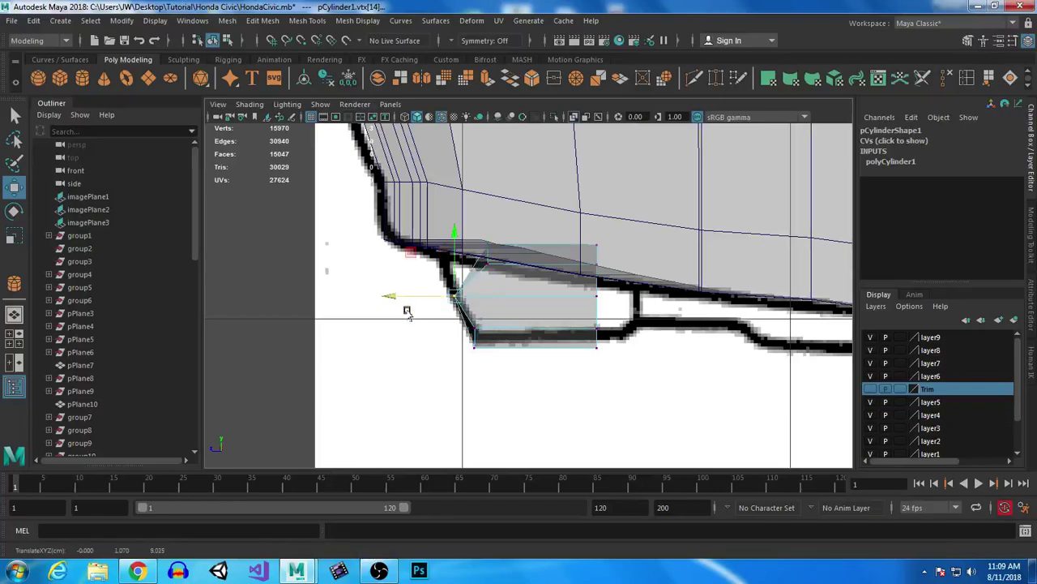
pyautogui.moveTo(424, 327); pyautogui.dragTo(405, 328)
pyautogui.moveTo(504, 230); pyautogui.dragTo(383, 254)
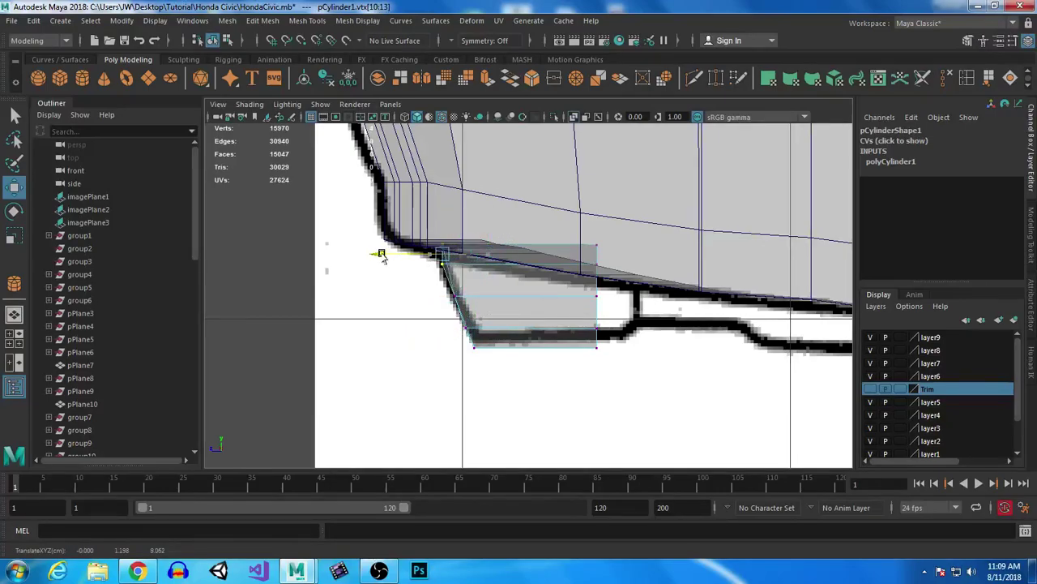
pyautogui.moveTo(557, 201); pyautogui.dragTo(675, 397)
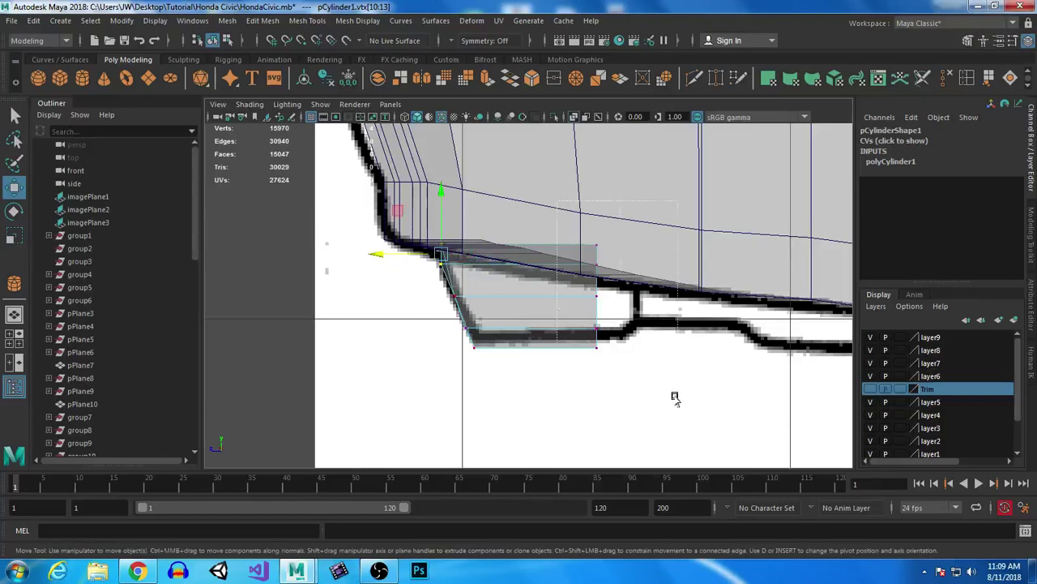
pyautogui.moveTo(534, 293); pyautogui.dragTo(547, 303)
# Extrude the cylinder's front cap faces slightly forward and scale them down to taper the exhaust tip's end.
pyautogui.moveTo(551, 197); pyautogui.dragTo(551, 243, button='right')
pyautogui.moveTo(582, 160); pyautogui.dragTo(755, 476)
pyautogui.keyDown('ctrl'); pyautogui.moveTo(545, 201); pyautogui.dragTo(579, 452); pyautogui.keyUp('ctrl')
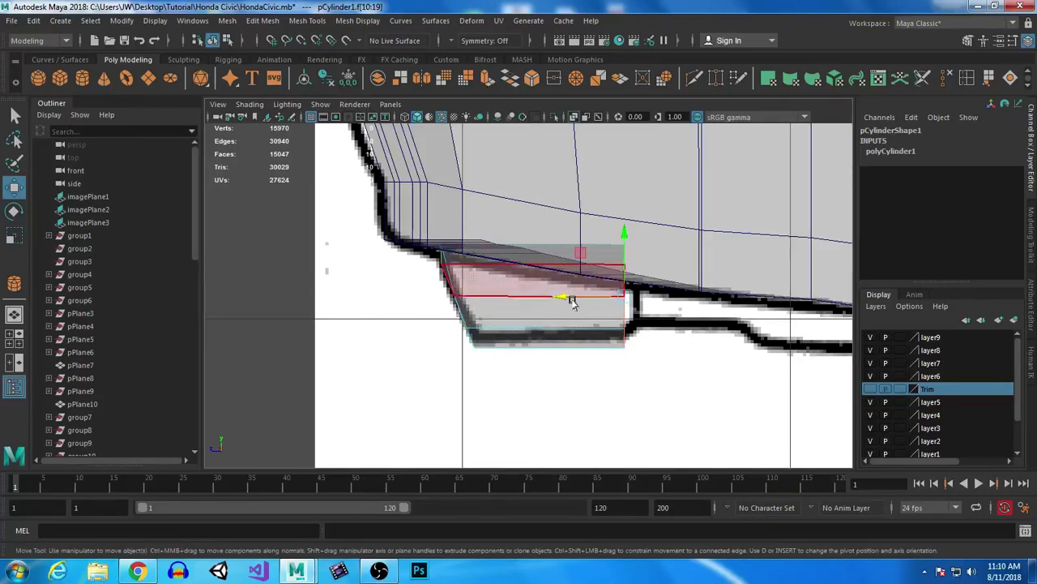
pyautogui.hotkey('ctrl', 'e')
pyautogui.press('w')
pyautogui.moveTo(560, 295); pyautogui.dragTo(561, 293)
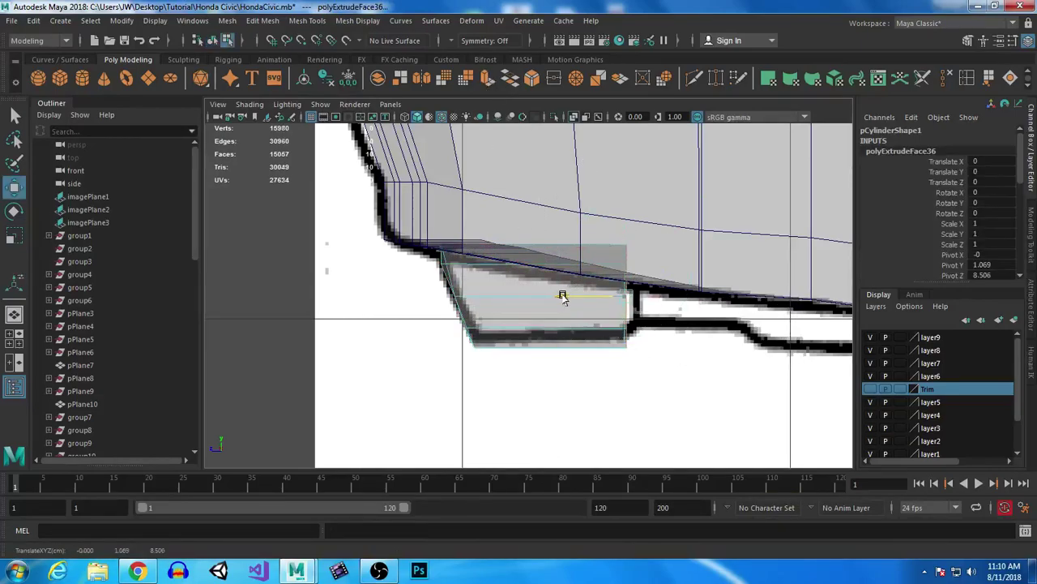
pyautogui.press('r')
pyautogui.moveTo(634, 297); pyautogui.dragTo(624, 297)
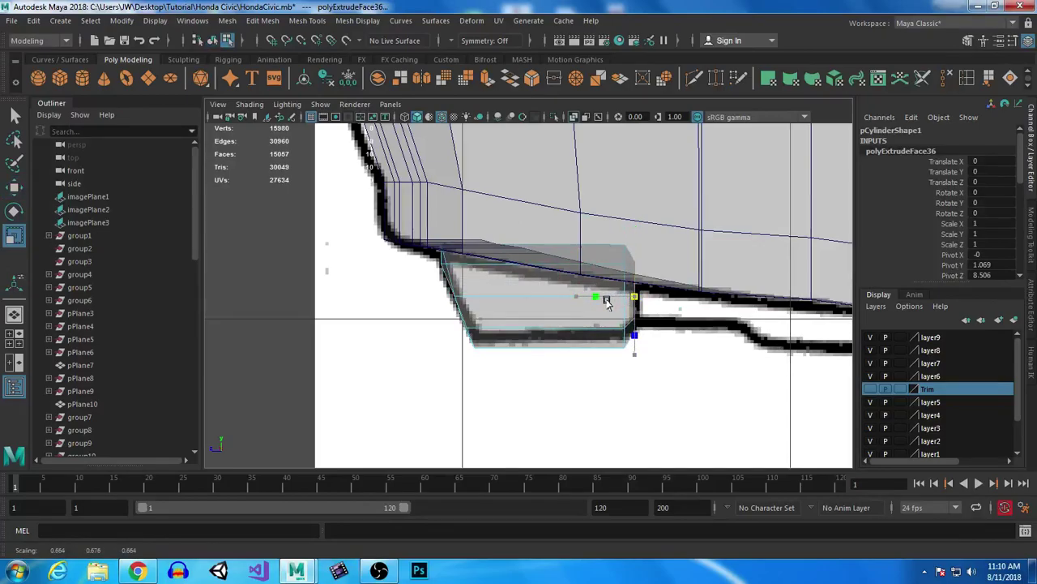
# Extrude the front cap faces forward to form the narrow neck and the wider start of the pipe along the blueprint.
pyautogui.keyDown('shift'); pyautogui.moveTo(641, 335); pyautogui.dragTo(656, 354, button='right'); pyautogui.keyUp('shift')
pyautogui.click(571, 298)
pyautogui.moveTo(571, 300); pyautogui.dragTo(679, 305)
pyautogui.press('g')
pyautogui.moveTo(743, 297); pyautogui.dragTo(770, 311)
pyautogui.keyDown('shift'); pyautogui.moveTo(762, 312); pyautogui.dragTo(702, 303, button='right'); pyautogui.keyUp('shift')
# Extend the last extruded pipe section forward along the blueprint line until it reaches past the rear wheel's edge.
pyautogui.keyDown('alt'); pyautogui.moveTo(736, 313); pyautogui.dragTo(461, 308, button='middle'); pyautogui.keyUp('alt')
pyautogui.keyDown('alt'); pyautogui.moveTo(631, 344); pyautogui.dragTo(575, 278, button='right'); pyautogui.keyUp('alt')
pyautogui.keyDown('alt'); pyautogui.moveTo(608, 396); pyautogui.dragTo(597, 404, button='middle'); pyautogui.keyUp('alt')
pyautogui.keyDown('alt'); pyautogui.moveTo(597, 403); pyautogui.dragTo(610, 415, button='right'); pyautogui.keyUp('alt')
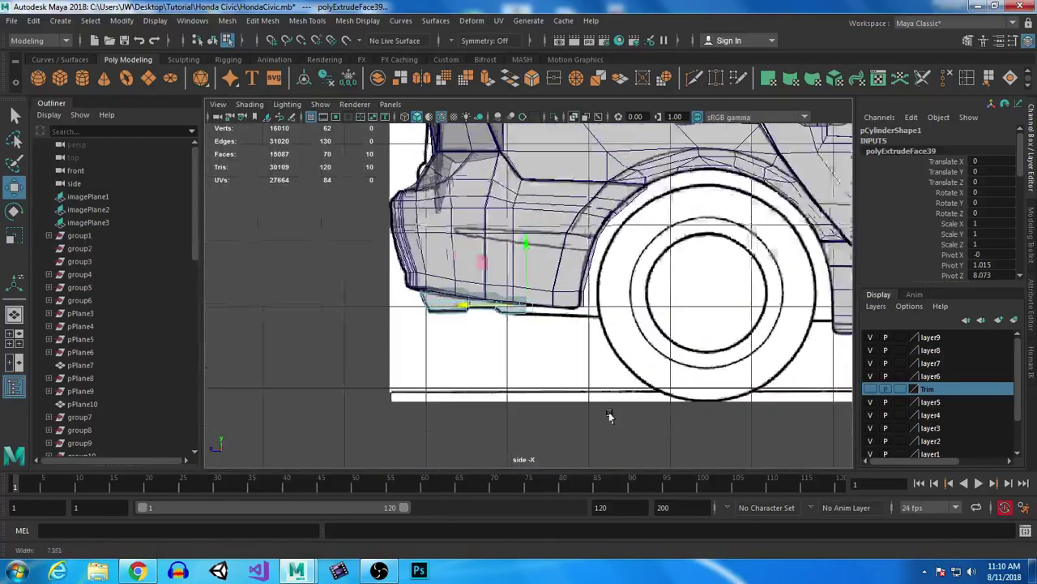
pyautogui.scroll(1, 537, 306)
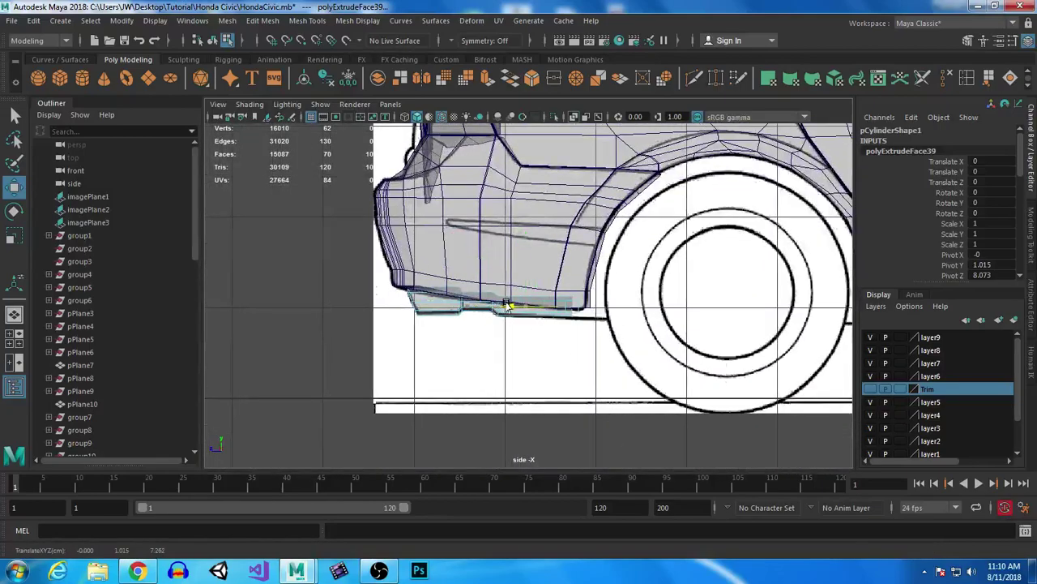
pyautogui.moveTo(570, 308); pyautogui.dragTo(593, 307)
pyautogui.scroll(4, 445, 382)
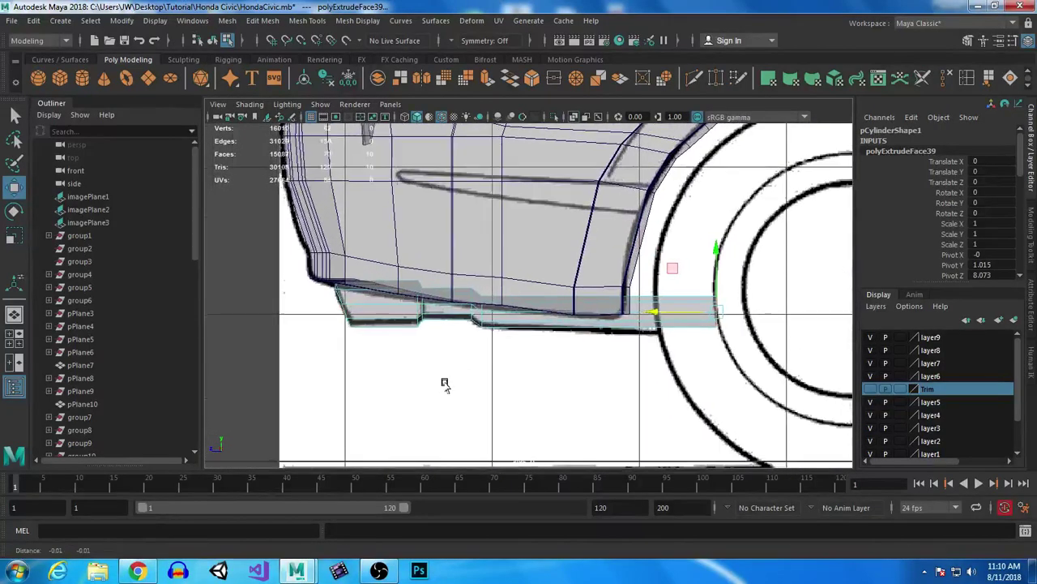
# Extrude the exhaust tip's rear cap faces inward to form a rim, and extrude them again along Z to hollow the tip.
pyautogui.moveTo(407, 272); pyautogui.dragTo(408, 232, button='right')
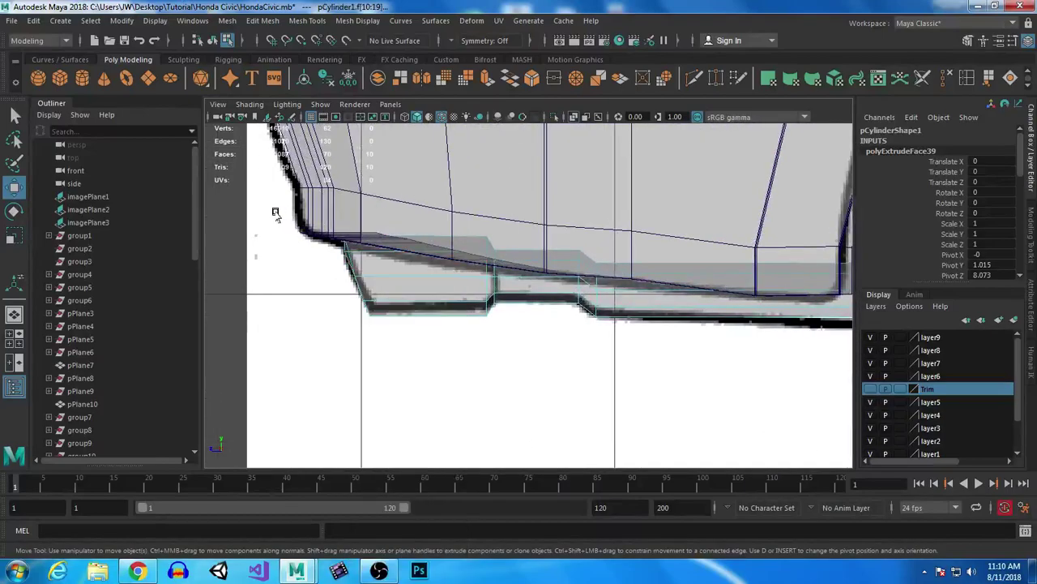
pyautogui.moveTo(276, 211); pyautogui.dragTo(396, 398)
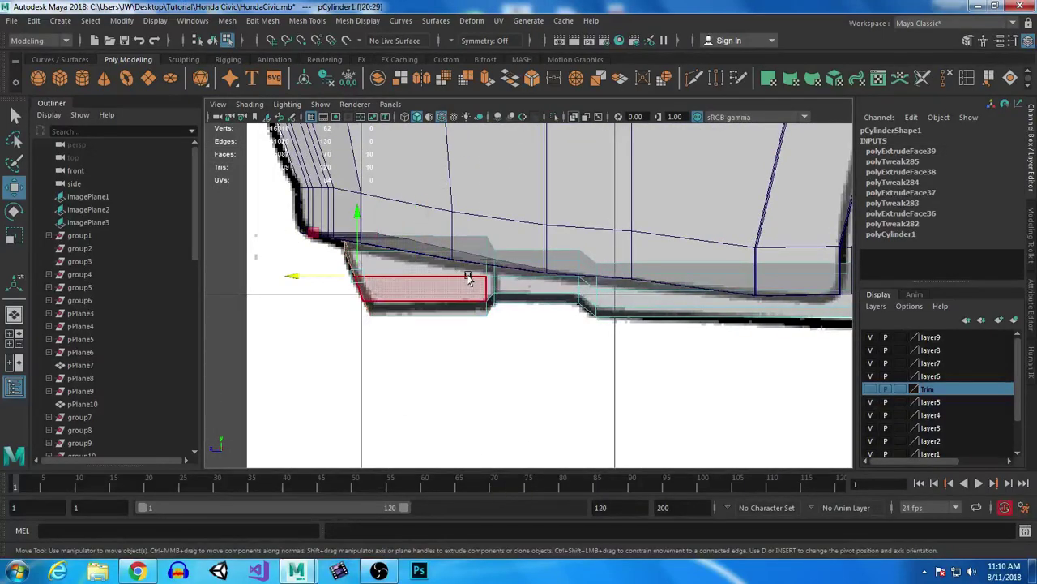
pyautogui.hotkey('ctrl', 'e')
pyautogui.moveTo(438, 276); pyautogui.dragTo(357, 280)
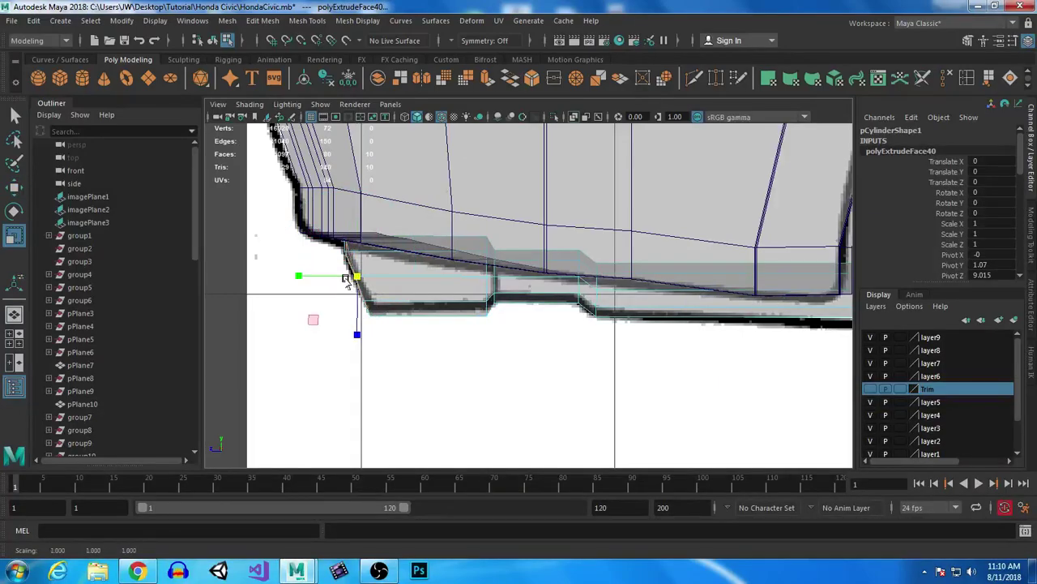
pyautogui.hotkey('ctrl', 'e')
pyautogui.press('w')
pyautogui.moveTo(291, 277); pyautogui.dragTo(393, 287)
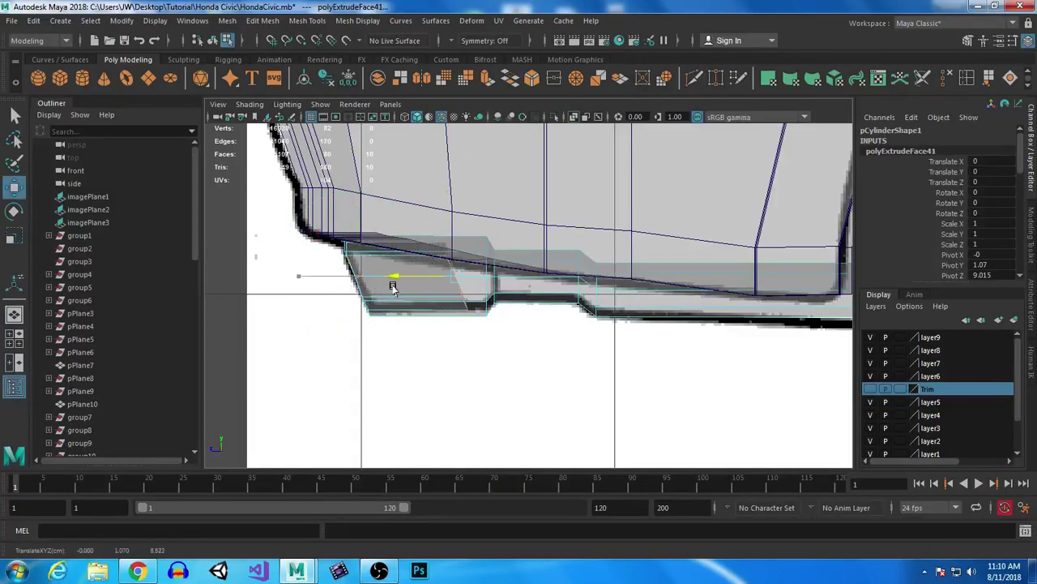
# Extrude the exhaust tip's inner faces twice more, pushing the hollow forward through the neck and slightly down into the wider pipe.
pyautogui.hotkey('ctrl', 'e')
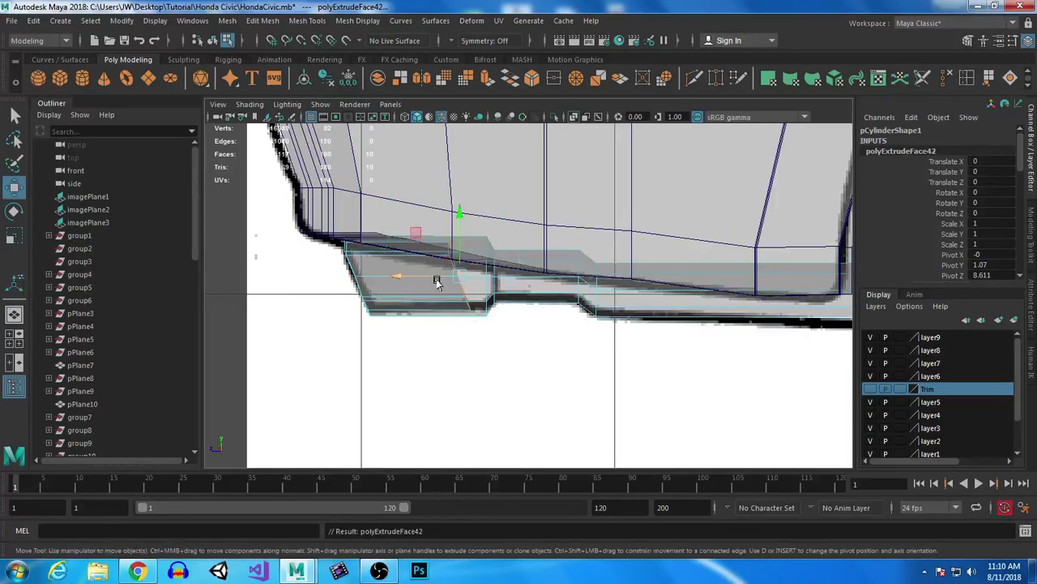
pyautogui.press('r')
pyautogui.moveTo(458, 276); pyautogui.dragTo(563, 277)
pyautogui.press('w')
pyautogui.press('r')
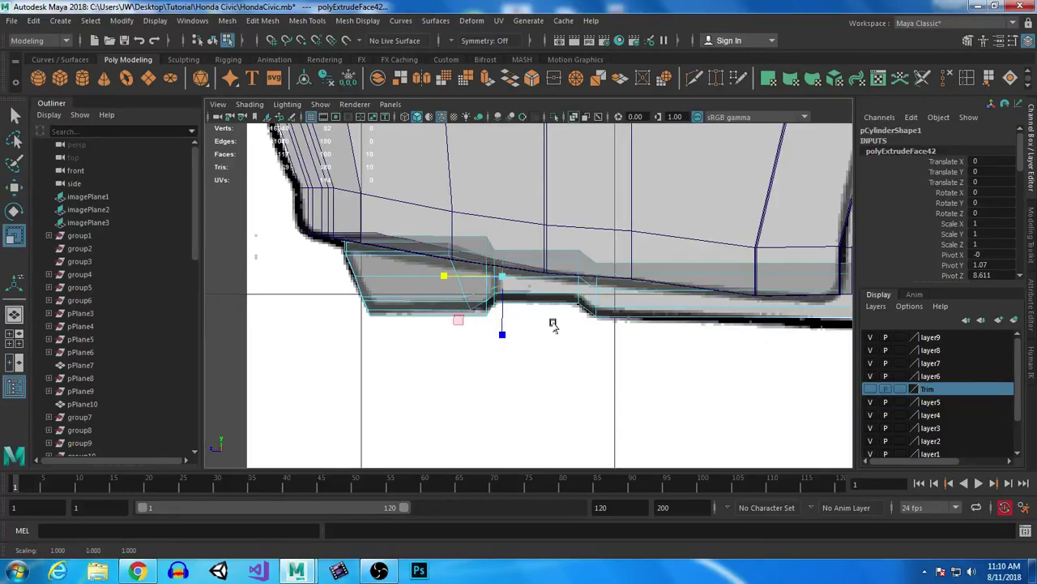
pyautogui.hotkey('ctrl', 'e')
pyautogui.press('w')
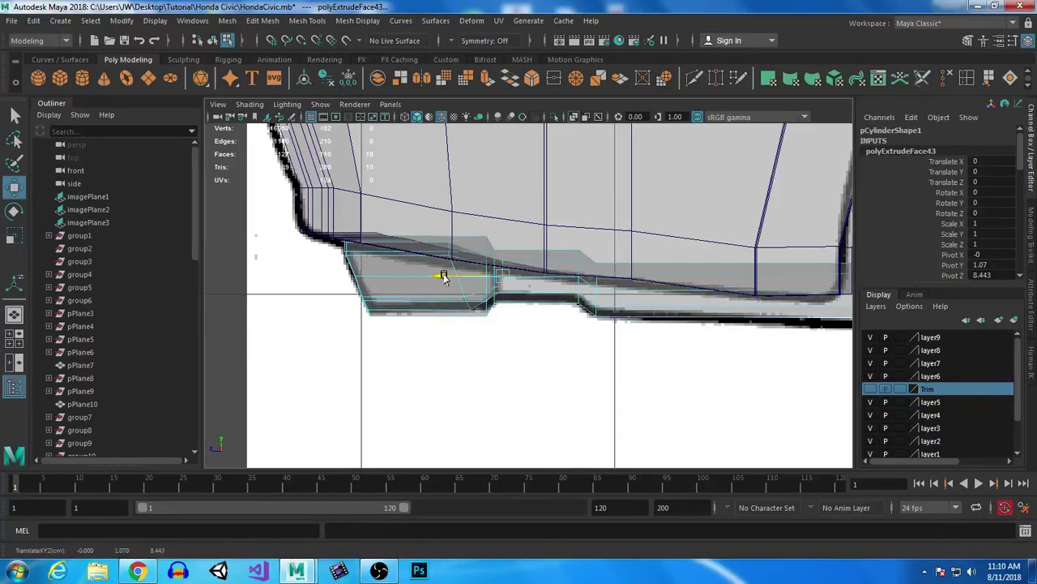
pyautogui.moveTo(442, 275); pyautogui.dragTo(516, 275)
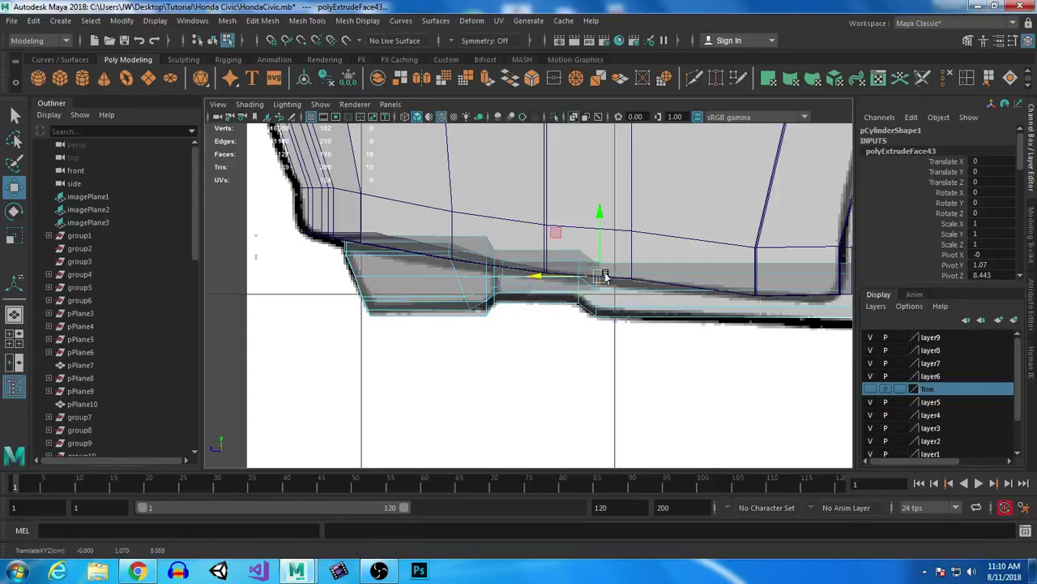
pyautogui.moveTo(538, 279); pyautogui.dragTo(605, 286)
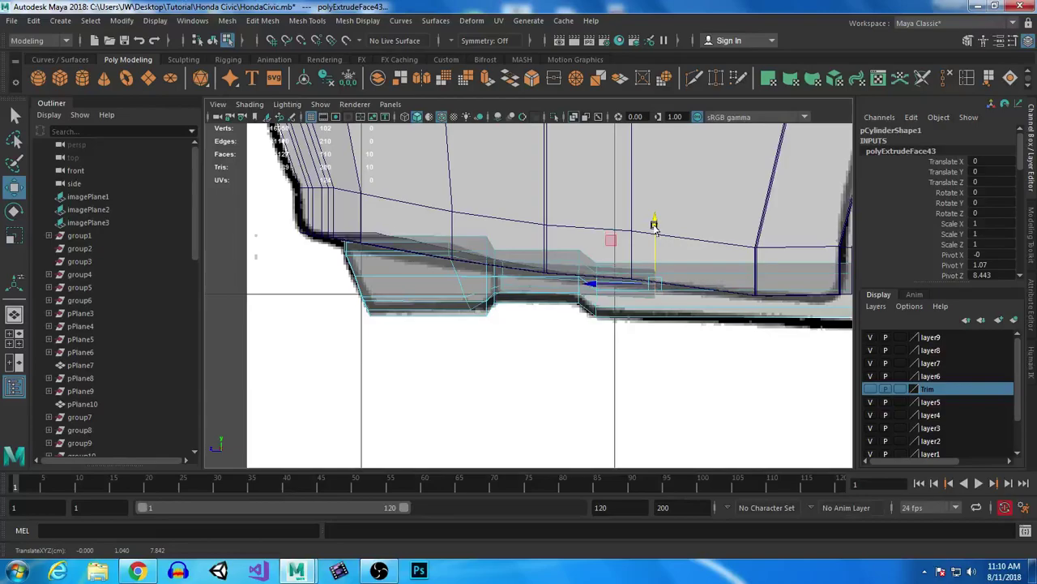
# Examine the exhaust pipe in the perspective view and preview its smoothed shape.
pyautogui.press('space')
pyautogui.press('space')
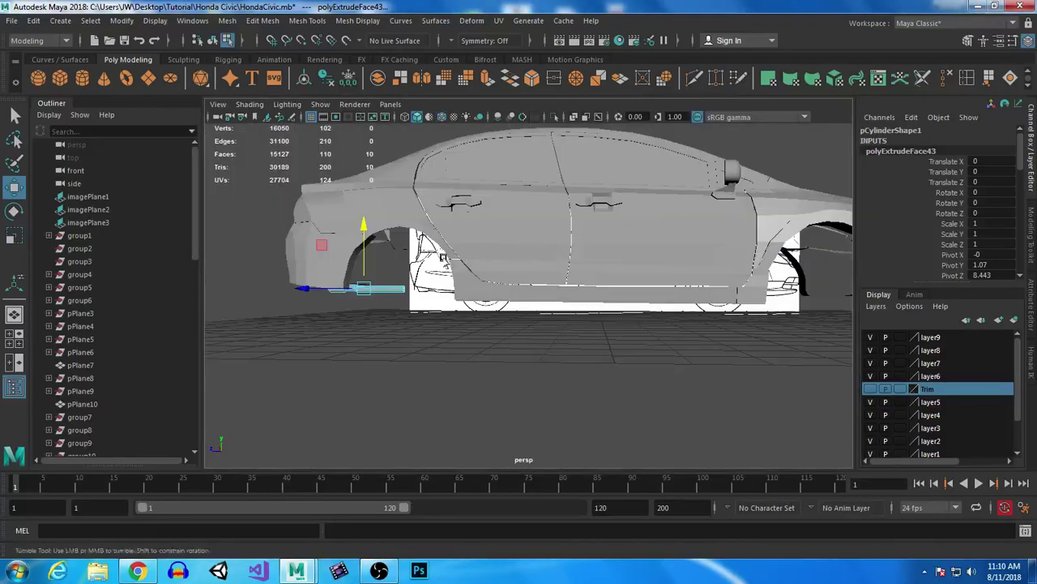
pyautogui.keyDown('alt'); pyautogui.moveTo(443, 259); pyautogui.dragTo(551, 257); pyautogui.keyUp('alt')
pyautogui.keyDown('alt'); pyautogui.moveTo(551, 257); pyautogui.dragTo(569, 355, button='right'); pyautogui.keyUp('alt')
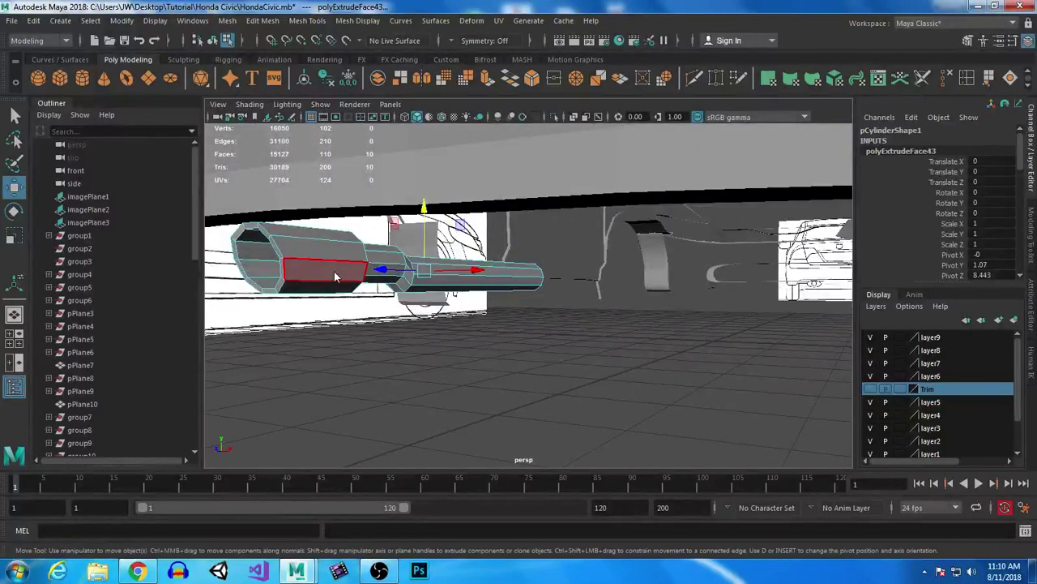
pyautogui.click(442, 400)
pyautogui.keyDown('alt'); pyautogui.moveTo(442, 400); pyautogui.dragTo(594, 320); pyautogui.keyUp('alt')
pyautogui.keyDown('alt'); pyautogui.moveTo(575, 364); pyautogui.dragTo(556, 337); pyautogui.keyUp('alt')
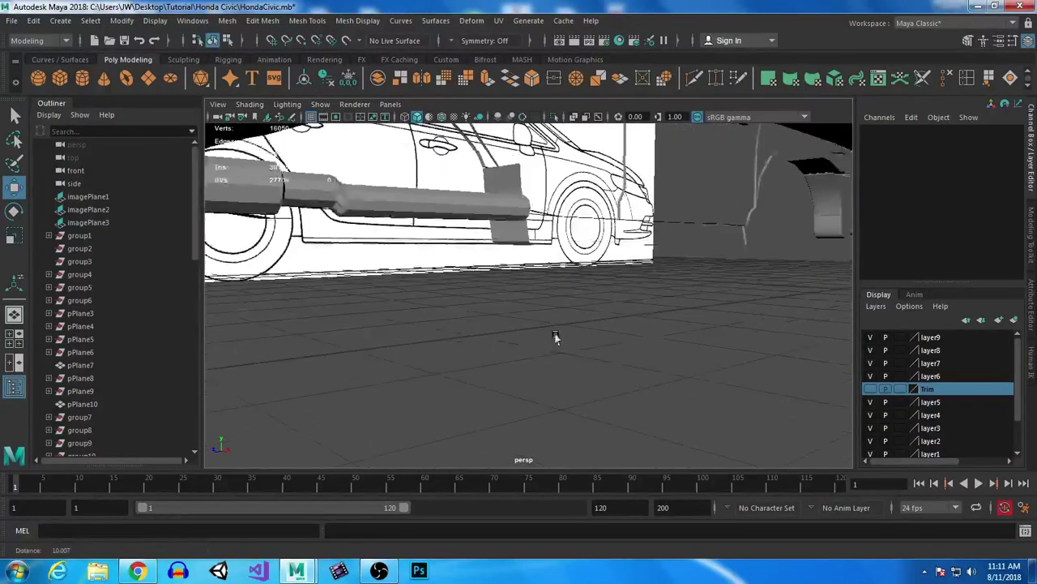
pyautogui.keyDown('alt'); pyautogui.moveTo(556, 336); pyautogui.dragTo(422, 228, button='right'); pyautogui.keyUp('alt')
pyautogui.click(415, 241)
pyautogui.keyDown('alt'); pyautogui.moveTo(413, 247); pyautogui.dragTo(459, 287); pyautogui.keyUp('alt')
pyautogui.moveTo(468, 347)
pyautogui.keyDown('alt'); pyautogui.mouseDown()
pyautogui.moveTo(401, 334)
pyautogui.moveTo(450, 343)
pyautogui.mouseUp(); pyautogui.keyUp('alt')
pyautogui.press('3')
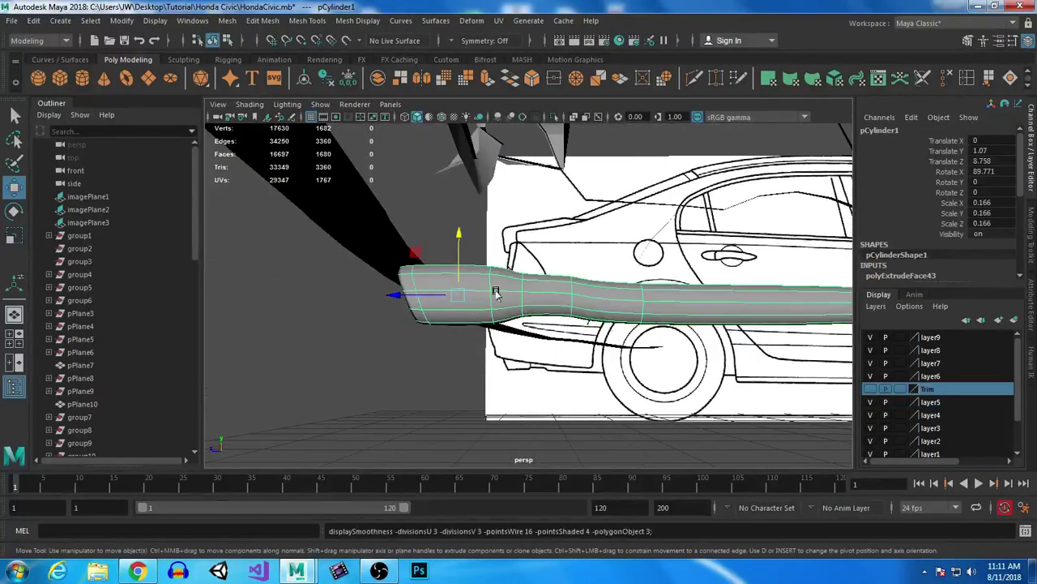
pyautogui.press('1')
# Insert supporting edge loops beside the exhaust tip's forward edge and around the outer and inner sides of its rear rim.
pyautogui.click(967, 79)
pyautogui.scroll(4, 553, 281)
pyautogui.moveTo(500, 293); pyautogui.dragTo(498, 293)
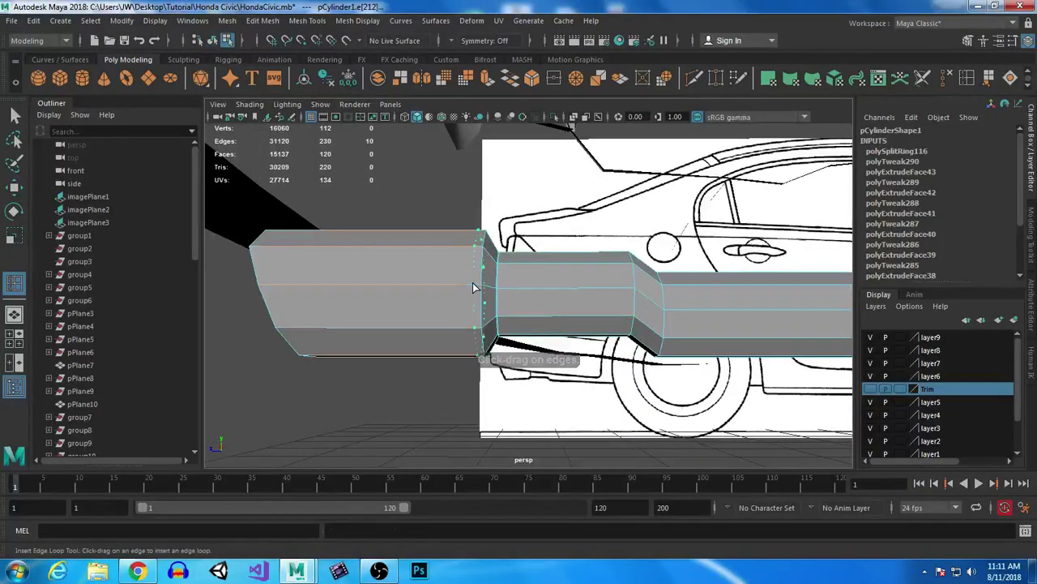
pyautogui.click(258, 290)
pyautogui.keyDown('alt'); pyautogui.moveTo(258, 291); pyautogui.dragTo(292, 299); pyautogui.keyUp('alt')
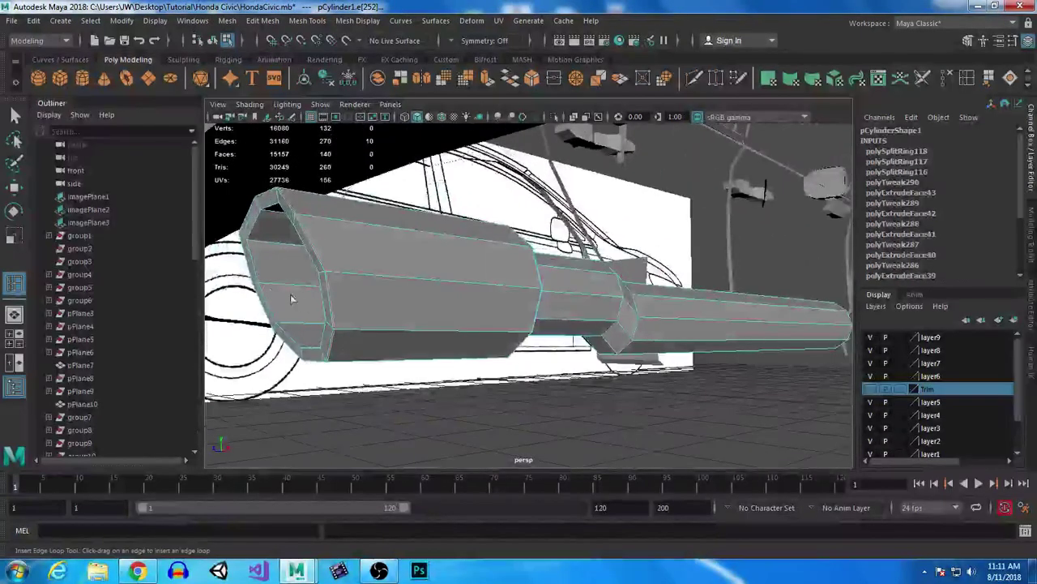
pyautogui.click(259, 285)
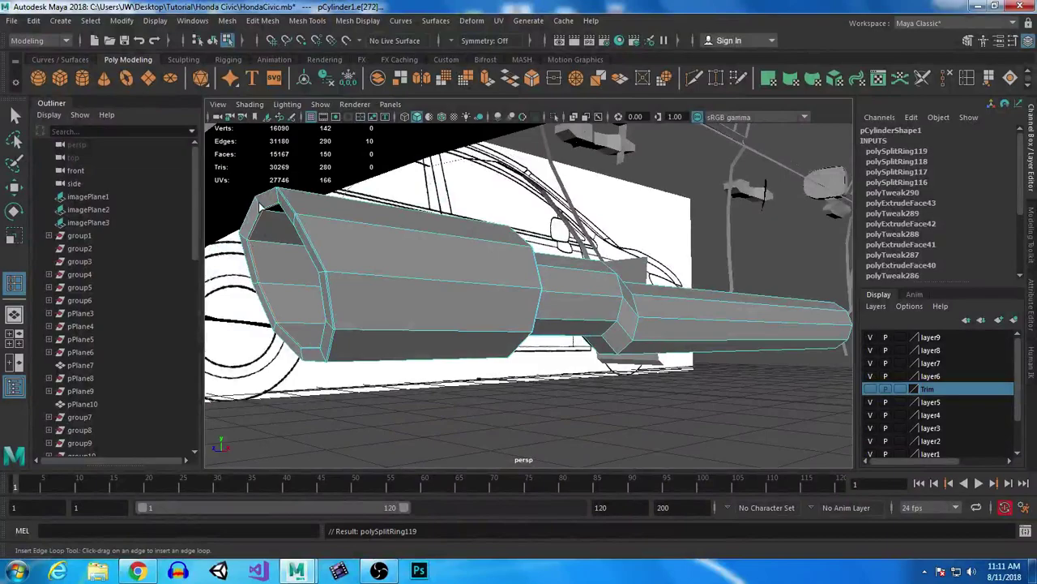
# Smooth the pipe preview and insert edge loops where the neck widens and close to the pipe's front end.
pyautogui.press('3')
pyautogui.keyDown('alt'); pyautogui.moveTo(623, 326); pyautogui.dragTo(425, 317); pyautogui.keyUp('alt')
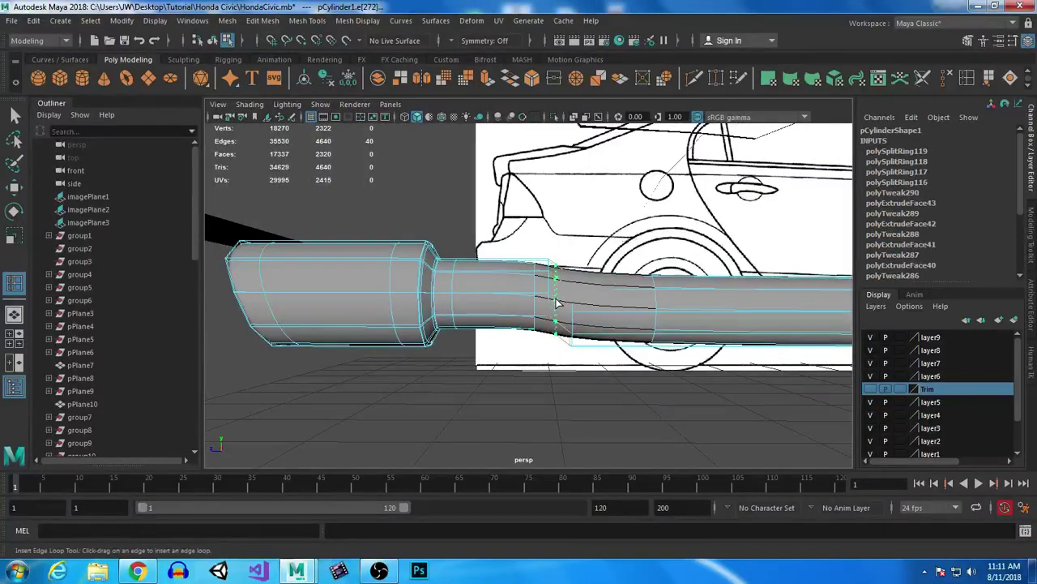
pyautogui.click(556, 302)
pyautogui.keyDown('alt'); pyautogui.moveTo(556, 303); pyautogui.dragTo(434, 300); pyautogui.keyUp('alt')
pyautogui.keyDown('alt'); pyautogui.moveTo(750, 300); pyautogui.dragTo(454, 340); pyautogui.keyUp('alt')
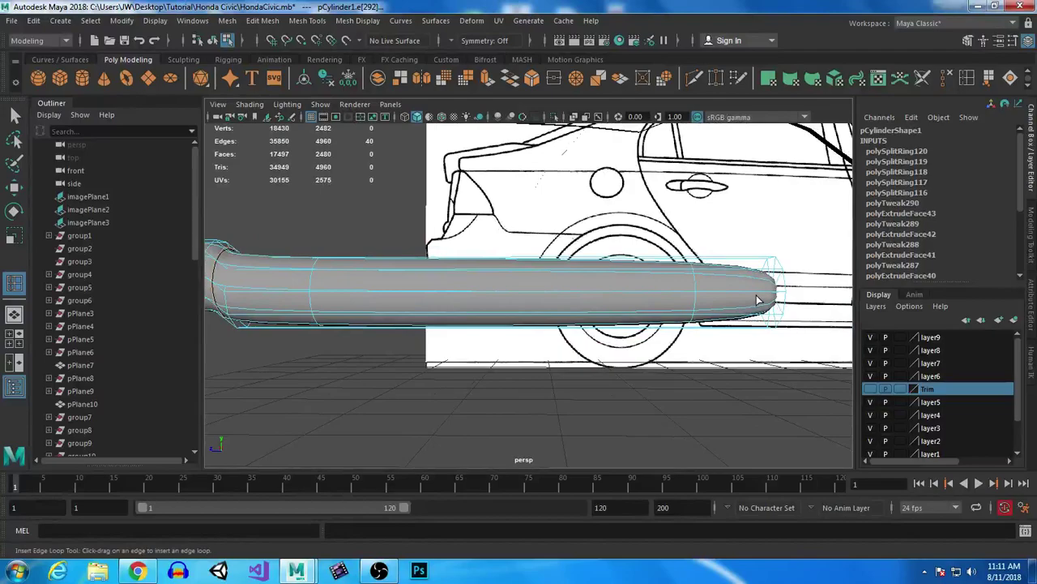
pyautogui.click(776, 297)
pyautogui.keyDown('alt'); pyautogui.moveTo(776, 297); pyautogui.dragTo(535, 215); pyautogui.keyUp('alt')
pyautogui.click(14, 119)
pyautogui.moveTo(535, 215); pyautogui.dragTo(600, 178, button='right')
pyautogui.keyDown('alt'); pyautogui.moveTo(573, 416); pyautogui.dragTo(537, 419); pyautogui.keyUp('alt')
pyautogui.click(521, 417)
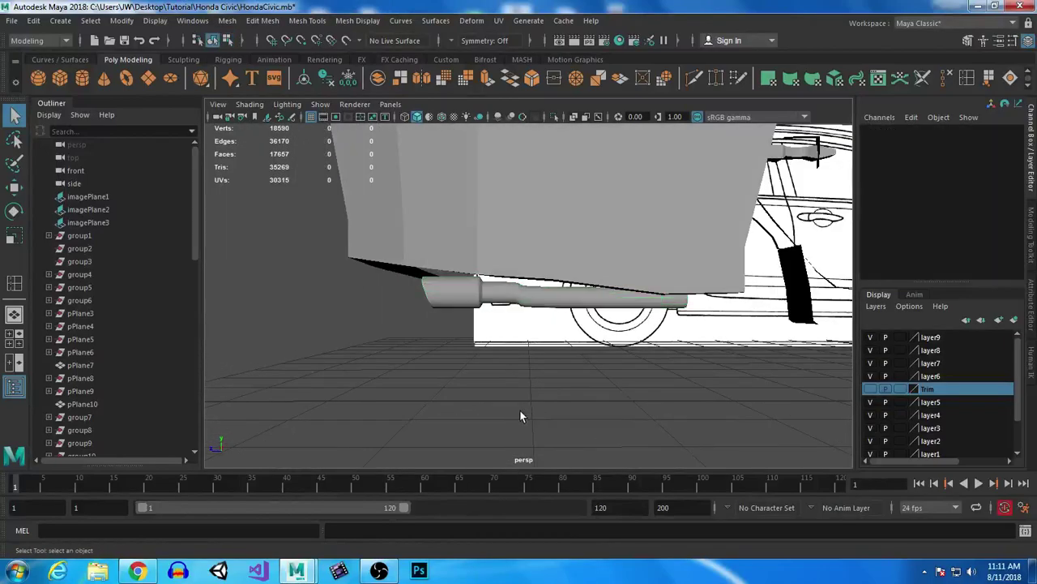
# Move the exhaust pipe sideways along X to about 2.673, beneath the rear bumper's corner.
pyautogui.keyDown('alt'); pyautogui.moveTo(607, 407); pyautogui.dragTo(582, 331); pyautogui.keyUp('alt')
pyautogui.click(525, 299)
pyautogui.press('w')
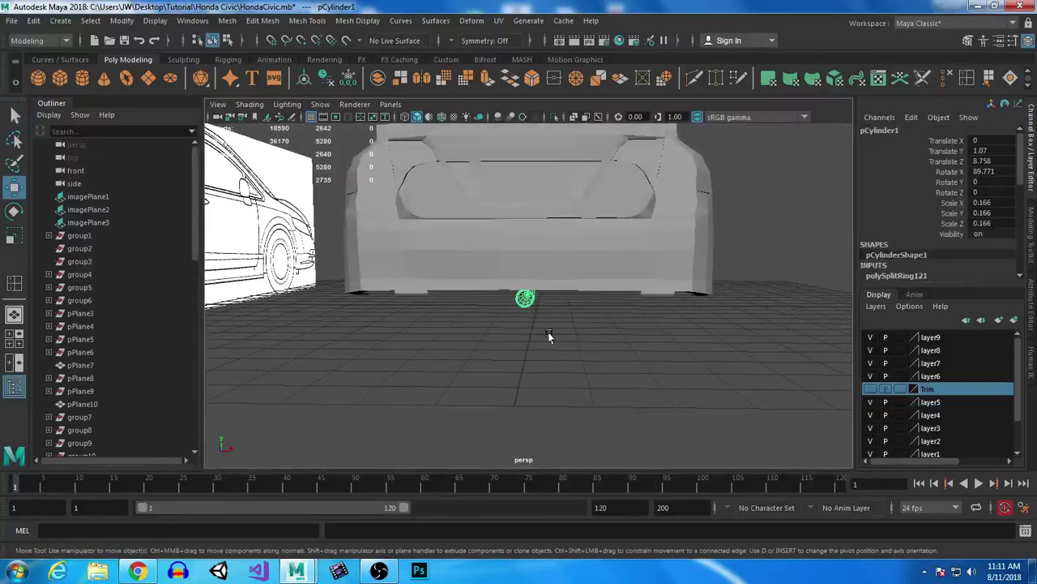
pyautogui.moveTo(572, 297); pyautogui.dragTo(712, 380)
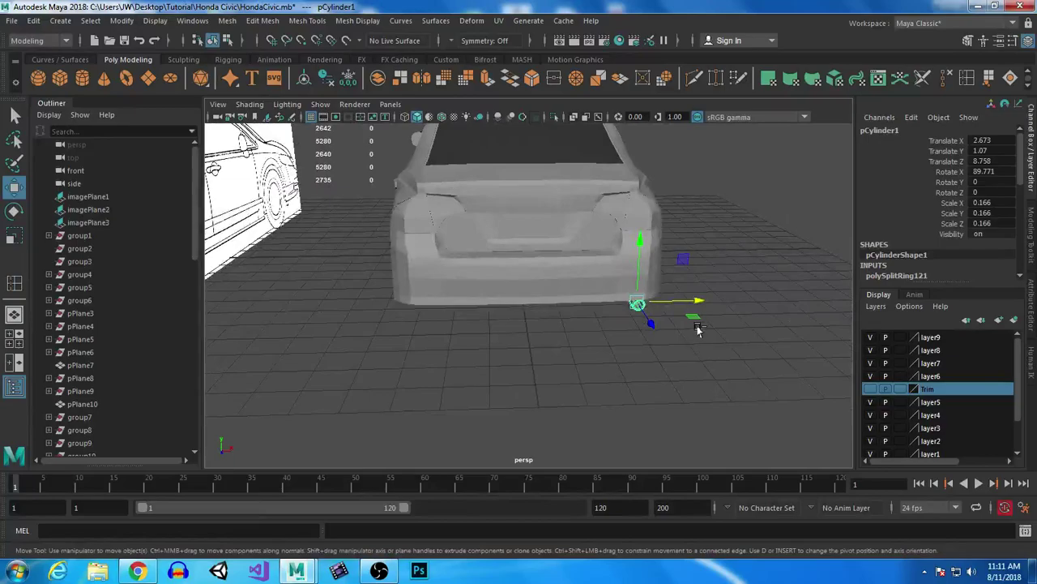
# Group the exhaust pipe and mirror a duplicate group to the opposite side with Scale X -1.
pyautogui.hotkey('ctrl', 'd')
pyautogui.hotkey('ctrl', 'z')
pyautogui.hotkey('ctrl', 'g')
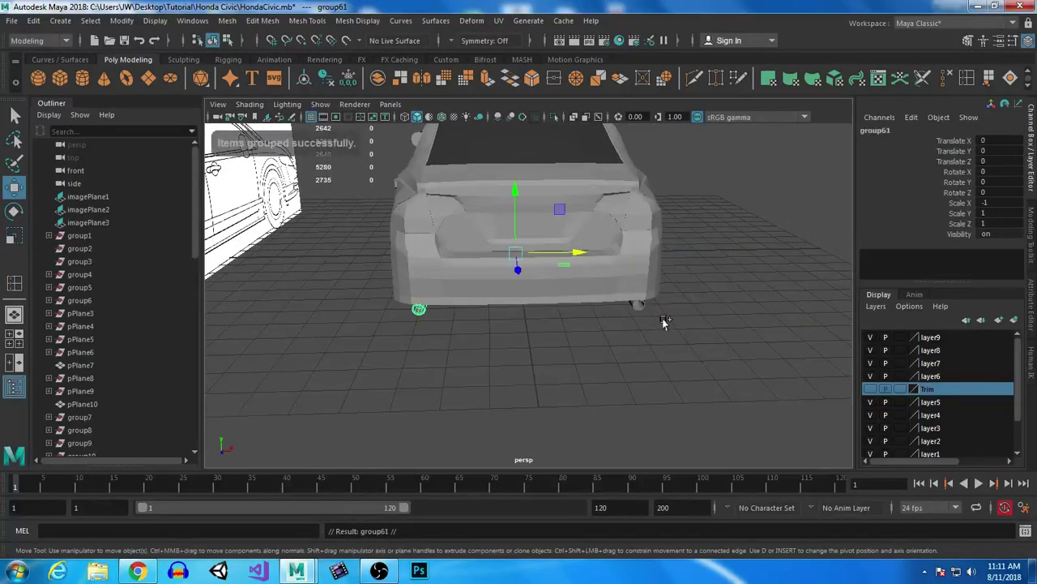
pyautogui.click(616, 370)
# Raise the rear bumper's underside faces above the original exhaust pipe to form a shallow notch.
pyautogui.keyDown('alt'); pyautogui.moveTo(616, 370); pyautogui.dragTo(510, 320); pyautogui.keyUp('alt')
pyautogui.keyDown('alt'); pyautogui.moveTo(511, 317); pyautogui.dragTo(701, 443, button='right'); pyautogui.keyUp('alt')
pyautogui.keyDown('alt'); pyautogui.moveTo(558, 221); pyautogui.dragTo(741, 424, button='right'); pyautogui.keyUp('alt')
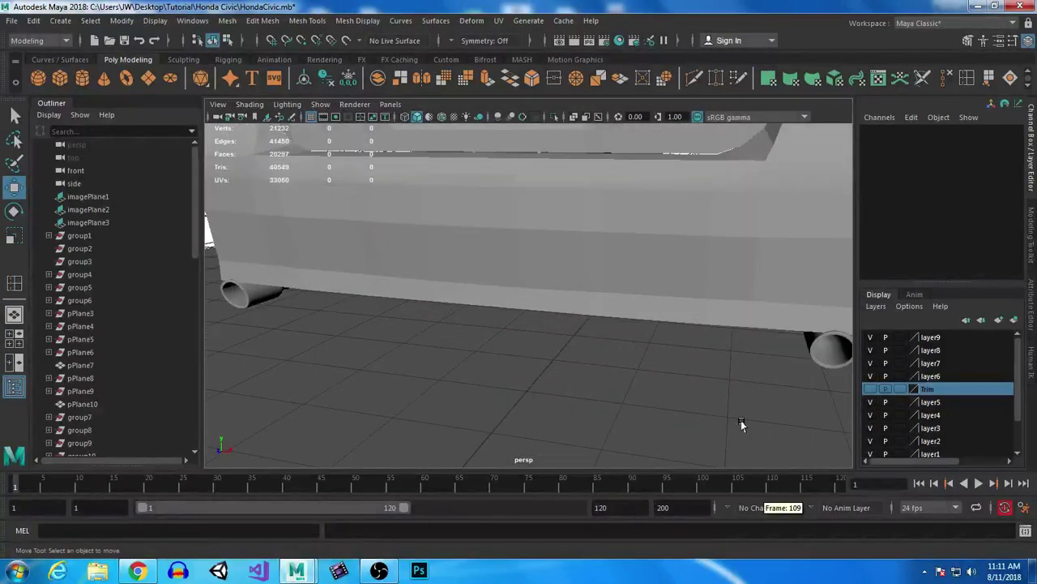
pyautogui.keyDown('alt'); pyautogui.moveTo(741, 424); pyautogui.dragTo(468, 336, button='middle'); pyautogui.keyUp('alt')
pyautogui.click(441, 308)
pyautogui.keyDown('alt'); pyautogui.moveTo(428, 346); pyautogui.dragTo(486, 233); pyautogui.keyUp('alt')
pyautogui.moveTo(459, 188); pyautogui.dragTo(464, 223, button='right')
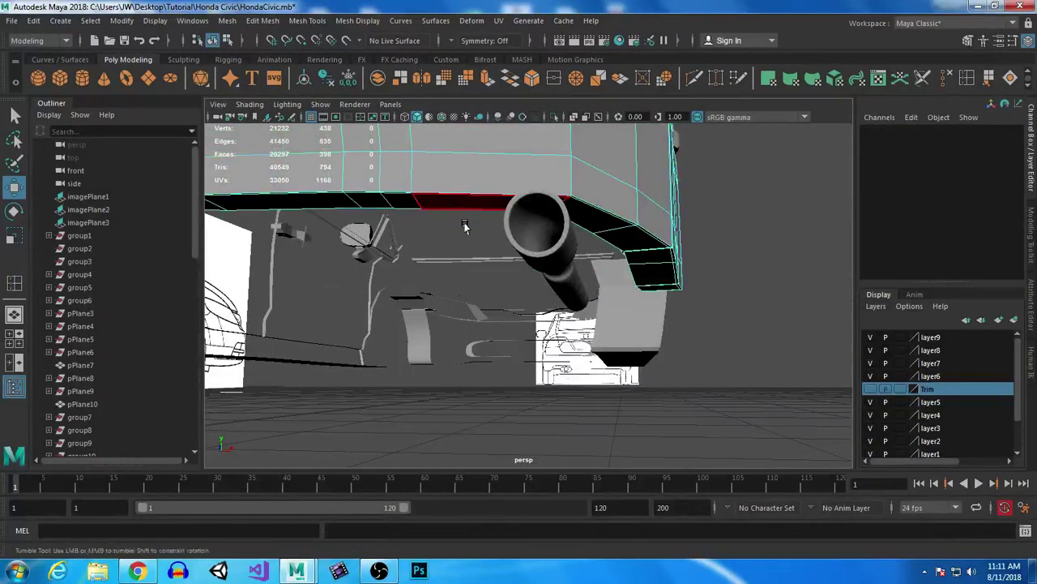
pyautogui.keyDown('alt'); pyautogui.moveTo(464, 223); pyautogui.dragTo(476, 289); pyautogui.keyUp('alt')
pyautogui.moveTo(493, 355); pyautogui.dragTo(492, 355)
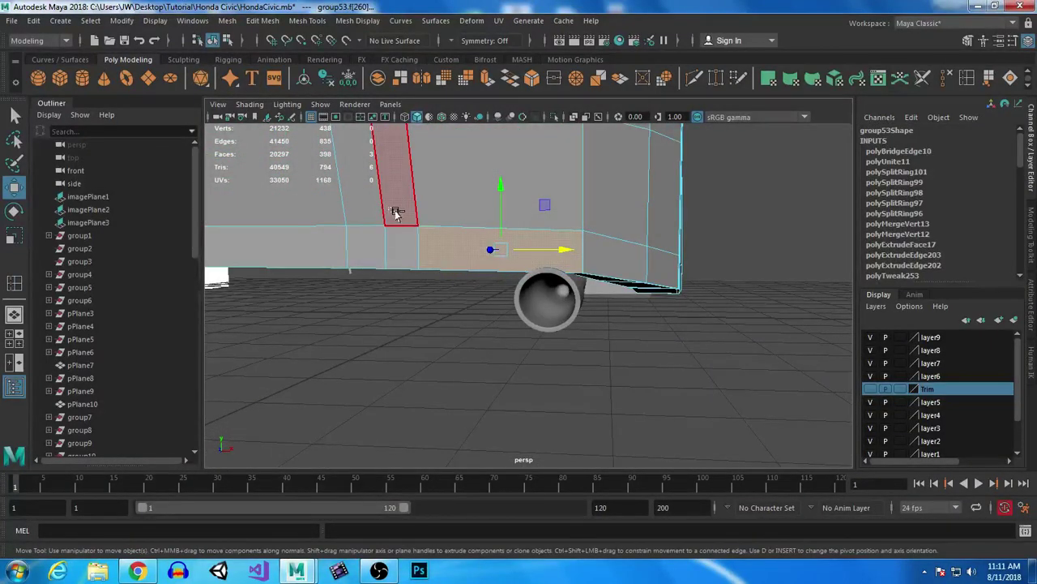
pyautogui.keyDown('ctrl'); pyautogui.moveTo(438, 228); pyautogui.dragTo(440, 230); pyautogui.keyUp('ctrl')
pyautogui.keyDown('alt'); pyautogui.moveTo(468, 324); pyautogui.dragTo(500, 301); pyautogui.keyUp('alt')
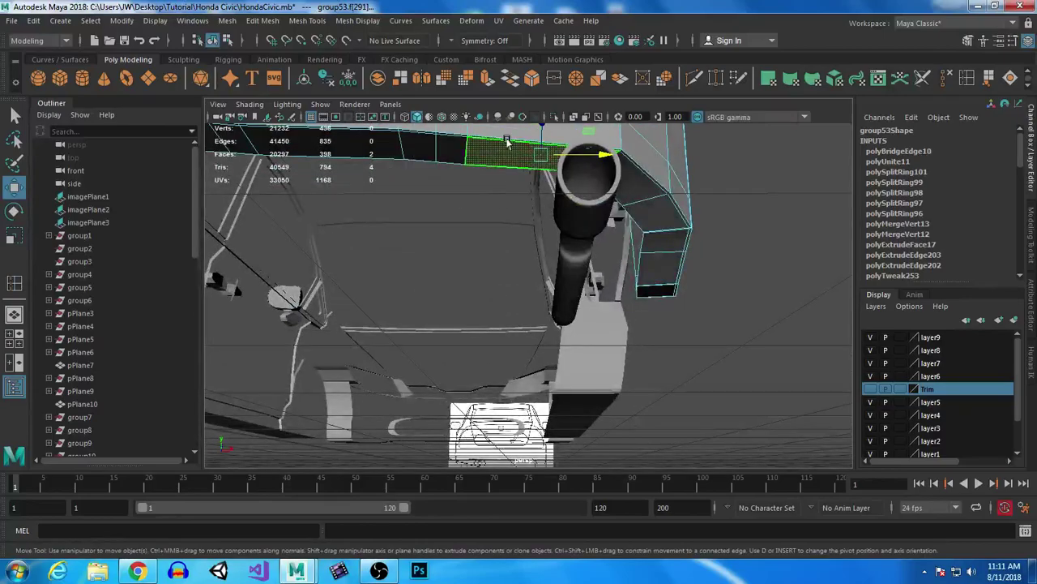
pyautogui.keyDown('alt'); pyautogui.moveTo(485, 199); pyautogui.dragTo(530, 156); pyautogui.keyUp('alt')
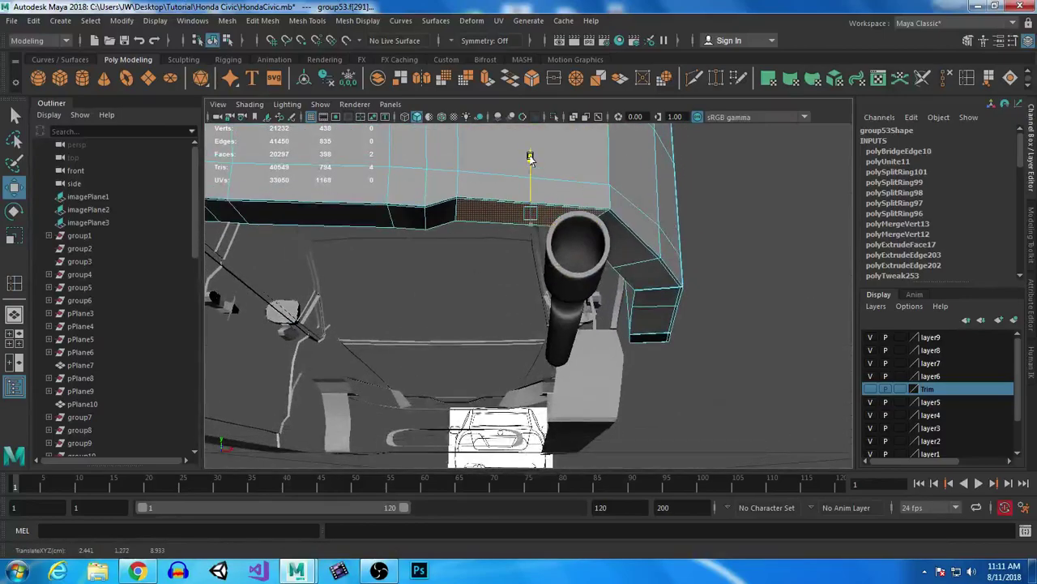
# Slide the original exhaust pipe inward to about X 2.403 so it sits under the bumper notch.
pyautogui.click(575, 290)
pyautogui.moveTo(636, 263); pyautogui.dragTo(588, 264)
pyautogui.scroll(-3, 592, 368)
pyautogui.keyDown('alt'); pyautogui.moveTo(522, 288); pyautogui.dragTo(422, 371); pyautogui.keyUp('alt')
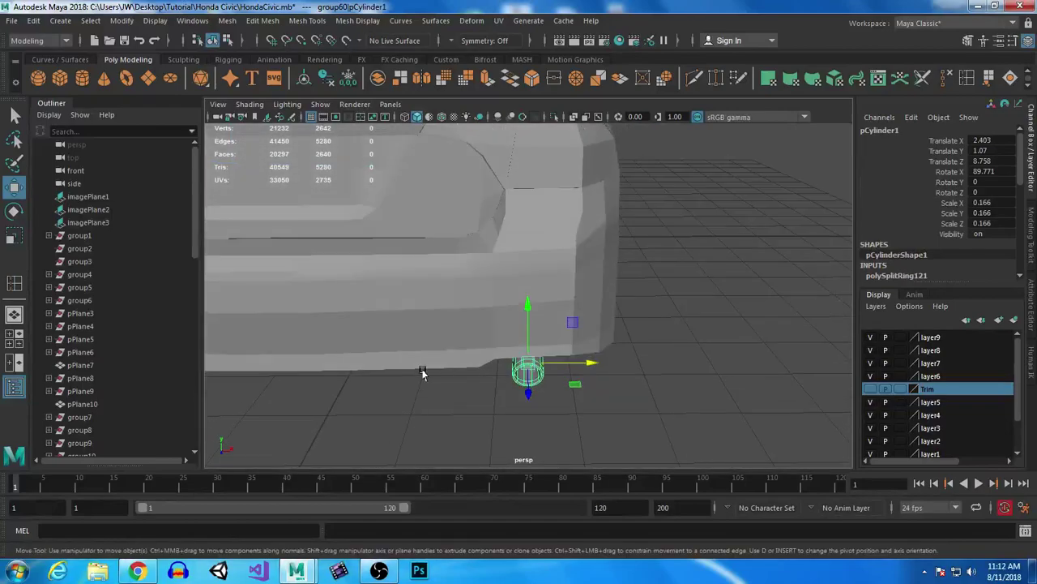
# Turn on the smooth preview for the rear bumper and check it from the other side.
pyautogui.keyDown('alt'); pyautogui.moveTo(423, 370); pyautogui.dragTo(559, 317, button='middle'); pyautogui.keyUp('alt')
pyautogui.keyDown('alt'); pyautogui.moveTo(558, 317); pyautogui.dragTo(472, 236); pyautogui.keyUp('alt')
pyautogui.click(473, 235)
pyautogui.press('3')
pyautogui.keyDown('alt'); pyautogui.moveTo(445, 405); pyautogui.dragTo(468, 312); pyautogui.keyUp('alt')
pyautogui.click(554, 397)
pyautogui.click(512, 275)
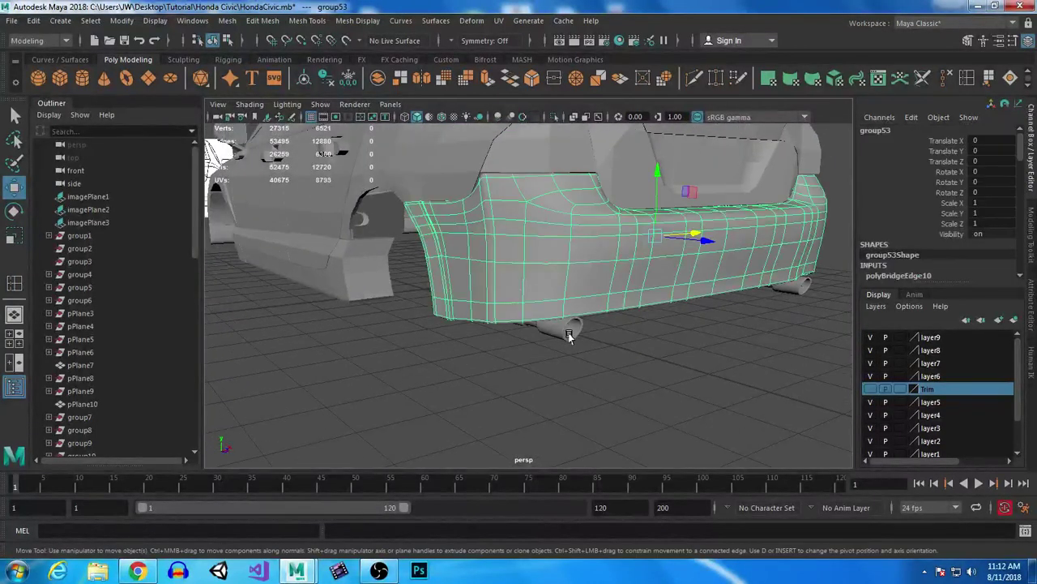
# Slide the mirrored exhaust pipe inward along X beneath the rear bumper.
pyautogui.click(567, 332)
pyautogui.keyDown('alt'); pyautogui.moveTo(409, 369); pyautogui.dragTo(538, 380); pyautogui.keyUp('alt')
pyautogui.moveTo(490, 312); pyautogui.dragTo(519, 312)
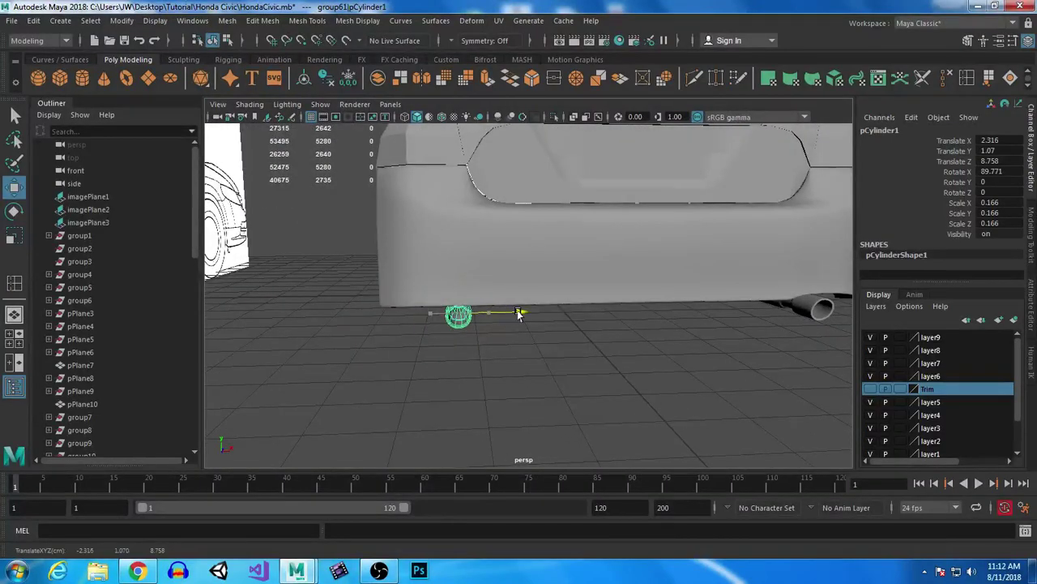
# Raise the bumper's lower faces above the mirrored exhaust pipe to create a matching notch.
pyautogui.click(422, 262)
pyautogui.moveTo(424, 199); pyautogui.dragTo(424, 234, button='right')
pyautogui.click(437, 303)
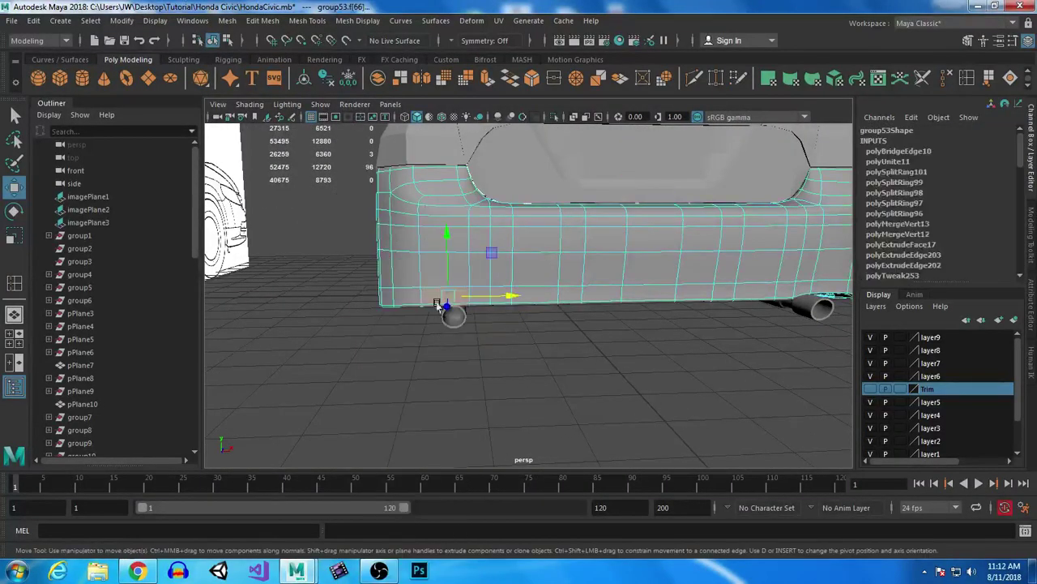
pyautogui.moveTo(448, 243); pyautogui.dragTo(448, 237)
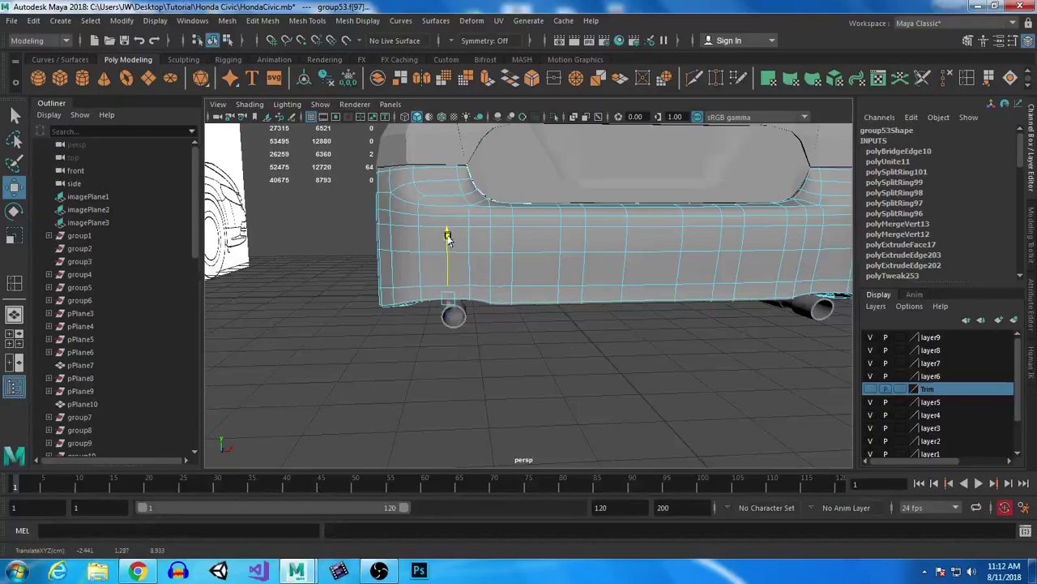
# Nudge the mirrored pipe slightly outward under its notch, and raise both exhaust pipes to about Y 1.121.
pyautogui.click(452, 316)
pyautogui.moveTo(516, 315); pyautogui.dragTo(512, 315)
pyautogui.click(824, 311)
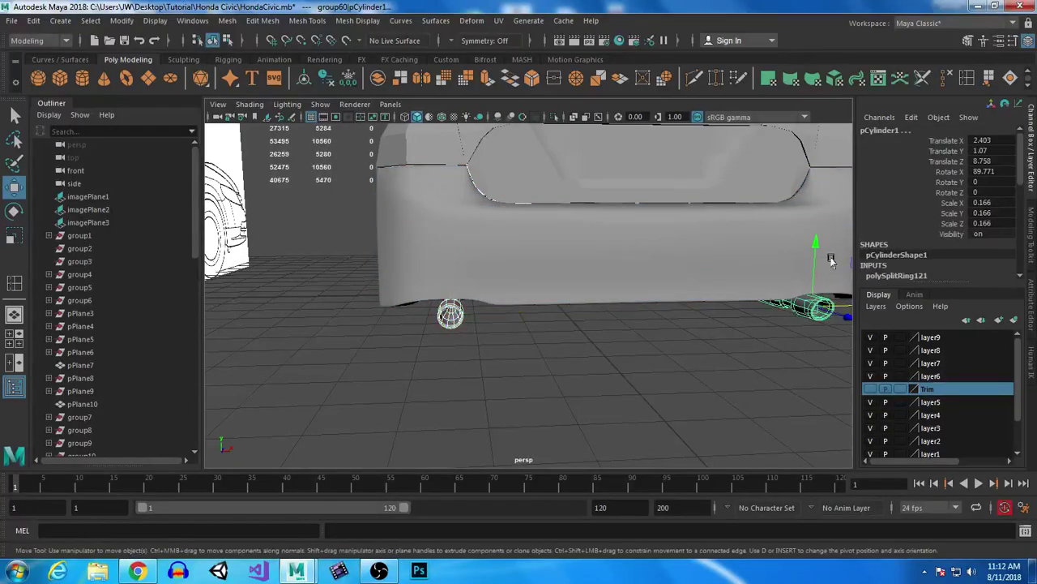
pyautogui.keyDown('alt'); pyautogui.moveTo(816, 240); pyautogui.dragTo(592, 343); pyautogui.keyUp('alt')
# Scale the front-end vertices of both exhaust pipes toward each other along X so the pipes angle inward.
pyautogui.keyDown('alt'); pyautogui.moveTo(592, 343); pyautogui.dragTo(618, 397, button='right'); pyautogui.keyUp('alt')
pyautogui.keyDown('alt'); pyautogui.moveTo(619, 396); pyautogui.dragTo(576, 201); pyautogui.keyUp('alt')
pyautogui.moveTo(578, 200); pyautogui.dragTo(589, 241, button='right')
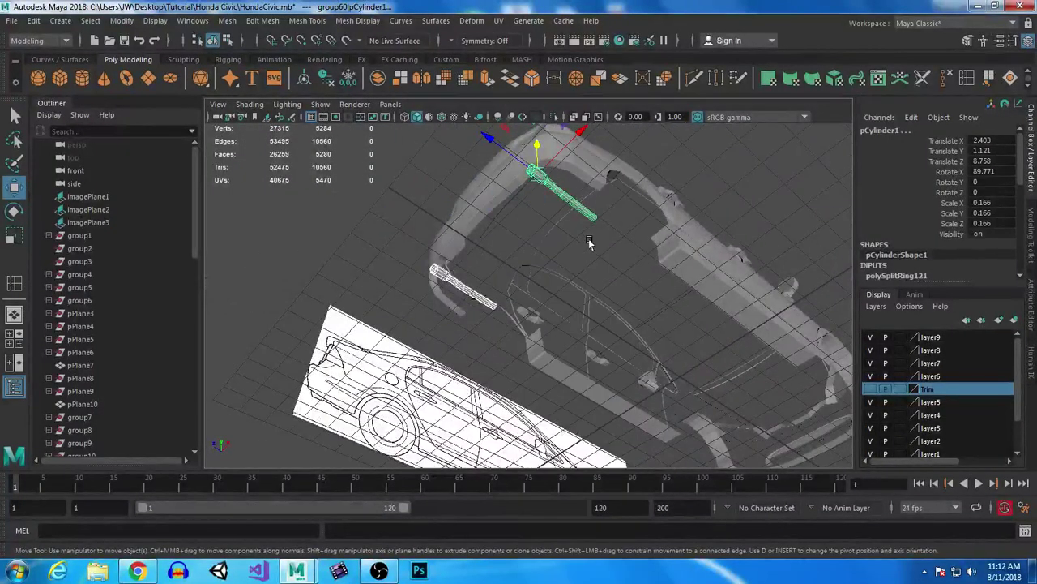
pyautogui.moveTo(578, 203); pyautogui.dragTo(611, 235)
pyautogui.moveTo(474, 296); pyautogui.dragTo(415, 197, button='right')
pyautogui.keyDown('shift'); pyautogui.moveTo(518, 334); pyautogui.dragTo(520, 336); pyautogui.keyUp('shift')
pyautogui.keyDown('alt'); pyautogui.moveTo(520, 336); pyautogui.dragTo(579, 362); pyautogui.keyUp('alt')
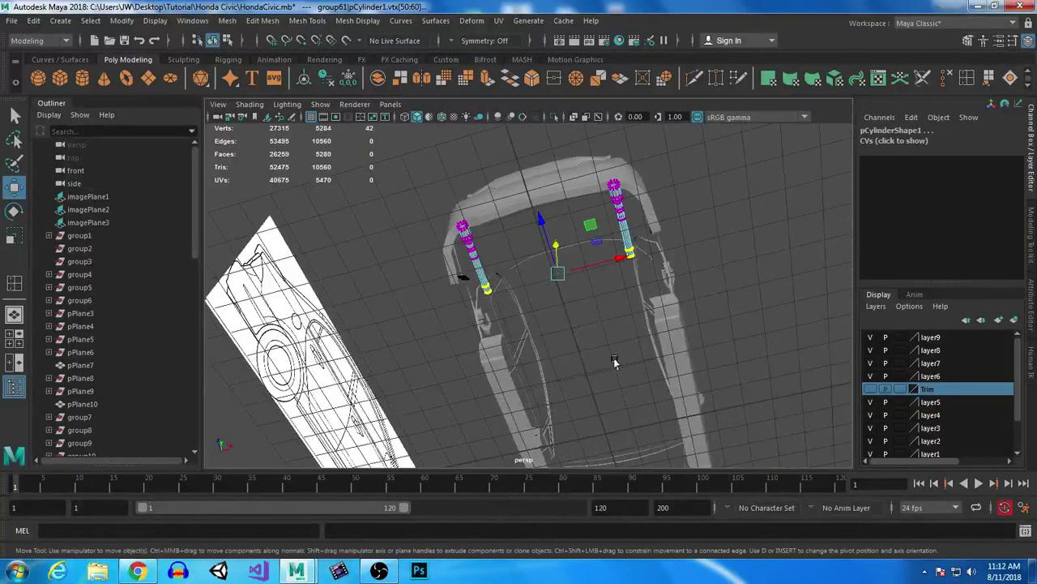
pyautogui.press('r')
pyautogui.moveTo(502, 289); pyautogui.dragTo(512, 287)
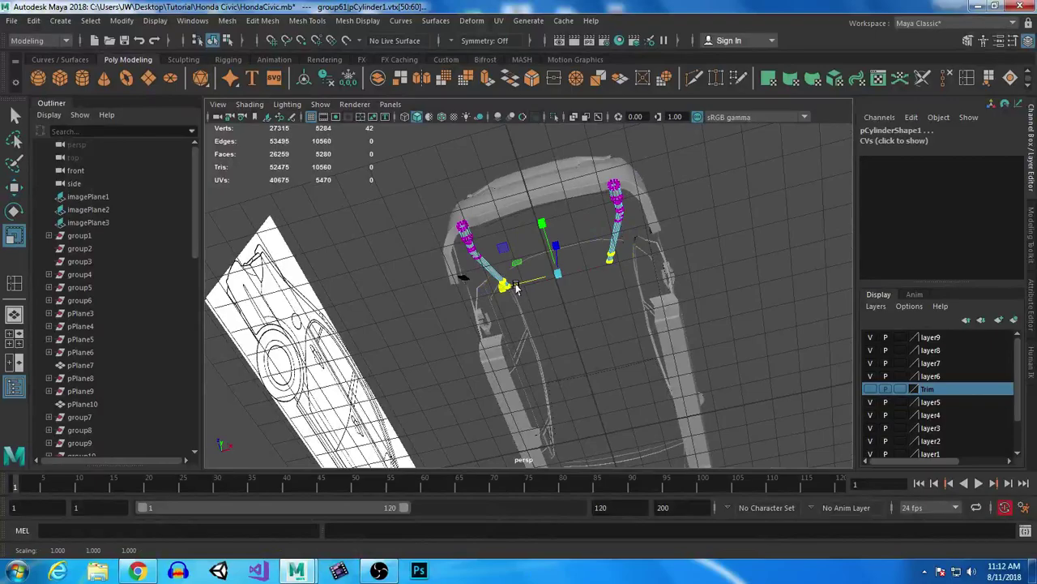
# Select all faces of both exhaust pipes and turn off their smooth preview.
pyautogui.keyDown('alt'); pyautogui.moveTo(606, 257); pyautogui.dragTo(592, 381); pyautogui.keyUp('alt')
pyautogui.rightClick(570, 306)
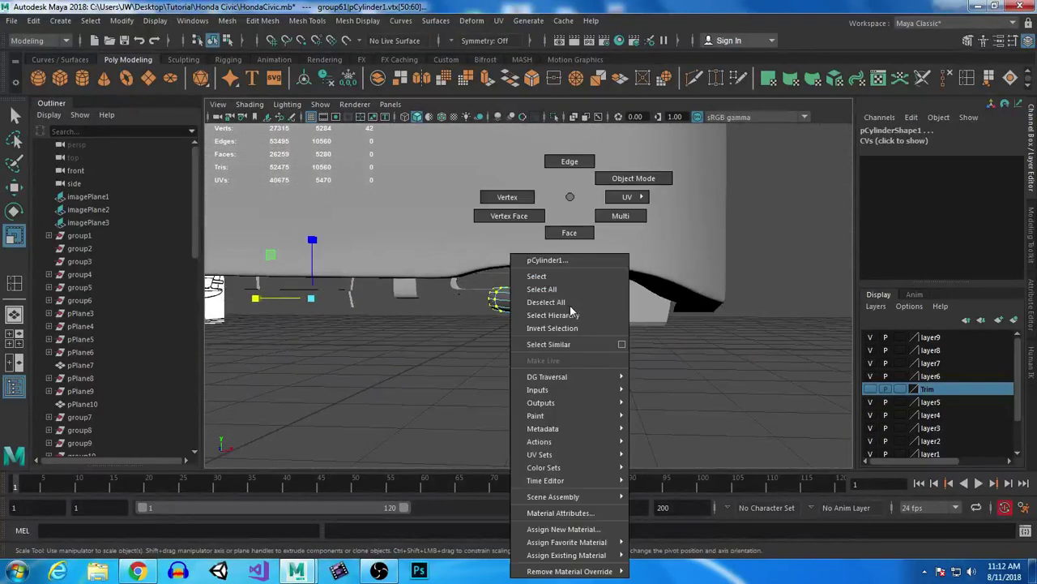
pyautogui.click(592, 229)
pyautogui.doubleClick(543, 293)
pyautogui.keyDown('alt'); pyautogui.moveTo(579, 348); pyautogui.dragTo(649, 337, button='middle'); pyautogui.keyUp('alt')
pyautogui.keyDown('shift'); pyautogui.doubleClick(305, 297); pyautogui.keyUp('shift')
pyautogui.press('1')
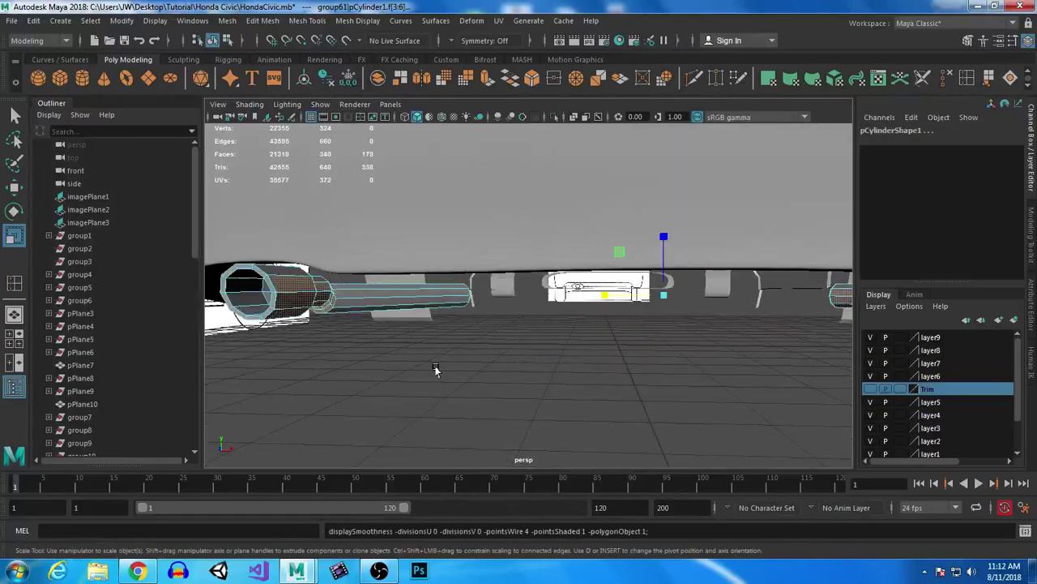
# Select the cap faces at the inner ends of both exhaust pipe hollows in the side view.
pyautogui.press('space')
pyautogui.press('space')
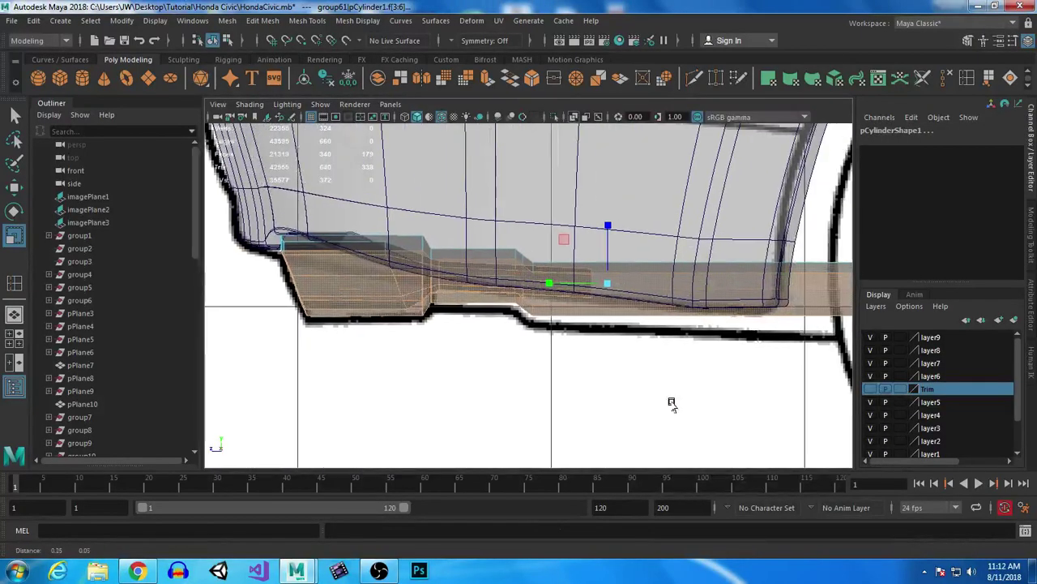
pyautogui.scroll(3, 658, 403)
pyautogui.moveTo(519, 259); pyautogui.dragTo(506, 250, button='right')
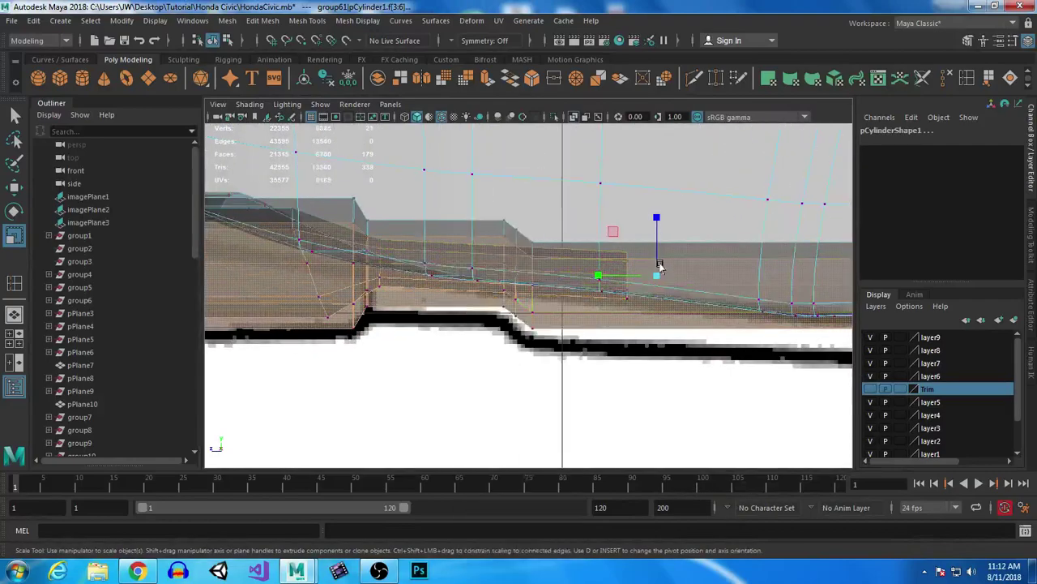
pyautogui.moveTo(544, 197); pyautogui.dragTo(549, 232, button='right')
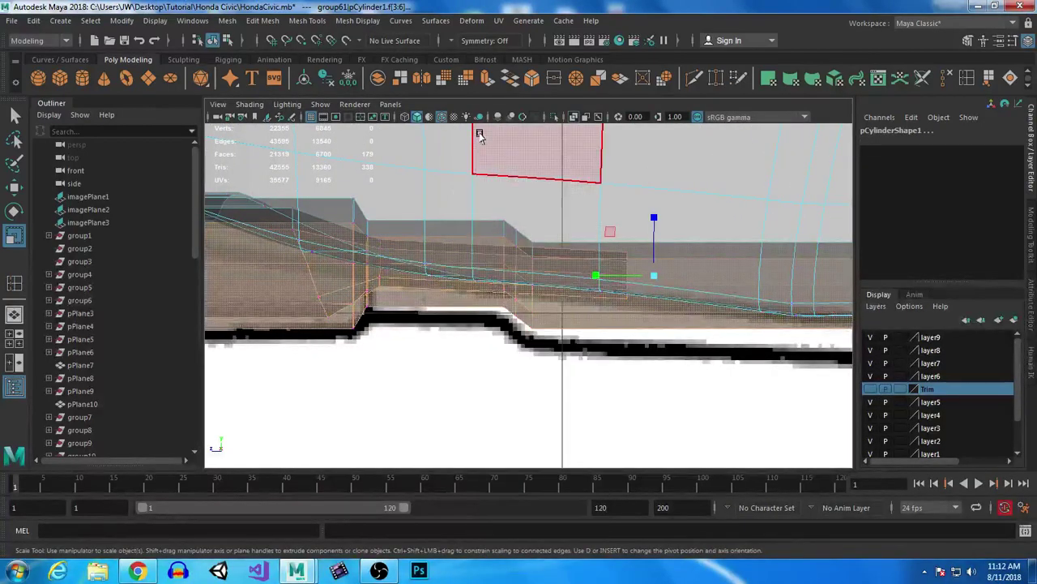
pyautogui.hotkey('ctrl', 'z')
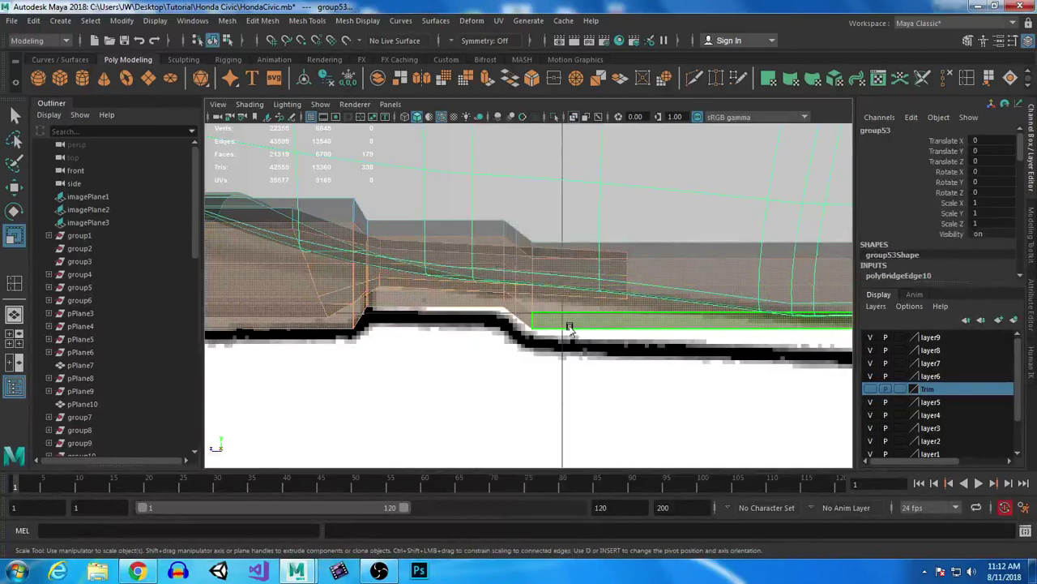
pyautogui.click(514, 392)
pyautogui.moveTo(592, 227); pyautogui.dragTo(695, 391)
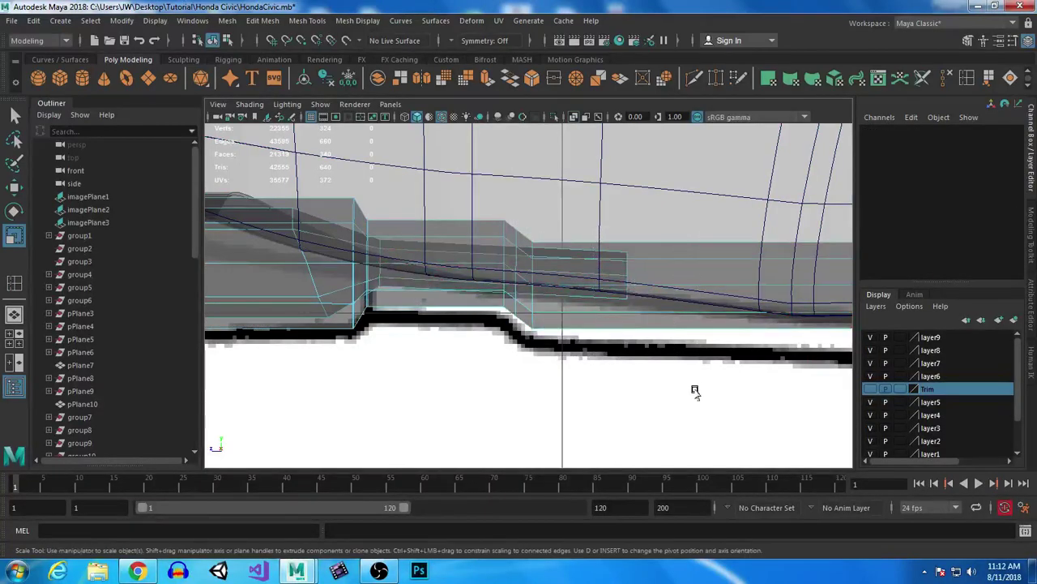
pyautogui.click(651, 373)
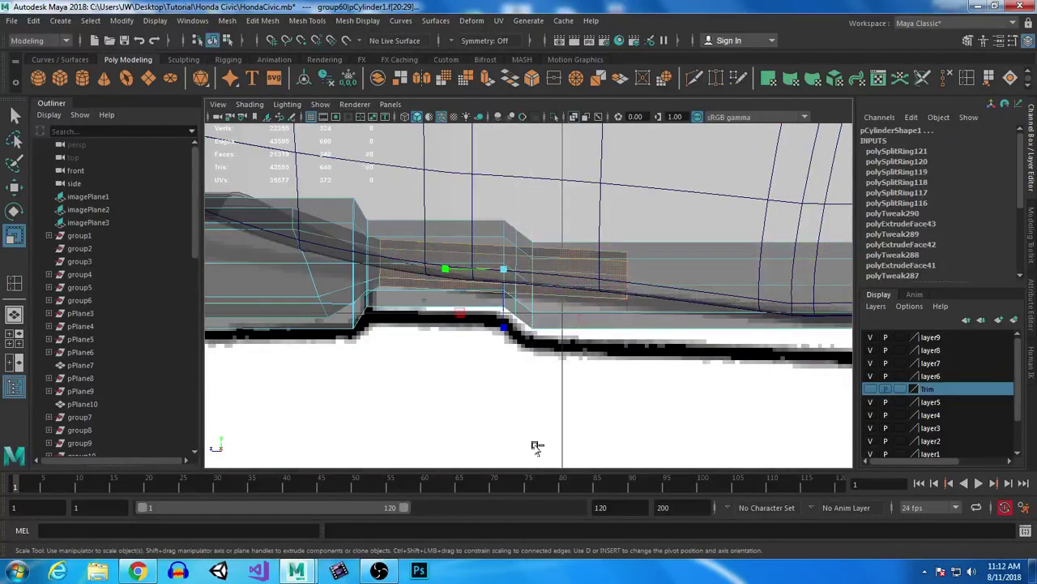
# Try to scale the selected inner cap faces of both exhaust pipes along X in the perspective view.
pyautogui.press('space')
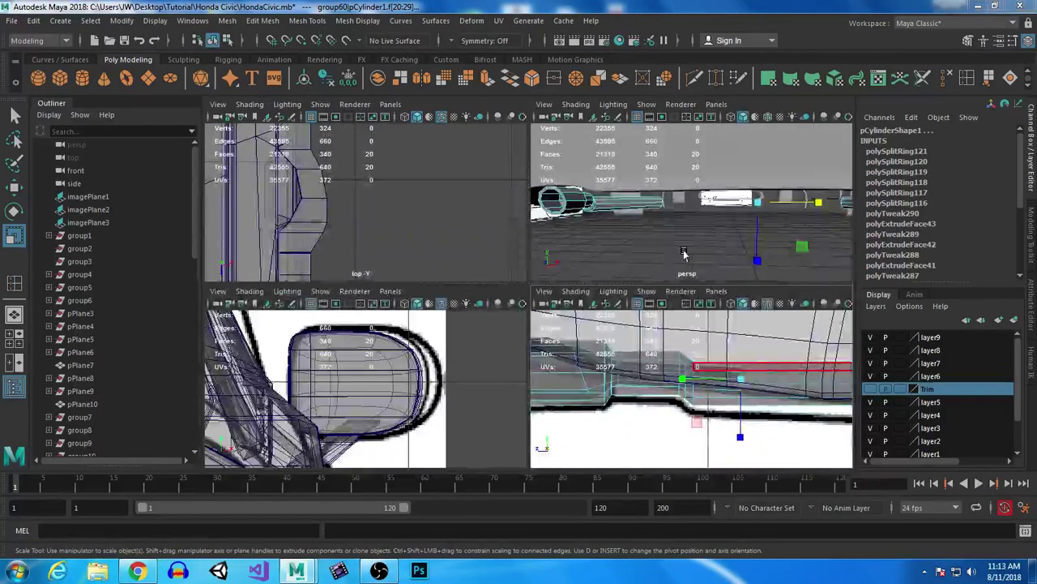
pyautogui.press('space')
pyautogui.keyDown('alt'); pyautogui.moveTo(502, 284); pyautogui.dragTo(419, 282, button='middle'); pyautogui.keyUp('alt')
pyautogui.keyDown('alt'); pyautogui.moveTo(419, 283); pyautogui.dragTo(440, 296); pyautogui.keyUp('alt')
pyautogui.keyDown('alt'); pyautogui.moveTo(440, 297); pyautogui.dragTo(523, 277, button='middle'); pyautogui.keyUp('alt')
pyautogui.keyDown('alt'); pyautogui.moveTo(523, 279); pyautogui.dragTo(589, 309); pyautogui.keyUp('alt')
pyautogui.keyDown('alt'); pyautogui.moveTo(590, 308); pyautogui.dragTo(610, 421, button='right'); pyautogui.keyUp('alt')
pyautogui.keyDown('alt'); pyautogui.moveTo(611, 421); pyautogui.dragTo(612, 384); pyautogui.keyUp('alt')
pyautogui.keyDown('alt'); pyautogui.moveTo(612, 385); pyautogui.dragTo(560, 243, button='right'); pyautogui.keyUp('alt')
pyautogui.keyDown('alt'); pyautogui.moveTo(734, 331); pyautogui.dragTo(616, 331); pyautogui.keyUp('alt')
pyautogui.keyDown('alt'); pyautogui.moveTo(672, 332); pyautogui.dragTo(564, 342, button='right'); pyautogui.keyUp('alt')
pyautogui.keyDown('alt'); pyautogui.moveTo(565, 342); pyautogui.dragTo(469, 300); pyautogui.keyUp('alt')
pyautogui.moveTo(495, 255); pyautogui.dragTo(492, 257)
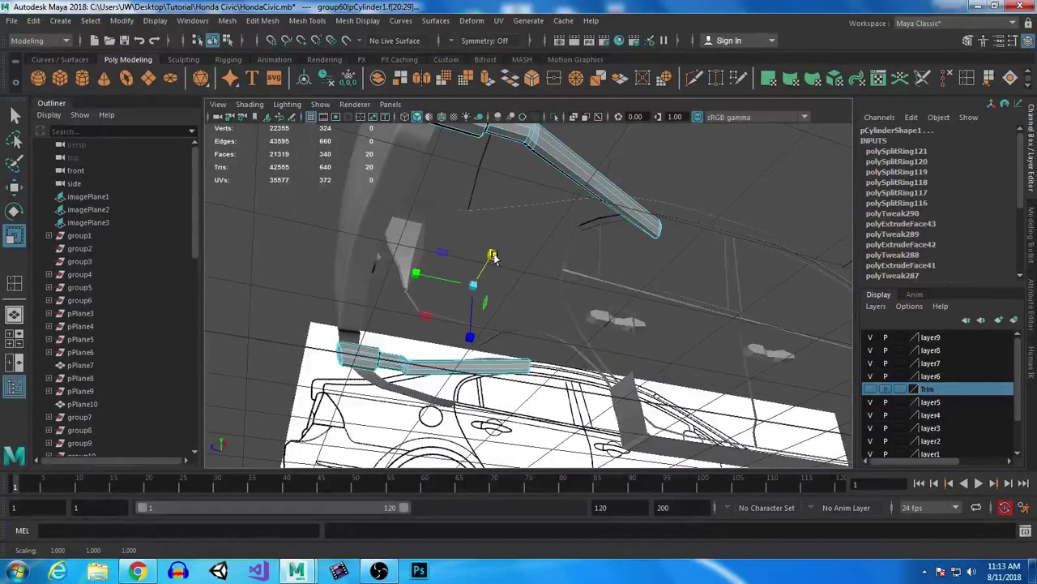
pyautogui.press('y')
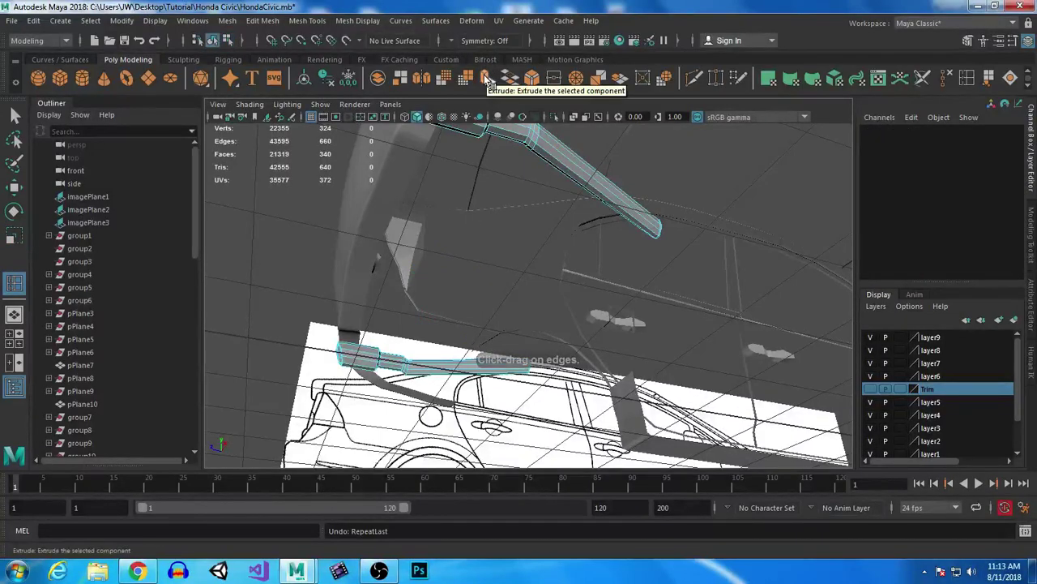
pyautogui.keyDown('alt'); pyautogui.moveTo(510, 281); pyautogui.dragTo(521, 300); pyautogui.keyUp('alt')
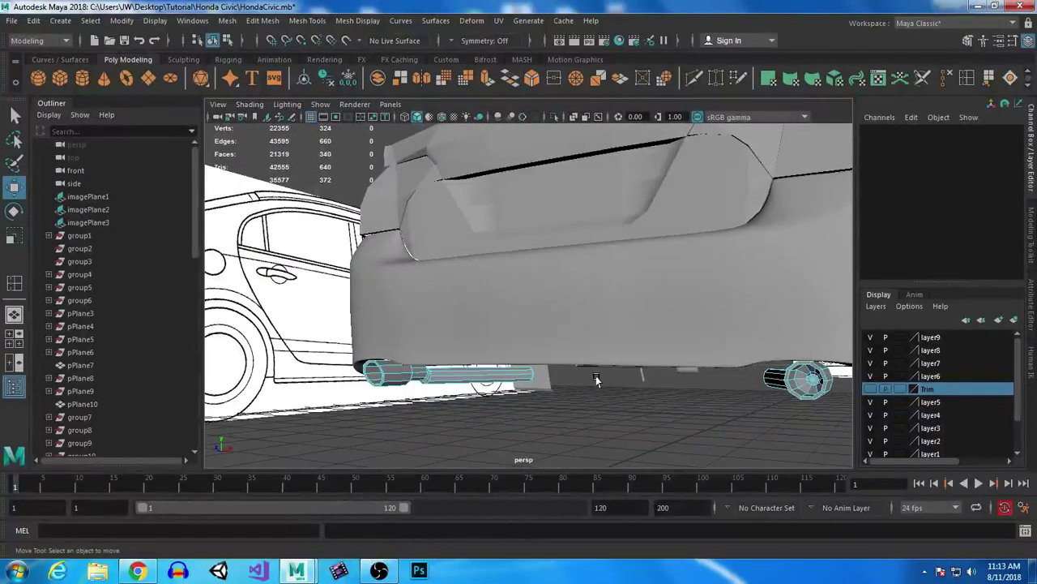
pyautogui.keyDown('alt'); pyautogui.moveTo(597, 381); pyautogui.dragTo(604, 379); pyautogui.keyUp('alt')
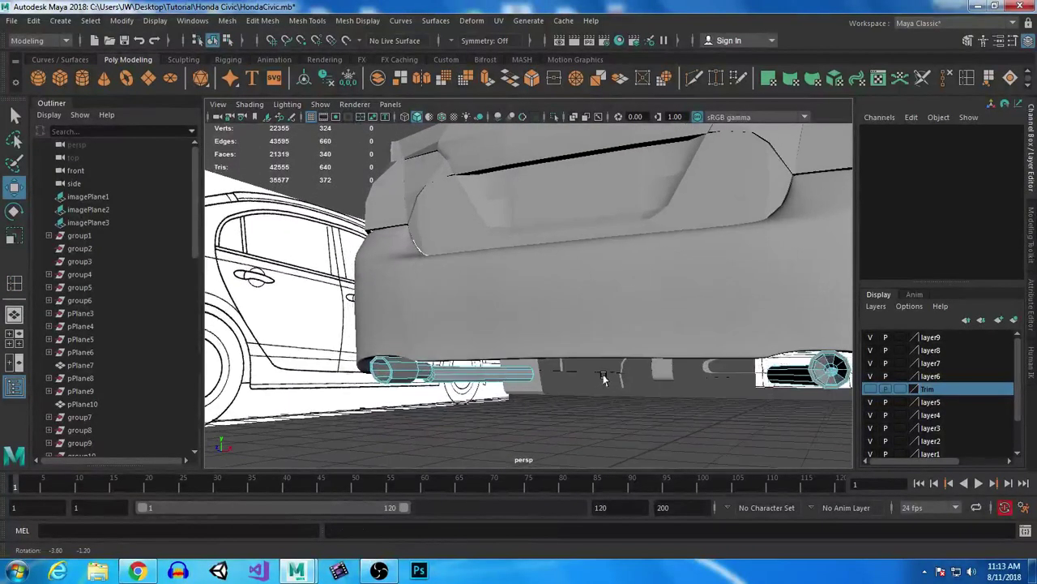
# Extrude the inner cap faces of both exhaust pipe hollows and scale the extrusions toward each other along X.
pyautogui.press('space')
pyautogui.press('space')
pyautogui.moveTo(671, 347); pyautogui.dragTo(673, 347)
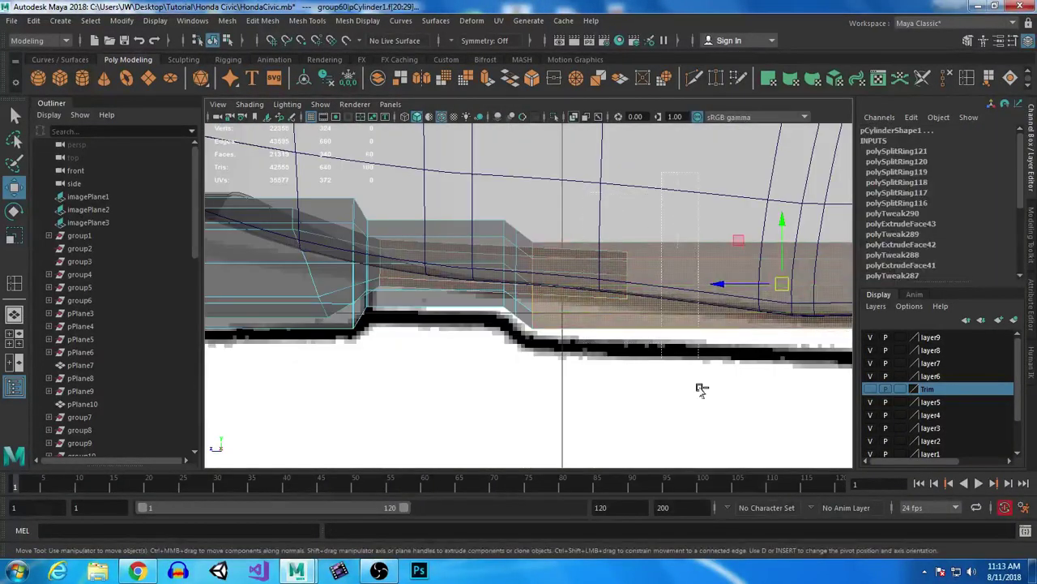
pyautogui.press('space')
pyautogui.press('space')
pyautogui.keyDown('alt'); pyautogui.moveTo(679, 304); pyautogui.dragTo(563, 253); pyautogui.keyUp('alt')
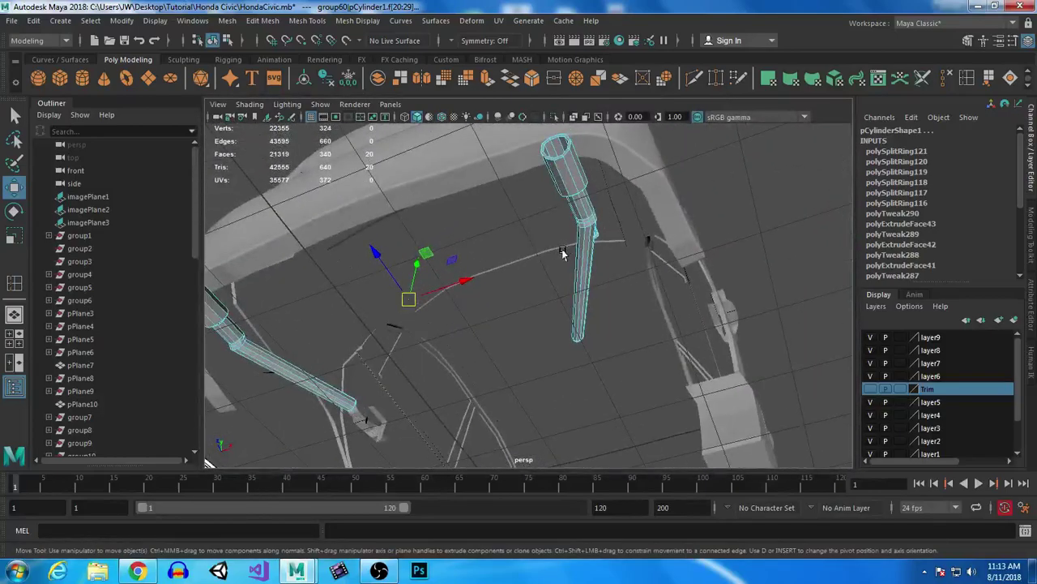
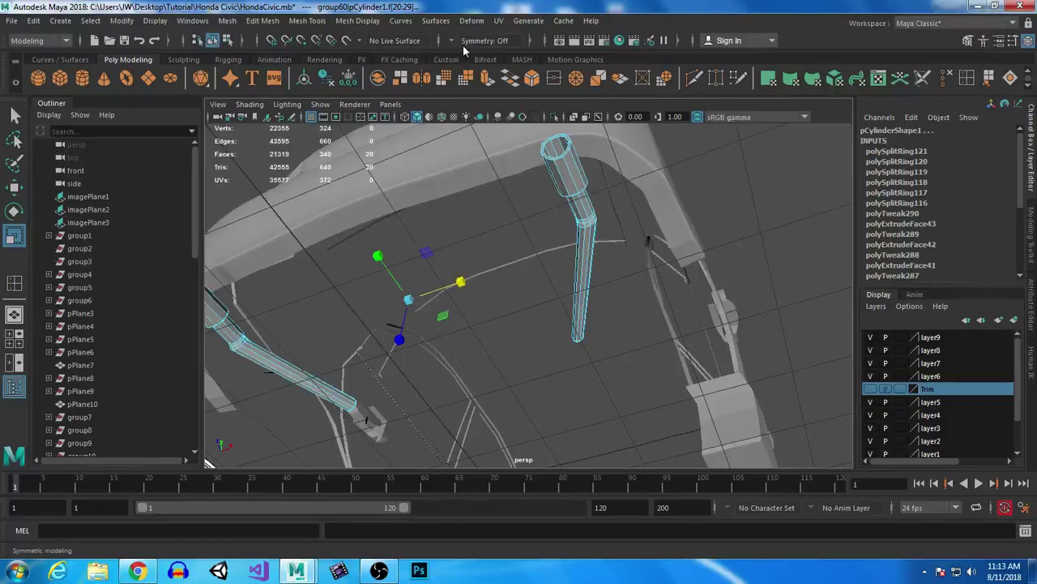
pyautogui.hotkey('ctrl', 'e')
pyautogui.press('w')
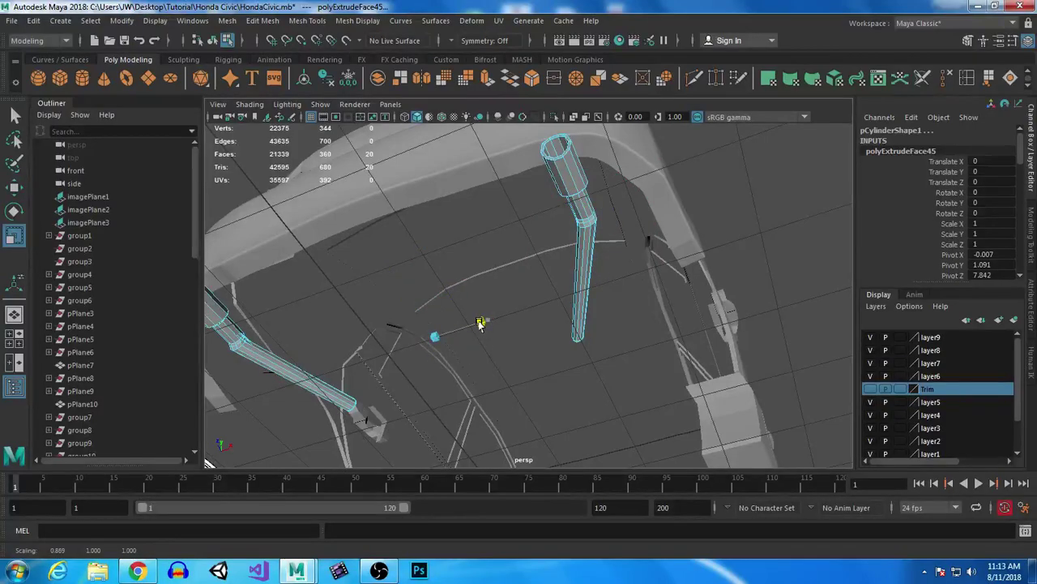
# Examine the exhaust pipe's hollow interior from behind and its bend from the side for geometry problems.
pyautogui.keyDown('alt'); pyautogui.moveTo(519, 293); pyautogui.dragTo(572, 387); pyautogui.keyUp('alt')
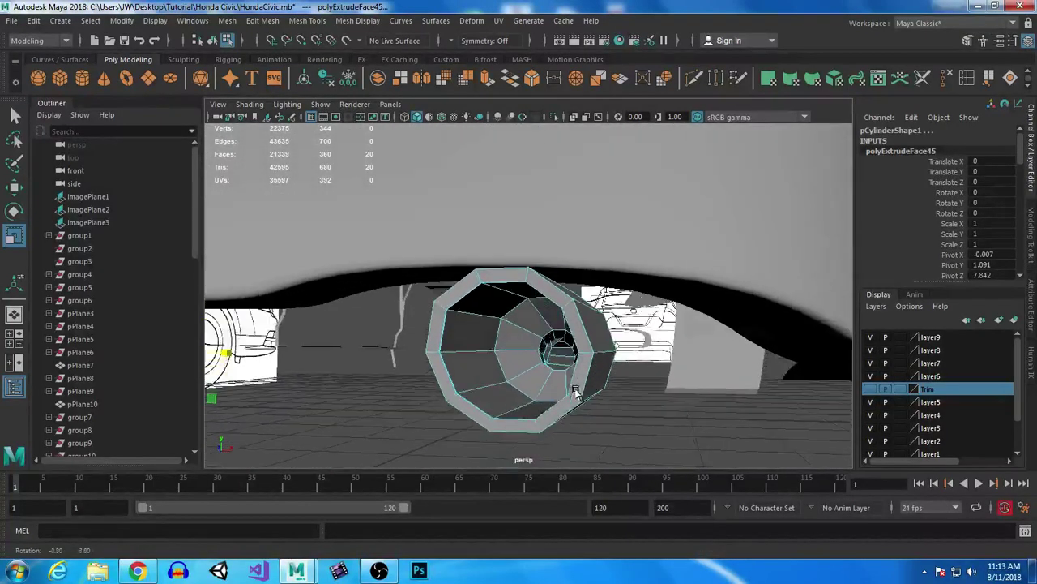
pyautogui.keyDown('alt'); pyautogui.moveTo(572, 387); pyautogui.dragTo(600, 421, button='right'); pyautogui.keyUp('alt')
pyautogui.keyDown('alt'); pyautogui.moveTo(599, 421); pyautogui.dragTo(588, 405, button='middle'); pyautogui.keyUp('alt')
pyautogui.keyDown('alt'); pyautogui.moveTo(553, 354); pyautogui.dragTo(516, 365, button='right'); pyautogui.keyUp('alt')
pyautogui.keyDown('alt'); pyautogui.moveTo(516, 365); pyautogui.dragTo(538, 336); pyautogui.keyUp('alt')
pyautogui.keyDown('alt'); pyautogui.moveTo(667, 352); pyautogui.dragTo(422, 309, button='middle'); pyautogui.keyUp('alt')
pyautogui.keyDown('alt'); pyautogui.moveTo(422, 310); pyautogui.dragTo(487, 309); pyautogui.keyUp('alt')
pyautogui.keyDown('alt'); pyautogui.moveTo(542, 281); pyautogui.dragTo(609, 300, button='right'); pyautogui.keyUp('alt')
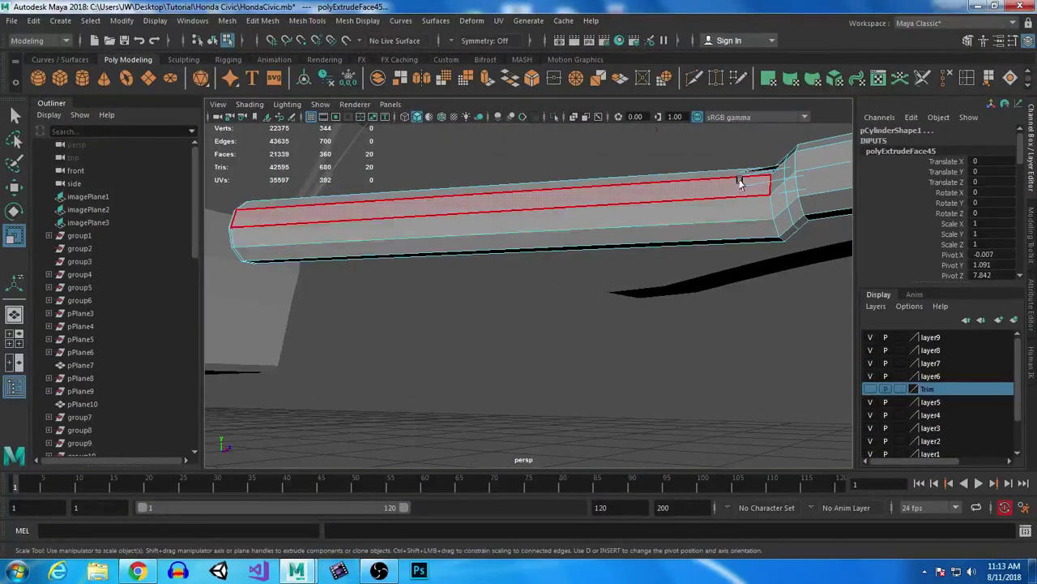
# Turn on X-Ray shading and move the hollow's vertex ring at one pipe's bend rearward along Z.
pyautogui.click(575, 118)
pyautogui.moveTo(737, 186); pyautogui.dragTo(672, 186, button='right')
pyautogui.moveTo(669, 166); pyautogui.dragTo(702, 298)
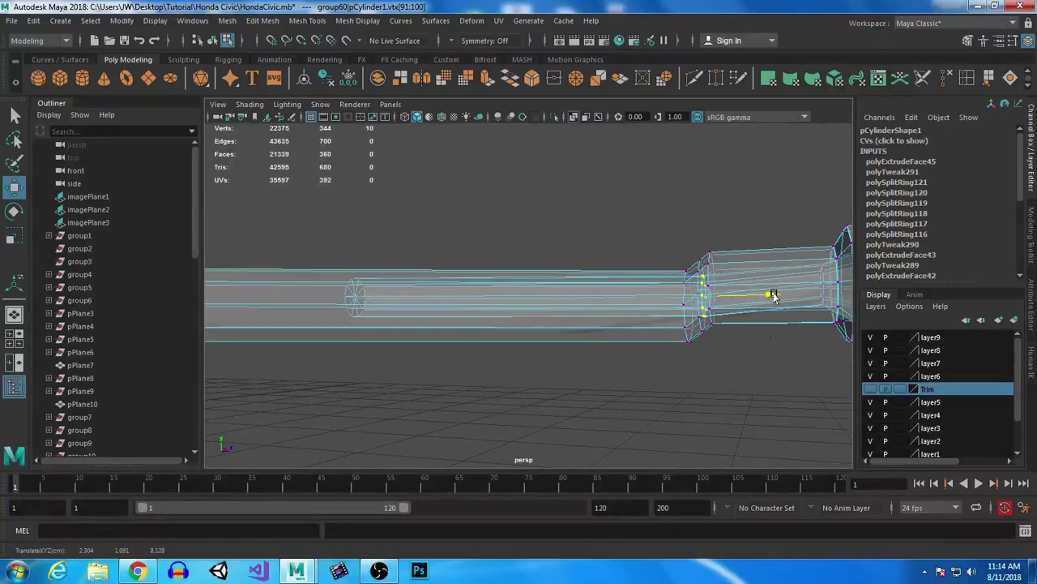
# Move the matching inner vertex ring at the opposite exhaust pipe's bend rearward along Z.
pyautogui.press('f')
pyautogui.keyDown('alt'); pyautogui.moveTo(706, 359); pyautogui.dragTo(648, 357); pyautogui.keyUp('alt')
pyautogui.keyDown('alt'); pyautogui.moveTo(647, 354); pyautogui.dragTo(567, 232, button='right'); pyautogui.keyUp('alt')
pyautogui.keyDown('alt'); pyautogui.moveTo(567, 232); pyautogui.dragTo(679, 403); pyautogui.keyUp('alt')
pyautogui.keyDown('alt'); pyautogui.moveTo(568, 381); pyautogui.dragTo(479, 361, button='right'); pyautogui.keyUp('alt')
pyautogui.keyDown('alt'); pyautogui.moveTo(479, 361); pyautogui.dragTo(562, 343, button='middle'); pyautogui.keyUp('alt')
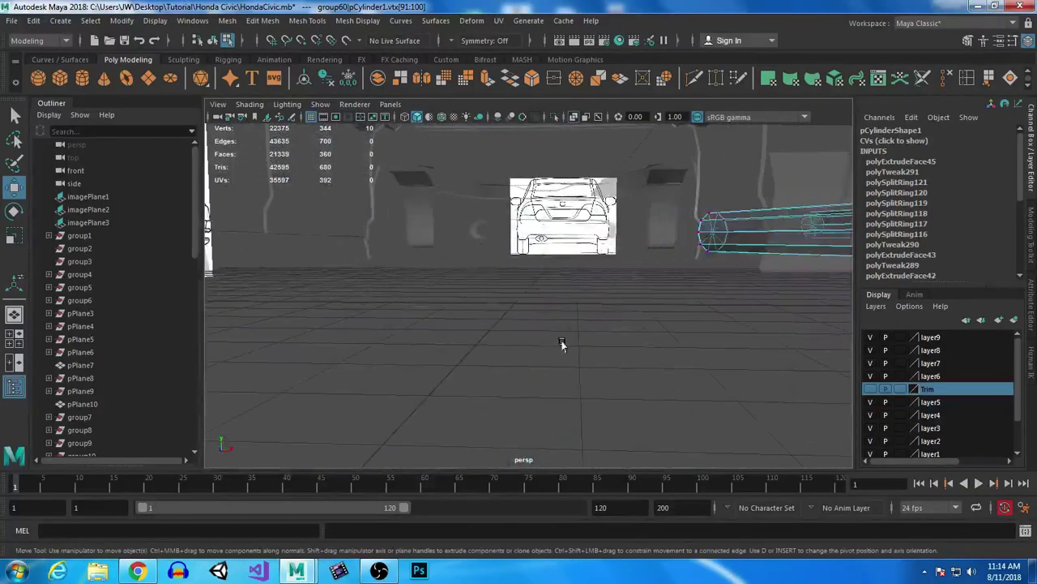
pyautogui.keyDown('alt'); pyautogui.moveTo(562, 343); pyautogui.dragTo(248, 324); pyautogui.keyUp('alt')
pyautogui.keyDown('alt'); pyautogui.moveTo(248, 324); pyautogui.dragTo(421, 344, button='middle'); pyautogui.keyUp('alt')
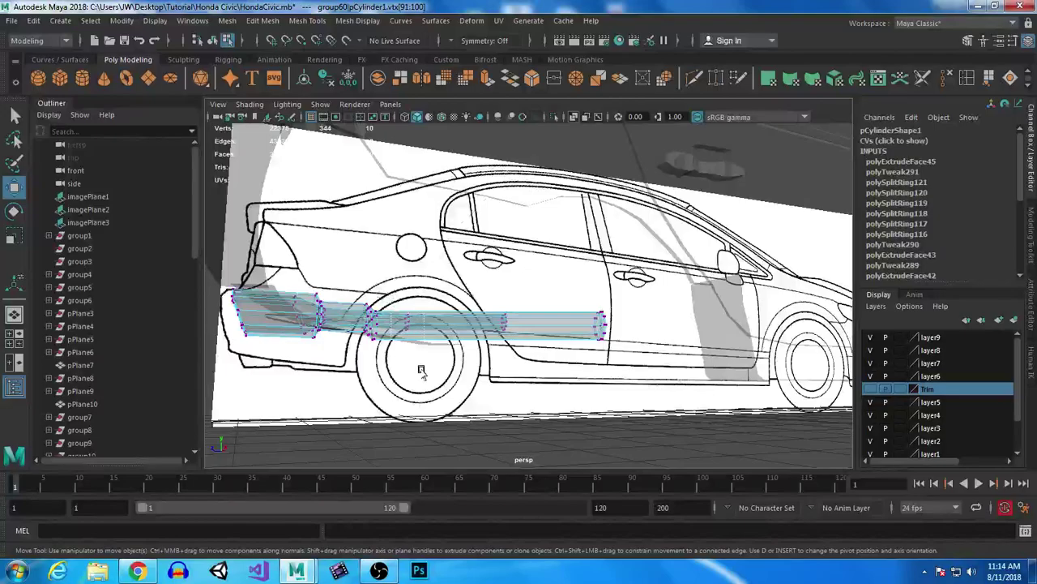
pyautogui.hotkey('ctrl', 'z')
pyautogui.press('f')
pyautogui.keyDown('alt'); pyautogui.moveTo(465, 395); pyautogui.dragTo(428, 324, button='right'); pyautogui.keyUp('alt')
pyautogui.keyDown('alt'); pyautogui.moveTo(429, 324); pyautogui.dragTo(451, 295); pyautogui.keyUp('alt')
pyautogui.moveTo(485, 248); pyautogui.dragTo(425, 217)
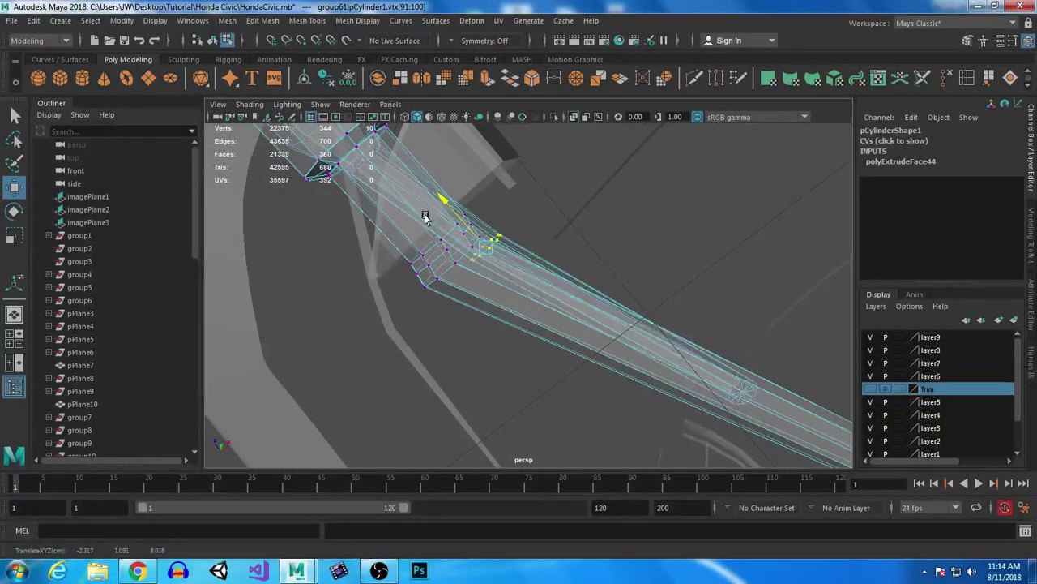
# Return the pipes to object mode, turn off X-Ray shading, and clear the selection.
pyautogui.keyDown('alt'); pyautogui.moveTo(378, 284); pyautogui.dragTo(558, 345); pyautogui.keyUp('alt')
pyautogui.moveTo(639, 197); pyautogui.dragTo(713, 177, button='right')
pyautogui.keyDown('alt'); pyautogui.moveTo(654, 400); pyautogui.dragTo(551, 289, button='right'); pyautogui.keyUp('alt')
pyautogui.click(573, 116)
pyautogui.keyDown('alt'); pyautogui.moveTo(556, 176); pyautogui.dragTo(612, 375); pyautogui.keyUp('alt')
pyautogui.click(598, 378)
# Check both exhaust pipes under the rear bumper in smooth preview, and restore their unsmoothed display.
pyautogui.keyDown('alt'); pyautogui.moveTo(530, 327); pyautogui.dragTo(663, 480, button='right'); pyautogui.keyUp('alt')
pyautogui.keyDown('alt'); pyautogui.moveTo(516, 381); pyautogui.dragTo(441, 213); pyautogui.keyUp('alt')
pyautogui.keyDown('alt'); pyautogui.moveTo(441, 212); pyautogui.dragTo(548, 326, button='right'); pyautogui.keyUp('alt')
pyautogui.keyDown('alt'); pyautogui.moveTo(545, 289); pyautogui.dragTo(511, 302); pyautogui.keyUp('alt')
pyautogui.keyDown('alt'); pyautogui.moveTo(521, 231); pyautogui.dragTo(537, 274, button='middle'); pyautogui.keyUp('alt')
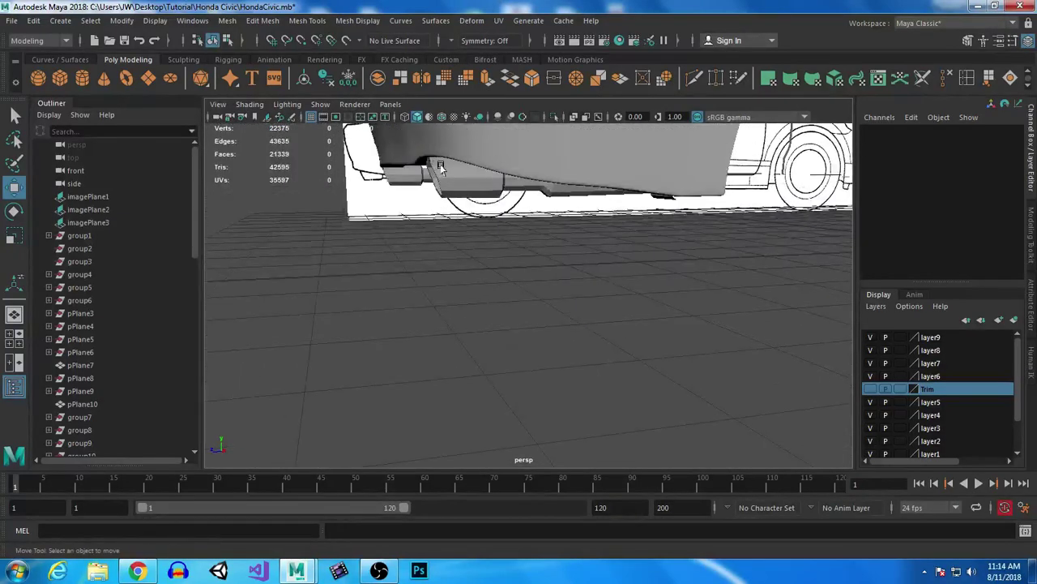
pyautogui.click(440, 168)
pyautogui.keyDown('alt'); pyautogui.moveTo(397, 207); pyautogui.dragTo(417, 229); pyautogui.keyUp('alt')
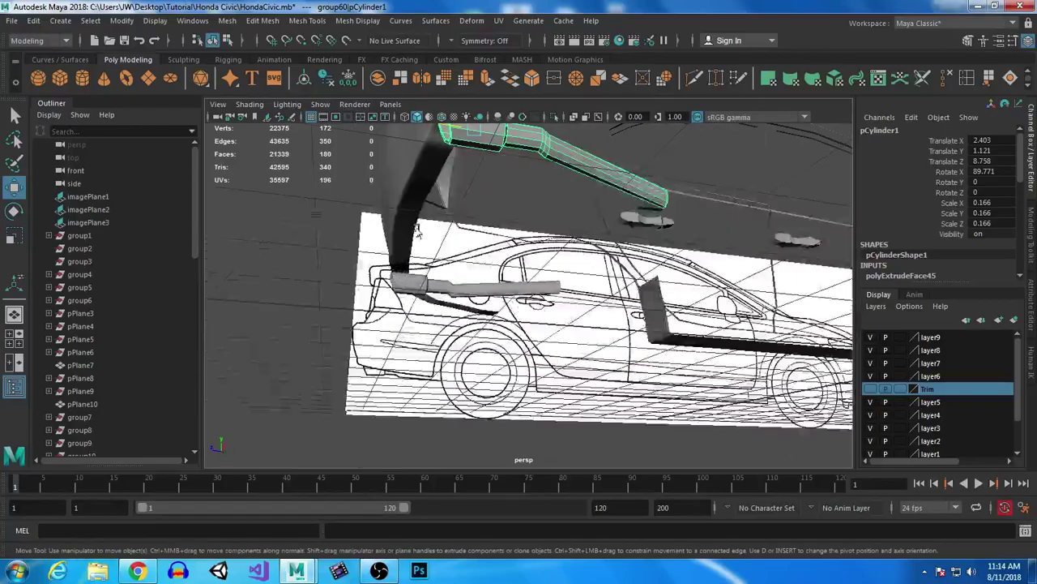
pyautogui.click(399, 350)
pyautogui.keyDown('alt'); pyautogui.moveTo(400, 350); pyautogui.dragTo(451, 341); pyautogui.keyUp('alt')
pyautogui.click(568, 154)
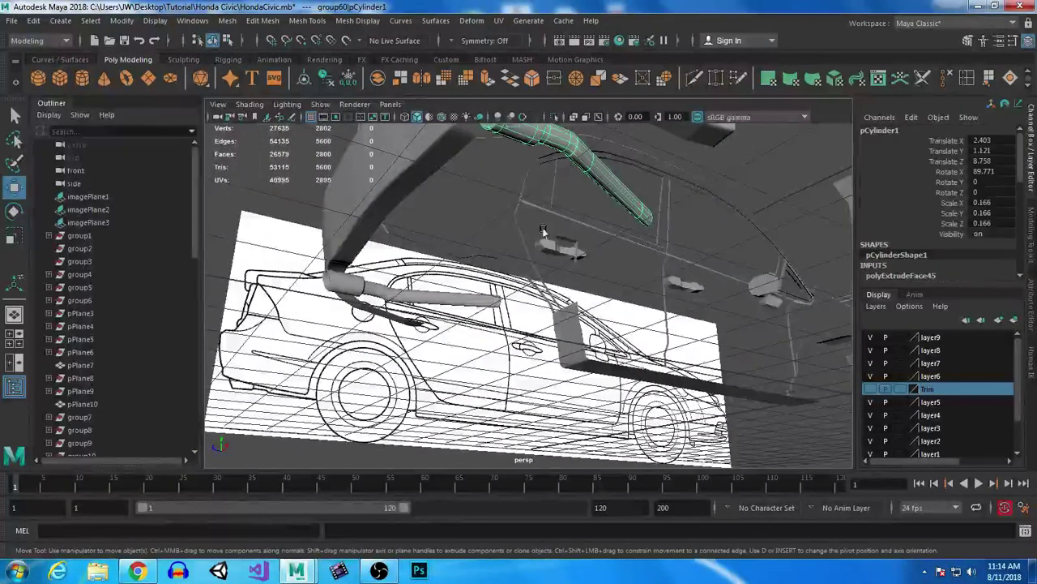
pyautogui.keyDown('alt'); pyautogui.moveTo(412, 300); pyautogui.dragTo(472, 316); pyautogui.keyUp('alt')
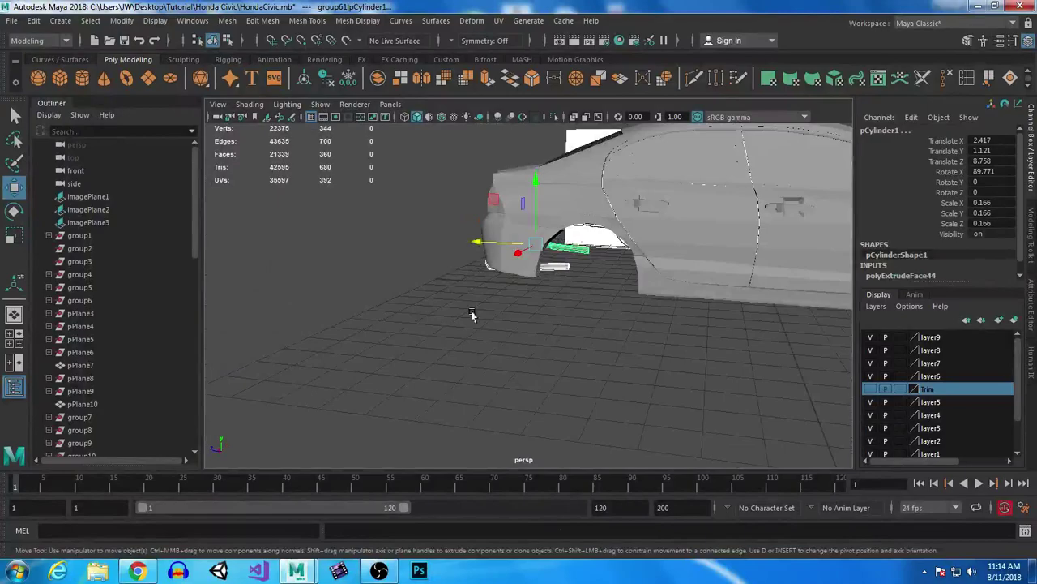
pyautogui.click(457, 356)
pyautogui.press('w')
pyautogui.keyDown('alt'); pyautogui.moveTo(456, 356); pyautogui.dragTo(663, 244); pyautogui.keyUp('alt')
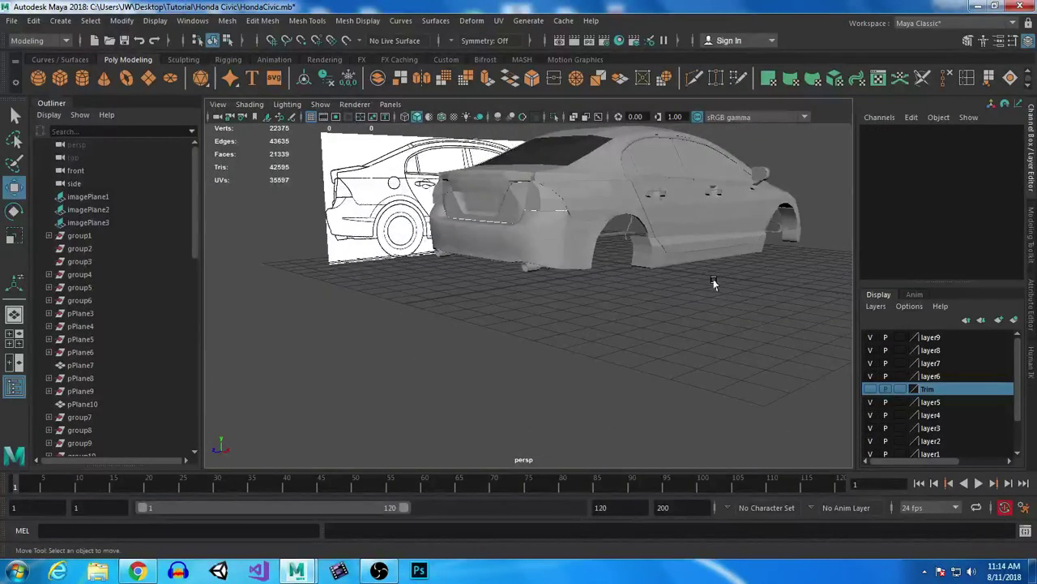
pyautogui.keyDown('alt'); pyautogui.moveTo(786, 243); pyautogui.dragTo(541, 312); pyautogui.keyUp('alt')
pyautogui.keyDown('alt'); pyautogui.moveTo(636, 293); pyautogui.dragTo(661, 273); pyautogui.keyUp('alt')
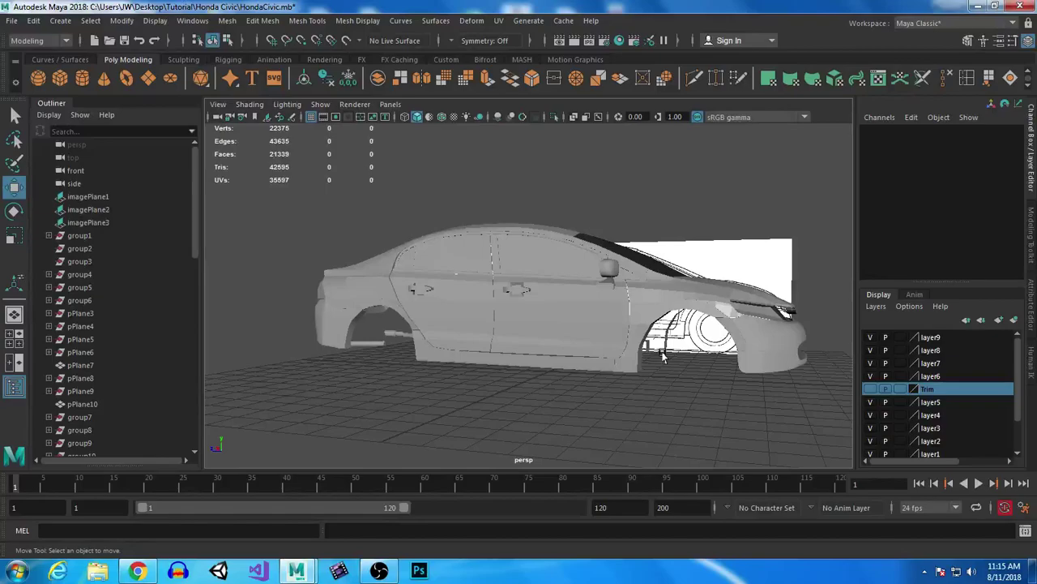
pyautogui.keyDown('alt'); pyautogui.moveTo(662, 356); pyautogui.dragTo(417, 218); pyautogui.keyUp('alt')
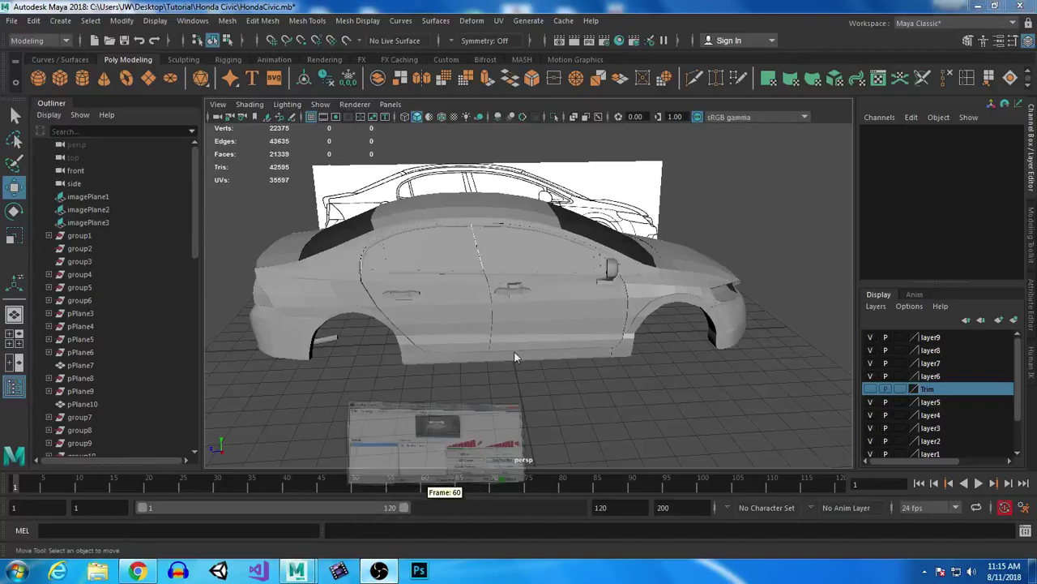
pyautogui.click(377, 571)
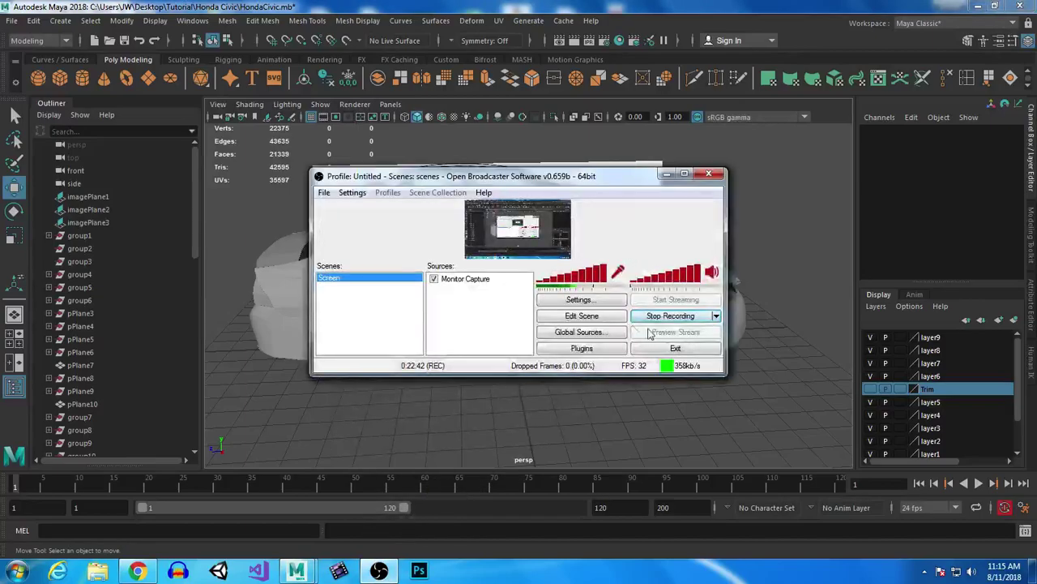
pyautogui.click(668, 172)
# Turn on smooth preview for the entire car and examine the body from the rear, sides, front and above.
pyautogui.keyDown('alt'); pyautogui.moveTo(456, 320); pyautogui.dragTo(567, 350); pyautogui.keyUp('alt')
pyautogui.keyDown('alt'); pyautogui.moveTo(567, 351); pyautogui.dragTo(470, 319, button='right'); pyautogui.keyUp('alt')
pyautogui.keyDown('alt'); pyautogui.moveTo(470, 320); pyautogui.dragTo(496, 331); pyautogui.keyUp('alt')
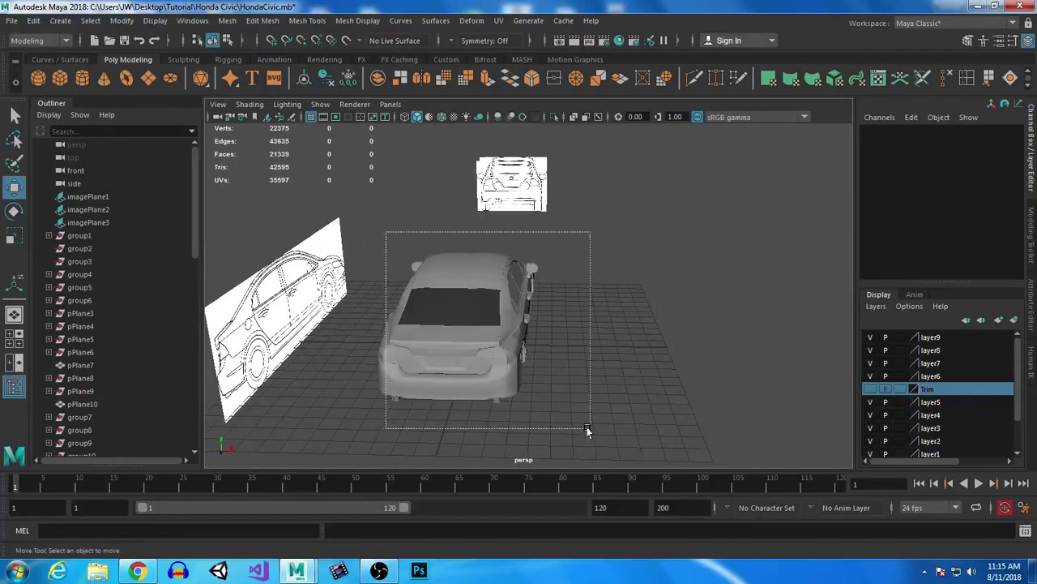
pyautogui.moveTo(587, 431); pyautogui.dragTo(606, 428)
pyautogui.click(606, 350)
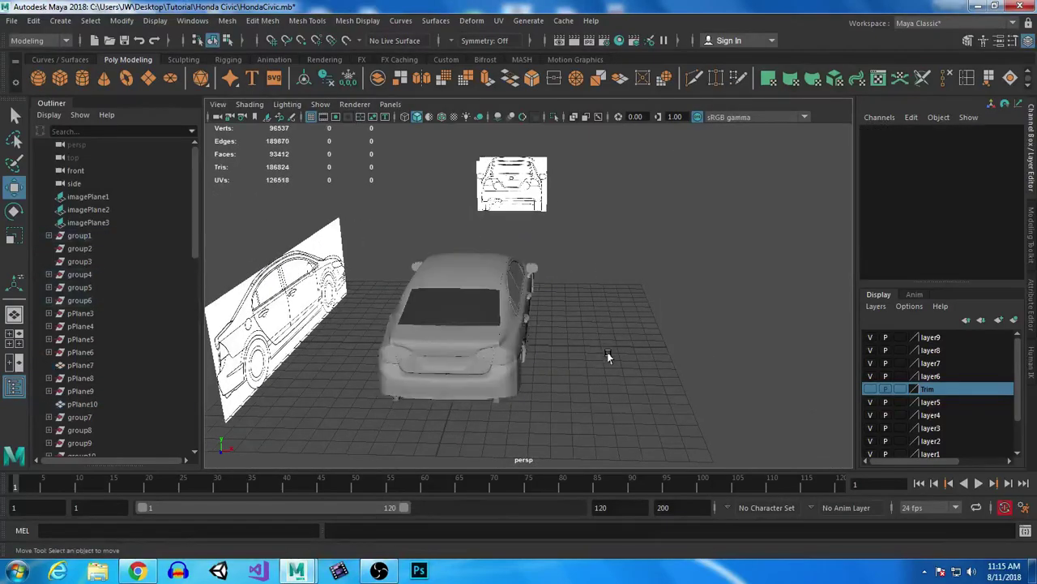
pyautogui.keyDown('alt'); pyautogui.moveTo(645, 327); pyautogui.dragTo(343, 336); pyautogui.keyUp('alt')
pyautogui.keyDown('alt'); pyautogui.moveTo(417, 270); pyautogui.dragTo(409, 351, button='right'); pyautogui.keyUp('alt')
pyautogui.keyDown('alt'); pyautogui.moveTo(397, 329); pyautogui.dragTo(843, 347); pyautogui.keyUp('alt')
pyautogui.keyDown('alt'); pyautogui.moveTo(283, 338); pyautogui.dragTo(481, 179); pyautogui.keyUp('alt')
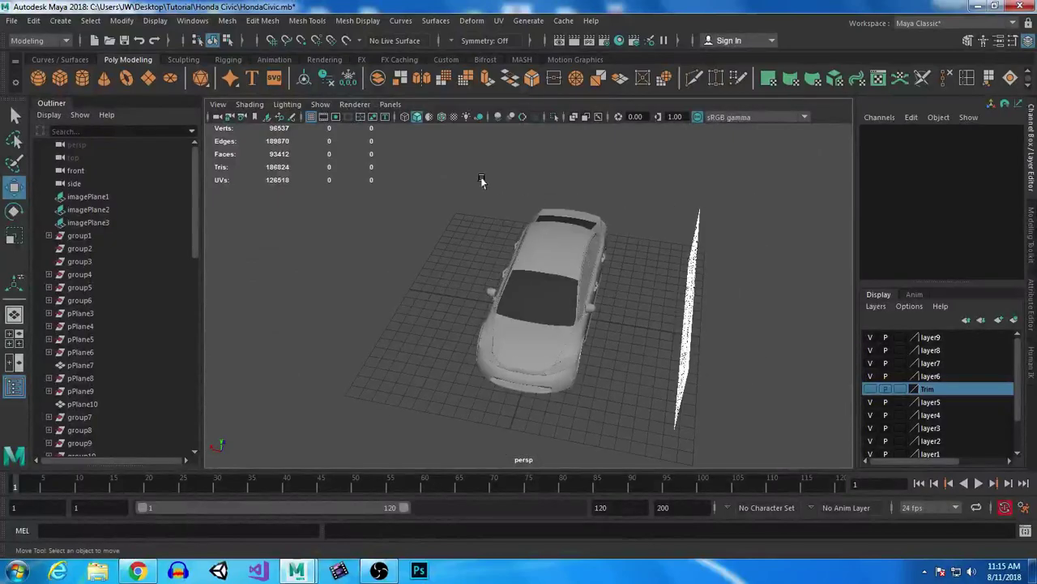
# Select the entire car, turn off its smooth preview, and clear the selection.
pyautogui.moveTo(625, 439); pyautogui.dragTo(626, 439)
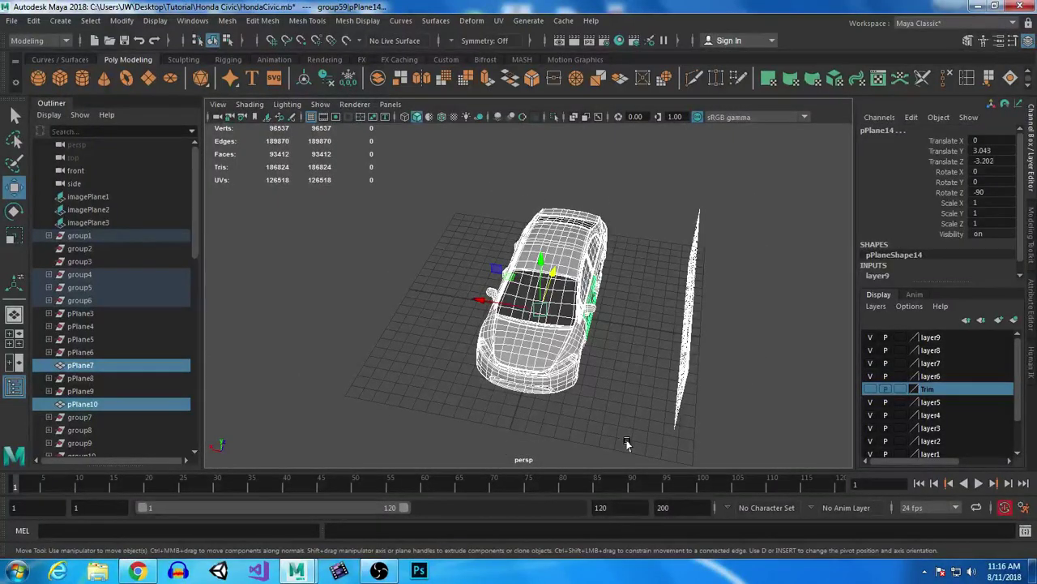
pyautogui.press('1')
pyautogui.click(350, 358)
pyautogui.keyDown('alt'); pyautogui.moveTo(350, 357); pyautogui.dragTo(487, 278); pyautogui.keyUp('alt')
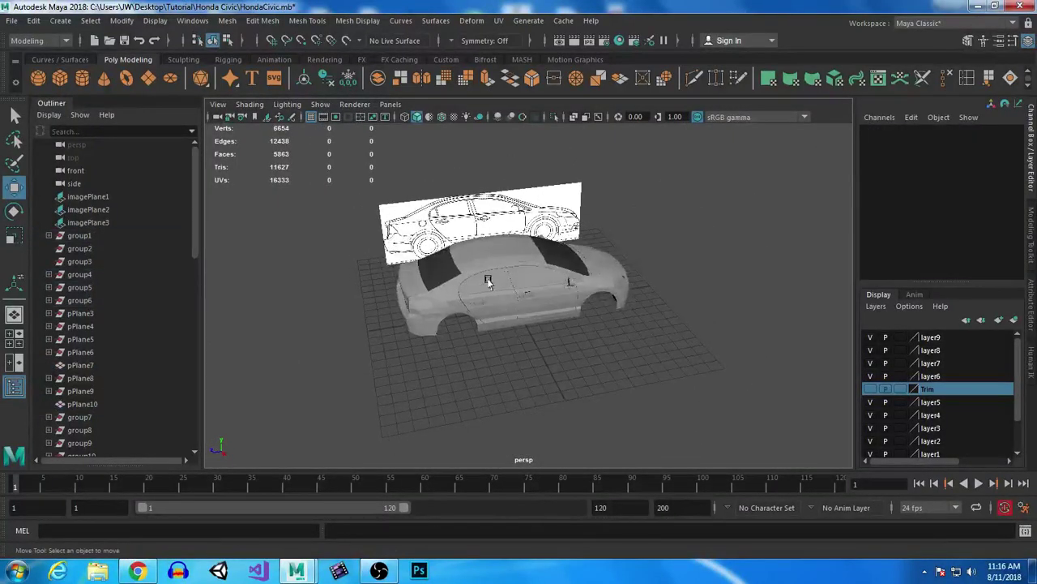
pyautogui.keyDown('alt'); pyautogui.moveTo(487, 278); pyautogui.dragTo(516, 379, button='right'); pyautogui.keyUp('alt')
pyautogui.keyDown('alt'); pyautogui.moveTo(516, 379); pyautogui.dragTo(586, 333); pyautogui.keyUp('alt')
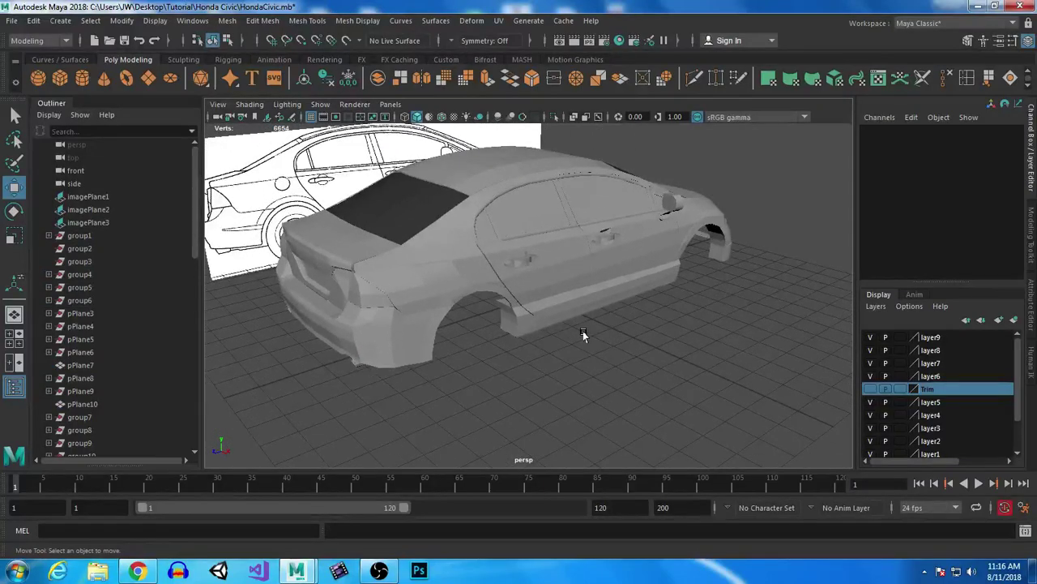